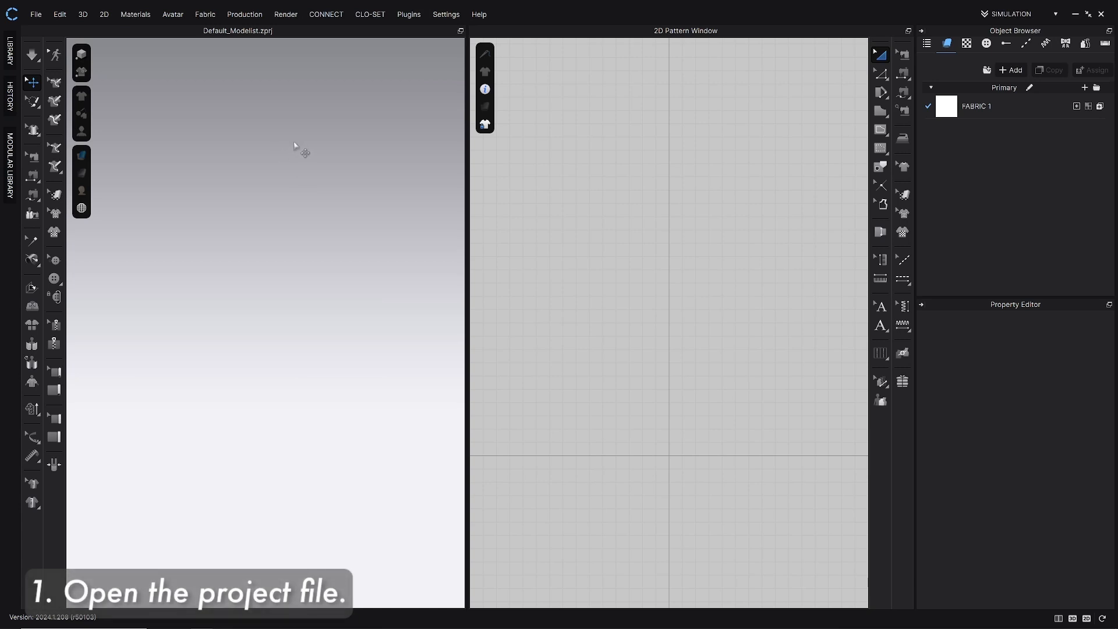
Open the existing project file 1810sMuslinDress_Project.
{"action": "left_click", "coordinate": [34, 17]}
{"action": "mouse_move", "coordinate": [54, 48]}
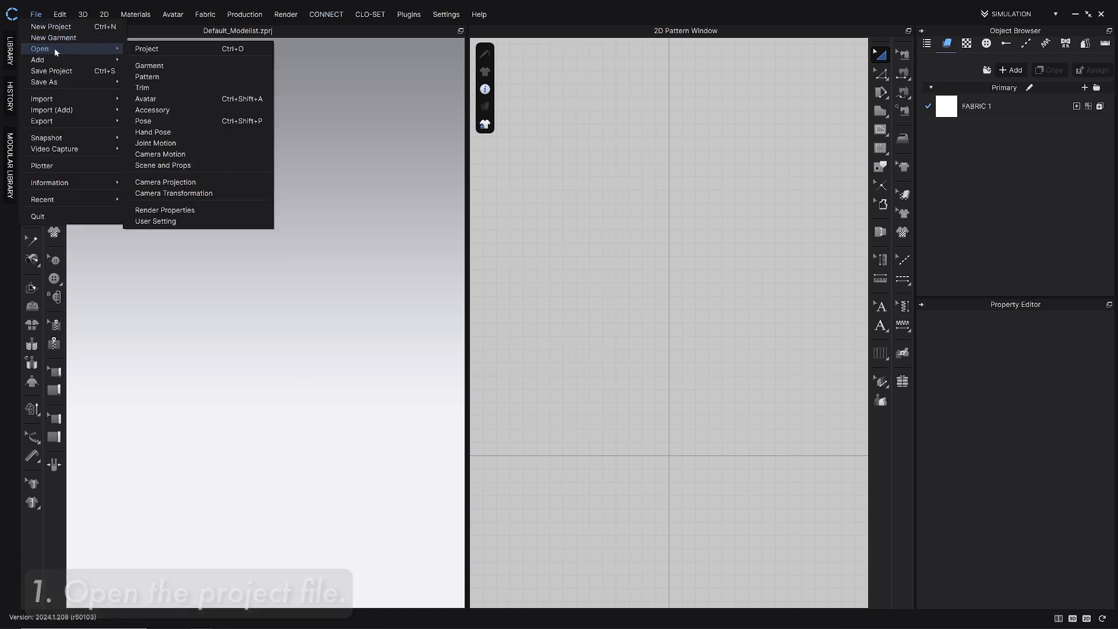
{"action": "left_click", "coordinate": [169, 48]}
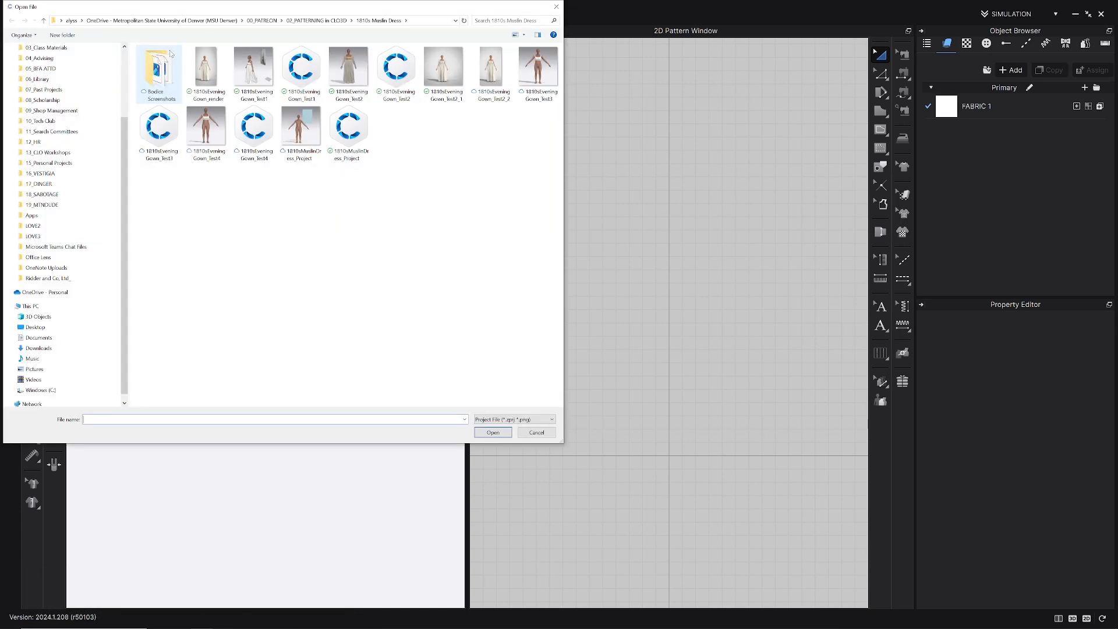
{"action": "left_click", "coordinate": [336, 135]}
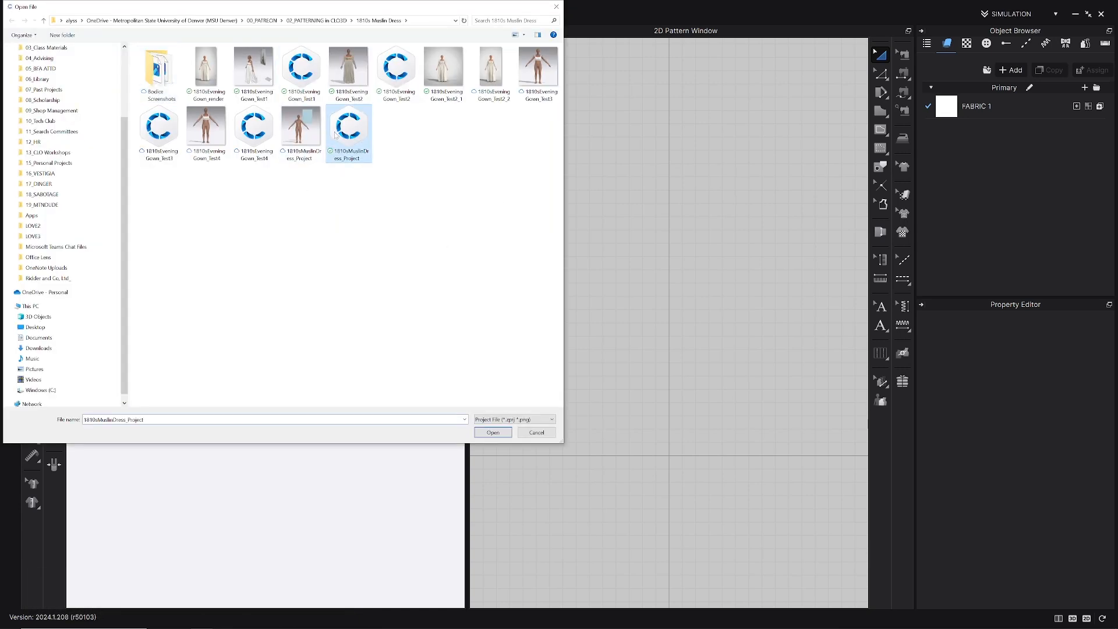
{"action": "left_click", "coordinate": [494, 432]}
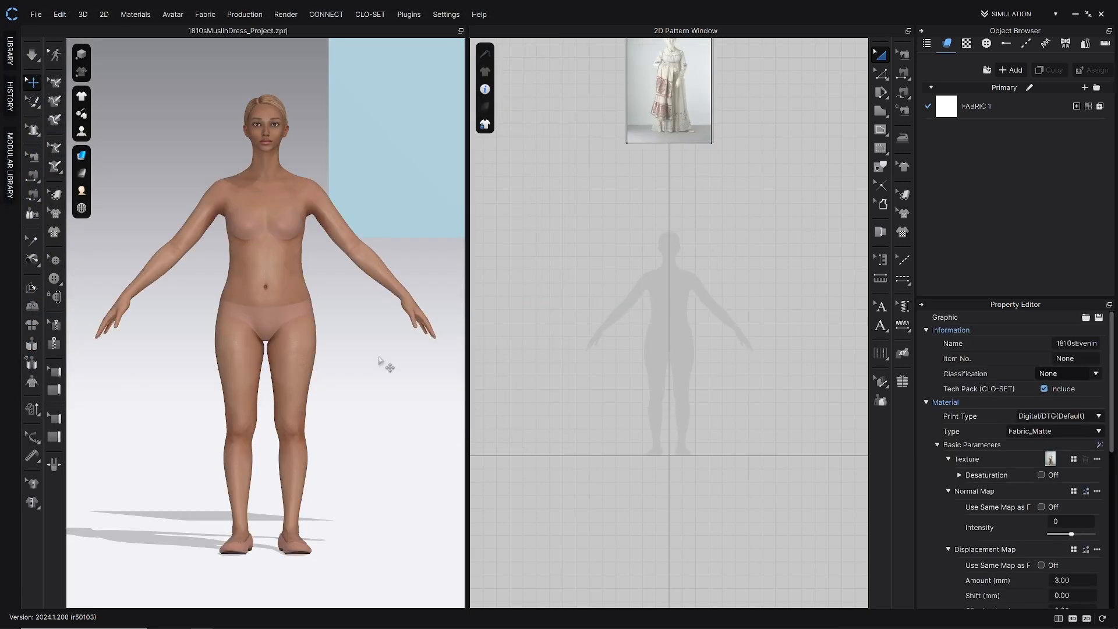
Hide the reference photo's pattern piece from the 3D view.
{"action": "scroll", "coordinate": [274, 329], "scroll_direction": "up", "scroll_amount": 5}
{"action": "scroll", "coordinate": [277, 319], "scroll_direction": "down", "scroll_amount": 7}
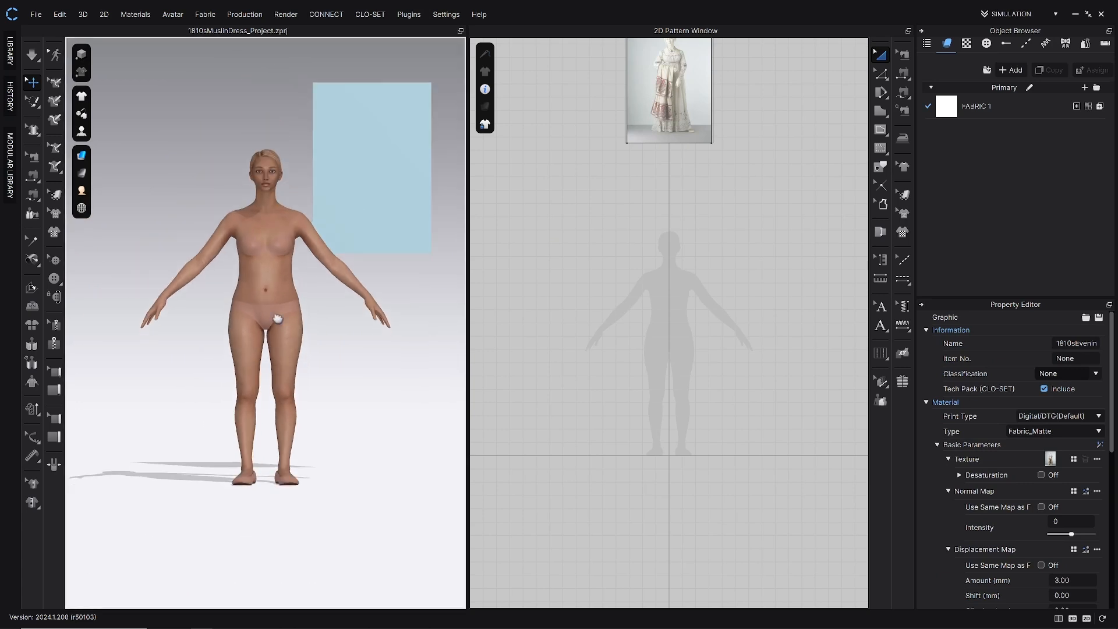
{"action": "right_click_drag", "start_coordinate": [277, 318], "coordinate": [303, 304]}
{"action": "right_click_drag", "start_coordinate": [705, 268], "coordinate": [709, 390]}
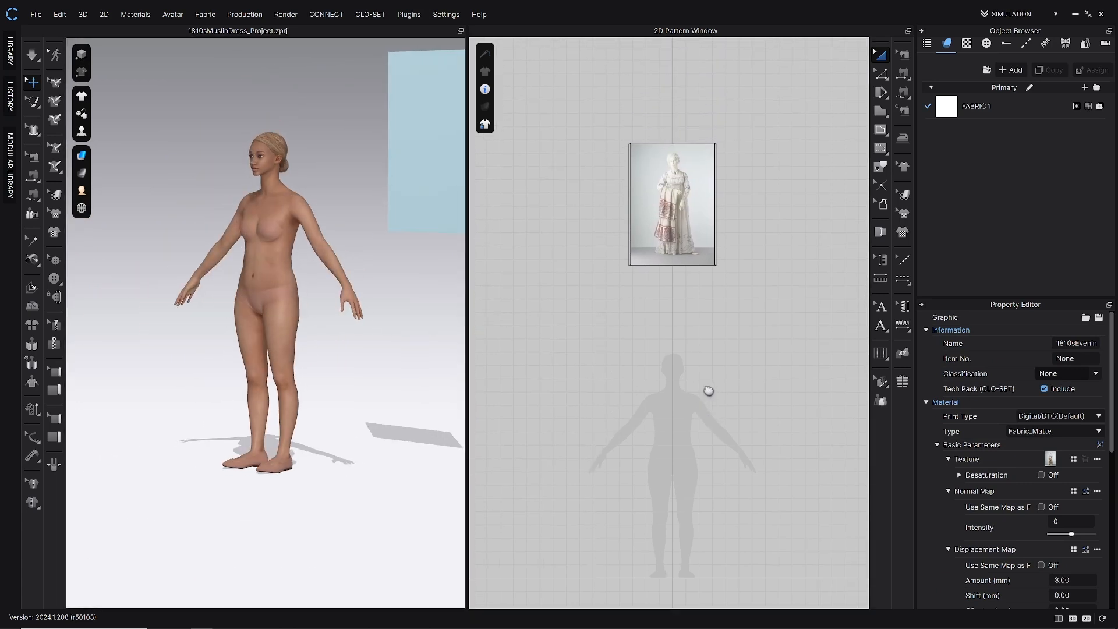
{"action": "left_click", "coordinate": [632, 162]}
{"action": "right_click_drag", "start_coordinate": [350, 259], "coordinate": [385, 258]}
{"action": "left_click", "coordinate": [398, 166]}
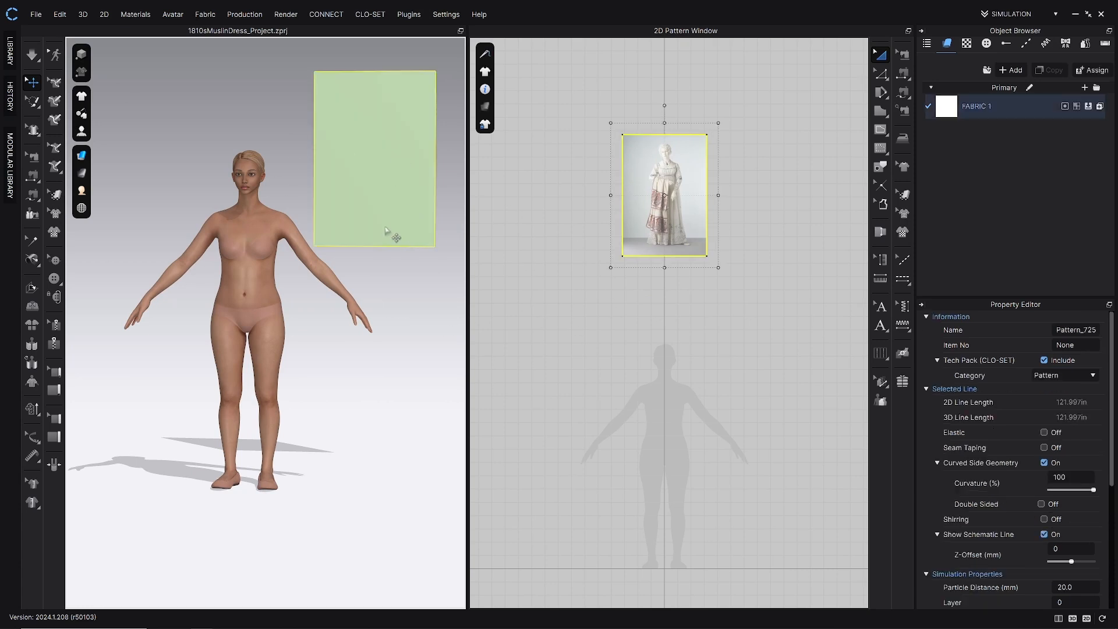
{"action": "key", "text": "shift+q"}
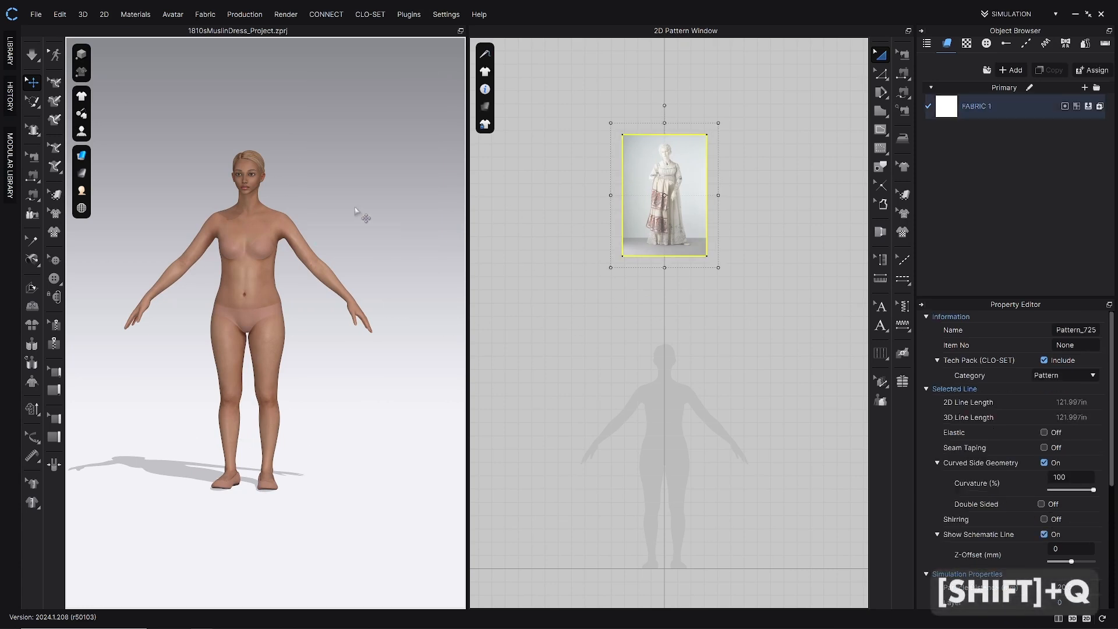
Show the ground grid beneath the avatar in the 3D environment display.
{"action": "middle_click_drag", "start_coordinate": [168, 209], "coordinate": [237, 238]}
{"action": "left_click", "coordinate": [82, 207]}
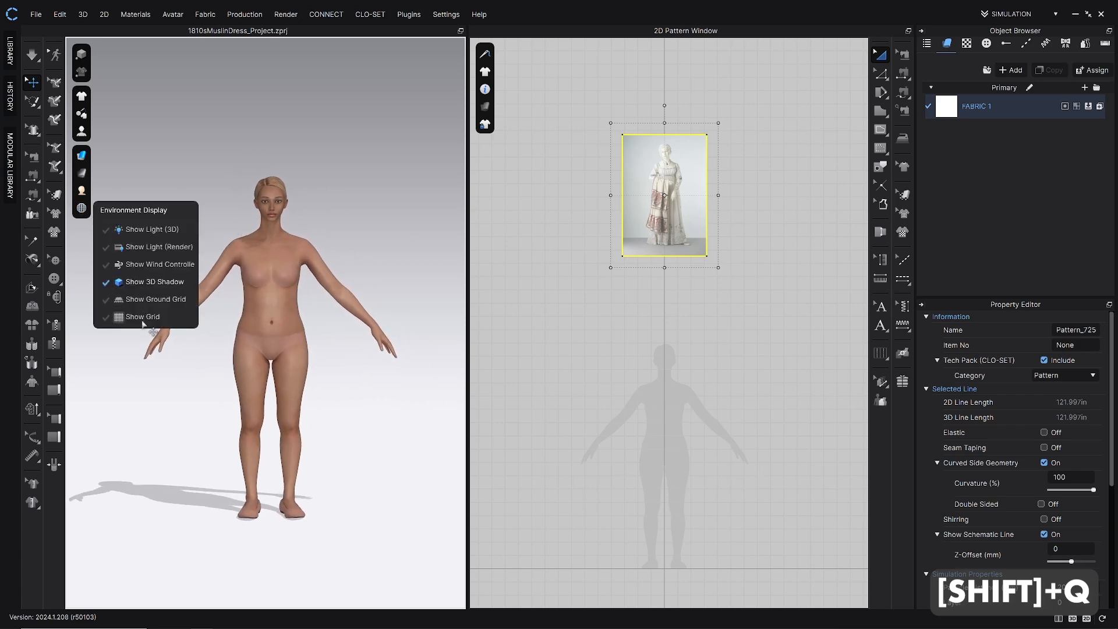
{"action": "left_click", "coordinate": [146, 322]}
{"action": "left_click", "coordinate": [82, 207]}
{"action": "left_click", "coordinate": [123, 311]}
{"action": "scroll", "coordinate": [349, 399], "scroll_direction": "down", "scroll_amount": 2}
{"action": "scroll", "coordinate": [347, 379], "scroll_direction": "up", "scroll_amount": 3}
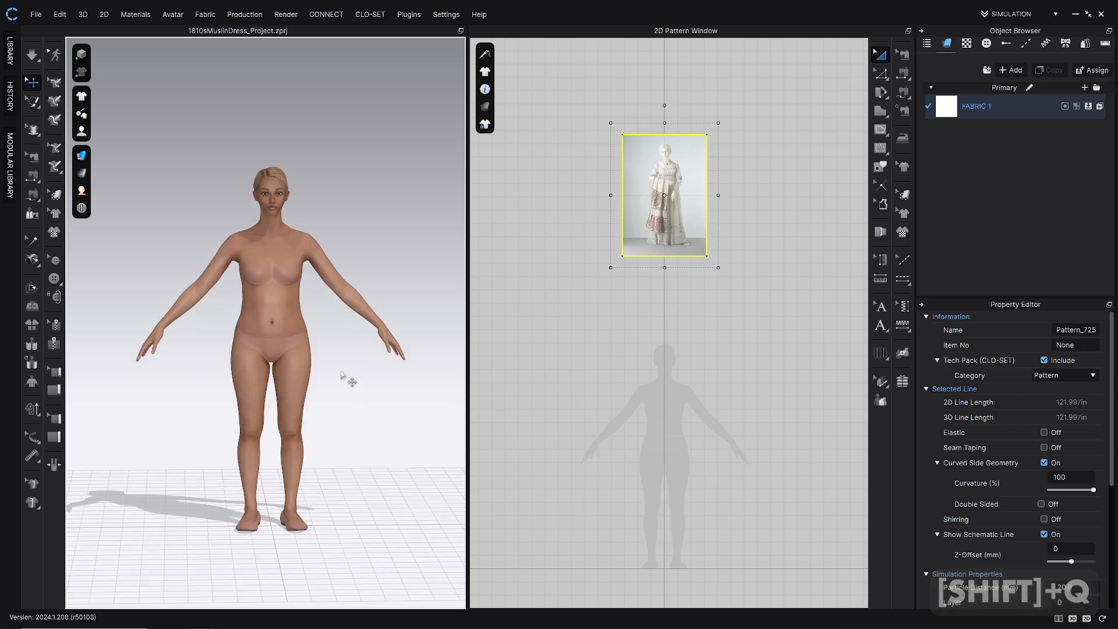
{"action": "middle_click_drag", "start_coordinate": [347, 380], "coordinate": [347, 350]}
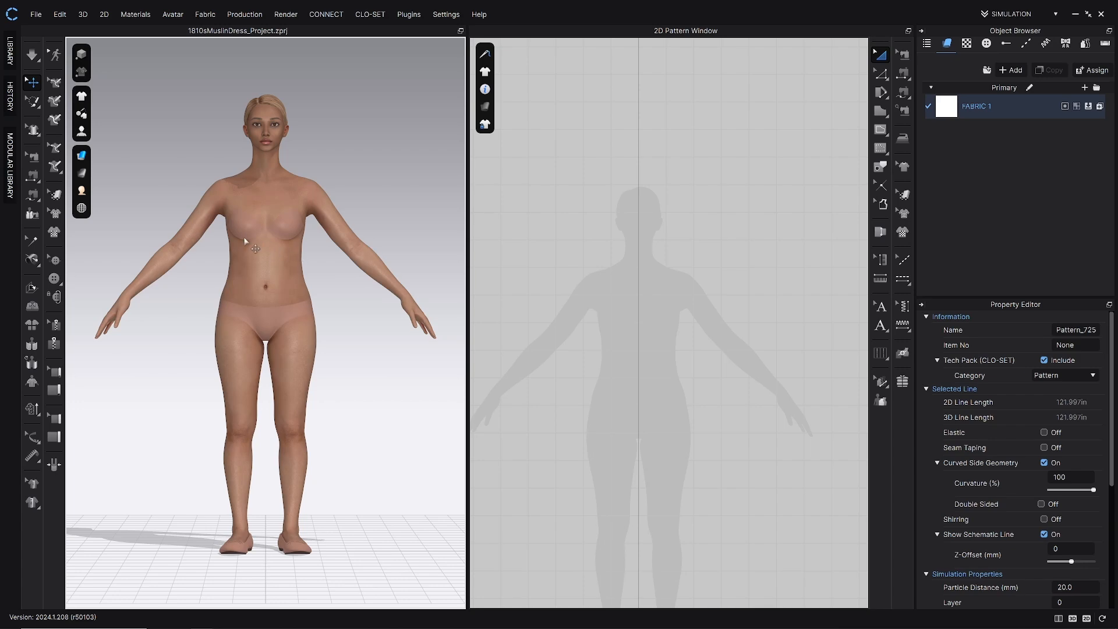
Add a level Basic Circumference Measure around the avatar's underbust, starting at center front, as the period waistline.
{"action": "right_click_drag", "start_coordinate": [276, 243], "coordinate": [327, 242]}
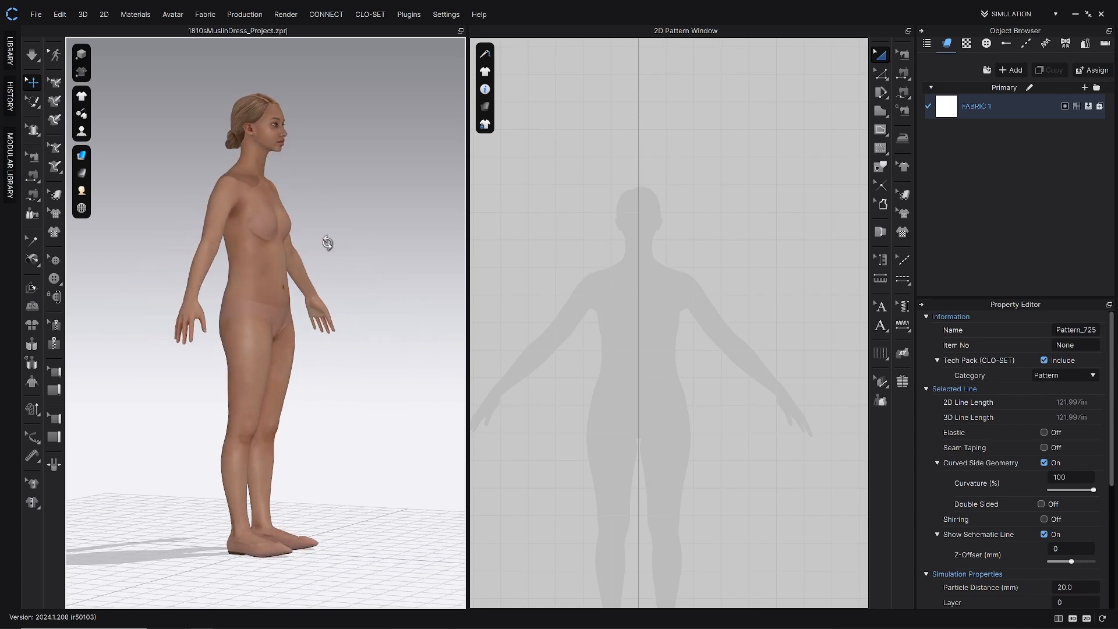
{"action": "mouse_move", "coordinate": [233, 236]}
{"action": "right_mouse_down"}
{"action": "mouse_move", "coordinate": [232, 249]}
{"action": "mouse_move", "coordinate": [93, 255]}
{"action": "mouse_move", "coordinate": [286, 249]}
{"action": "mouse_move", "coordinate": [248, 252]}
{"action": "right_mouse_up"}
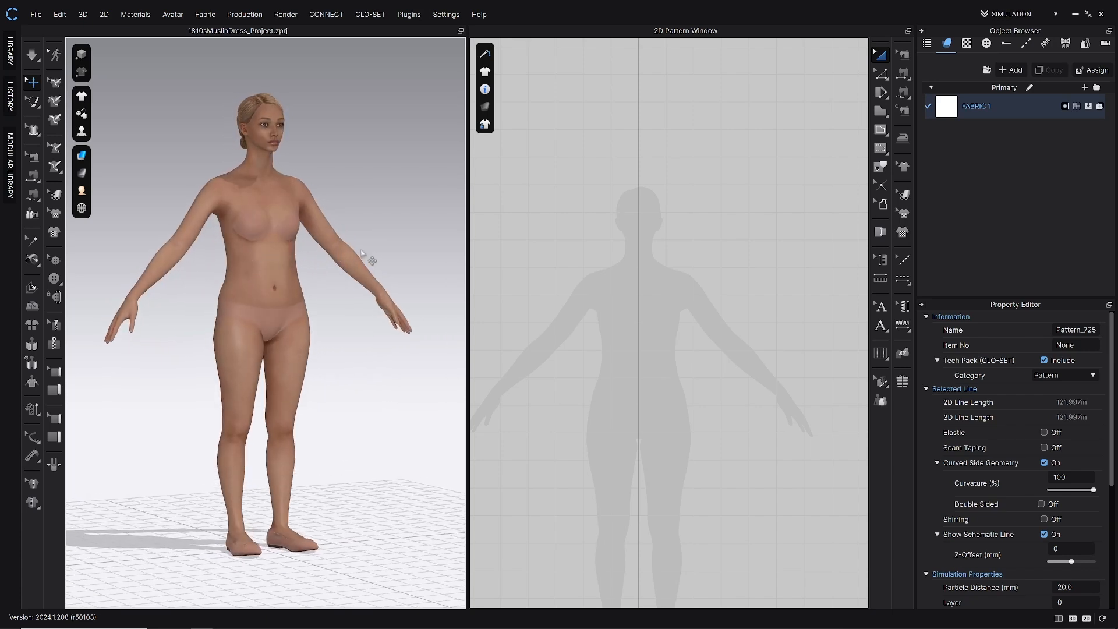
{"action": "middle_click_drag", "start_coordinate": [360, 252], "coordinate": [364, 280]}
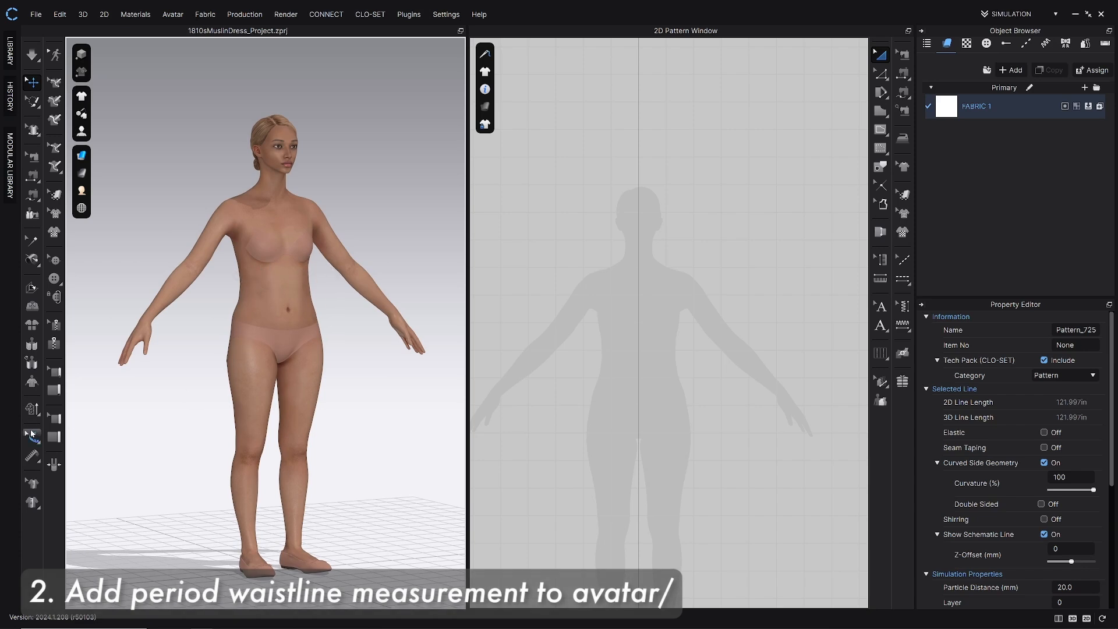
{"action": "left_click", "coordinate": [32, 456]}
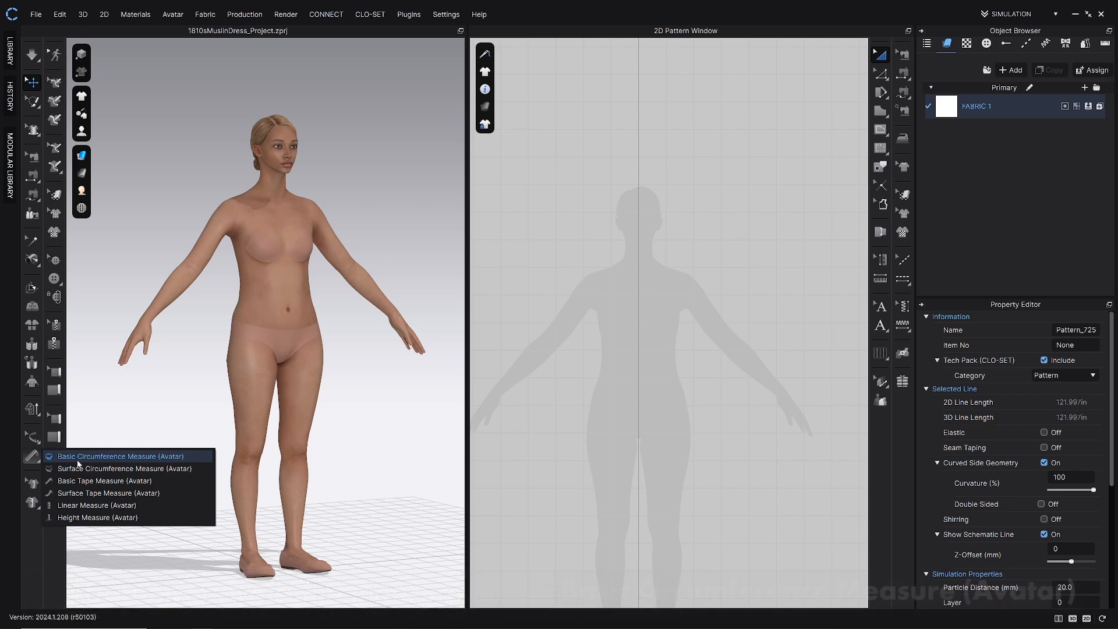
{"action": "left_click", "coordinate": [78, 460]}
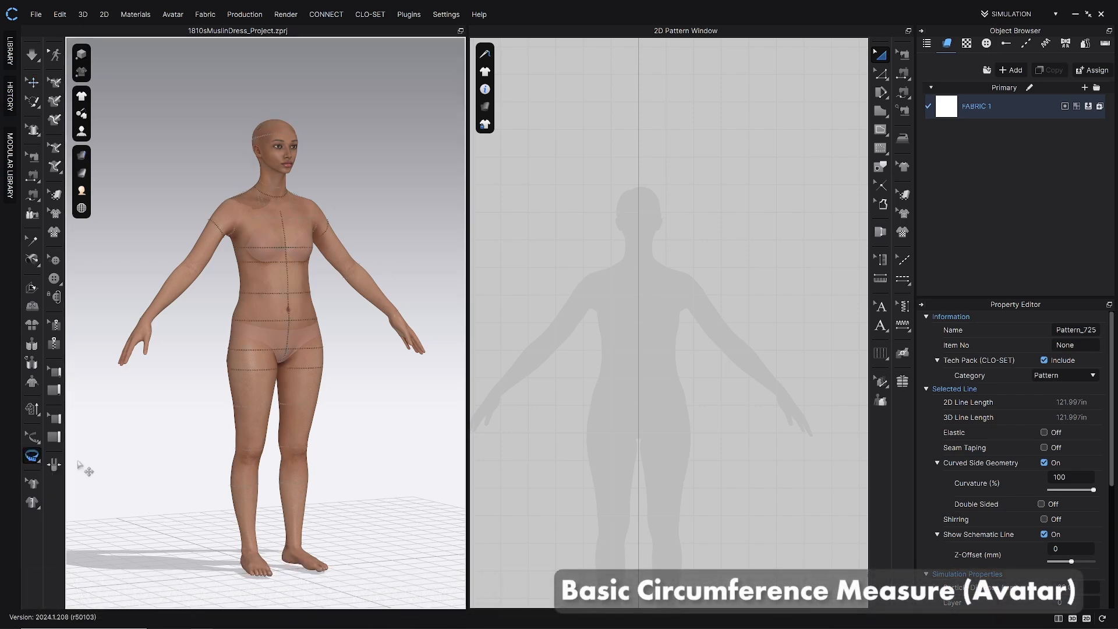
{"action": "scroll", "coordinate": [309, 233], "scroll_direction": "up", "scroll_amount": 6}
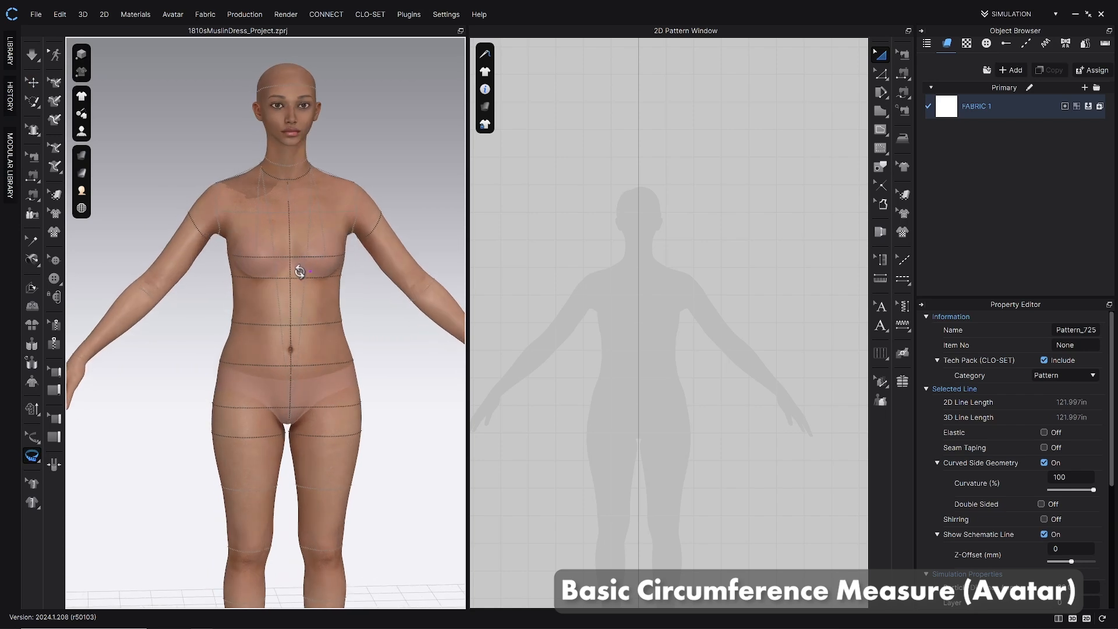
{"action": "scroll", "coordinate": [299, 271], "scroll_direction": "down", "scroll_amount": 3}
{"action": "scroll", "coordinate": [300, 267], "scroll_direction": "up", "scroll_amount": 6}
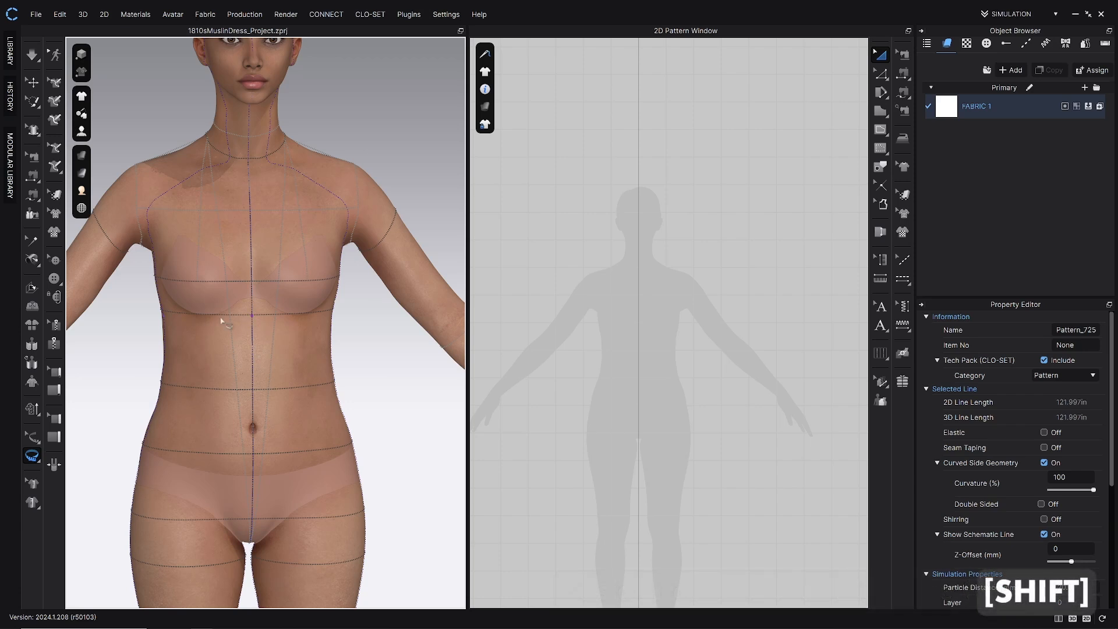
{"action": "left_click", "coordinate": [252, 317], "text": "shift"}
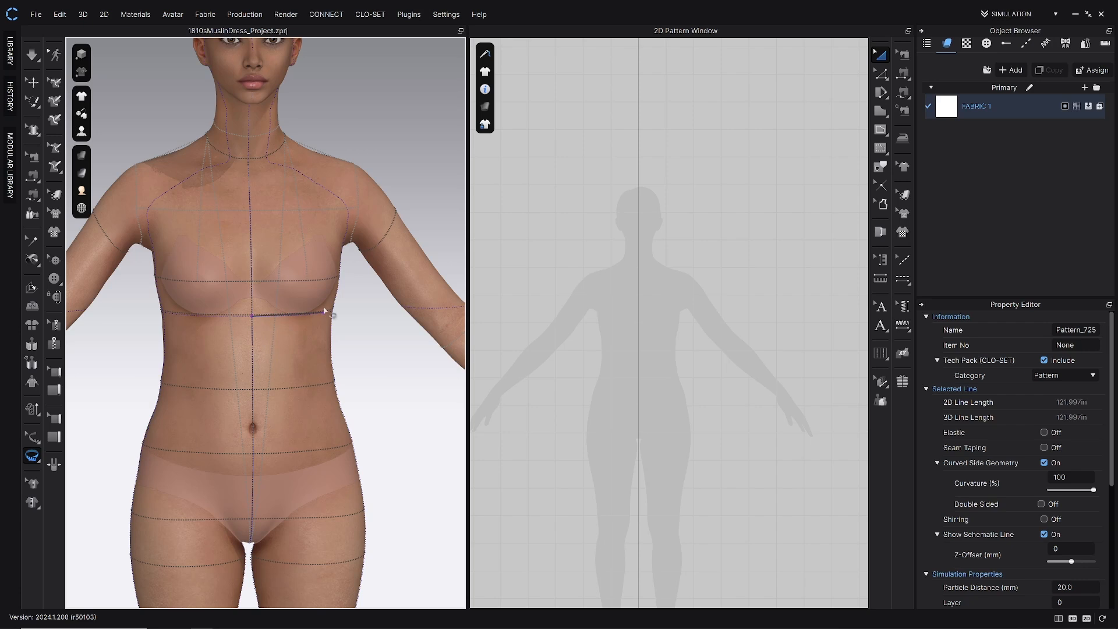
{"action": "left_click", "coordinate": [290, 316]}
{"action": "left_click", "coordinate": [318, 315]}
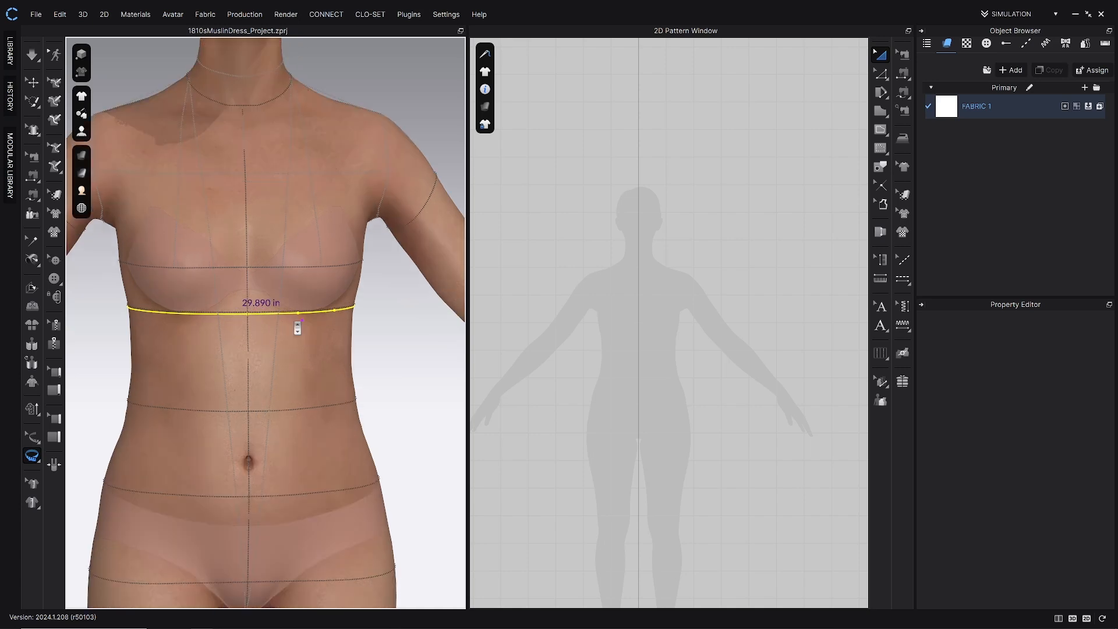
Collapse the Object Browser and Property Editor and draft the waistband as a rectangle 15 in wide and 1 in high.
{"action": "scroll", "coordinate": [297, 325], "scroll_direction": "down", "scroll_amount": 3}
{"action": "right_click_drag", "start_coordinate": [257, 294], "coordinate": [235, 282]}
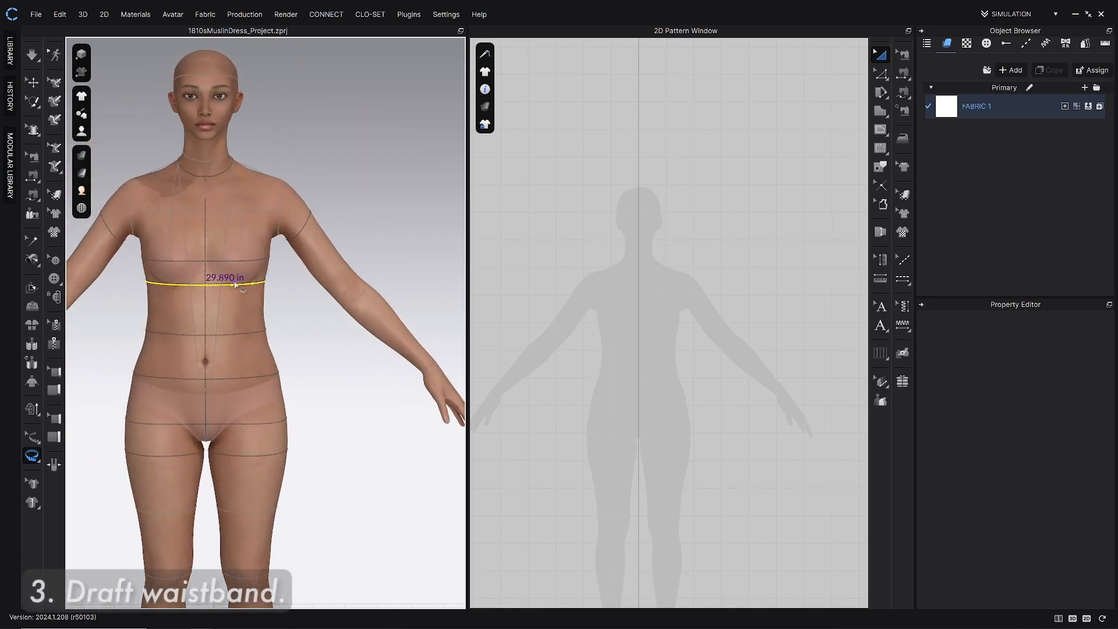
{"action": "key", "text": "s"}
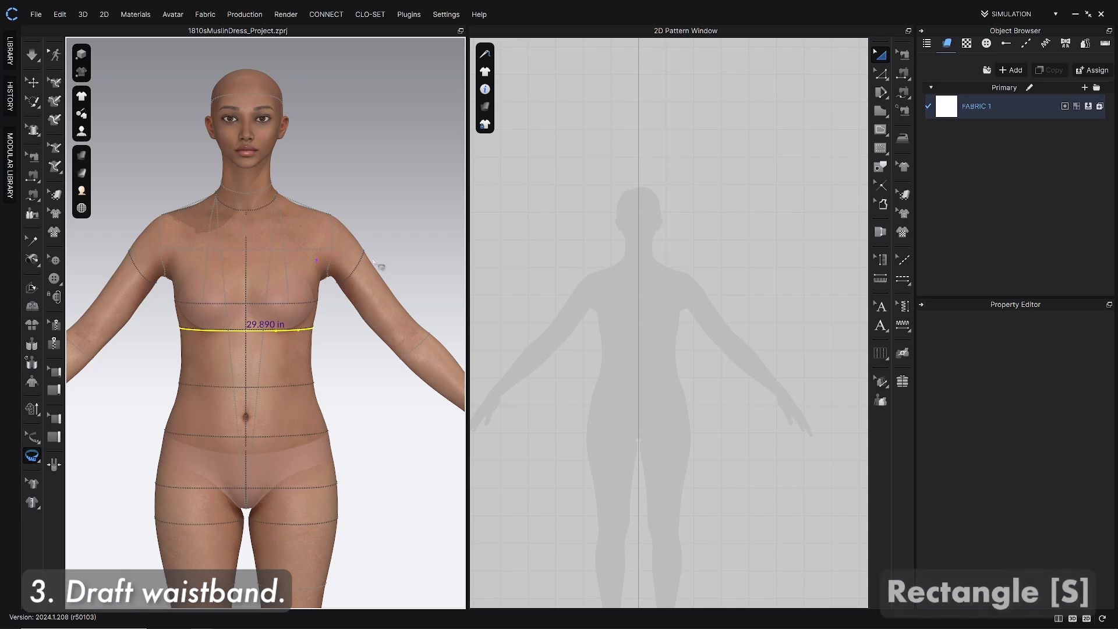
{"action": "left_click", "coordinate": [881, 111]}
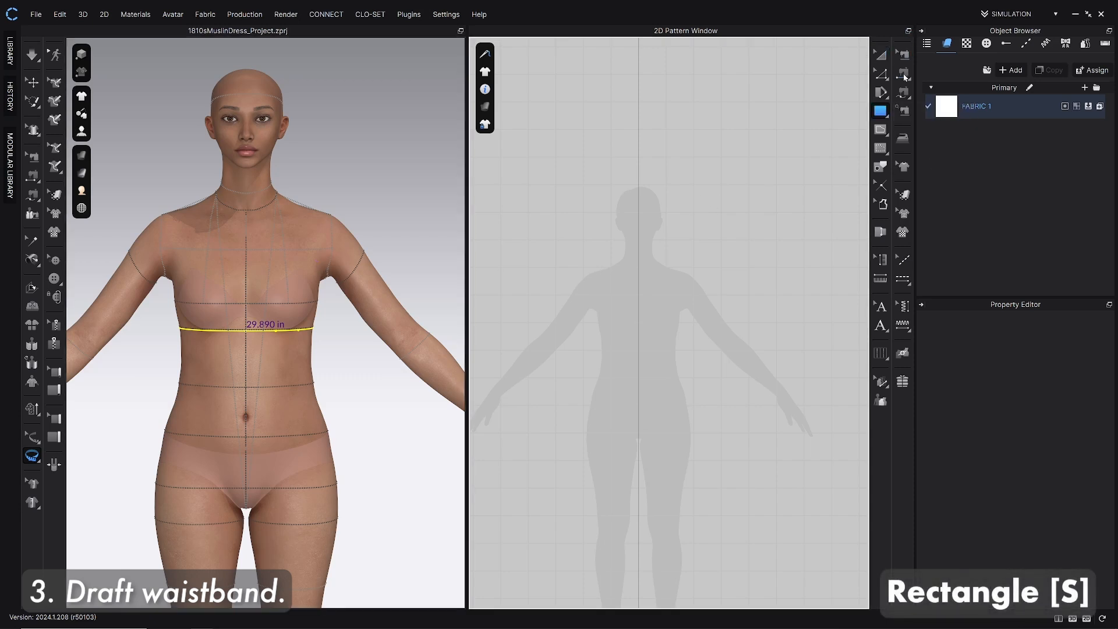
{"action": "left_click", "coordinate": [921, 30]}
{"action": "left_click", "coordinate": [905, 31]}
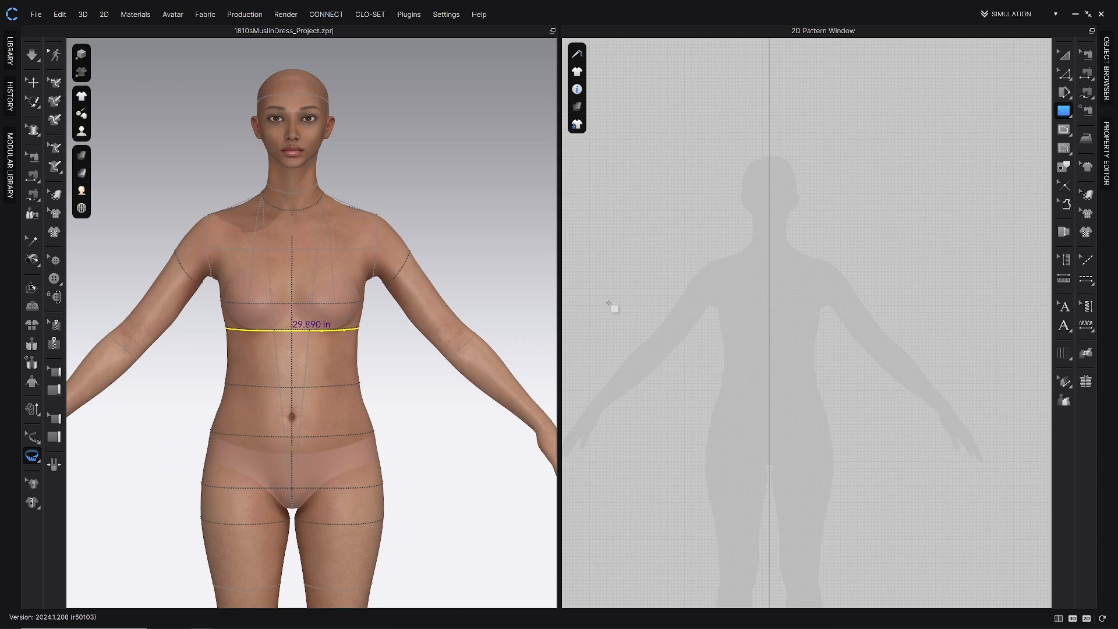
{"action": "left_click", "coordinate": [686, 294]}
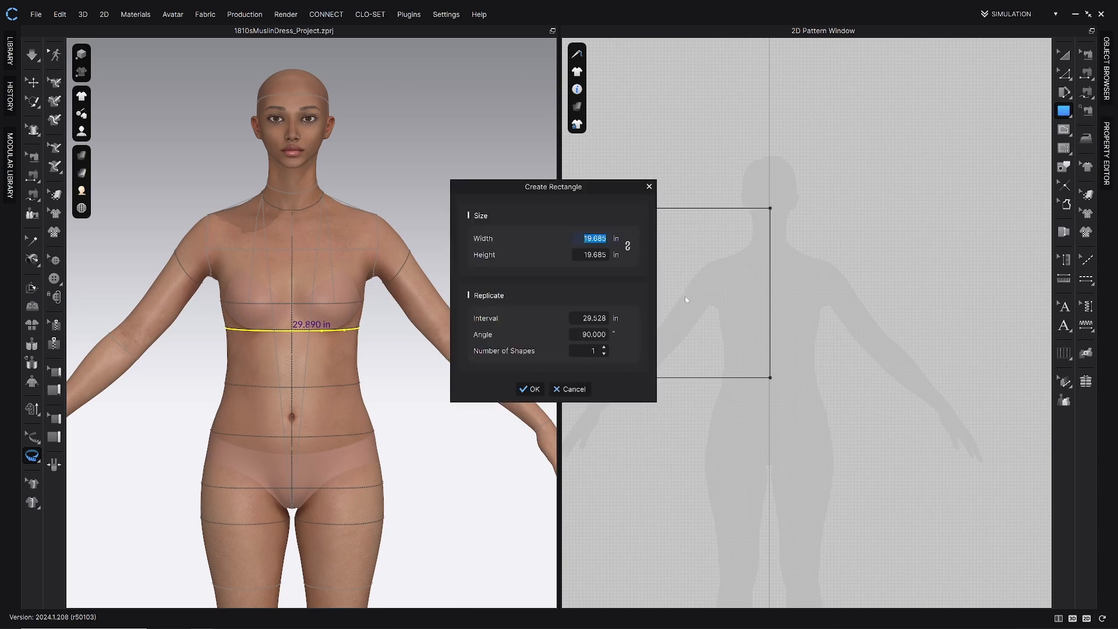
{"action": "type", "text": "15"}
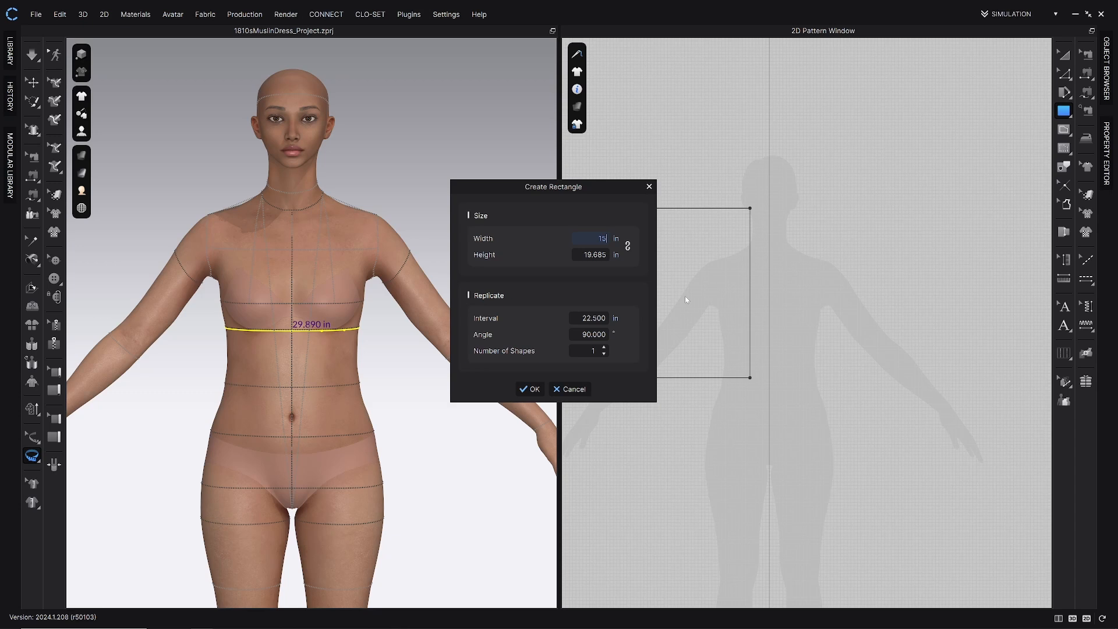
{"action": "key", "text": "Tab"}
{"action": "type", "text": "1"}
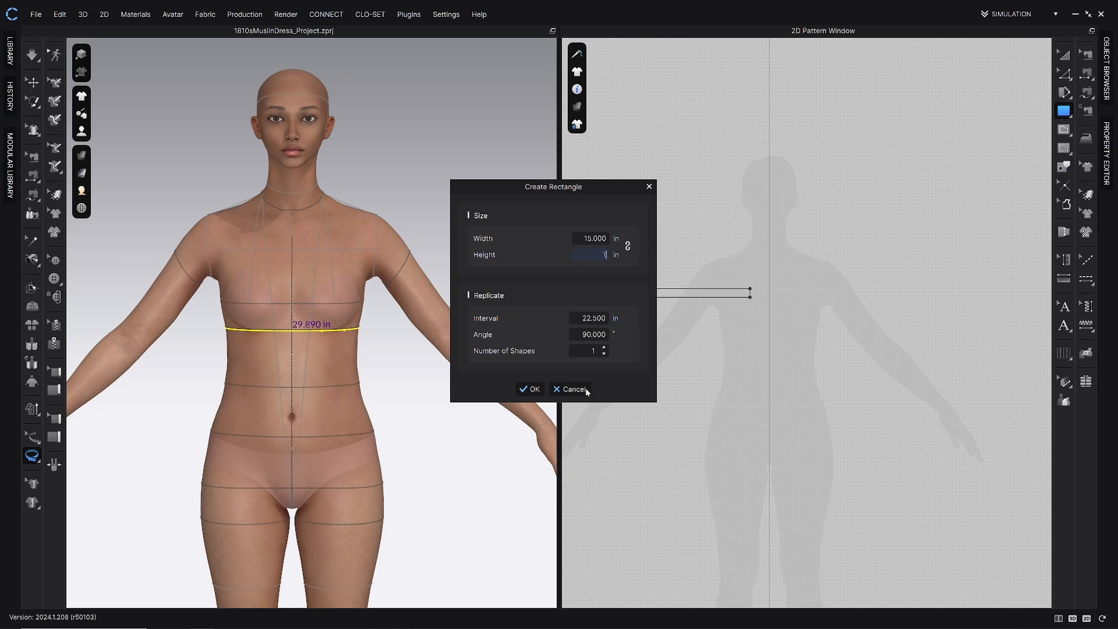
{"action": "left_click", "coordinate": [530, 389]}
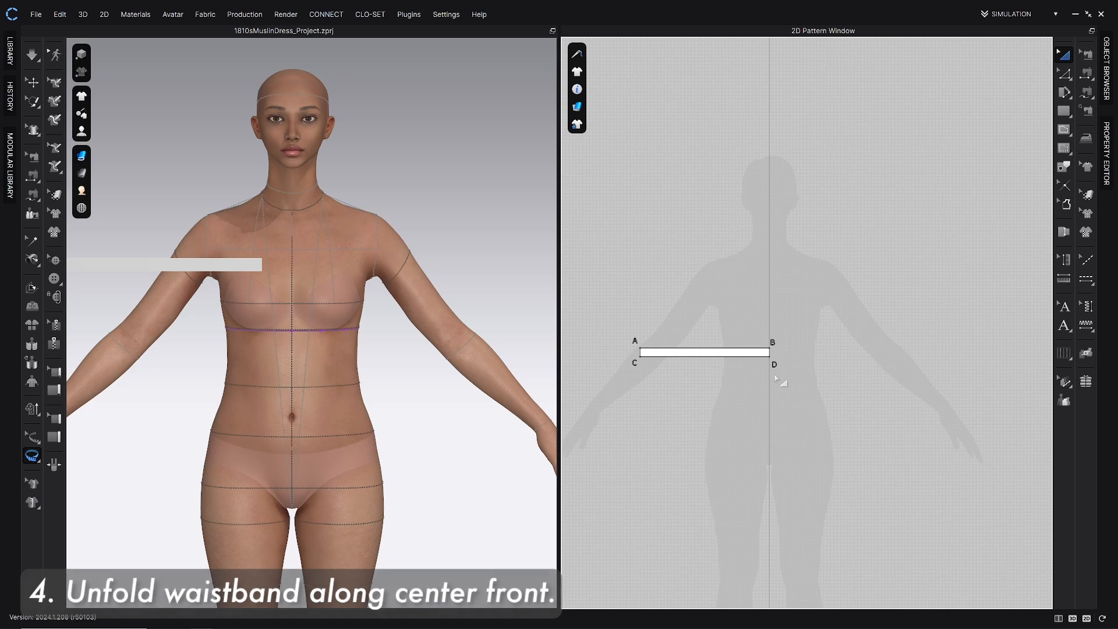
Unfold the waistband along its center front edge with symmetric editing and sewing.
{"action": "key", "text": "z"}
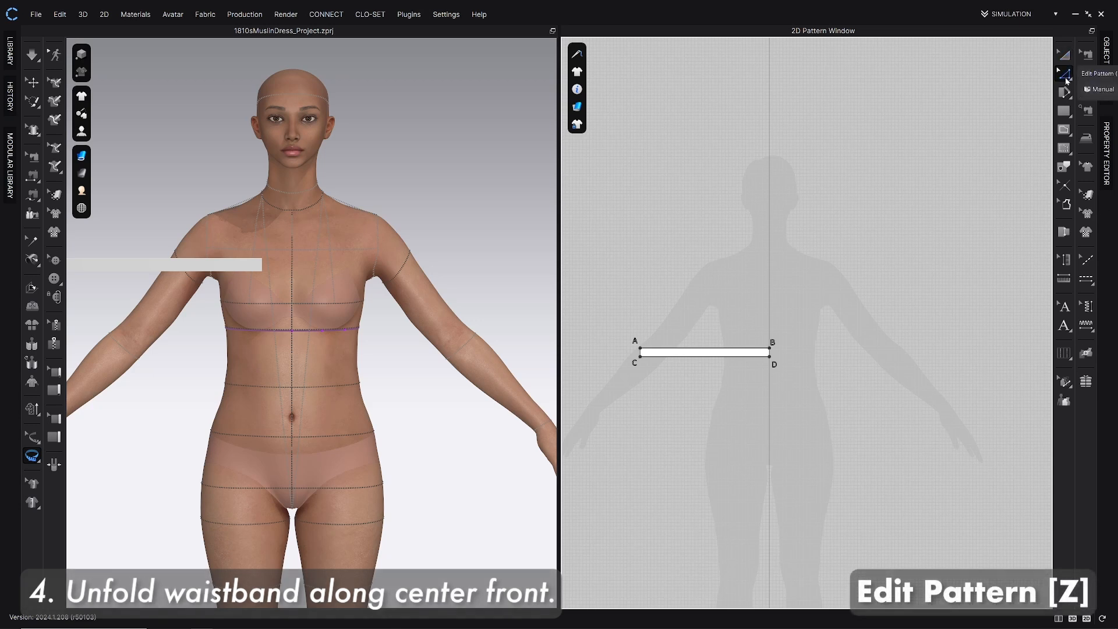
{"action": "right_click", "coordinate": [769, 352]}
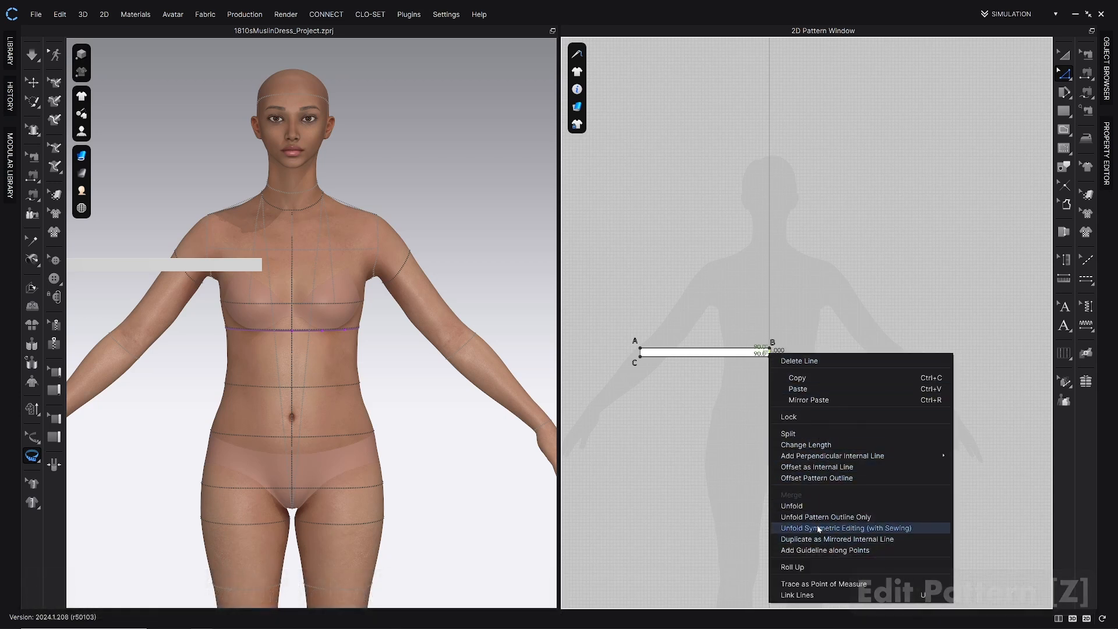
{"action": "left_click", "coordinate": [869, 529]}
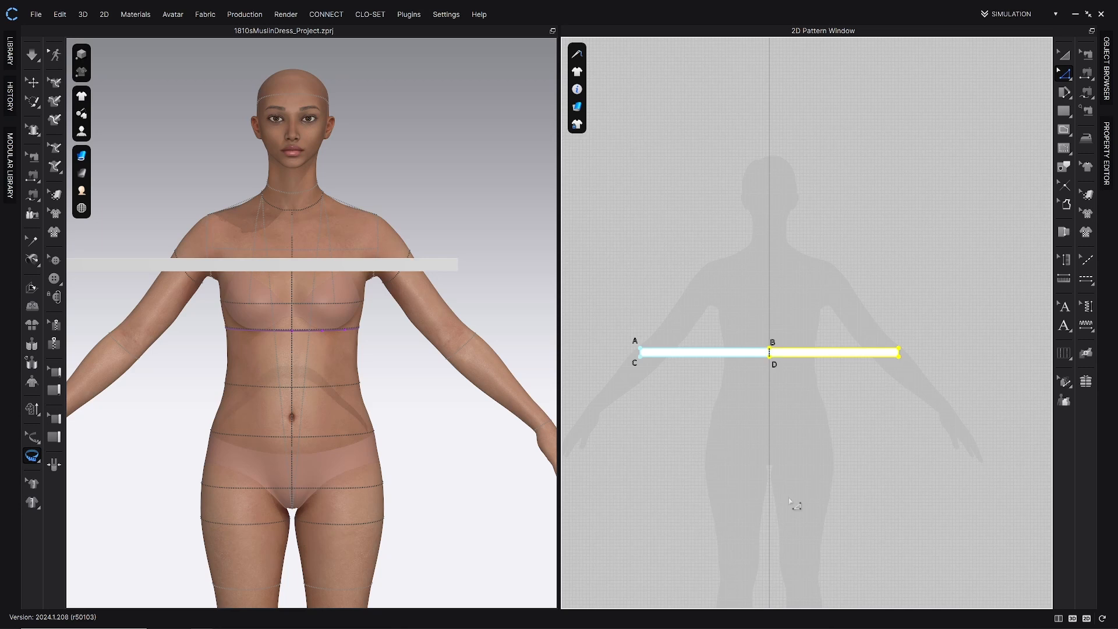
{"action": "left_click", "coordinate": [678, 460]}
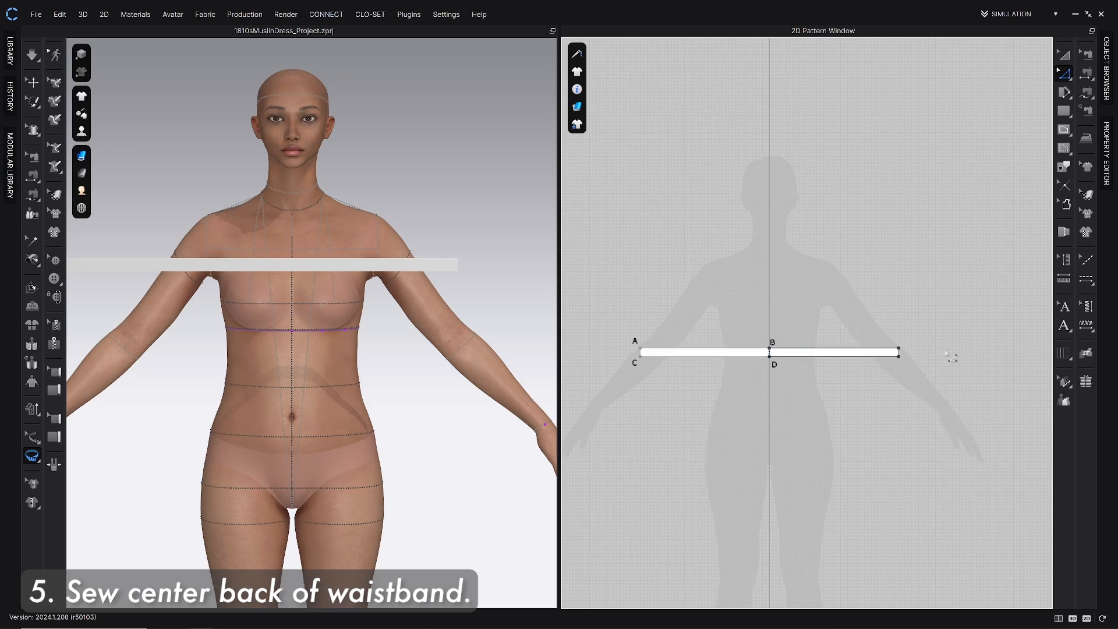
Sew the waistband's two short center back ends together with Segment Sewing.
{"action": "key", "text": "n"}
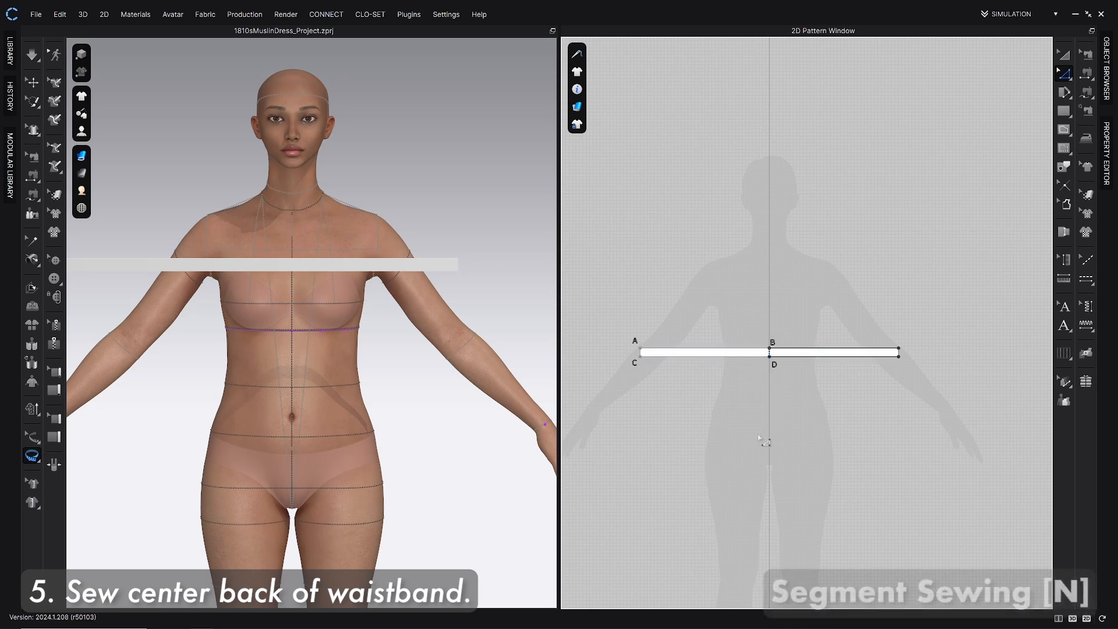
{"action": "key", "text": "n"}
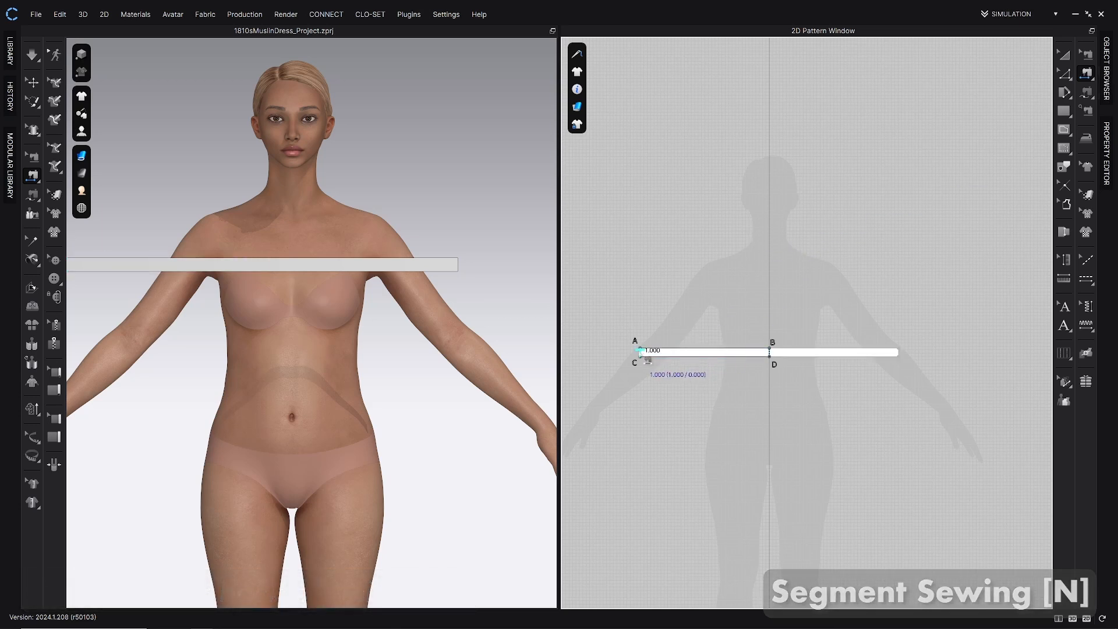
{"action": "left_click", "coordinate": [639, 350]}
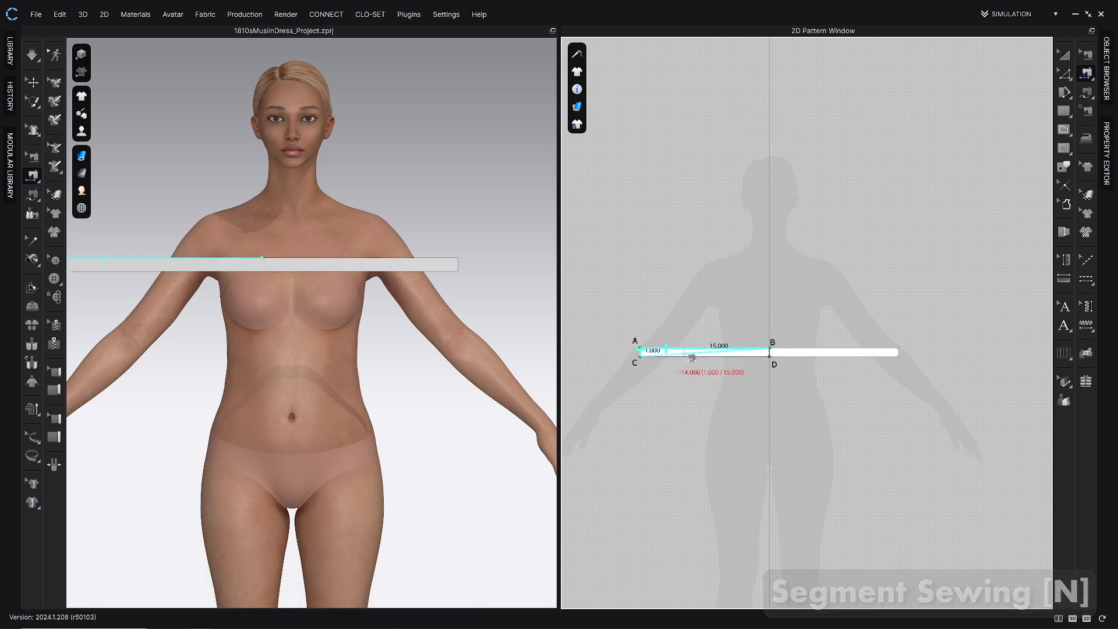
{"action": "left_click", "coordinate": [900, 352]}
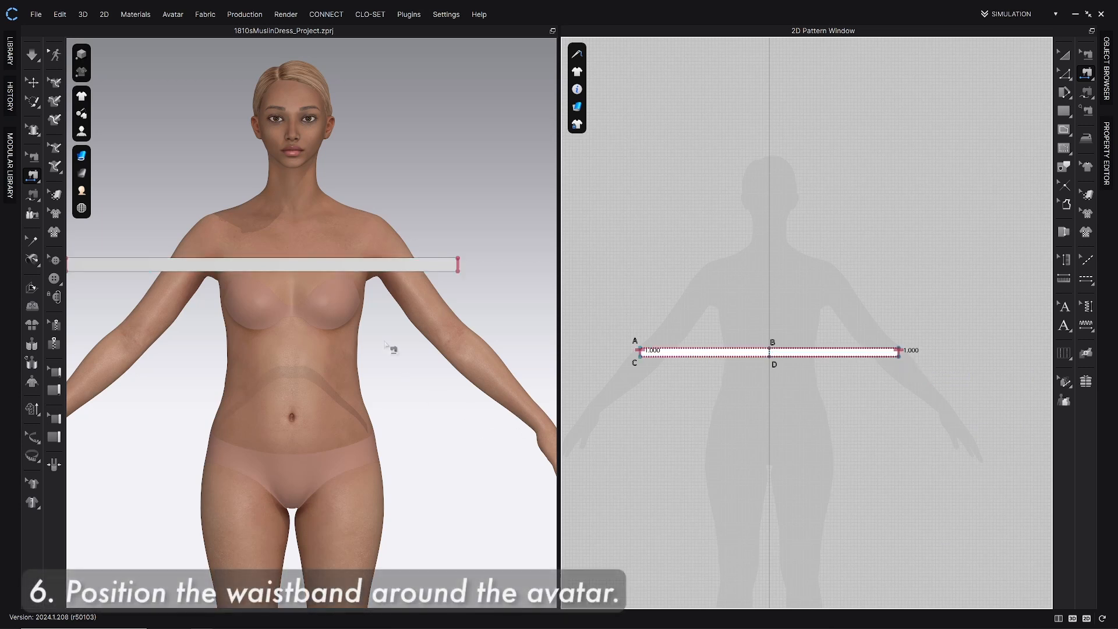
Lower the waistband to the avatar's waist and wrap it around the body using the center front waist arrangement point.
{"action": "scroll", "coordinate": [376, 354], "scroll_direction": "up", "scroll_amount": 5}
{"action": "scroll", "coordinate": [377, 353], "scroll_direction": "down", "scroll_amount": 5}
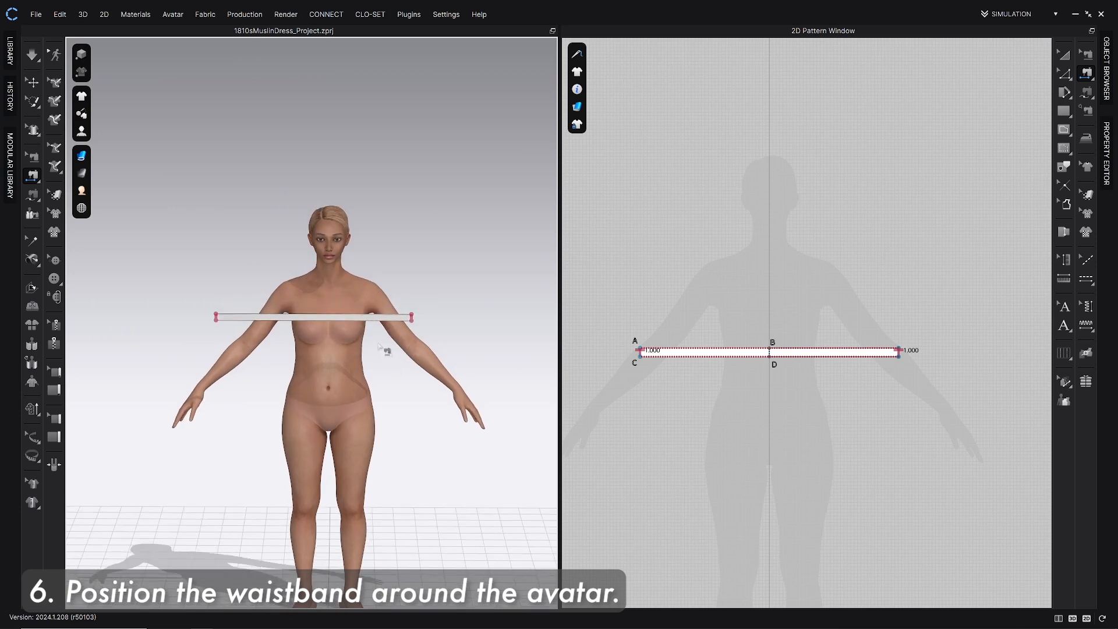
{"action": "key", "text": "q"}
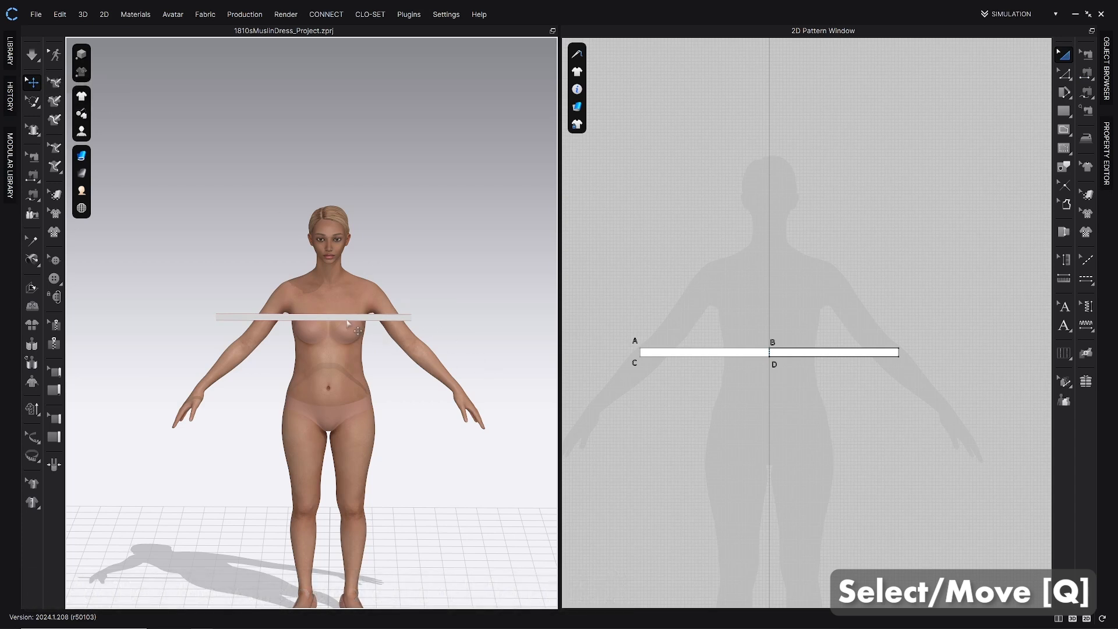
{"action": "left_click", "coordinate": [371, 318]}
{"action": "left_click_drag", "start_coordinate": [370, 317], "coordinate": [370, 381]}
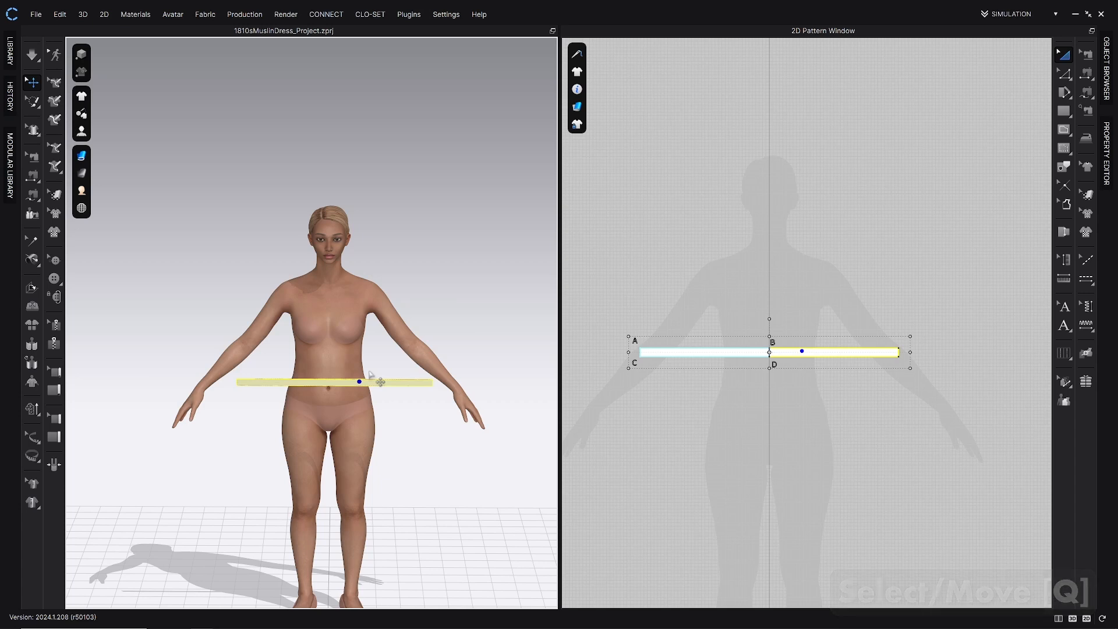
{"action": "key", "text": "shift+f"}
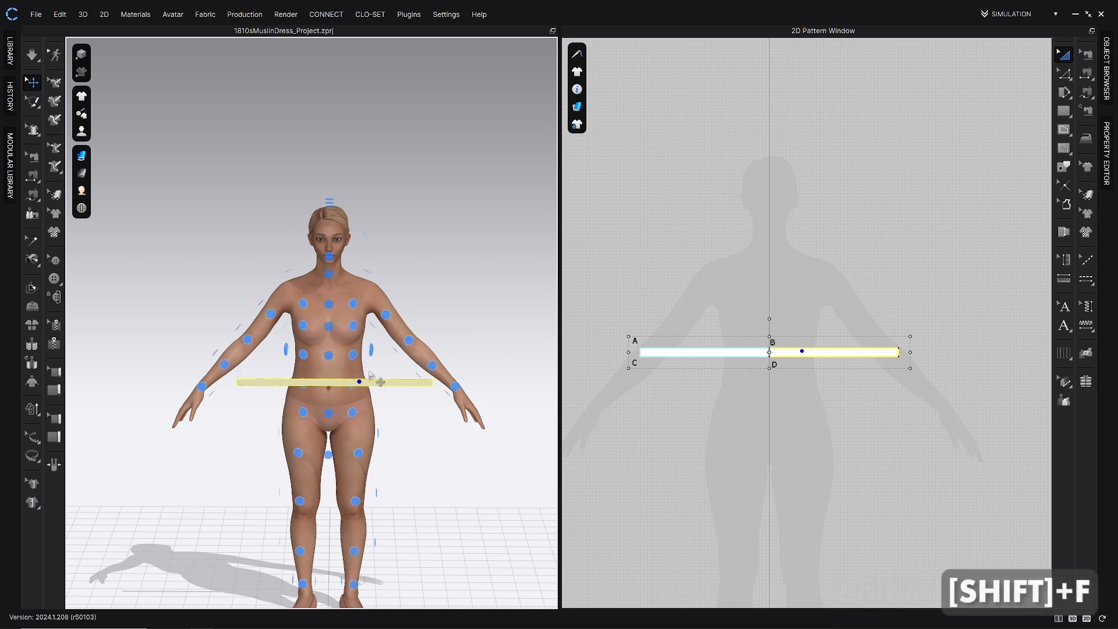
{"action": "left_click", "coordinate": [331, 359]}
Simulate the waistband around the avatar's waist and tug it at the center back.
{"action": "right_click_drag", "start_coordinate": [331, 359], "coordinate": [484, 317]}
{"action": "right_click", "coordinate": [563, 325]}
{"action": "left_click", "coordinate": [502, 319]}
{"action": "key", "text": "space"}
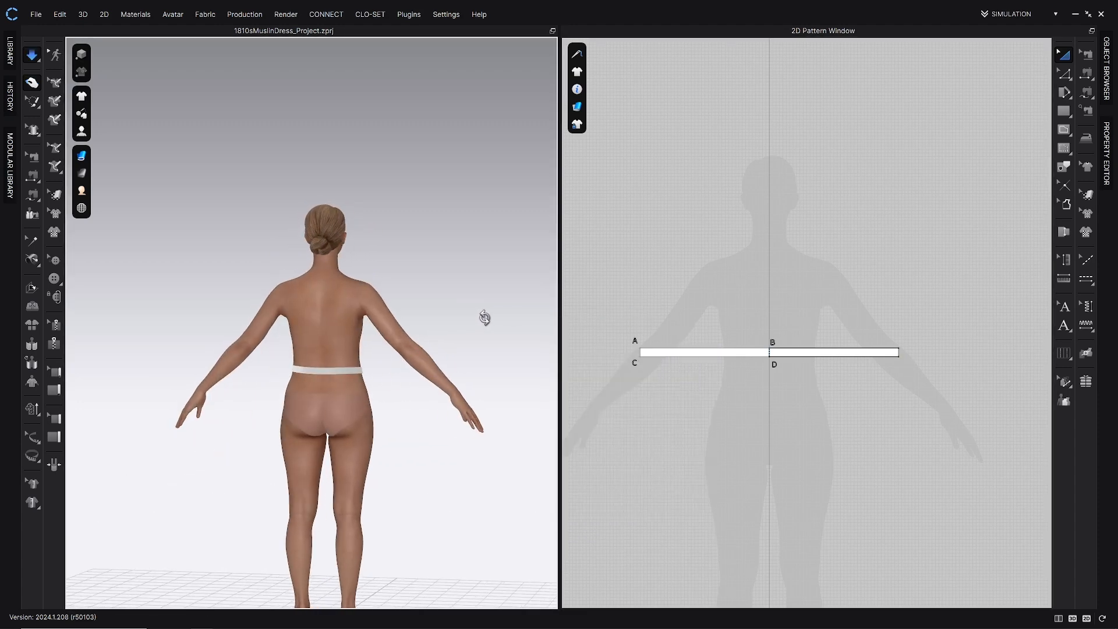
{"action": "left_click", "coordinate": [321, 380]}
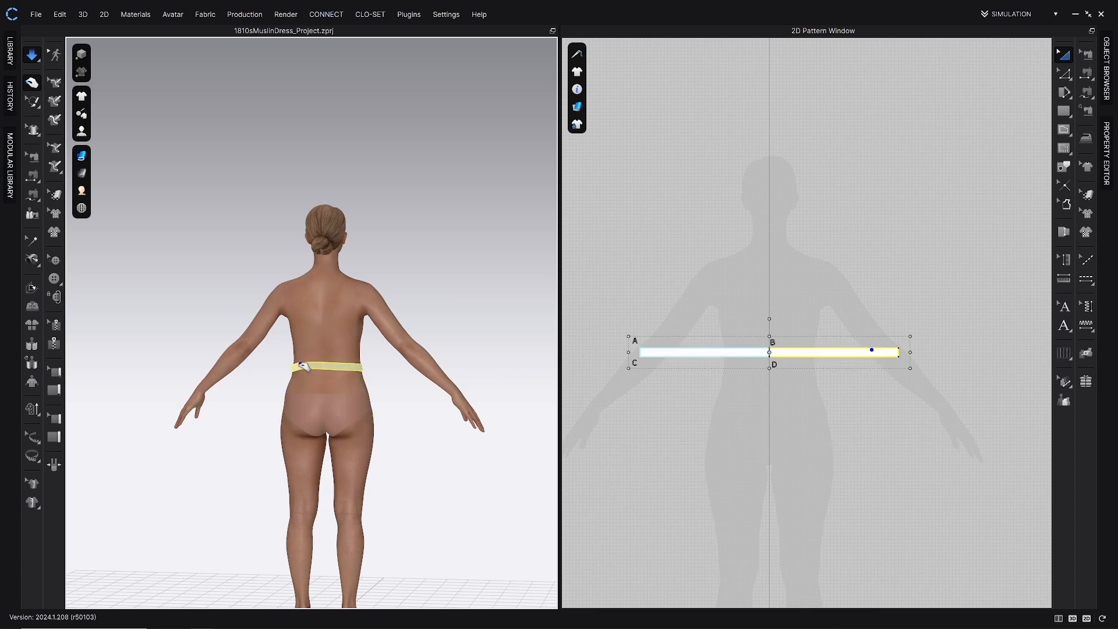
Tug the simulated waistband at the front, side and back so it lies evenly around the waist.
{"action": "right_click_drag", "start_coordinate": [304, 366], "coordinate": [315, 402]}
{"action": "scroll", "coordinate": [294, 354], "scroll_direction": "up", "scroll_amount": 5}
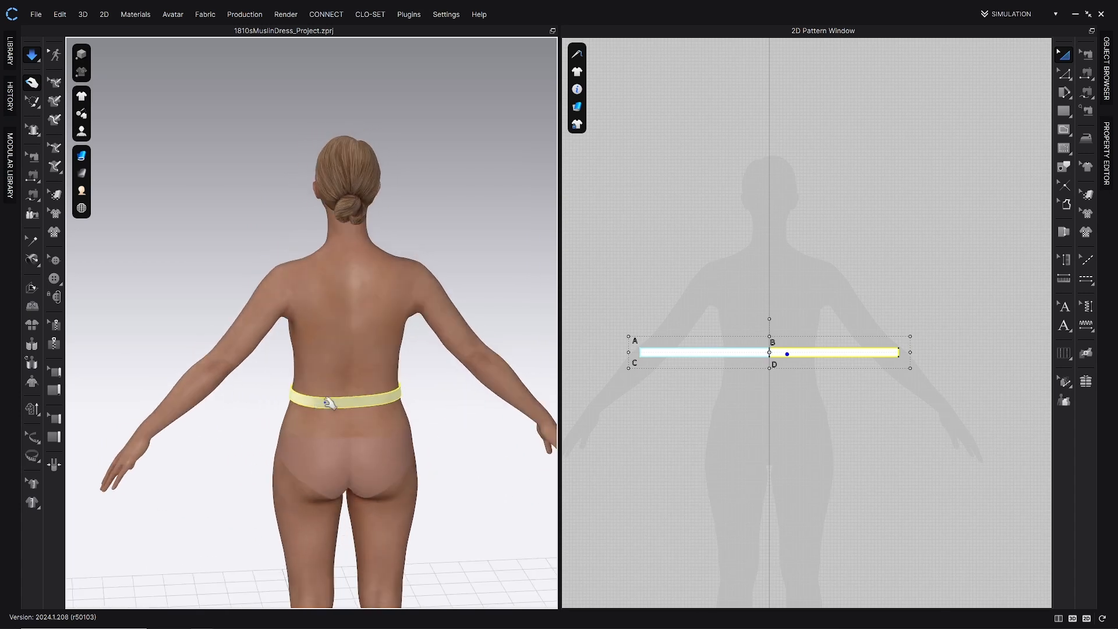
{"action": "middle_click_drag", "start_coordinate": [336, 402], "coordinate": [321, 393]}
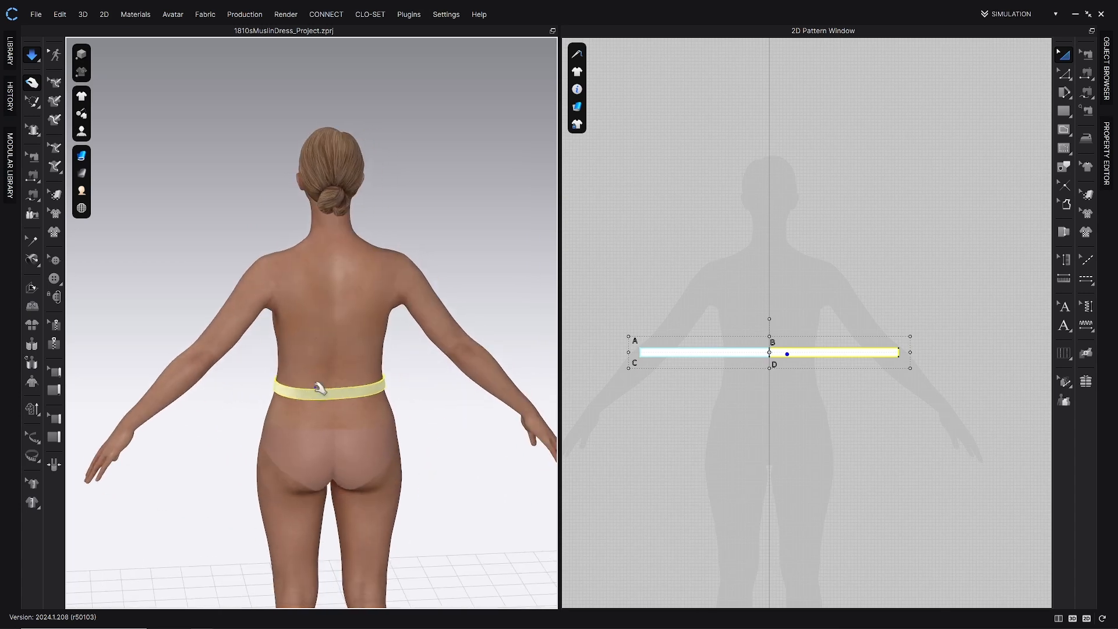
{"action": "right_click_drag", "start_coordinate": [350, 393], "coordinate": [442, 391]}
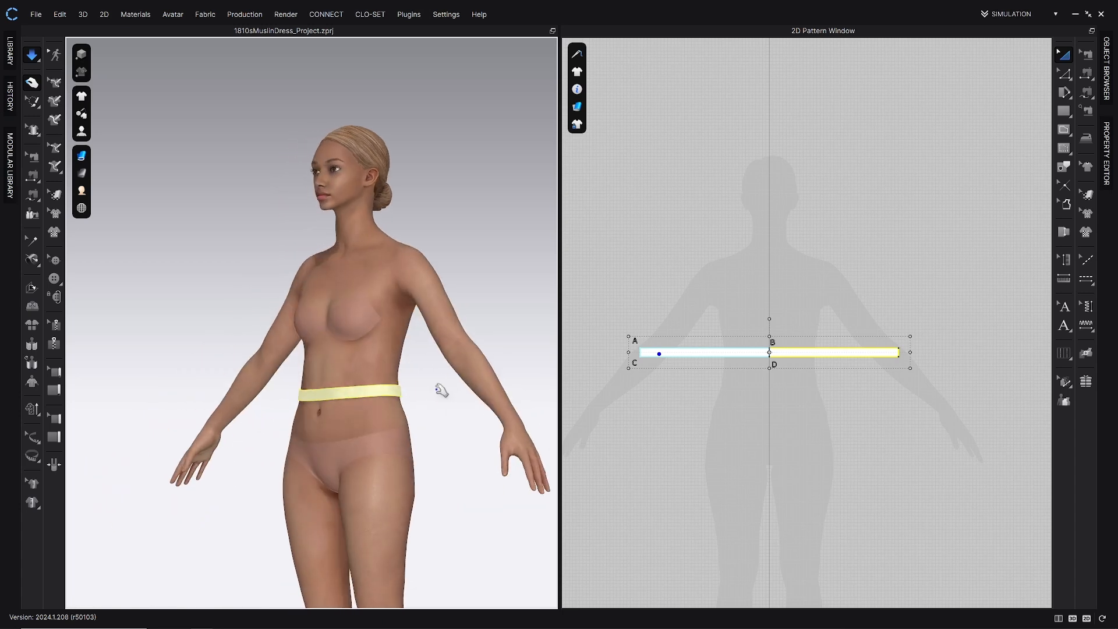
{"action": "left_click_drag", "start_coordinate": [335, 392], "coordinate": [336, 349]}
{"action": "left_click_drag", "start_coordinate": [388, 392], "coordinate": [394, 360]}
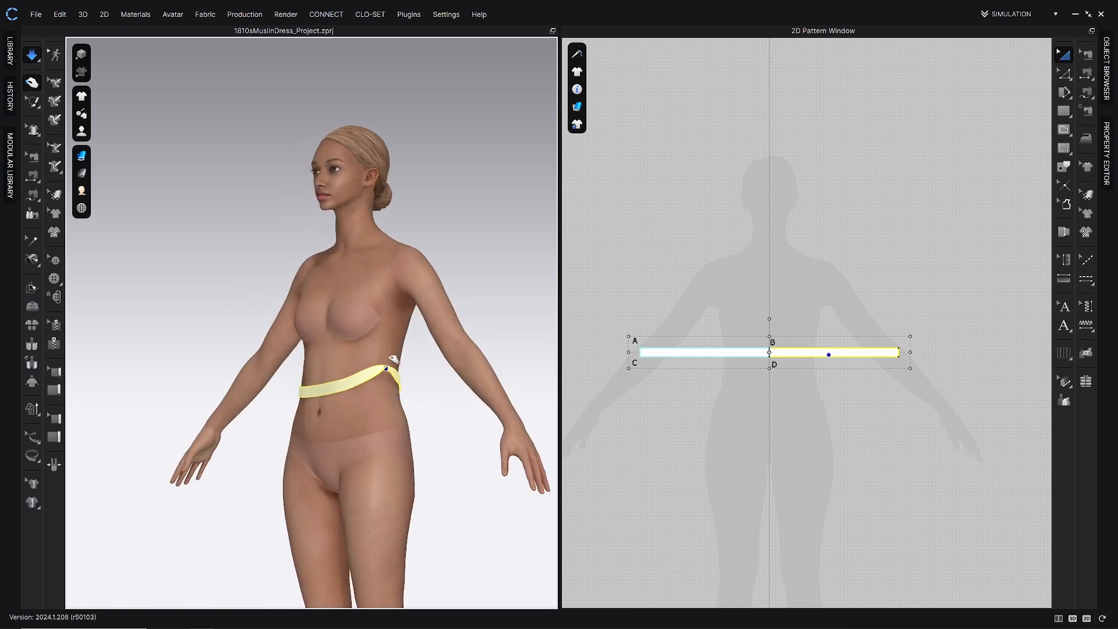
{"action": "left_click", "coordinate": [393, 387]}
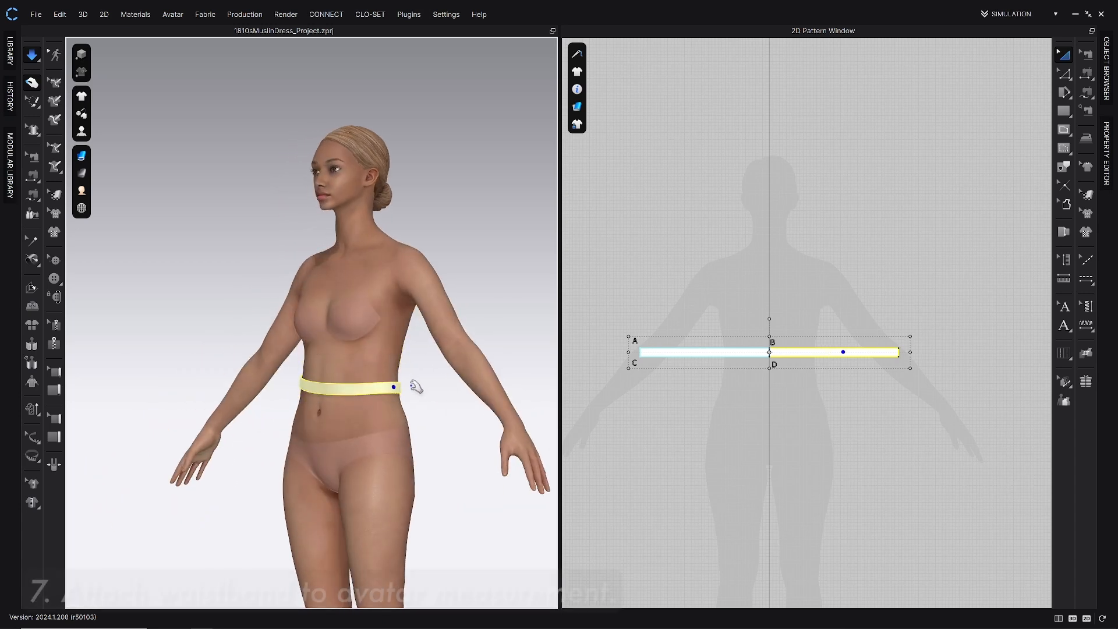
{"action": "right_click_drag", "start_coordinate": [416, 387], "coordinate": [314, 395]}
{"action": "left_click", "coordinate": [474, 393]}
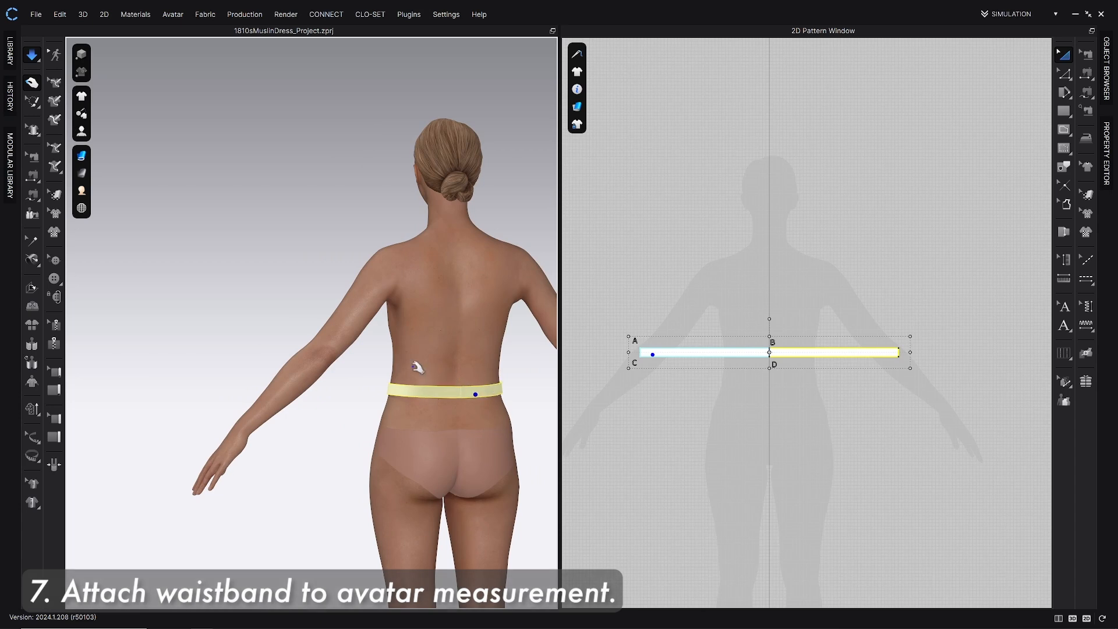
Attach the front of the waistband's top edge to the underbust waistline measure with Attach to Measure (Avatar).
{"action": "right_click_drag", "start_coordinate": [418, 367], "coordinate": [356, 347]}
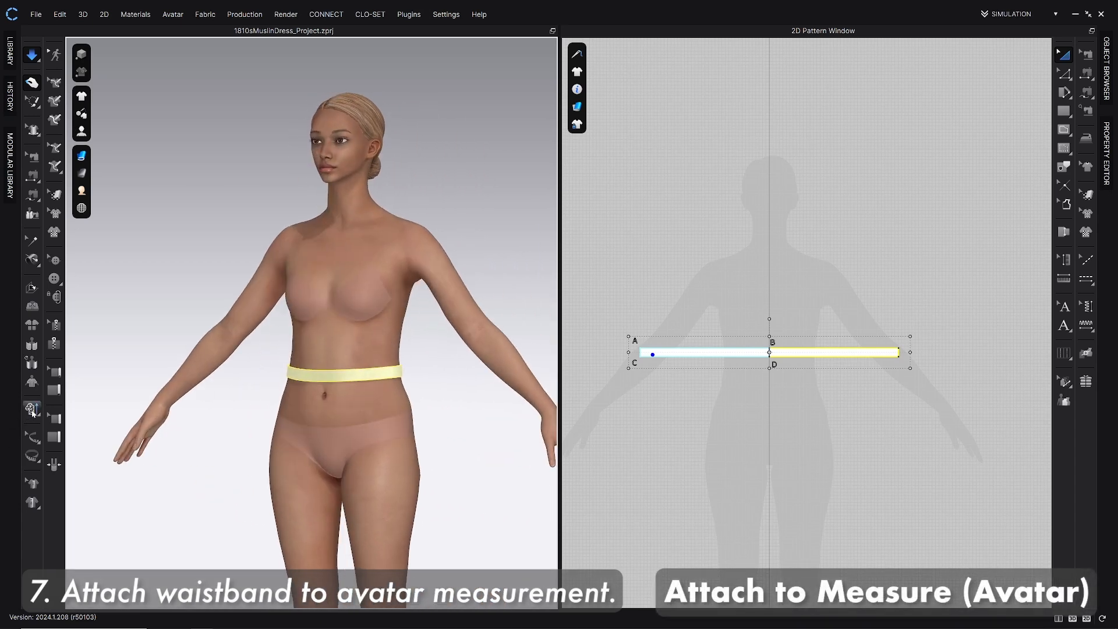
{"action": "left_click", "coordinate": [30, 439]}
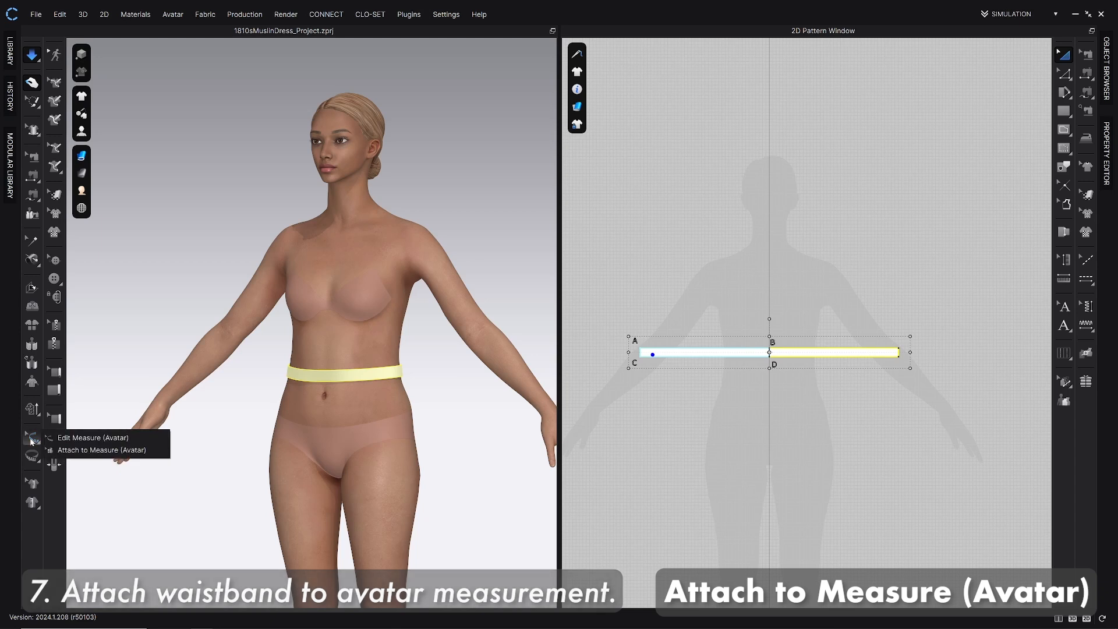
{"action": "left_click", "coordinate": [101, 450]}
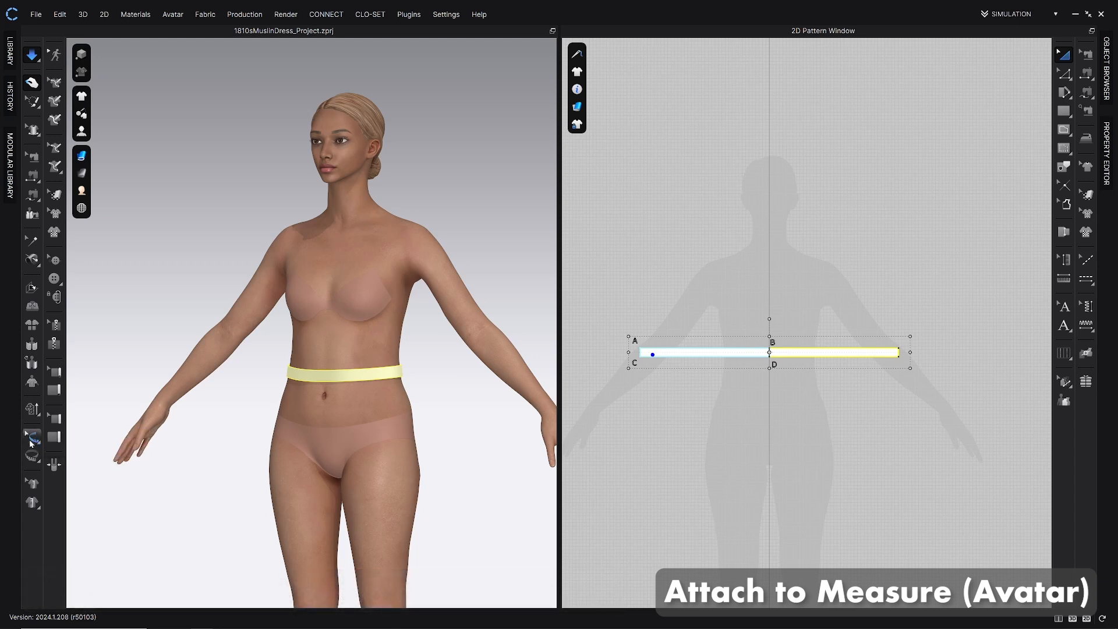
{"action": "left_click", "coordinate": [30, 441]}
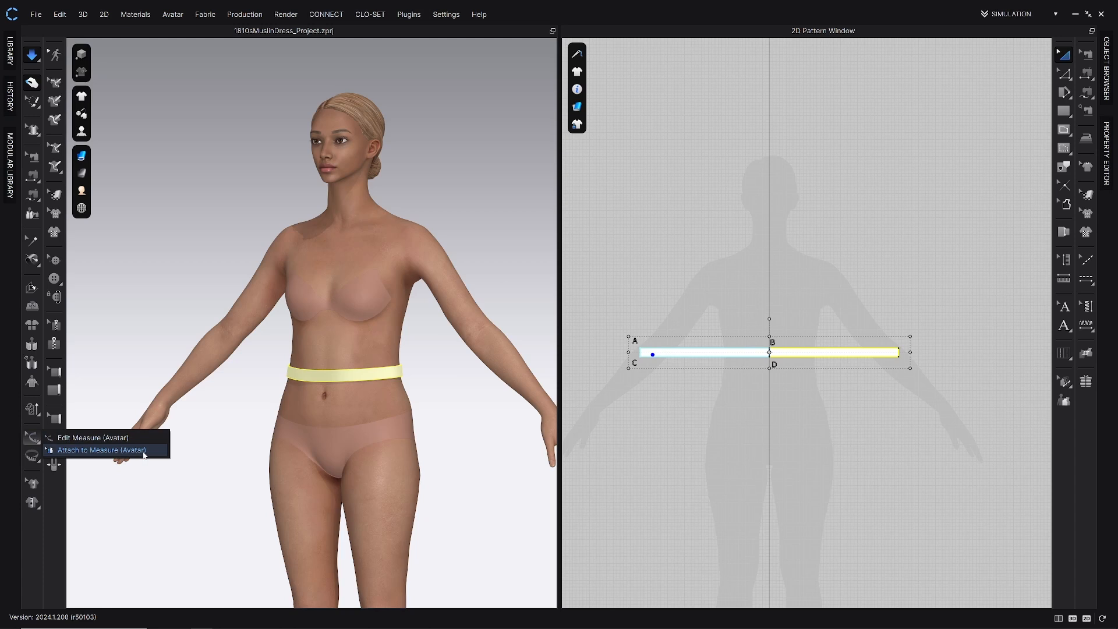
{"action": "left_click", "coordinate": [102, 450]}
{"action": "key", "text": "2"}
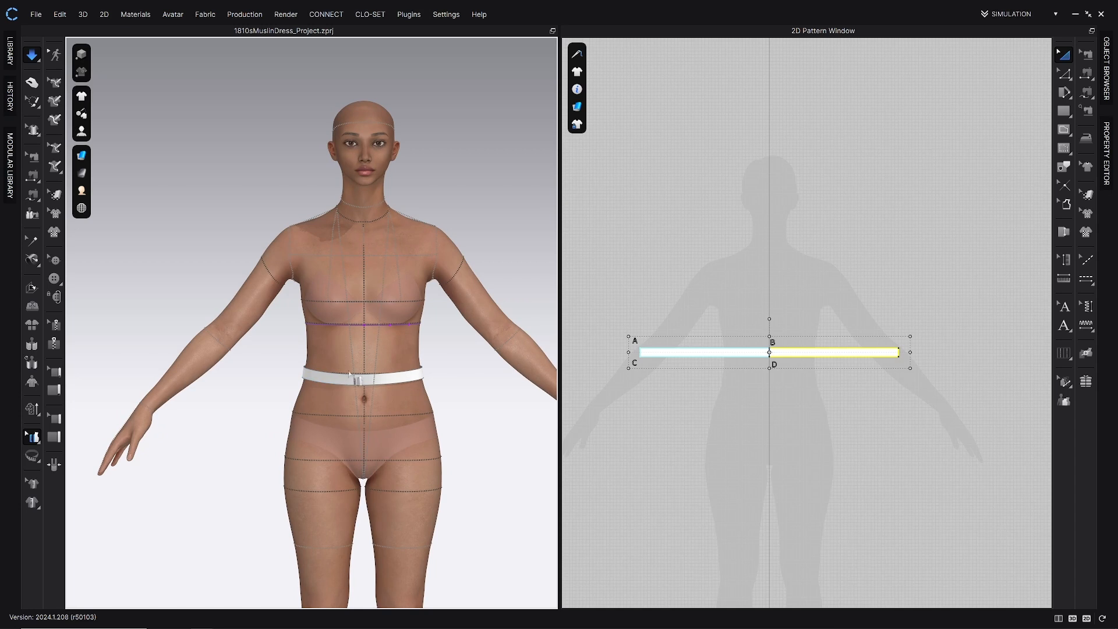
{"action": "left_click", "coordinate": [351, 378]}
{"action": "left_click", "coordinate": [349, 379]}
{"action": "left_click", "coordinate": [345, 374]}
{"action": "scroll", "coordinate": [345, 378], "scroll_direction": "down", "scroll_amount": 5}
{"action": "scroll", "coordinate": [345, 381], "scroll_direction": "up", "scroll_amount": 8}
{"action": "left_click", "coordinate": [355, 411]}
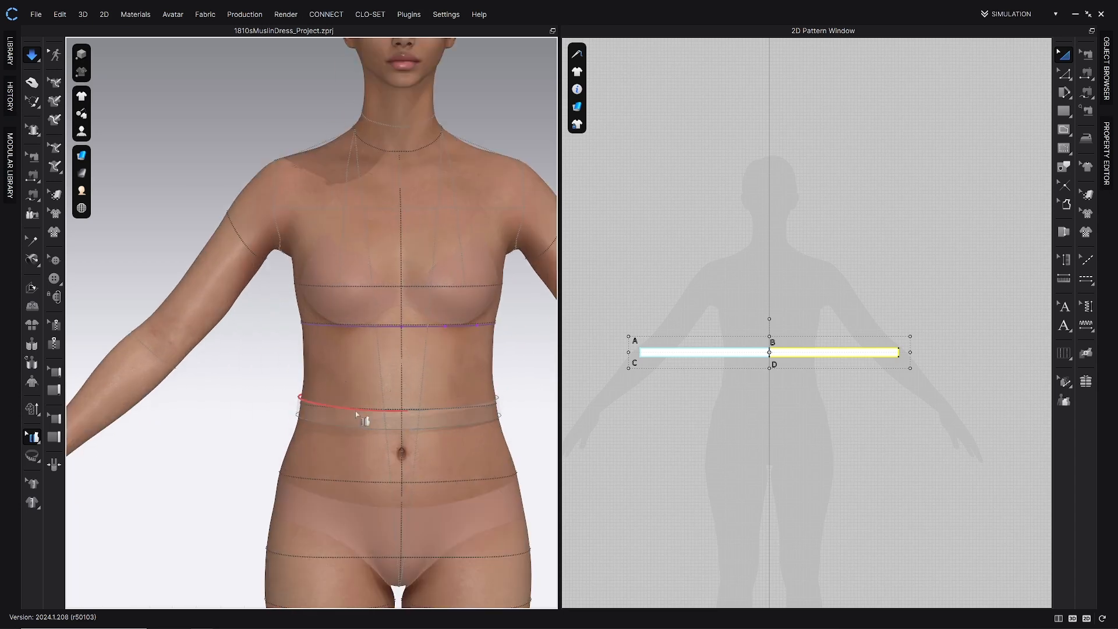
{"action": "left_click", "coordinate": [340, 326]}
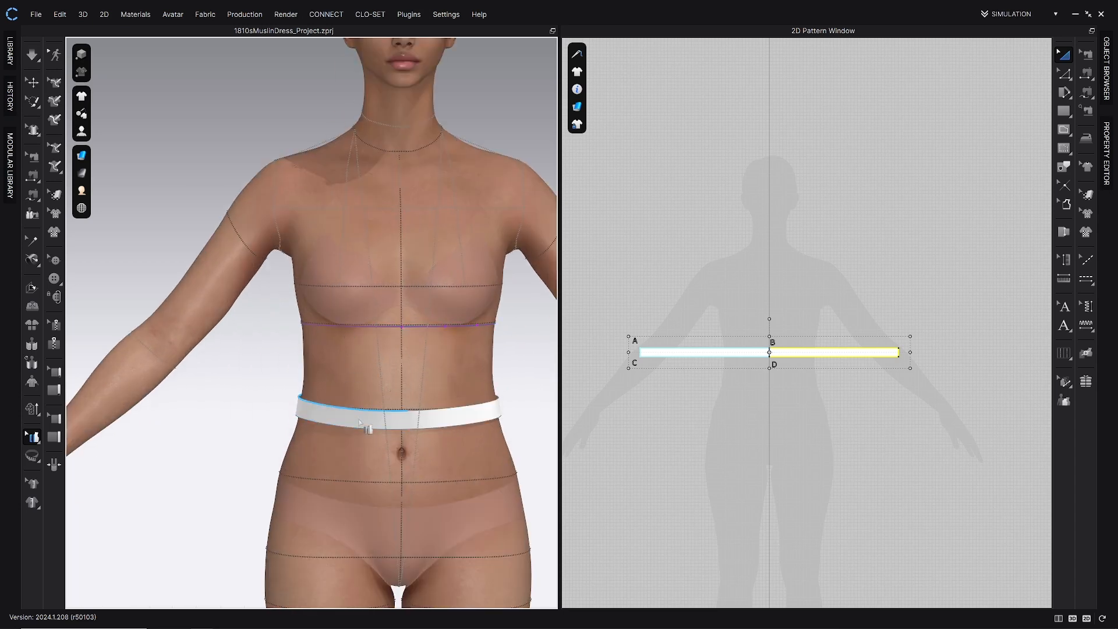
{"action": "left_click", "coordinate": [359, 415]}
{"action": "left_click", "coordinate": [336, 327]}
{"action": "left_click", "coordinate": [352, 330]}
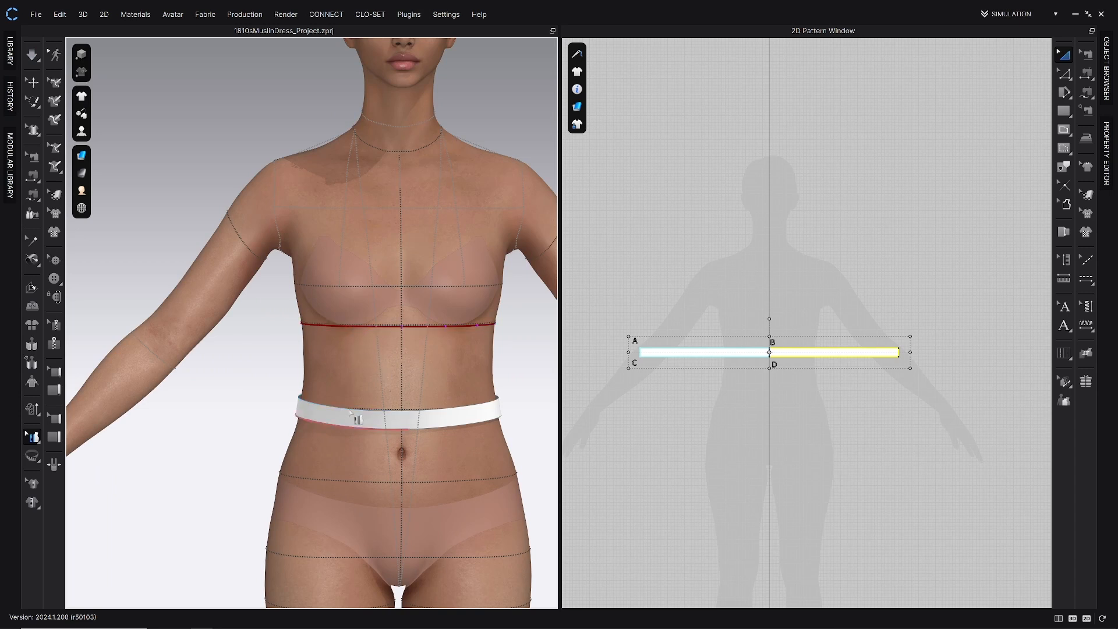
Reattach the waistband's front top edge to the underbust measure and include the top edge across the back.
{"action": "left_click", "coordinate": [364, 466]}
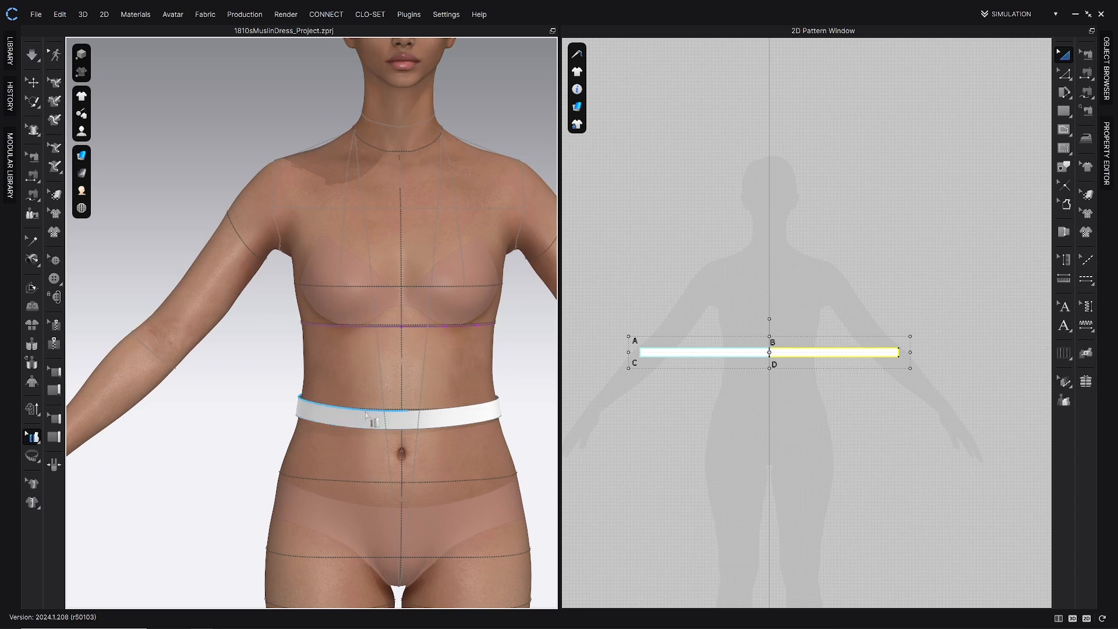
{"action": "left_click", "coordinate": [365, 411]}
{"action": "left_click", "coordinate": [355, 326]}
{"action": "right_click_drag", "start_coordinate": [357, 328], "coordinate": [481, 336]}
{"action": "left_click", "coordinate": [431, 322]}
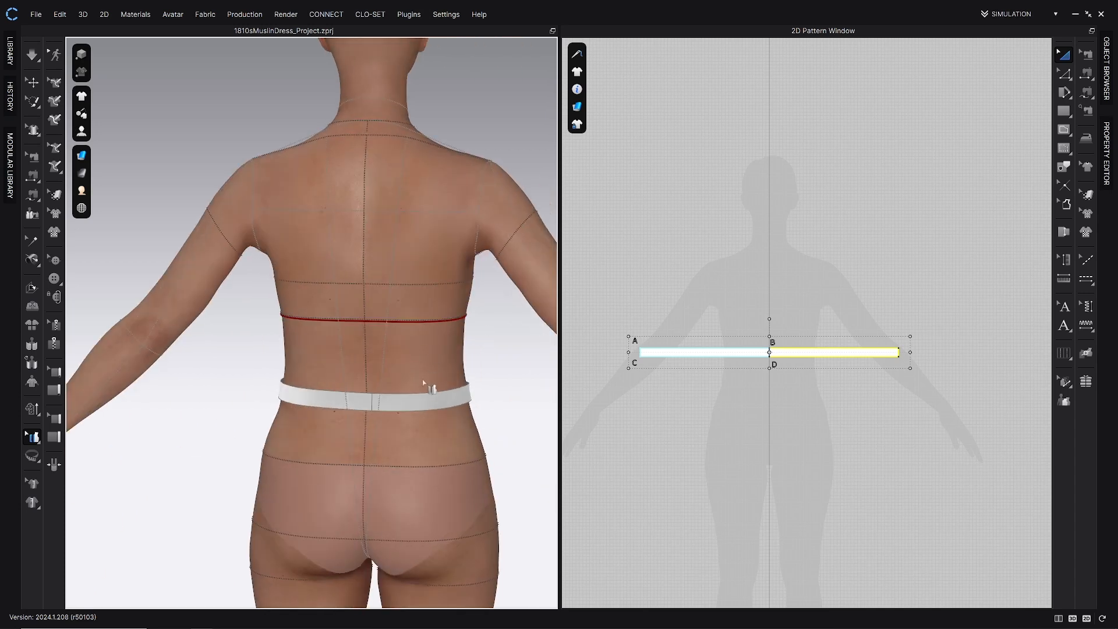
{"action": "left_click", "coordinate": [418, 394]}
{"action": "left_click", "coordinate": [342, 396]}
{"action": "key", "text": "Return"}
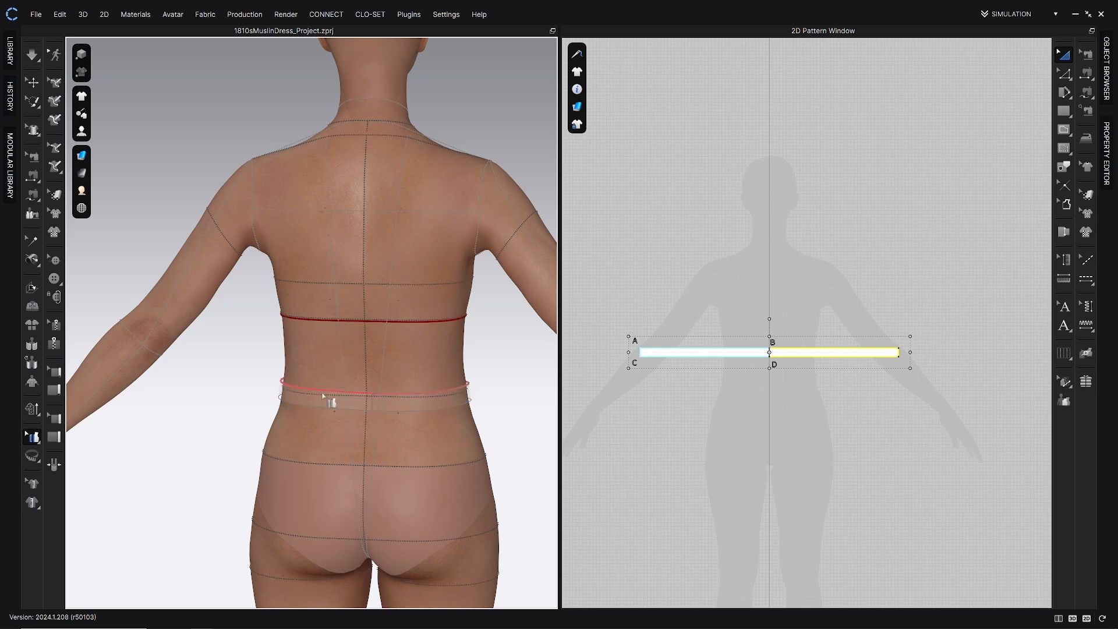
Simulate the attached waistband and tug its side and back to smooth it around the underbust.
{"action": "key", "text": "space"}
{"action": "left_click", "coordinate": [289, 334]}
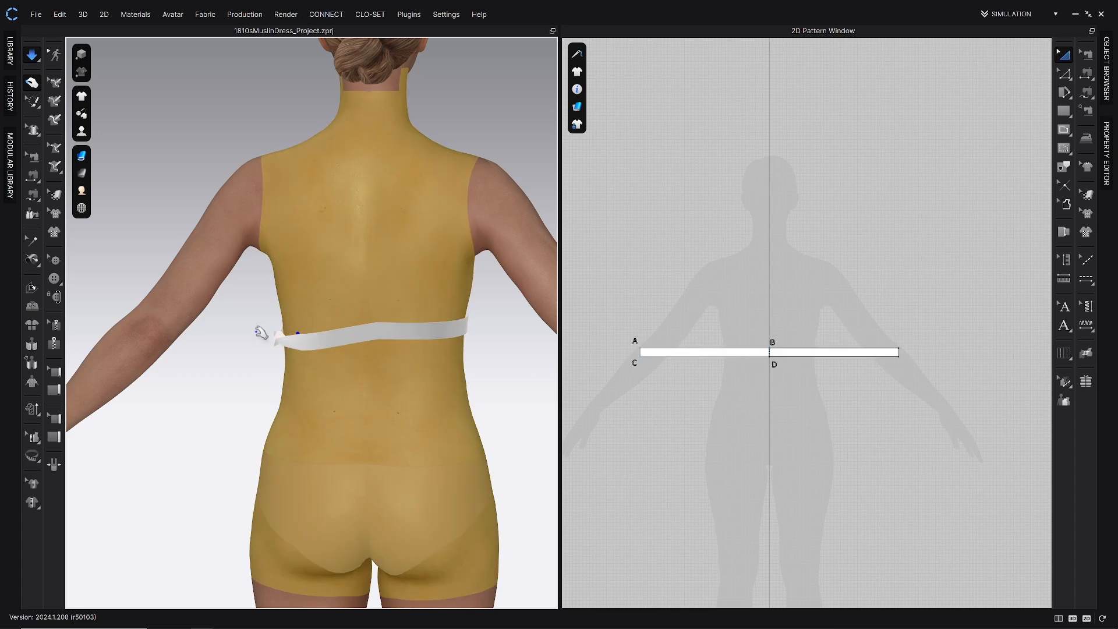
{"action": "left_click", "coordinate": [304, 344]}
{"action": "right_click_drag", "start_coordinate": [224, 365], "coordinate": [307, 368]}
{"action": "left_click_drag", "start_coordinate": [302, 367], "coordinate": [404, 368]}
{"action": "right_click_drag", "start_coordinate": [408, 370], "coordinate": [257, 361]}
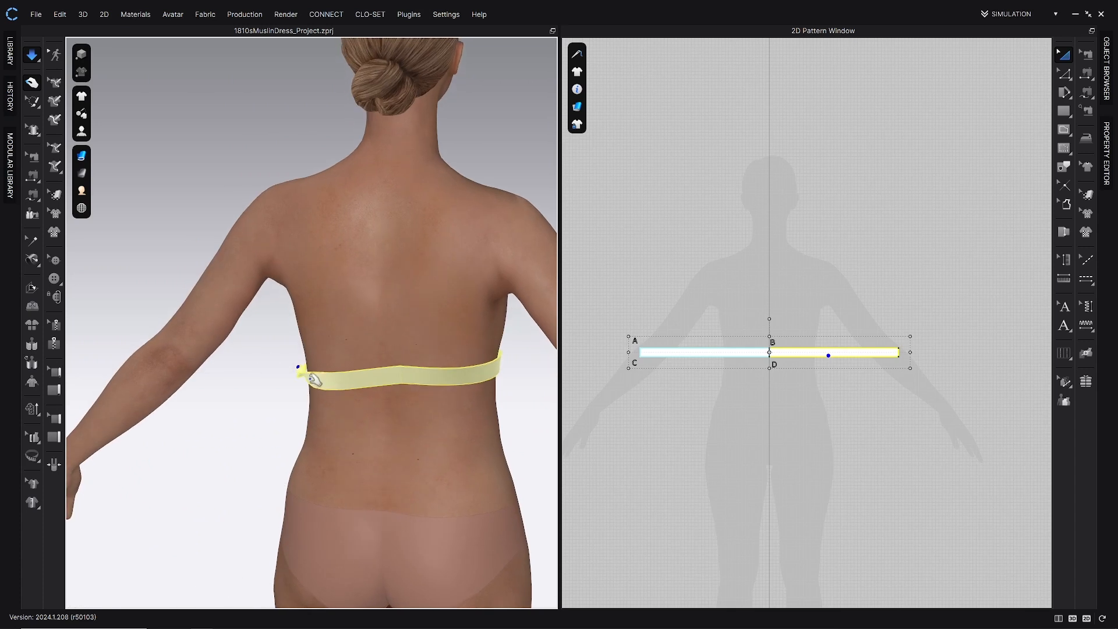
{"action": "left_click_drag", "start_coordinate": [311, 380], "coordinate": [149, 389]}
{"action": "right_click_drag", "start_coordinate": [236, 385], "coordinate": [382, 380]}
{"action": "left_click_drag", "start_coordinate": [315, 382], "coordinate": [418, 383]}
{"action": "right_click_drag", "start_coordinate": [454, 372], "coordinate": [309, 380]}
{"action": "left_click", "coordinate": [298, 348]}
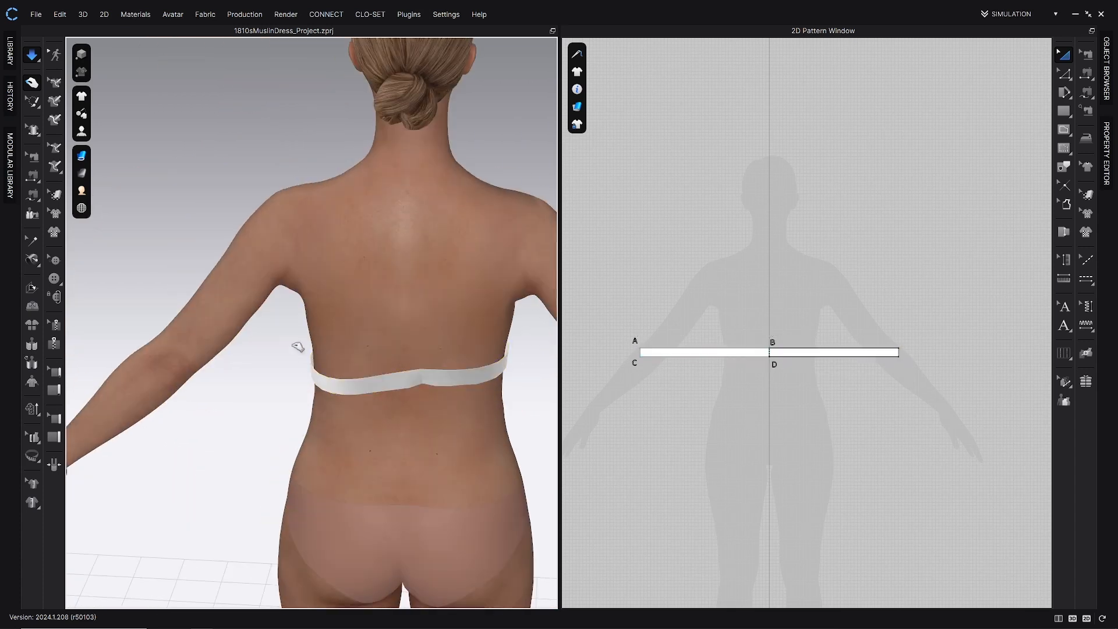
{"action": "right_click_drag", "start_coordinate": [229, 359], "coordinate": [233, 334]}
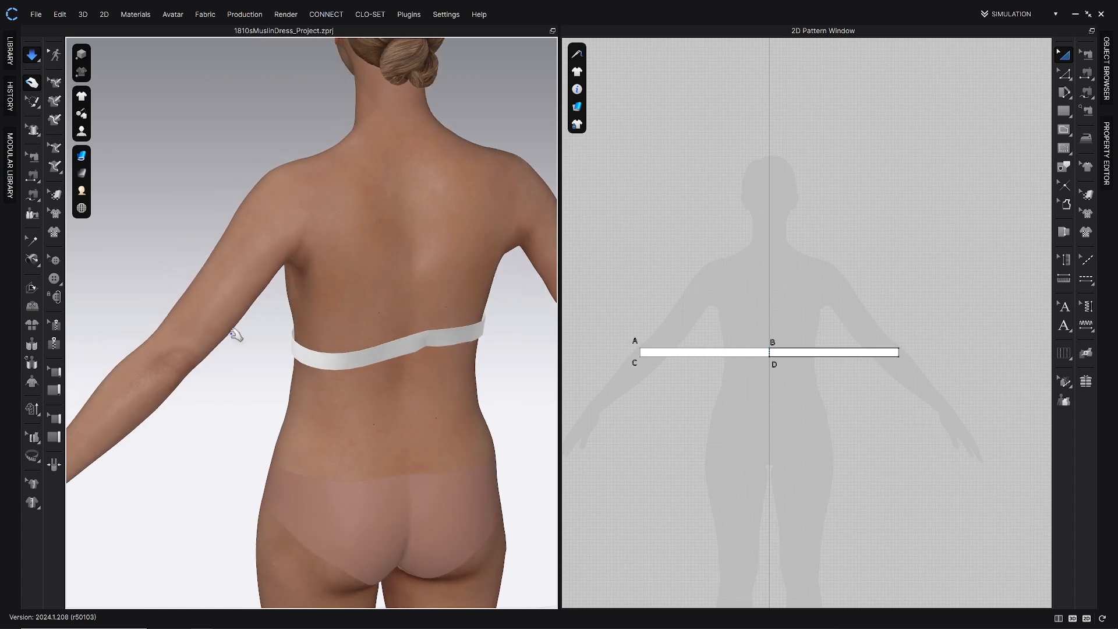
Attach the waistband's full top edge to the underbust measure again and adjust the band at center back.
{"action": "left_click", "coordinate": [32, 436]}
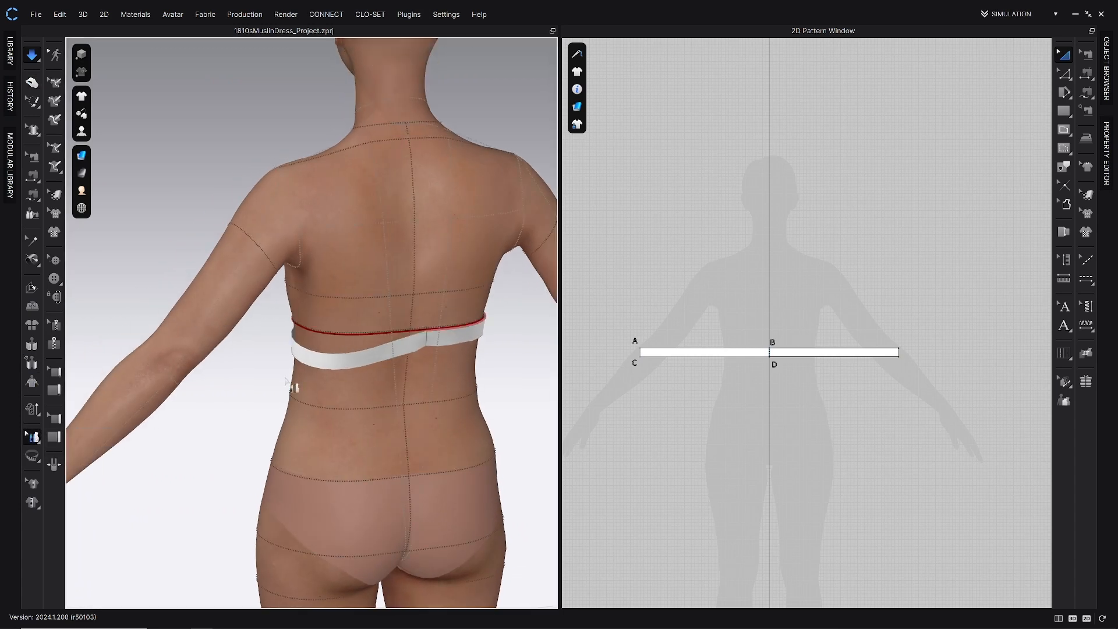
{"action": "left_click", "coordinate": [349, 353]}
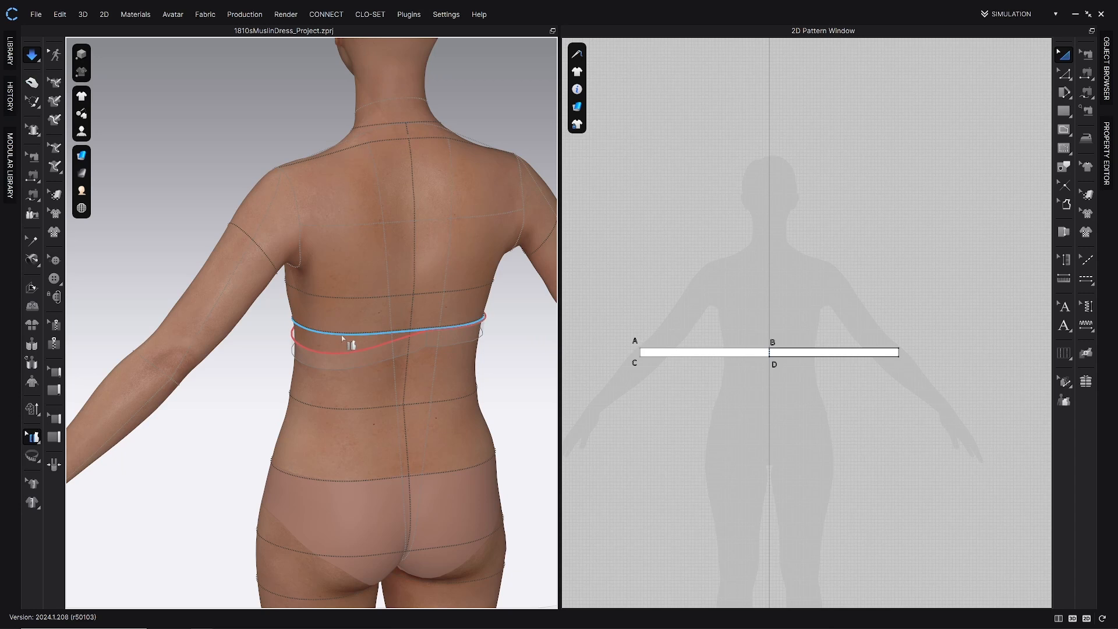
{"action": "left_click", "coordinate": [342, 334]}
{"action": "left_click", "coordinate": [338, 355]}
{"action": "left_click", "coordinate": [337, 334]}
{"action": "left_click", "coordinate": [338, 355]}
{"action": "left_click", "coordinate": [337, 337]}
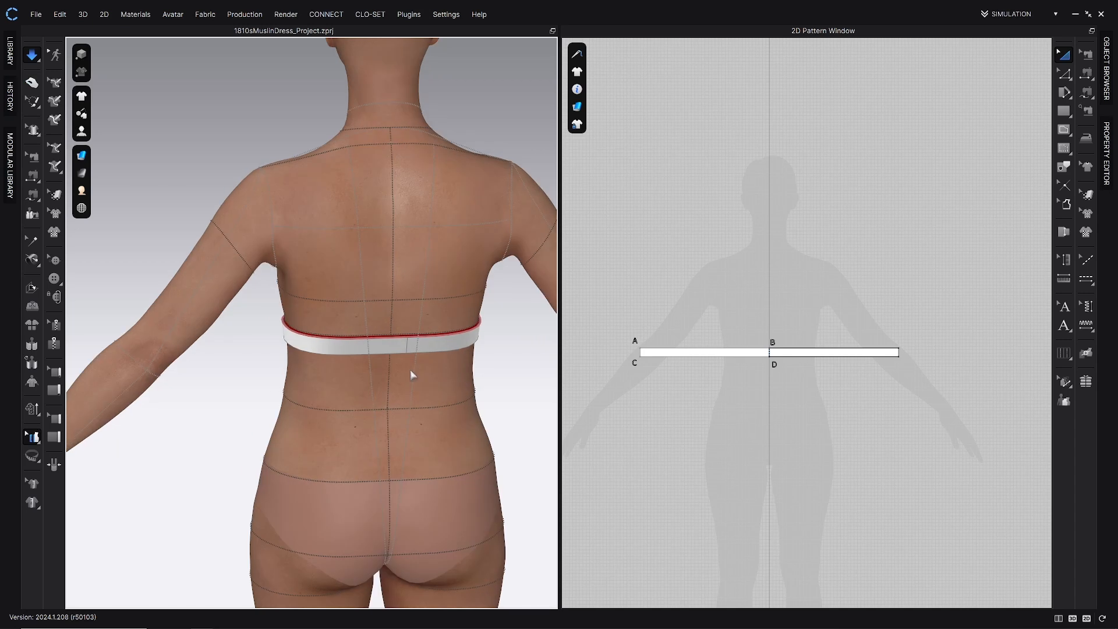
{"action": "key", "text": "q"}
{"action": "left_click", "coordinate": [376, 347]}
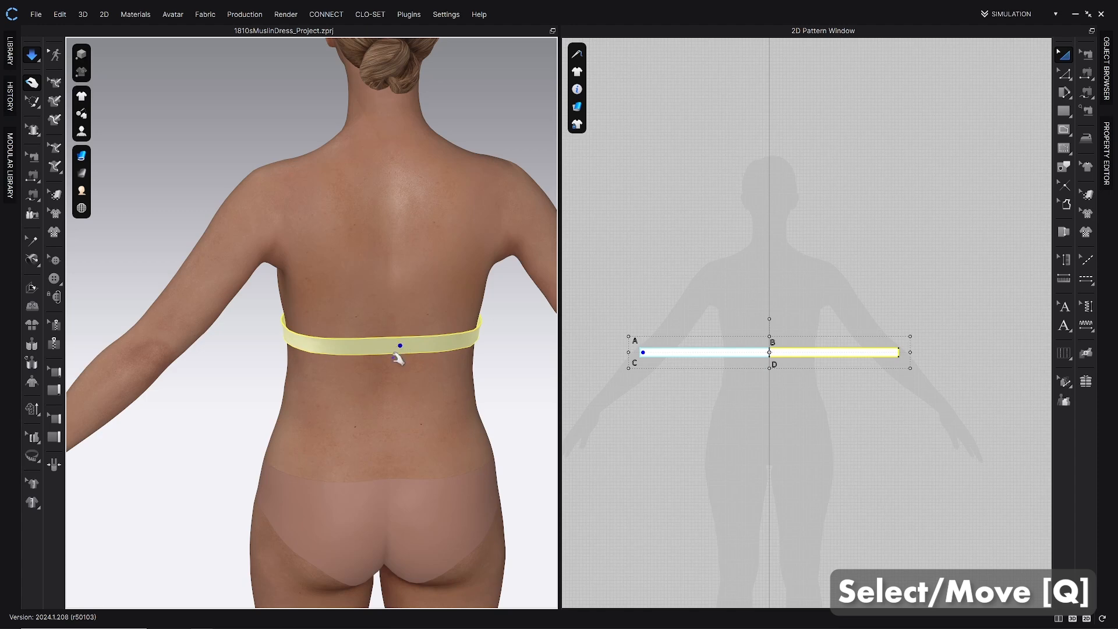
Draw the center front line upward from the waistband's top edge with 3D Pen (Avatar), in segments of about 5.02 in and 1.03 in.
{"action": "right_click_drag", "start_coordinate": [394, 342], "coordinate": [435, 315]}
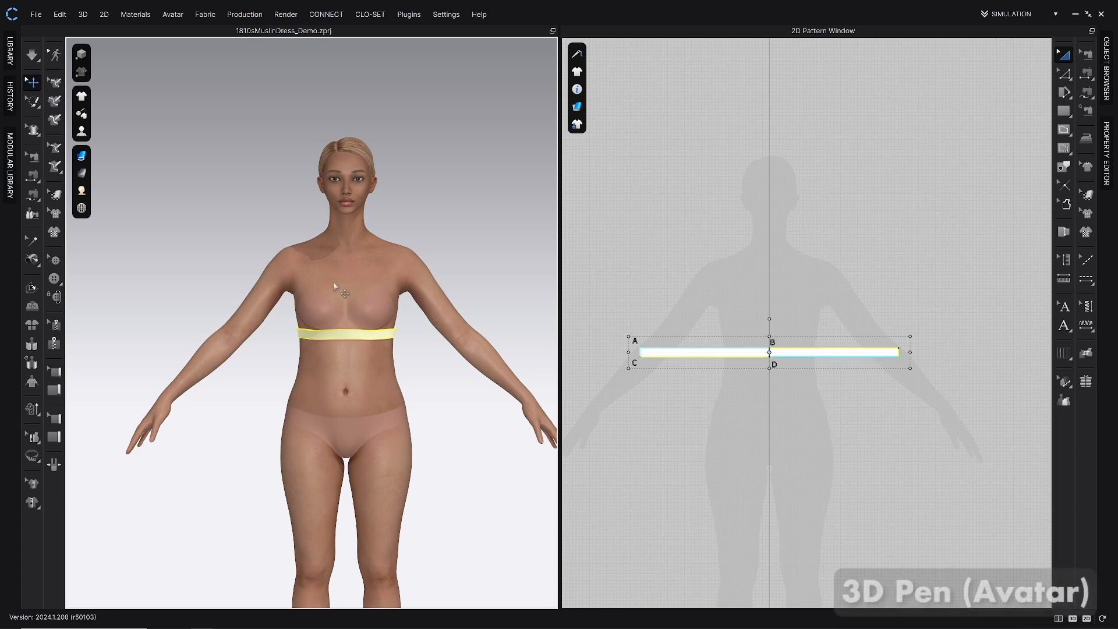
{"action": "left_click", "coordinate": [53, 168]}
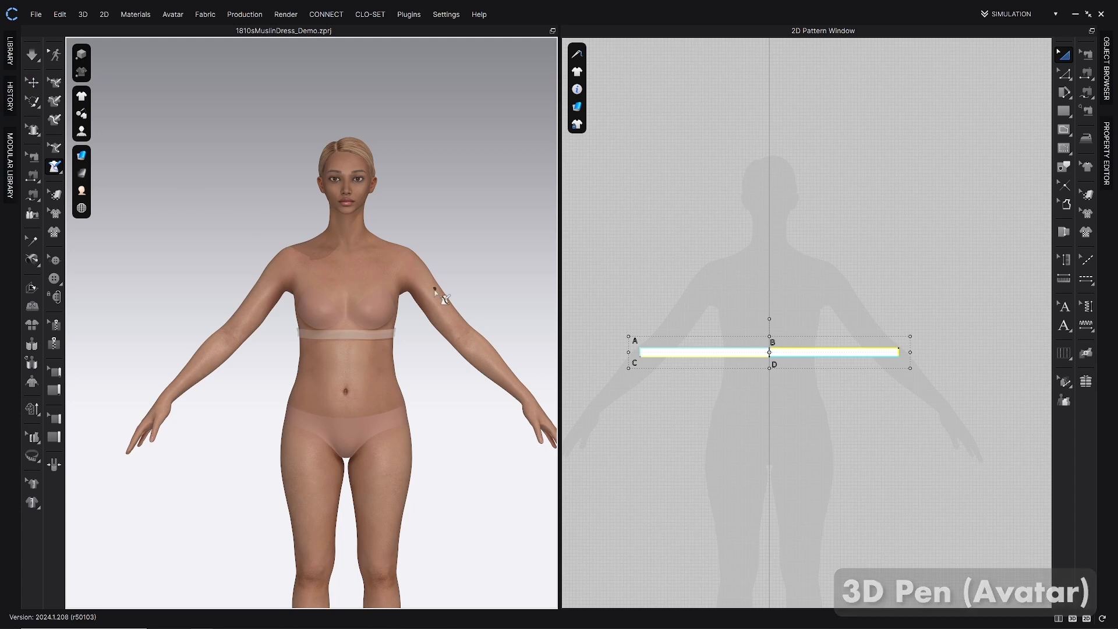
{"action": "scroll", "coordinate": [431, 320], "scroll_direction": "down", "scroll_amount": 1}
{"action": "scroll", "coordinate": [397, 319], "scroll_direction": "up", "scroll_amount": 5}
{"action": "middle_click_drag", "start_coordinate": [397, 318], "coordinate": [325, 354]}
{"action": "scroll", "coordinate": [287, 351], "scroll_direction": "up", "scroll_amount": 3}
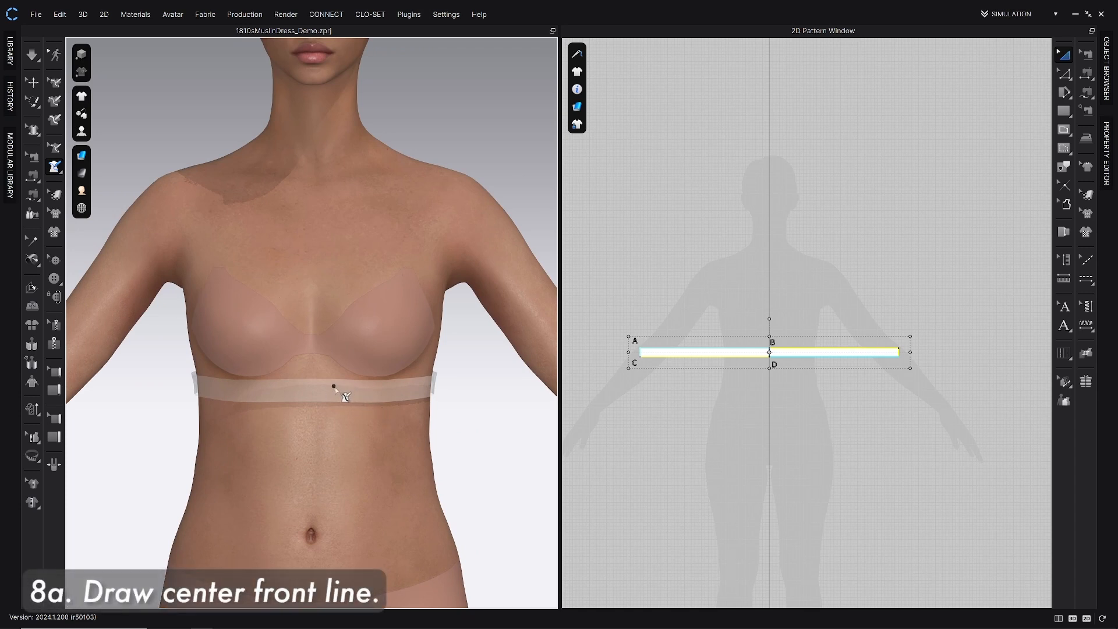
{"action": "left_click", "coordinate": [313, 381], "text": "shift"}
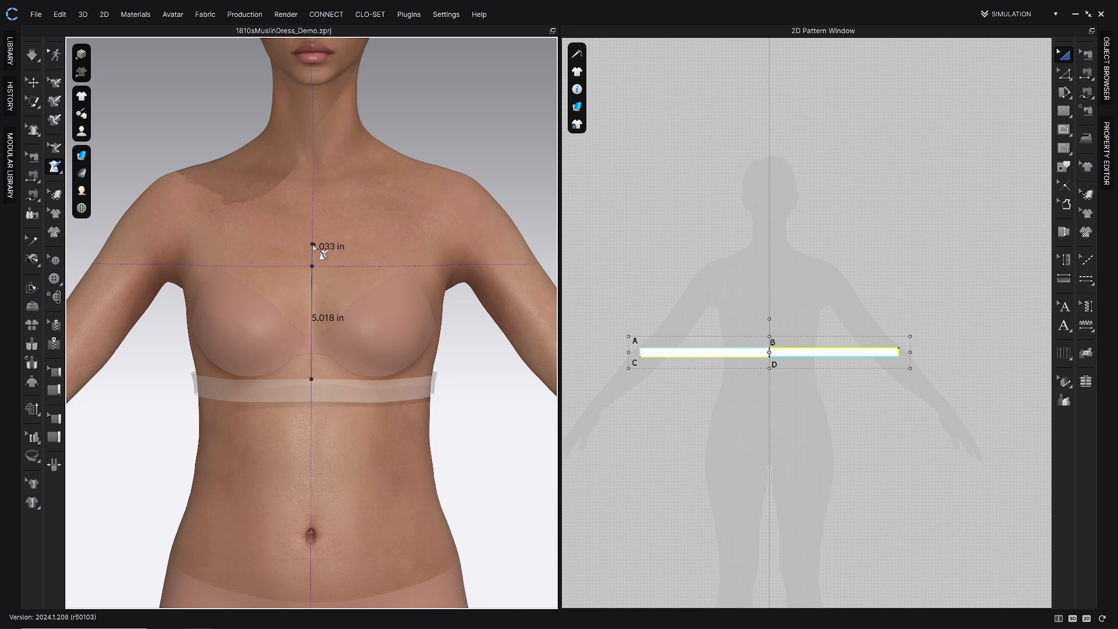
{"action": "left_click", "coordinate": [313, 246]}
{"action": "key", "text": "Return"}
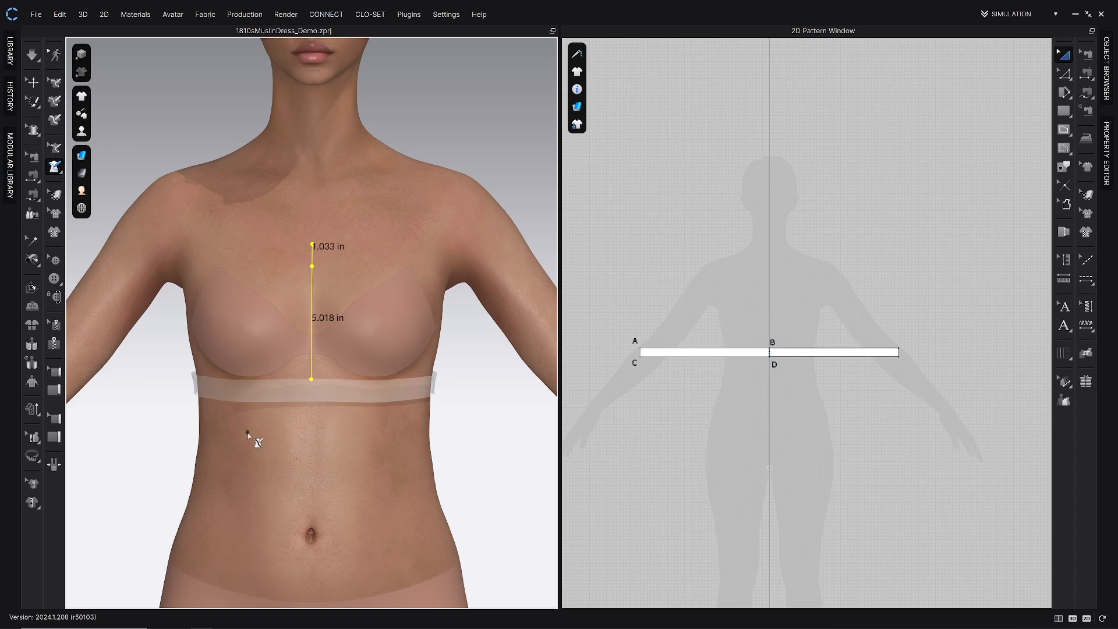
Draw the center back line straight up from the waistband's top edge, in segments of about 6.1 in and 1.04 in.
{"action": "scroll", "coordinate": [247, 433], "scroll_direction": "down", "scroll_amount": 5}
{"action": "mouse_move", "coordinate": [257, 404]}
{"action": "right_mouse_down"}
{"action": "mouse_move", "coordinate": [233, 359]}
{"action": "mouse_move", "coordinate": [360, 350]}
{"action": "right_mouse_up"}
{"action": "scroll", "coordinate": [287, 318], "scroll_direction": "down", "scroll_amount": 3}
{"action": "middle_click_drag", "start_coordinate": [287, 319], "coordinate": [324, 333]}
{"action": "scroll", "coordinate": [312, 334], "scroll_direction": "down", "scroll_amount": 3}
{"action": "middle_click_drag", "start_coordinate": [319, 339], "coordinate": [322, 373]}
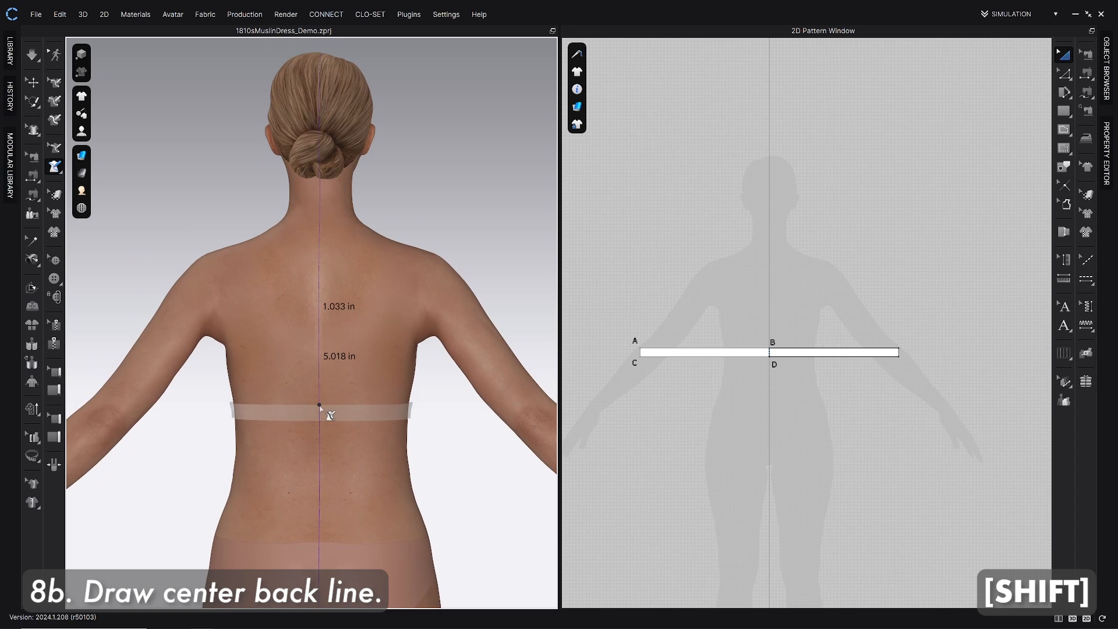
{"action": "left_click", "coordinate": [319, 404]}
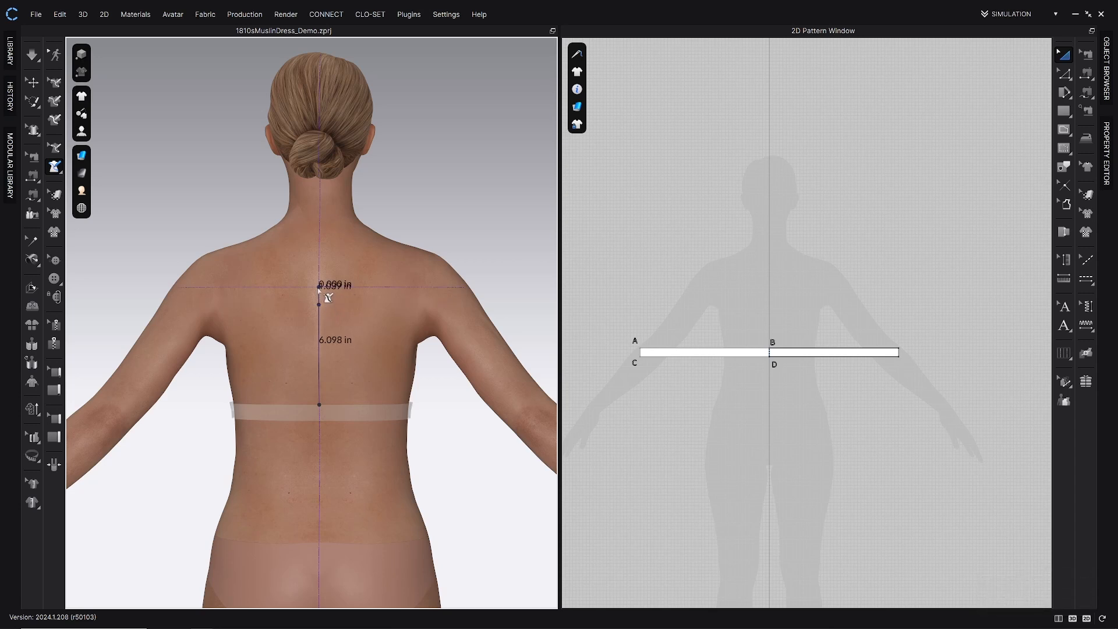
{"action": "double_click", "coordinate": [320, 287]}
Draw the waistline along the waistband's top edge around the avatar's right side, from center front to center back, about 14.93 in long.
{"action": "right_click_drag", "start_coordinate": [382, 383], "coordinate": [258, 386]}
{"action": "scroll", "coordinate": [309, 421], "scroll_direction": "up", "scroll_amount": 3}
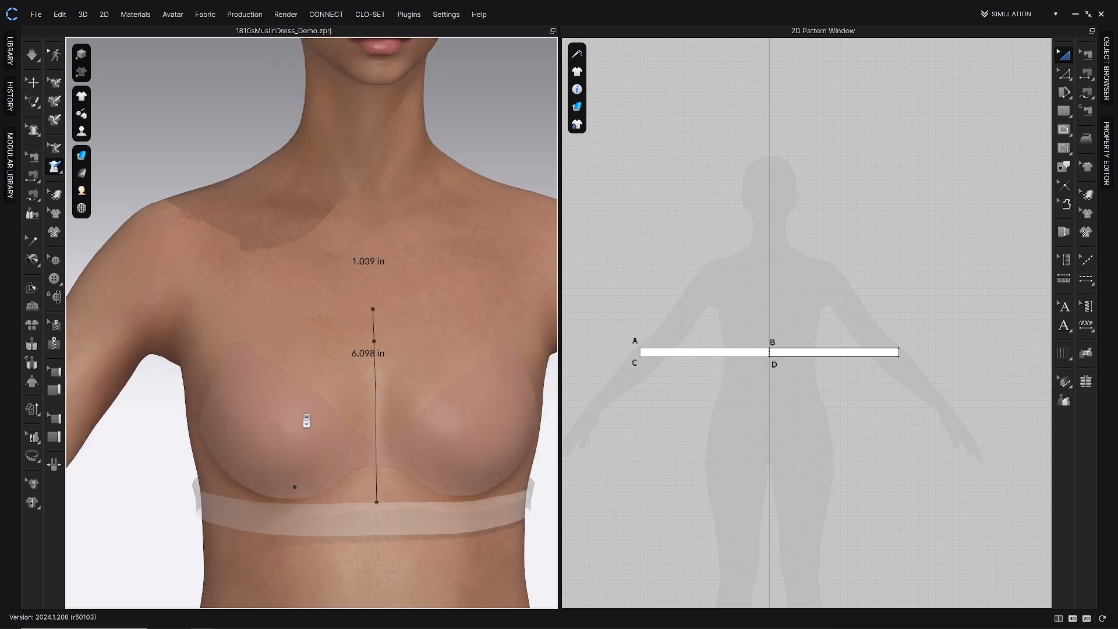
{"action": "scroll", "coordinate": [305, 419], "scroll_direction": "down", "scroll_amount": 4}
{"action": "mouse_move", "coordinate": [304, 419]}
{"action": "right_mouse_down"}
{"action": "mouse_move", "coordinate": [384, 418]}
{"action": "mouse_move", "coordinate": [430, 402]}
{"action": "mouse_move", "coordinate": [340, 394]}
{"action": "right_mouse_up"}
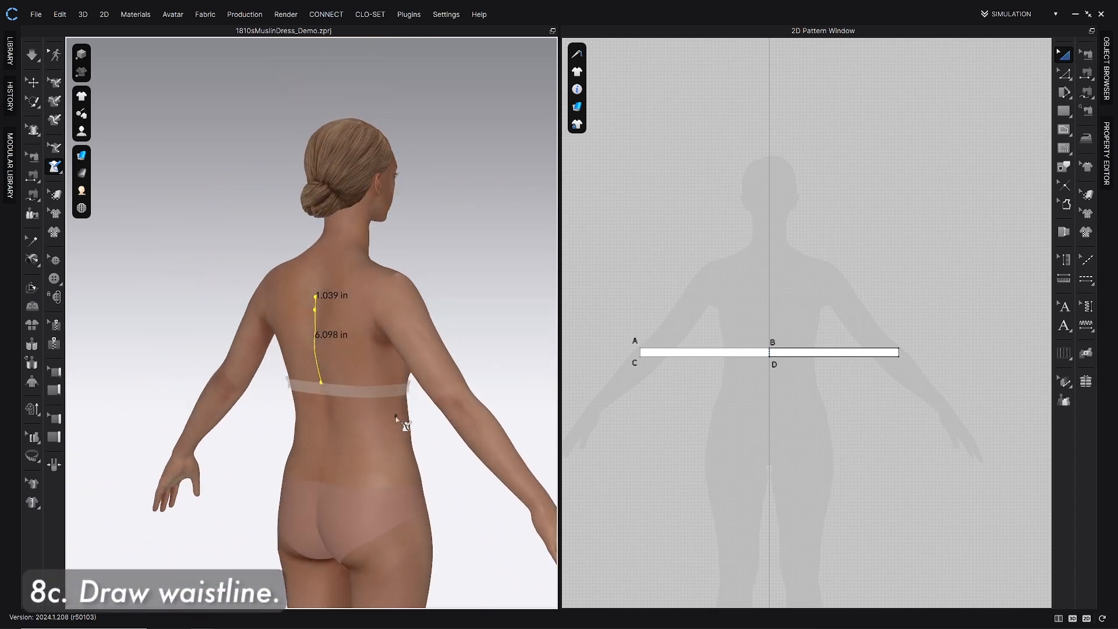
{"action": "right_click_drag", "start_coordinate": [404, 419], "coordinate": [349, 396]}
{"action": "scroll", "coordinate": [367, 382], "scroll_direction": "up", "scroll_amount": 5}
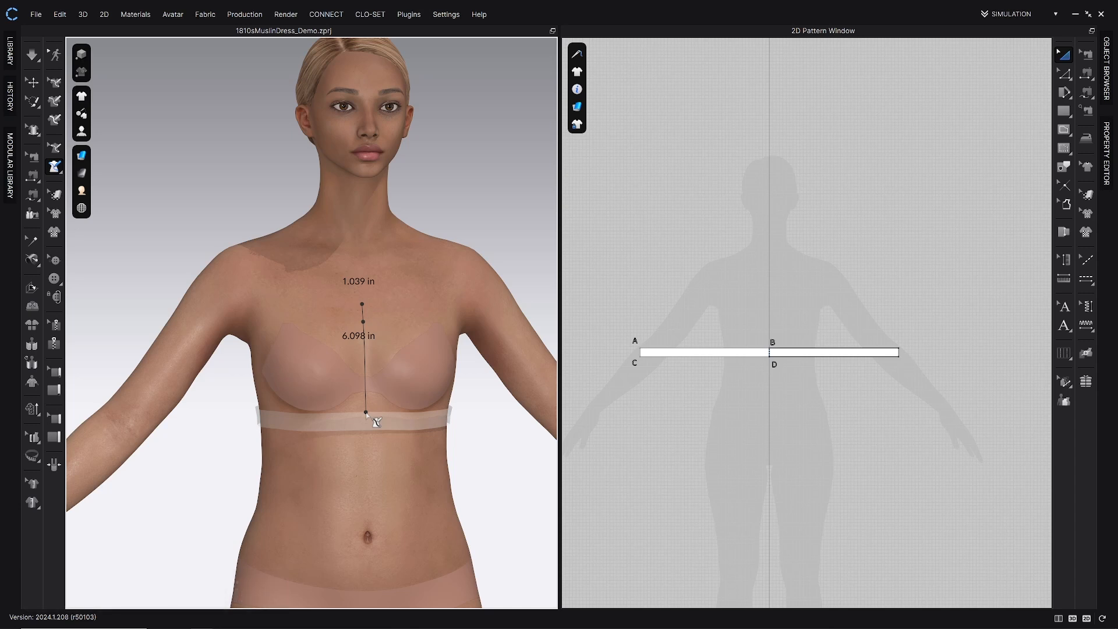
{"action": "left_click", "coordinate": [366, 412]}
{"action": "key", "text": "ctrl"}
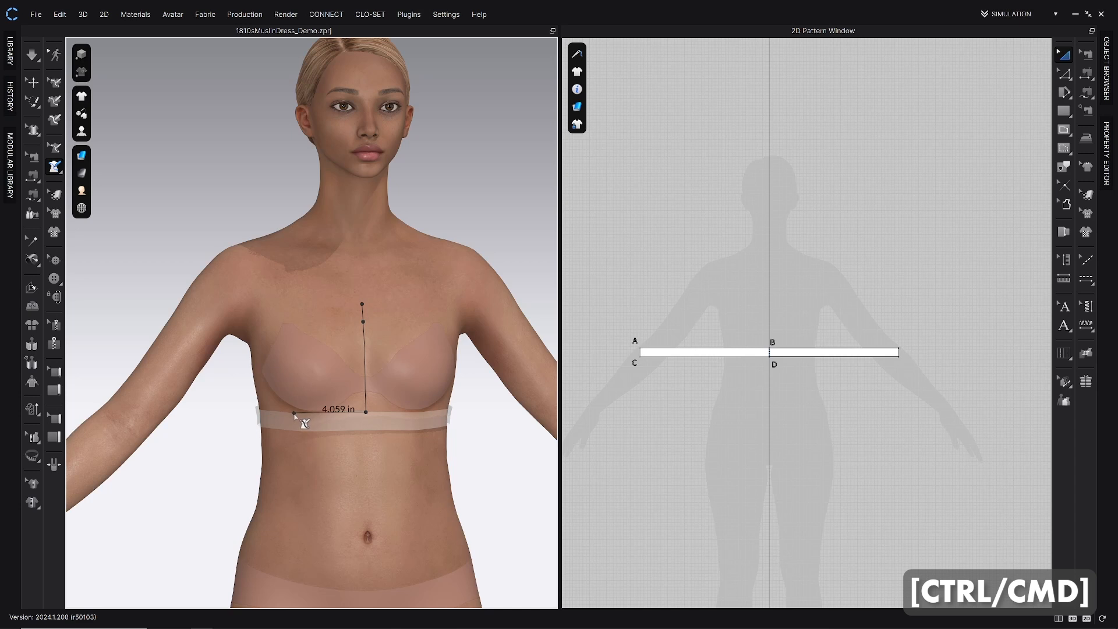
{"action": "right_click_drag", "start_coordinate": [268, 416], "coordinate": [349, 403]}
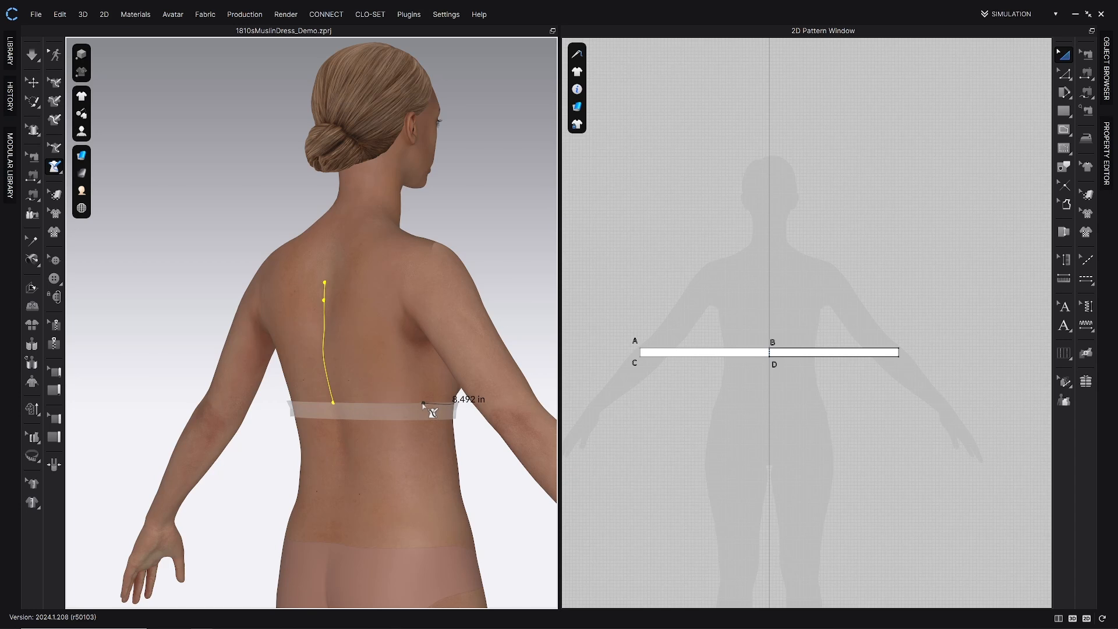
{"action": "left_click", "coordinate": [417, 403]}
{"action": "left_click", "coordinate": [365, 403]}
{"action": "right_click_drag", "start_coordinate": [355, 407], "coordinate": [382, 411]}
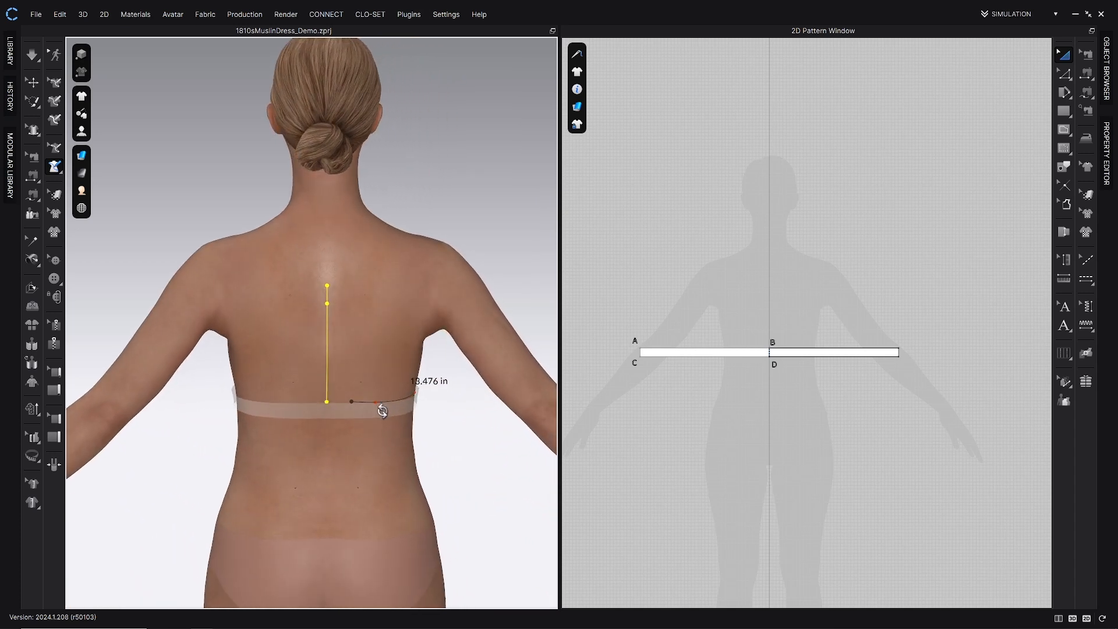
{"action": "left_click", "coordinate": [325, 403]}
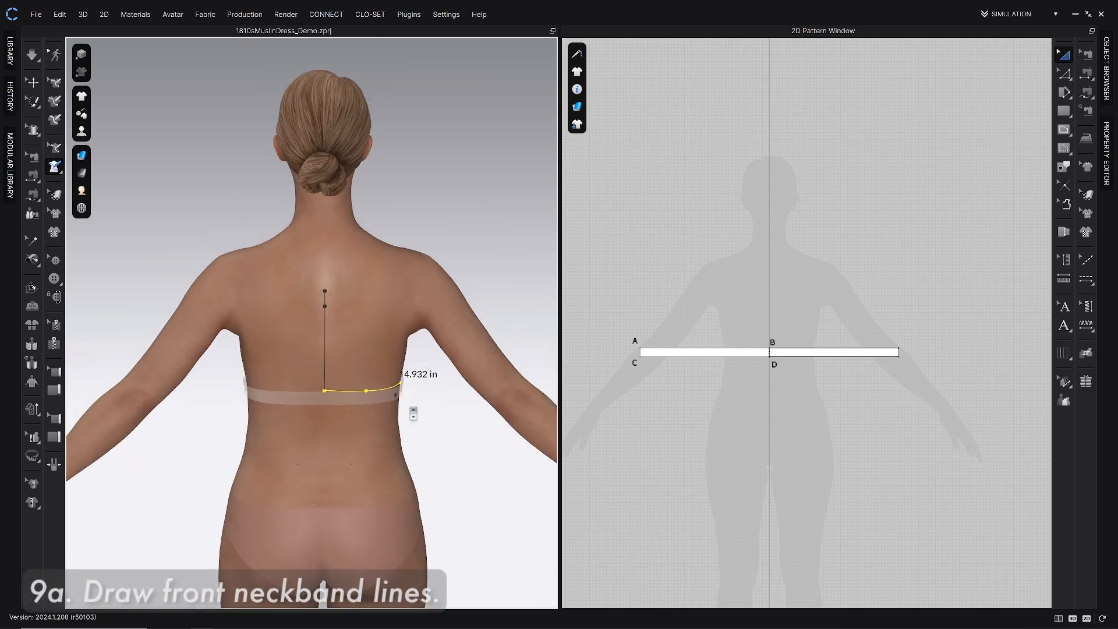
Draw the front neckband's upper line in segments of about 5.04 in and 1.05 in from center front, and its lower line about 6.01 in long.
{"action": "mouse_move", "coordinate": [414, 407]}
{"action": "right_mouse_down"}
{"action": "mouse_move", "coordinate": [431, 376]}
{"action": "mouse_move", "coordinate": [361, 382]}
{"action": "mouse_move", "coordinate": [302, 369]}
{"action": "mouse_move", "coordinate": [289, 375]}
{"action": "mouse_move", "coordinate": [304, 402]}
{"action": "right_mouse_up"}
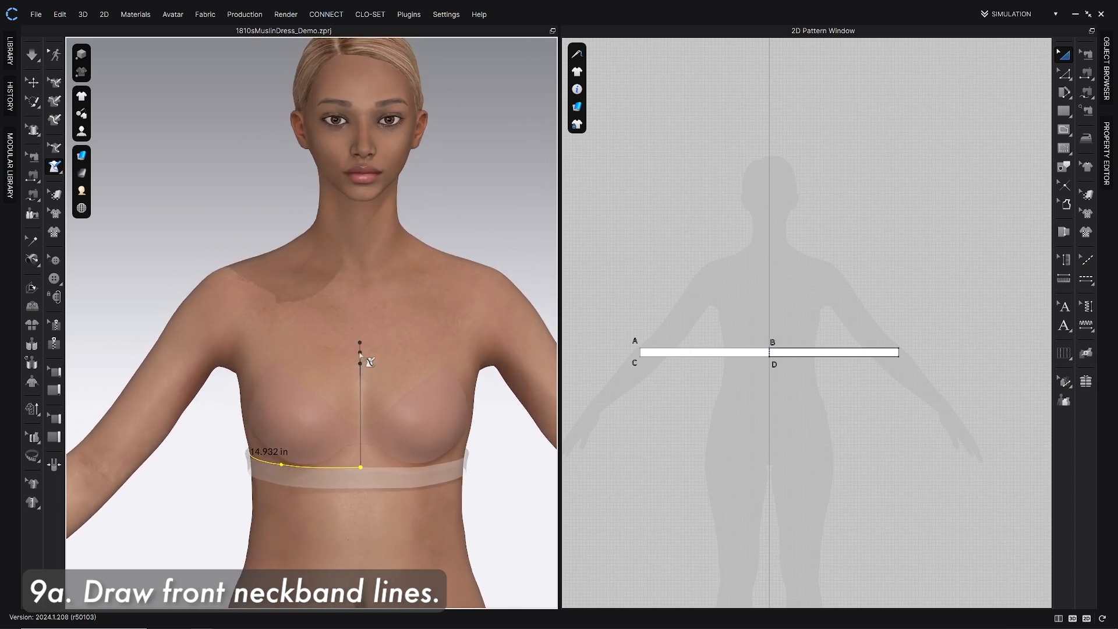
{"action": "middle_click_drag", "start_coordinate": [378, 347], "coordinate": [369, 366]}
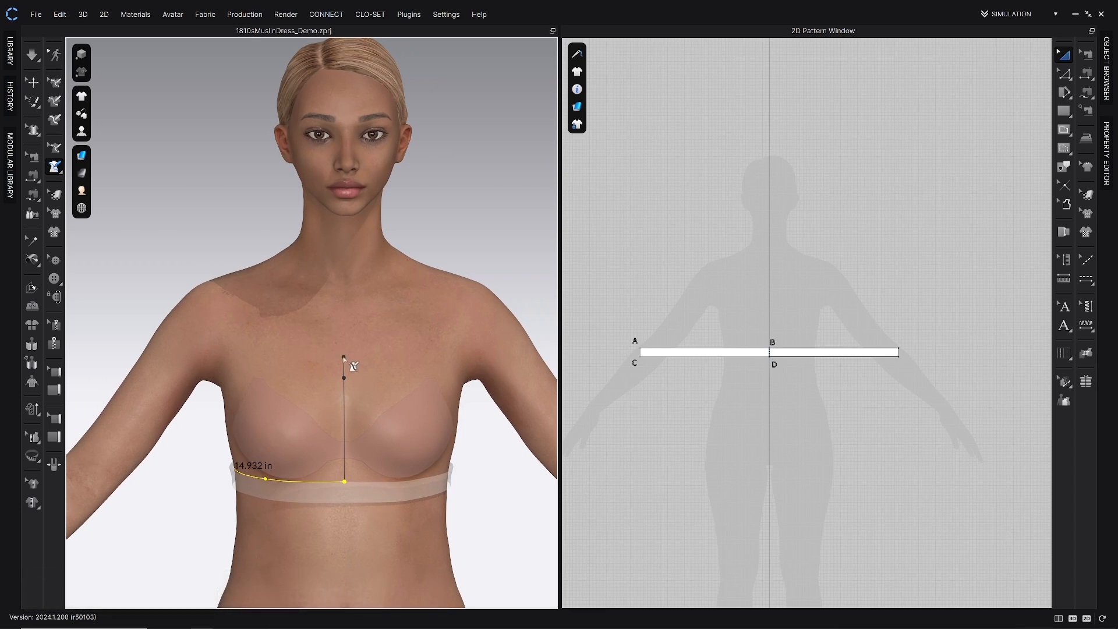
{"action": "left_click", "coordinate": [344, 358]}
{"action": "left_click", "coordinate": [242, 362]}
{"action": "double_click", "coordinate": [226, 354]}
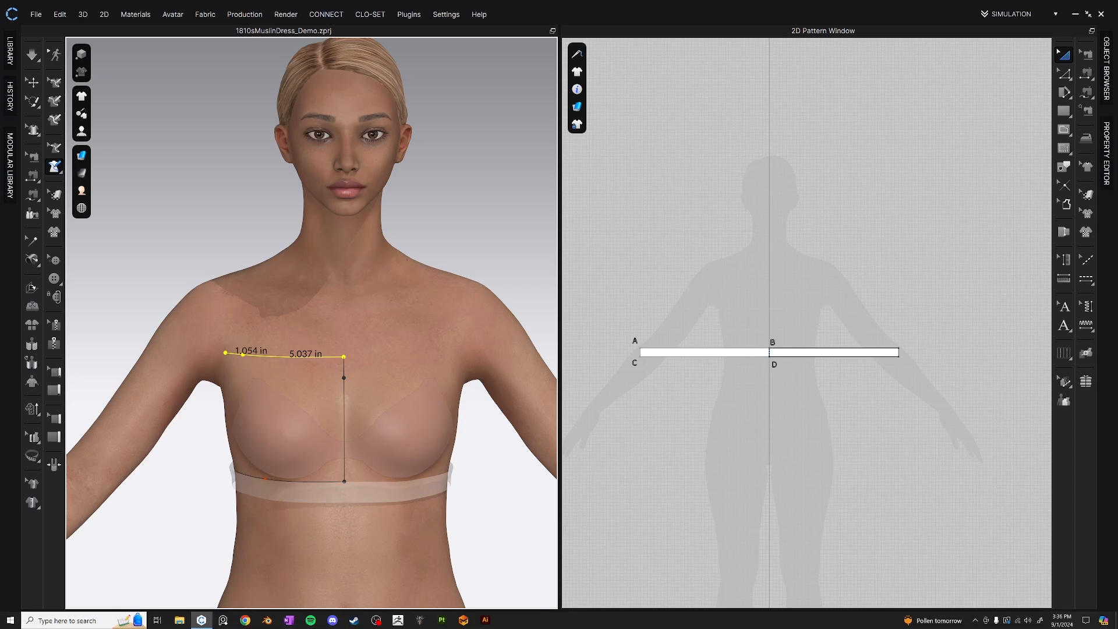
{"action": "middle_click_drag", "start_coordinate": [389, 437], "coordinate": [387, 424]}
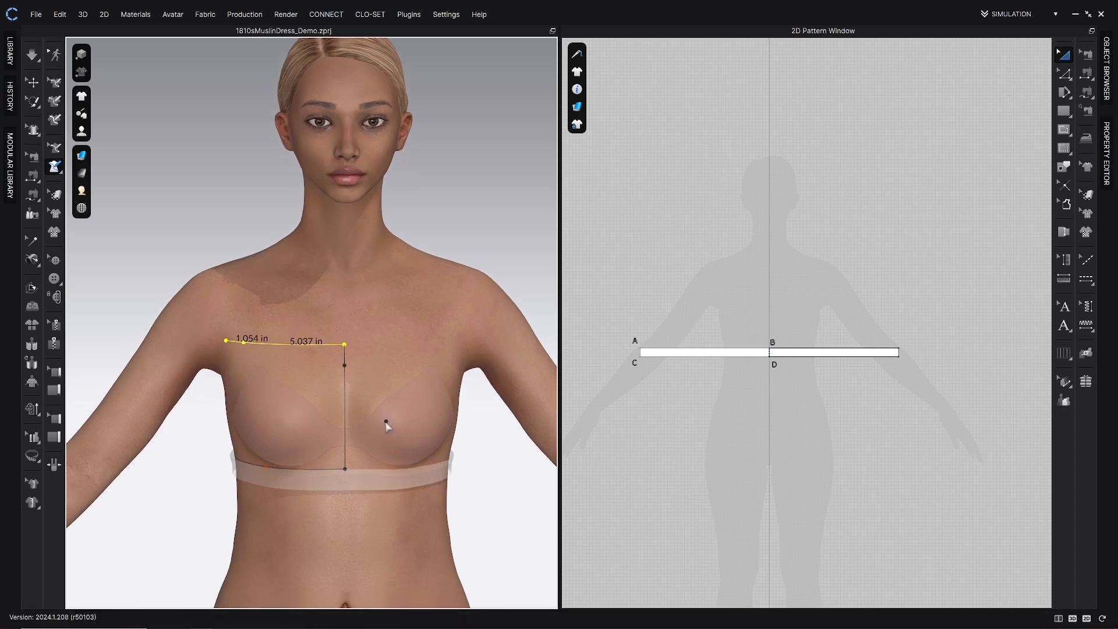
{"action": "left_click", "coordinate": [345, 366]}
{"action": "left_click", "coordinate": [231, 363]}
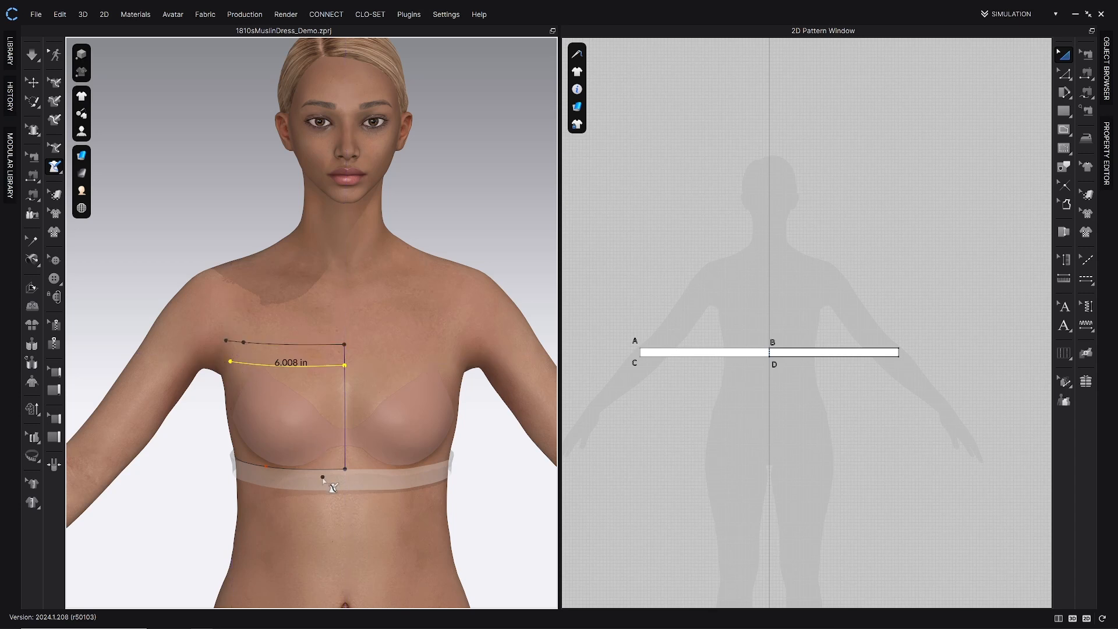
Draw the back neckband's upper line in segments of about 5.09 in and 1.06 in from center back, and its lower line about 6.03 in long.
{"action": "right_click_drag", "start_coordinate": [333, 487], "coordinate": [380, 374]}
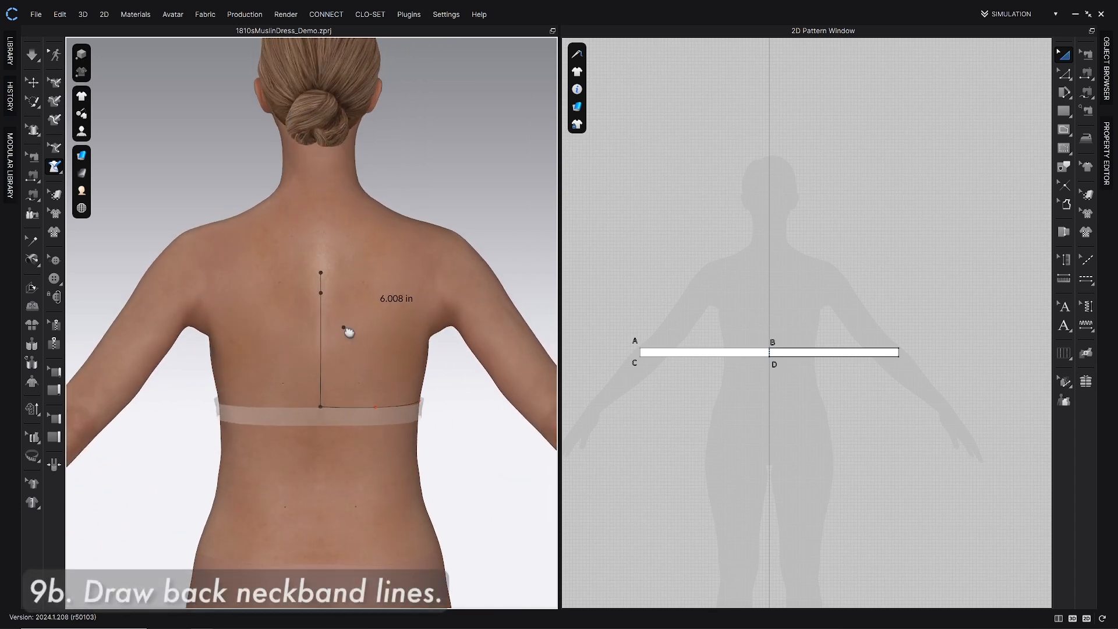
{"action": "middle_click_drag", "start_coordinate": [348, 332], "coordinate": [326, 385]}
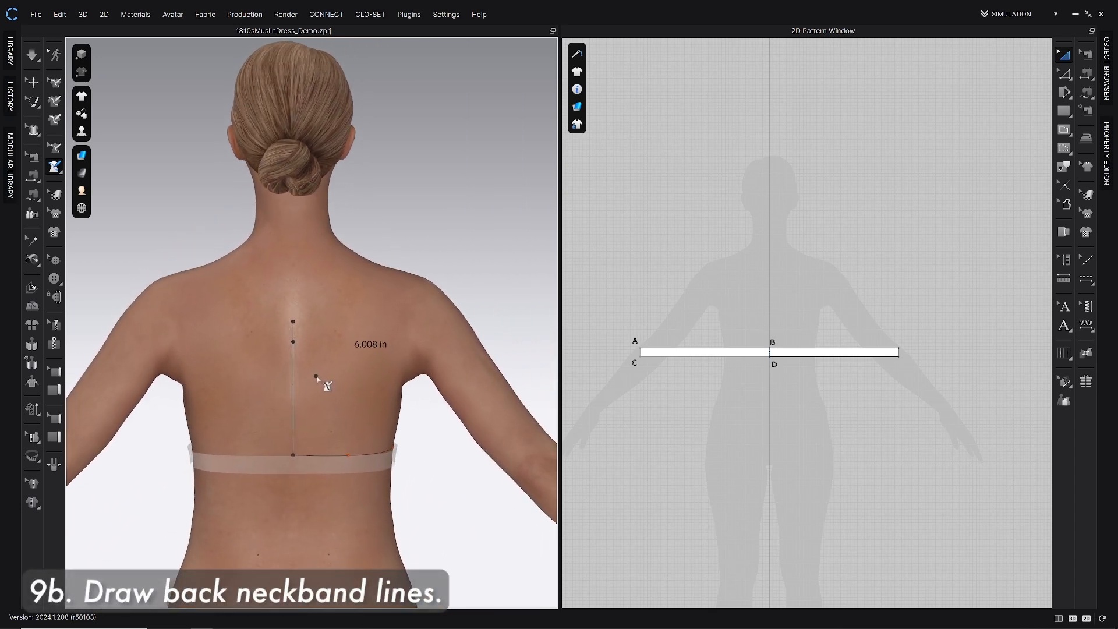
{"action": "left_click", "coordinate": [293, 324]}
{"action": "key", "text": "shift"}
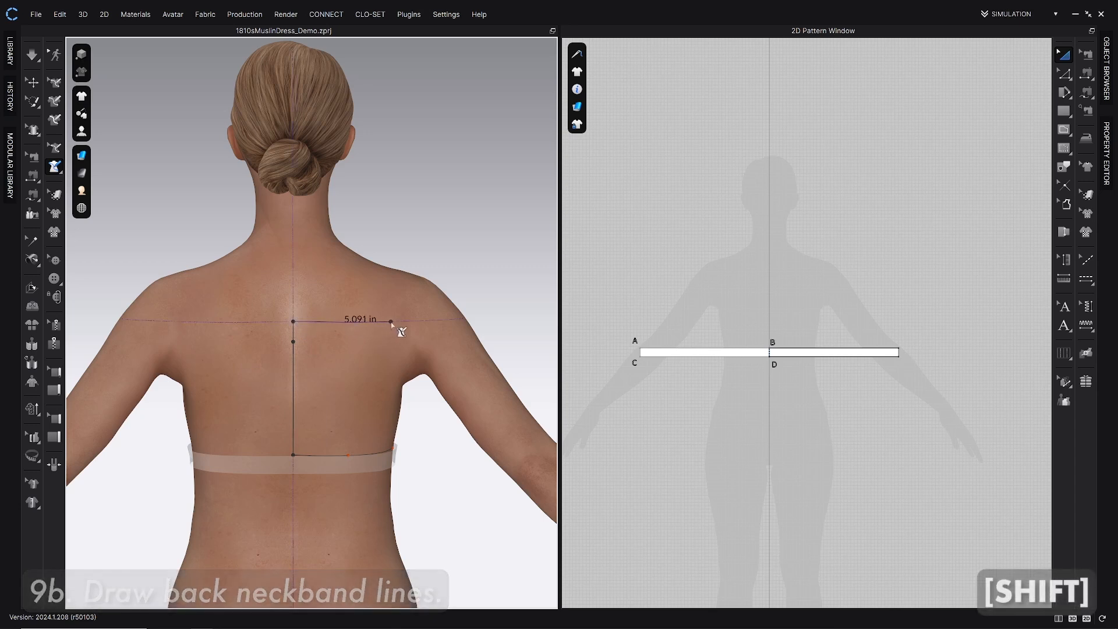
{"action": "left_click", "coordinate": [391, 321], "text": "shift"}
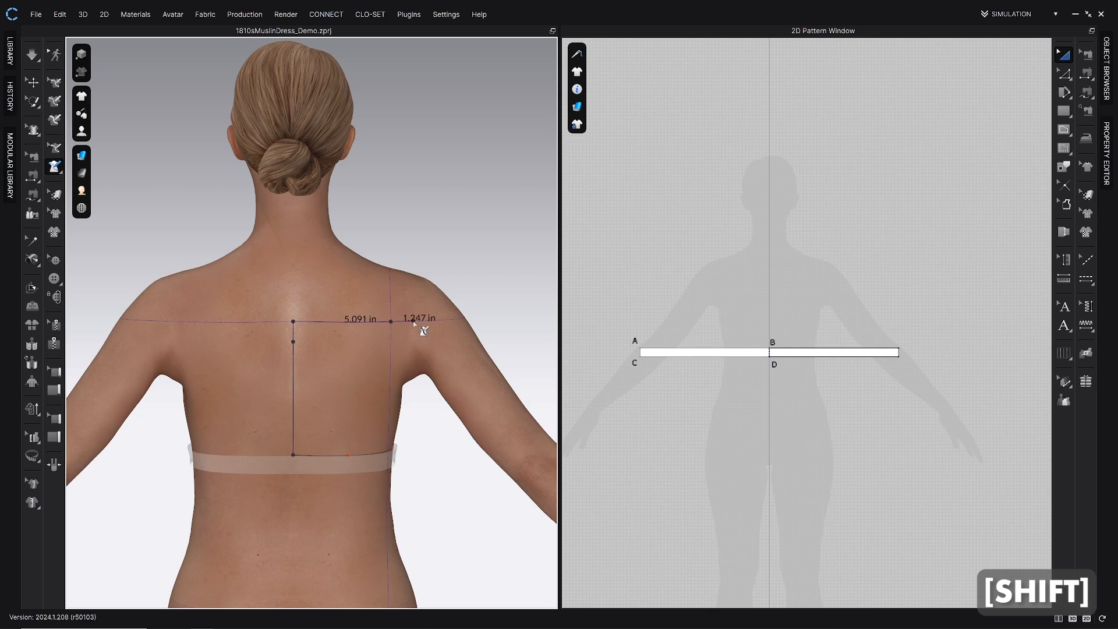
{"action": "double_click", "coordinate": [411, 323]}
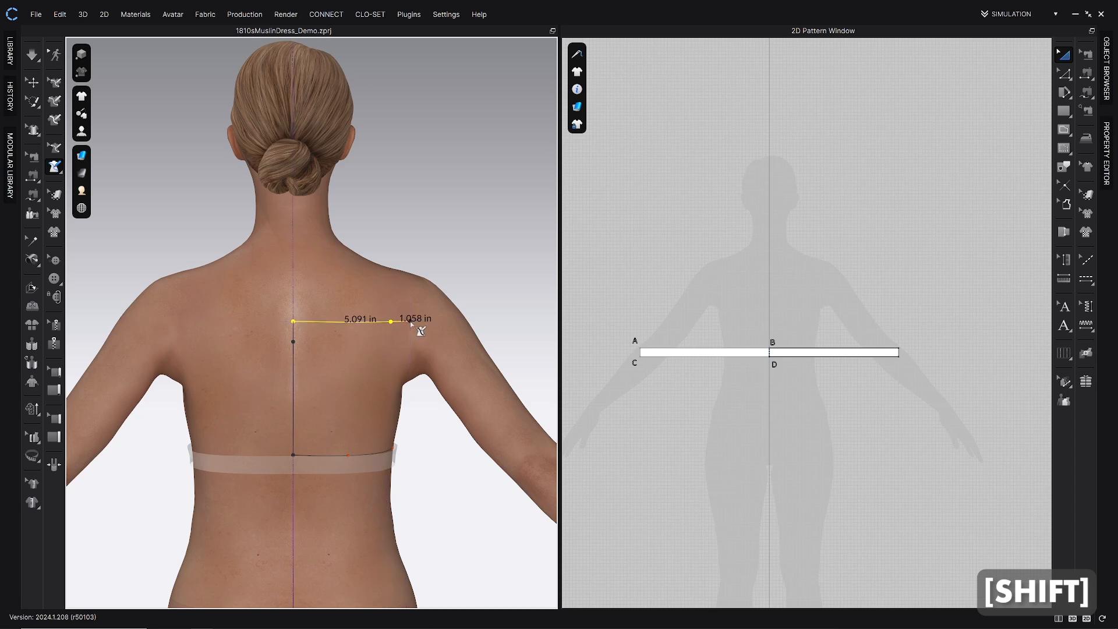
{"action": "left_click", "coordinate": [293, 342]}
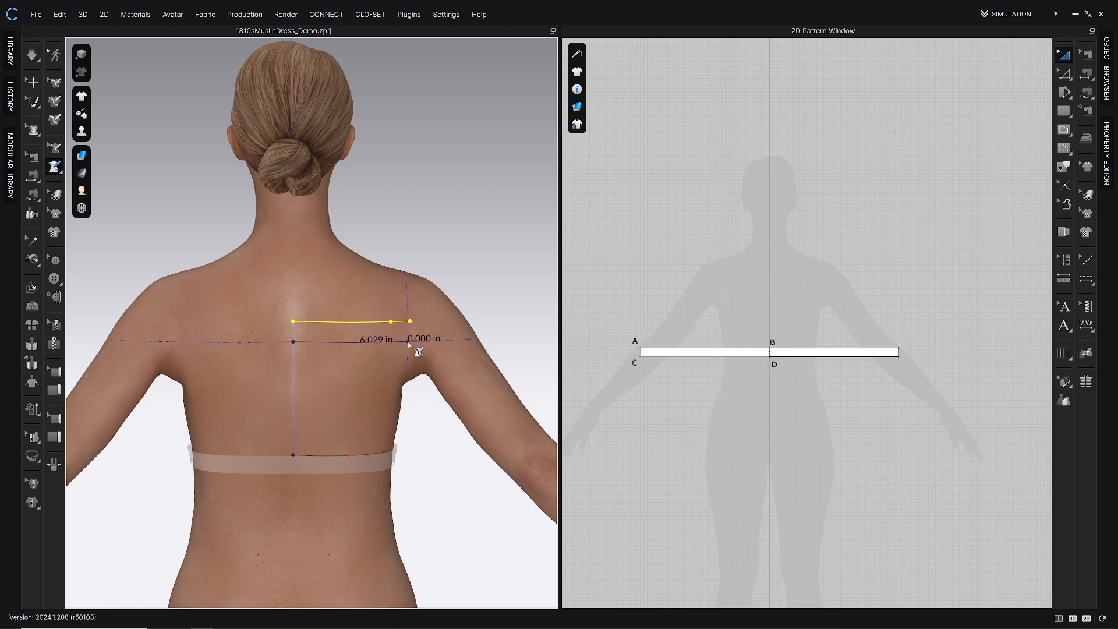
{"action": "left_click", "coordinate": [408, 342]}
Draw the inside strap line over the right shoulder, from the front neckband's upper inner point to the matching back point, about 9.43 in long.
{"action": "scroll", "coordinate": [376, 486], "scroll_direction": "up", "scroll_amount": 2}
{"action": "scroll", "coordinate": [375, 411], "scroll_direction": "down", "scroll_amount": 3}
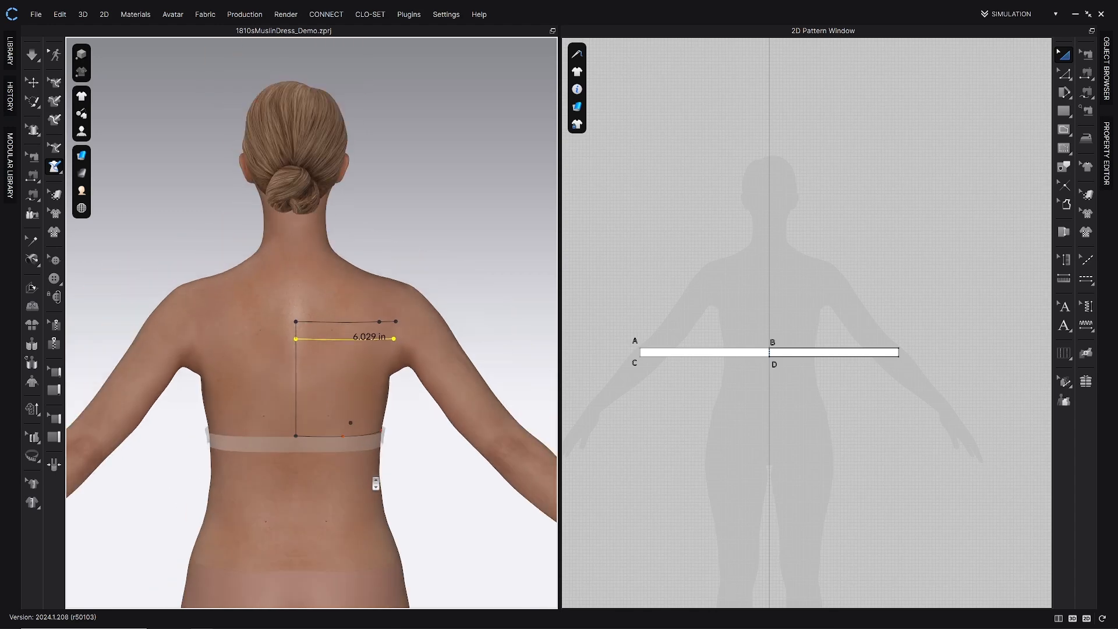
{"action": "right_click_drag", "start_coordinate": [379, 431], "coordinate": [264, 412]}
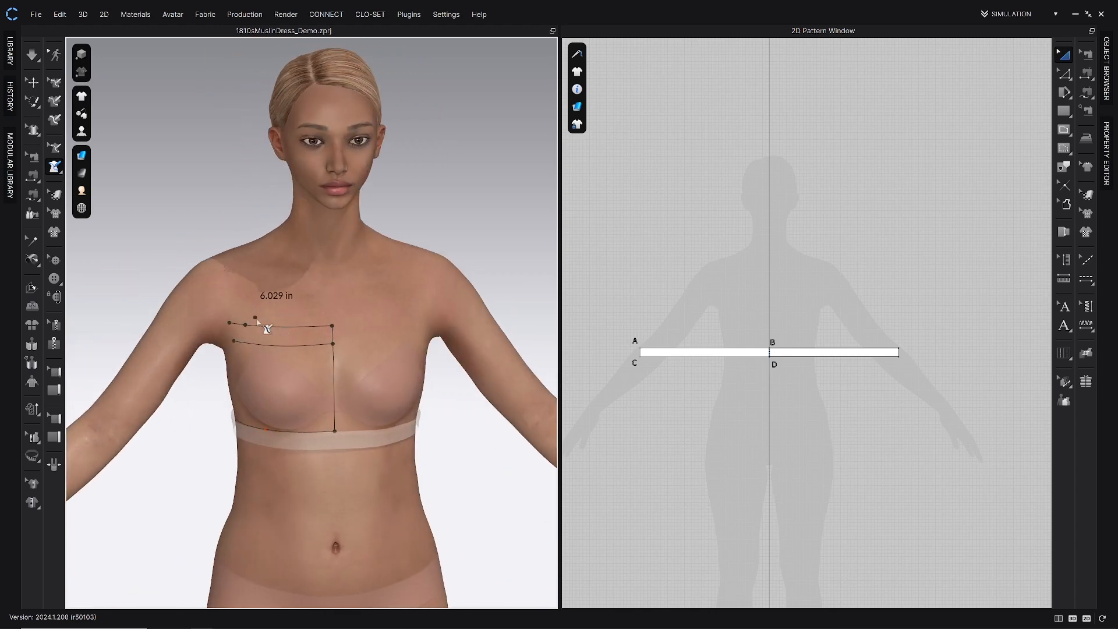
{"action": "mouse_move", "coordinate": [257, 321]}
{"action": "right_mouse_down"}
{"action": "mouse_move", "coordinate": [417, 304]}
{"action": "mouse_move", "coordinate": [244, 318]}
{"action": "mouse_move", "coordinate": [257, 324]}
{"action": "mouse_move", "coordinate": [269, 299]}
{"action": "mouse_move", "coordinate": [375, 315]}
{"action": "mouse_move", "coordinate": [364, 350]}
{"action": "mouse_move", "coordinate": [346, 360]}
{"action": "right_mouse_up"}
{"action": "scroll", "coordinate": [307, 299], "scroll_direction": "up", "scroll_amount": 2}
{"action": "scroll", "coordinate": [307, 303], "scroll_direction": "down", "scroll_amount": 4}
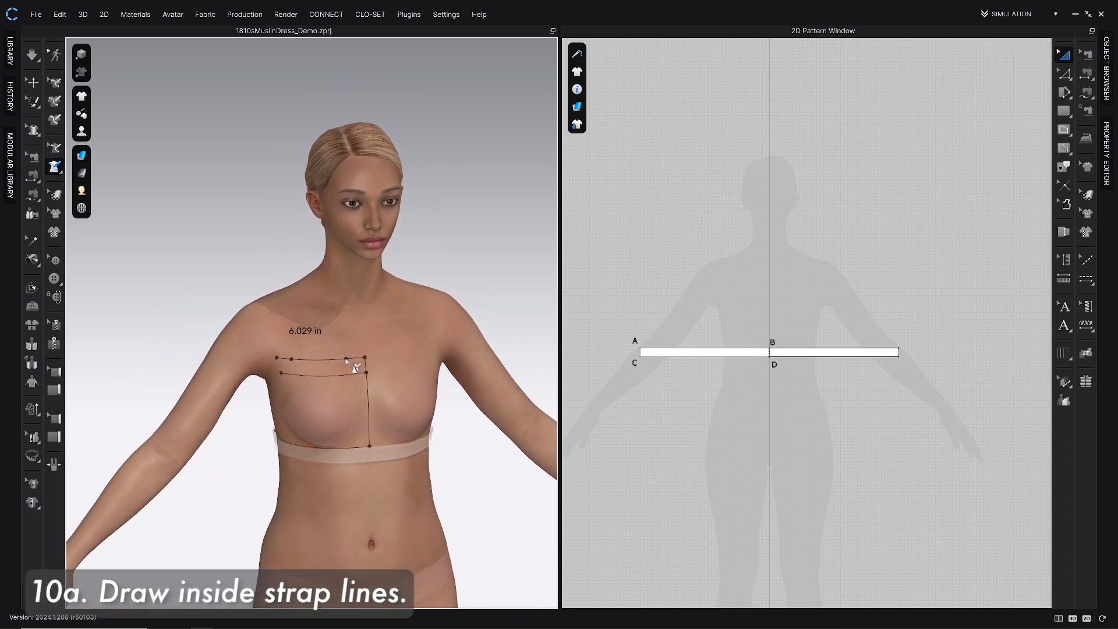
{"action": "mouse_move", "coordinate": [324, 349]}
{"action": "middle_mouse_down"}
{"action": "mouse_move", "coordinate": [337, 354]}
{"action": "mouse_move", "coordinate": [339, 377]}
{"action": "middle_mouse_up"}
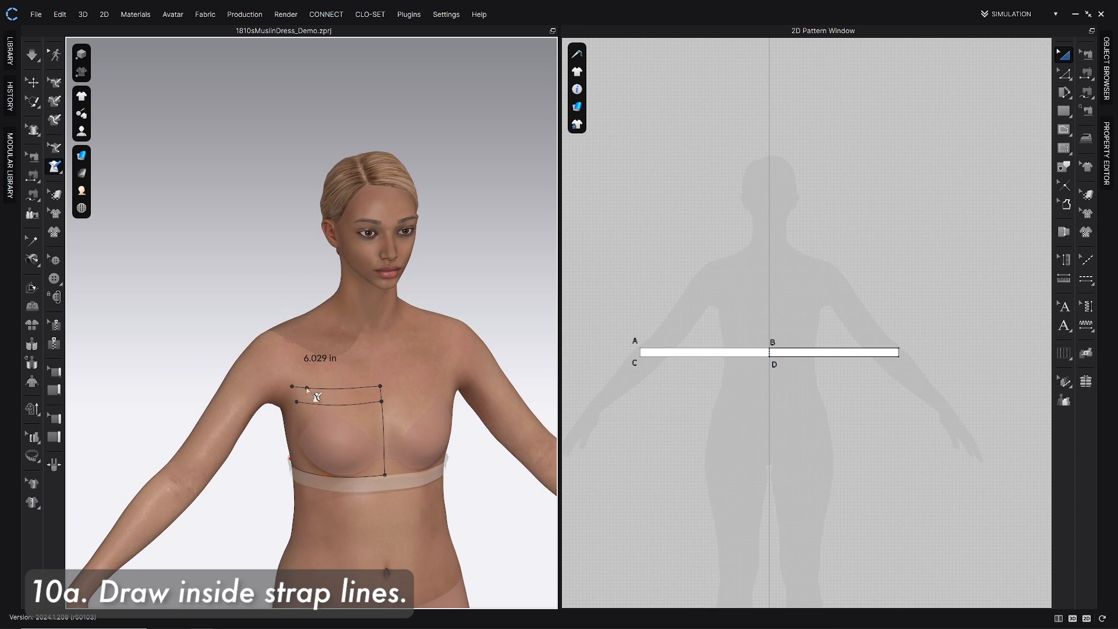
{"action": "left_click", "coordinate": [308, 390]}
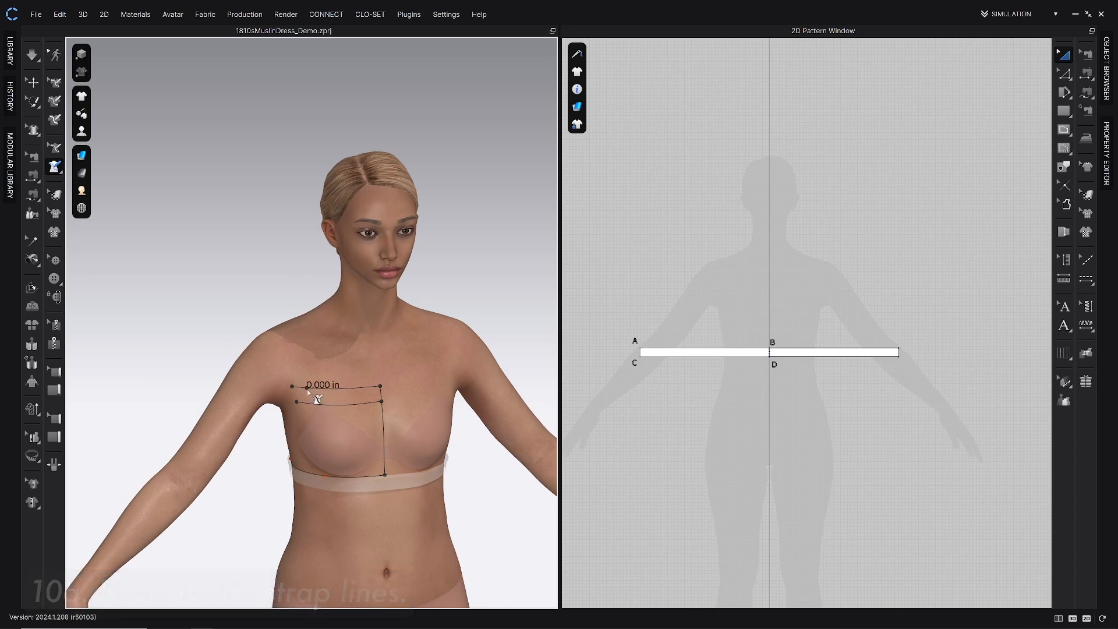
{"action": "key", "text": "shift"}
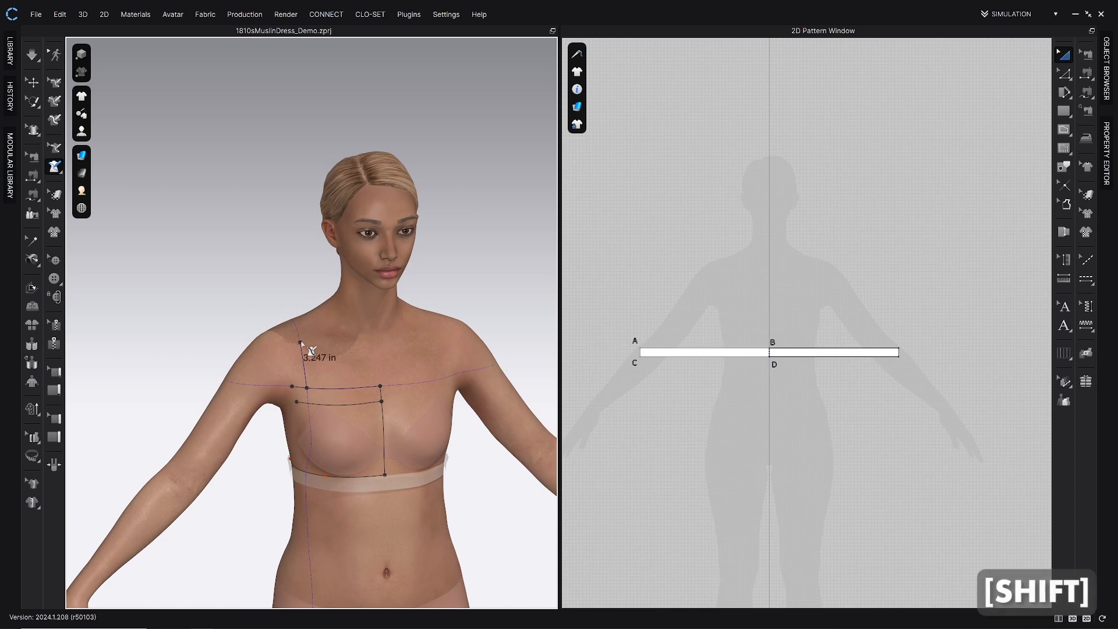
{"action": "right_click_drag", "start_coordinate": [301, 343], "coordinate": [280, 355]}
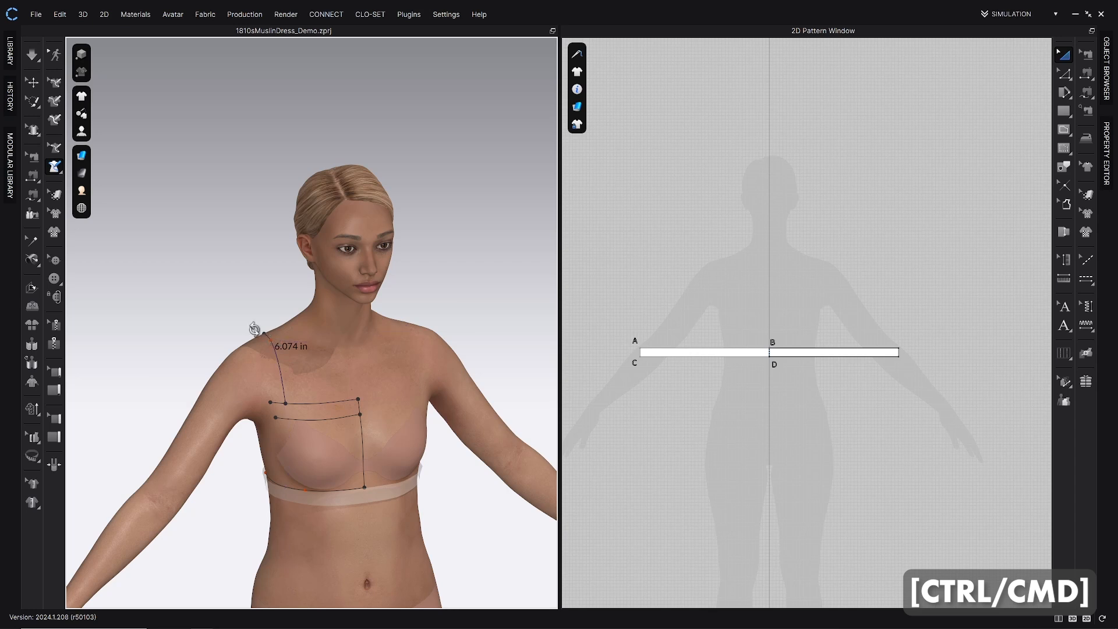
{"action": "right_click_drag", "start_coordinate": [254, 329], "coordinate": [387, 372]}
{"action": "left_click", "coordinate": [374, 358], "text": "ctrl"}
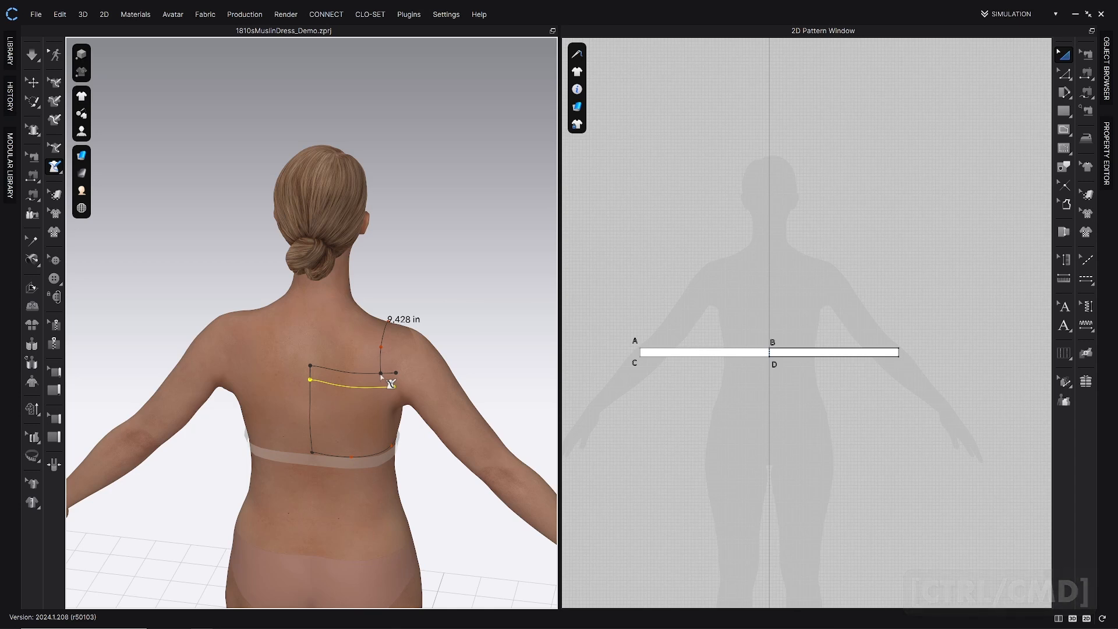
{"action": "double_click", "coordinate": [392, 385]}
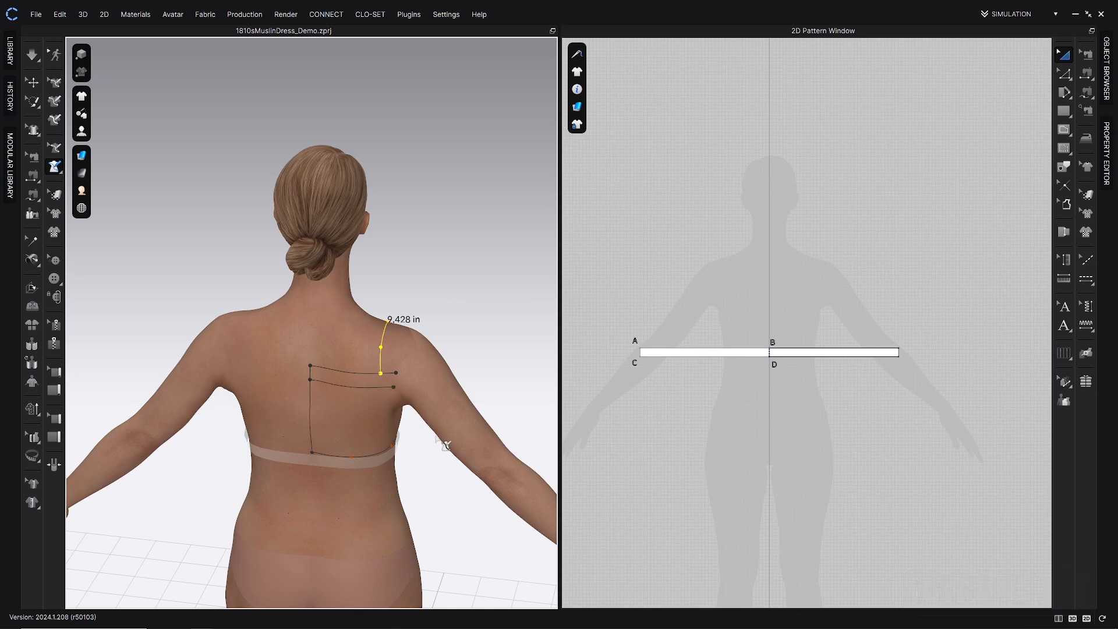
{"action": "right_click_drag", "start_coordinate": [432, 439], "coordinate": [319, 360]}
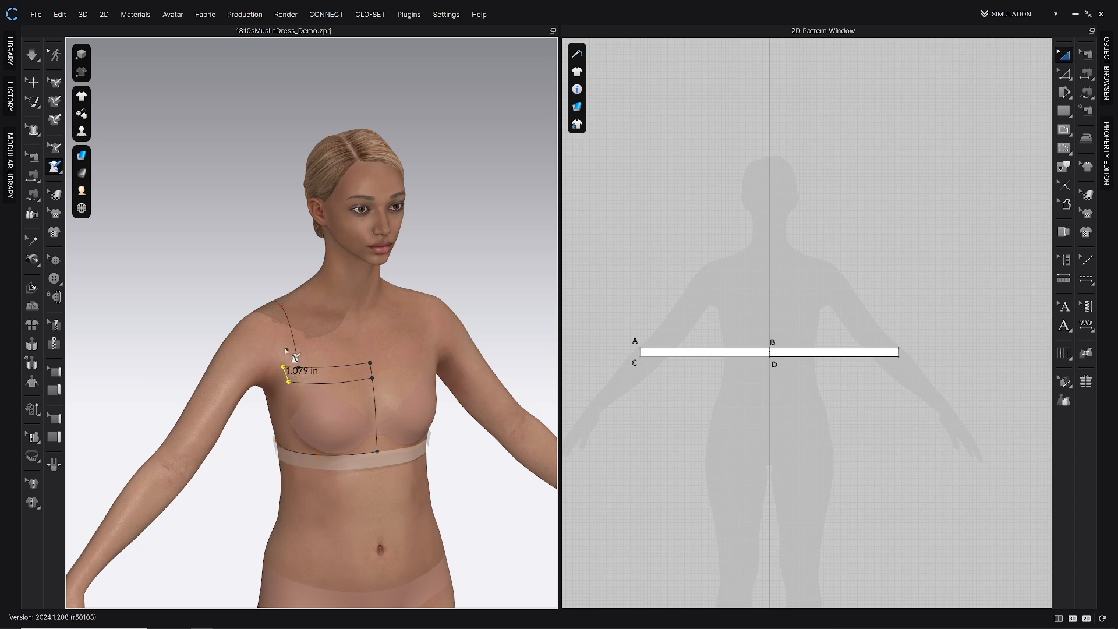
Draw the outside strap line over the right shoulder, about 8.50 in long, and the back neckband's outer end line, about 1.06 in long.
{"action": "middle_click_drag", "start_coordinate": [295, 357], "coordinate": [304, 406]}
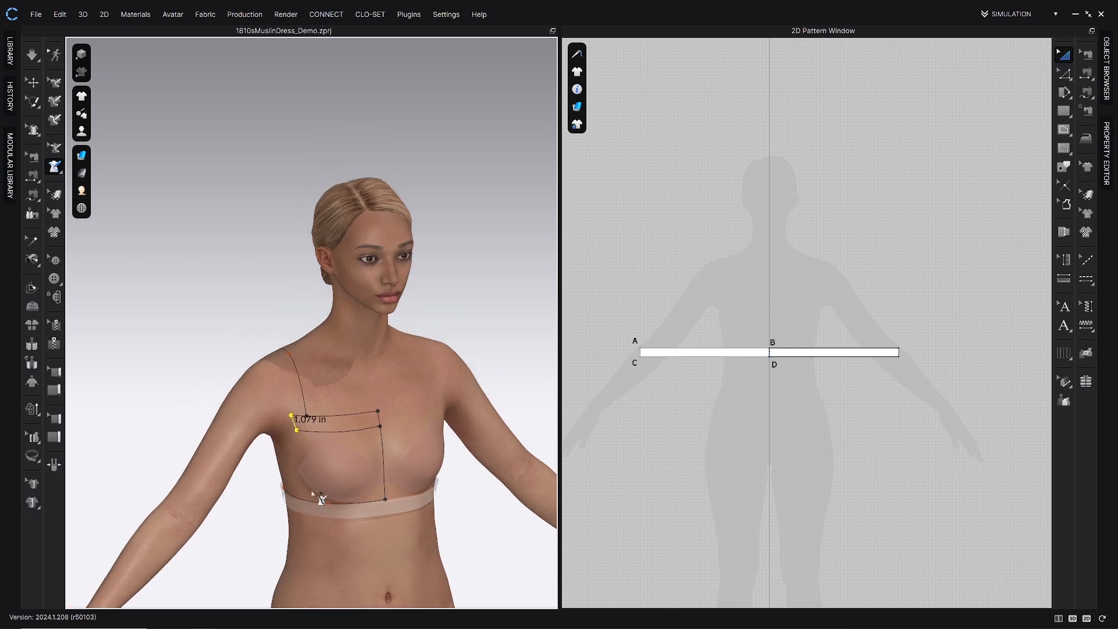
{"action": "left_click", "coordinate": [291, 415]}
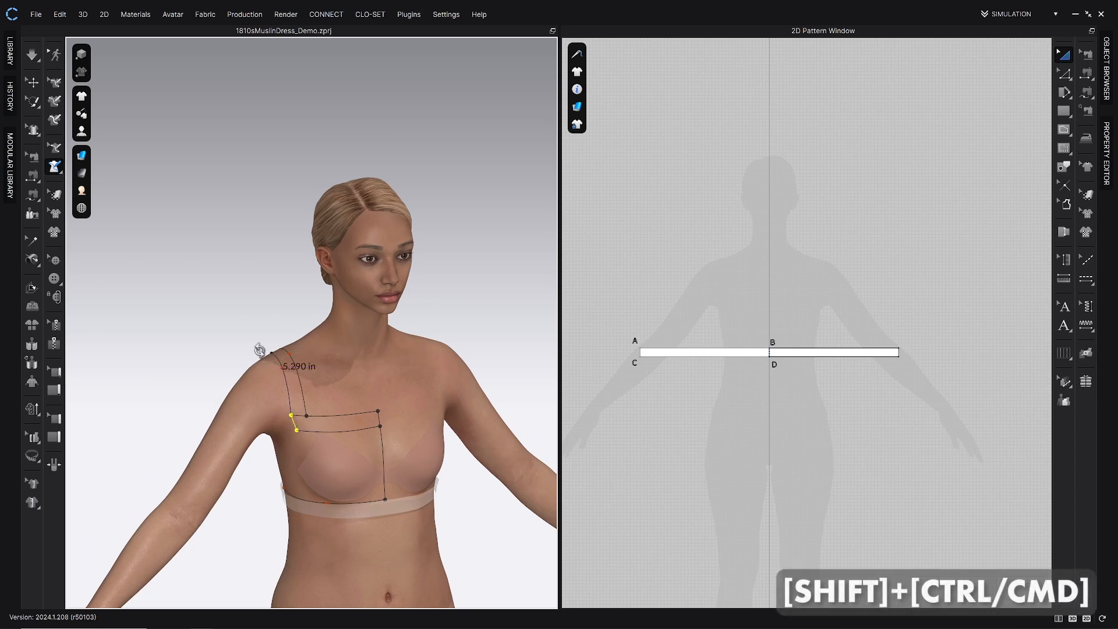
{"action": "right_click_drag", "start_coordinate": [260, 350], "coordinate": [420, 392]}
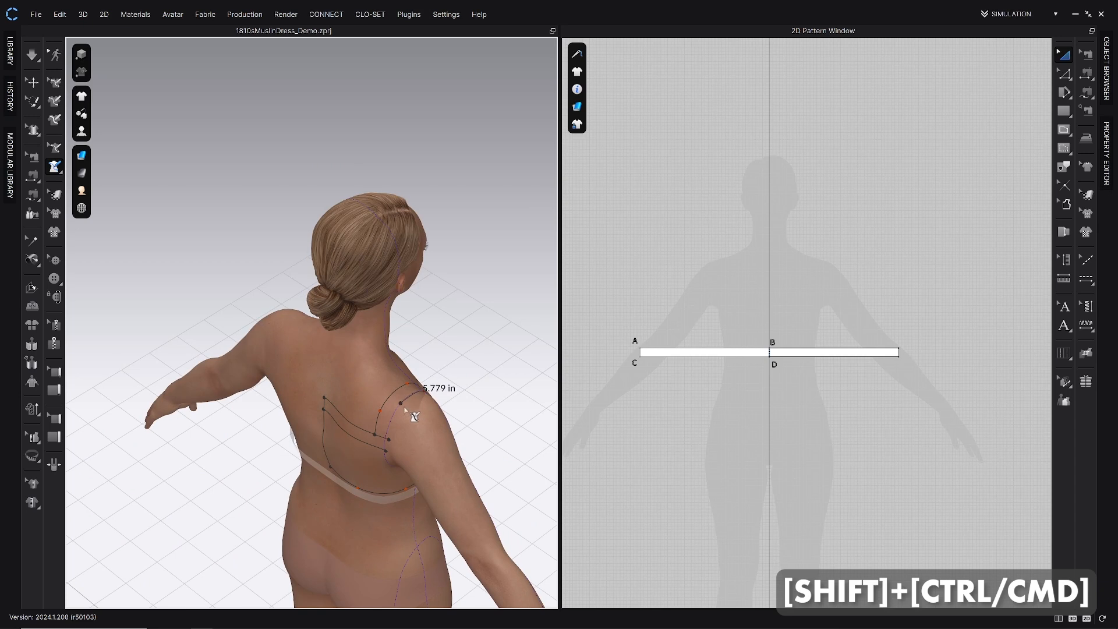
{"action": "right_click_drag", "start_coordinate": [394, 428], "coordinate": [403, 387]}
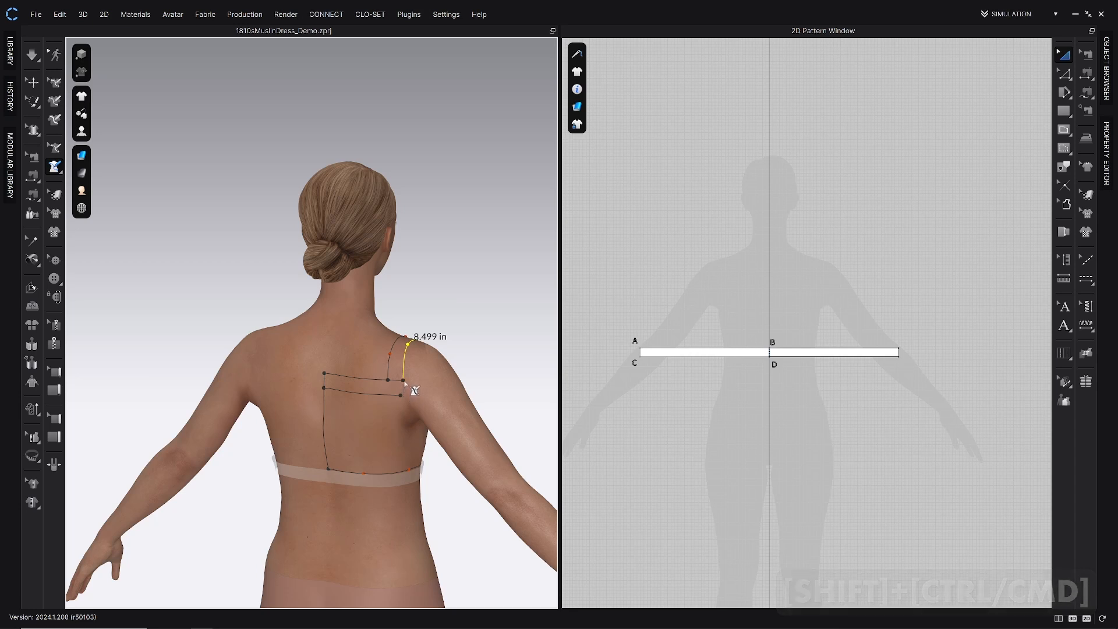
{"action": "left_click", "coordinate": [404, 381]}
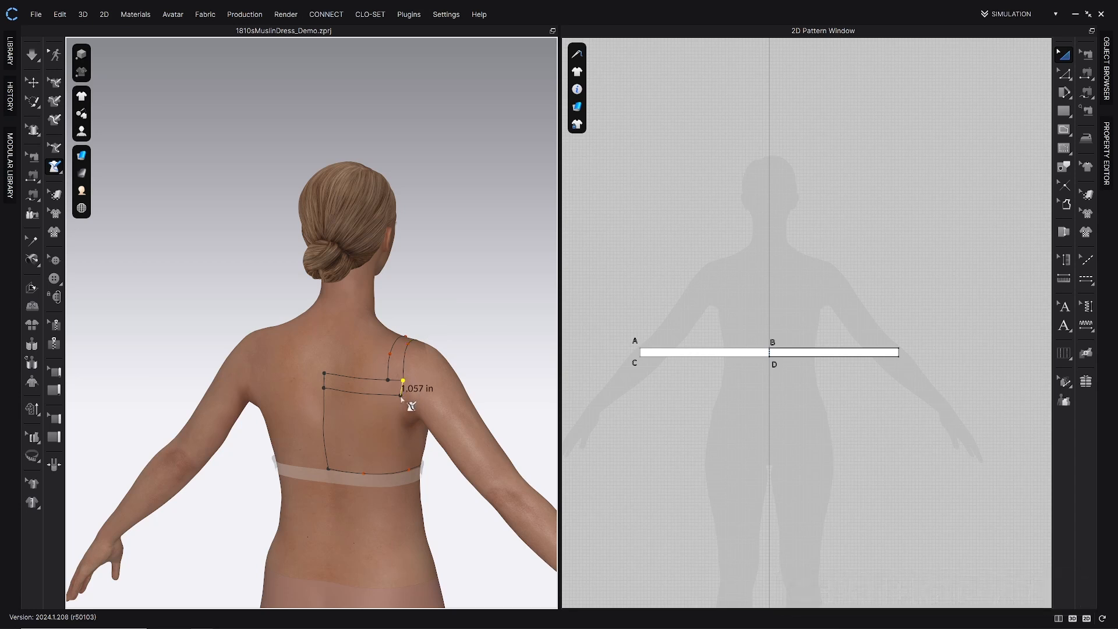
{"action": "right_click_drag", "start_coordinate": [402, 398], "coordinate": [395, 383]}
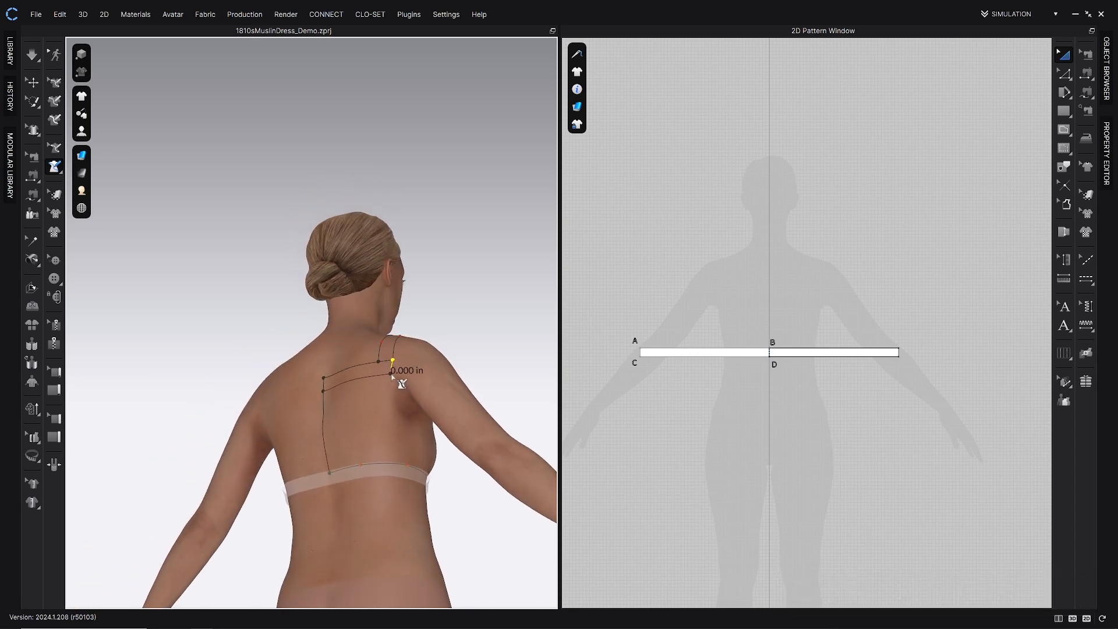
Draw the armhole curve under the right arm, from the back neckband's lower outer point to the matching front point, about 7.61 in long.
{"action": "left_click", "coordinate": [390, 373]}
{"action": "mouse_move", "coordinate": [429, 434]}
{"action": "right_mouse_down"}
{"action": "mouse_move", "coordinate": [322, 417]}
{"action": "mouse_move", "coordinate": [434, 410]}
{"action": "mouse_move", "coordinate": [419, 418]}
{"action": "right_mouse_up"}
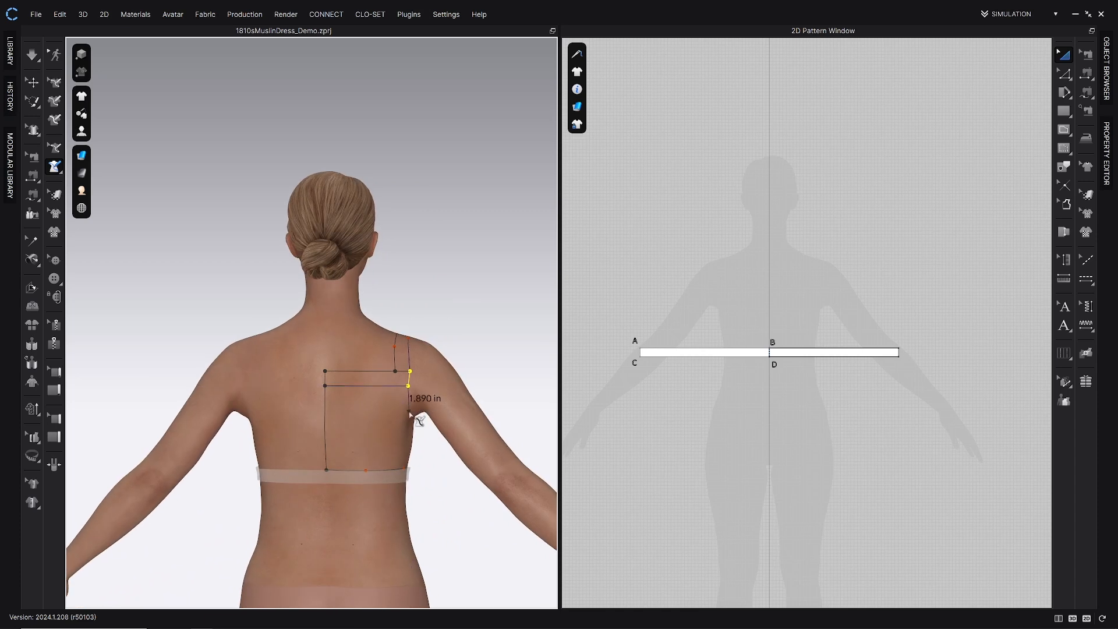
{"action": "right_click_drag", "start_coordinate": [412, 425], "coordinate": [349, 429]}
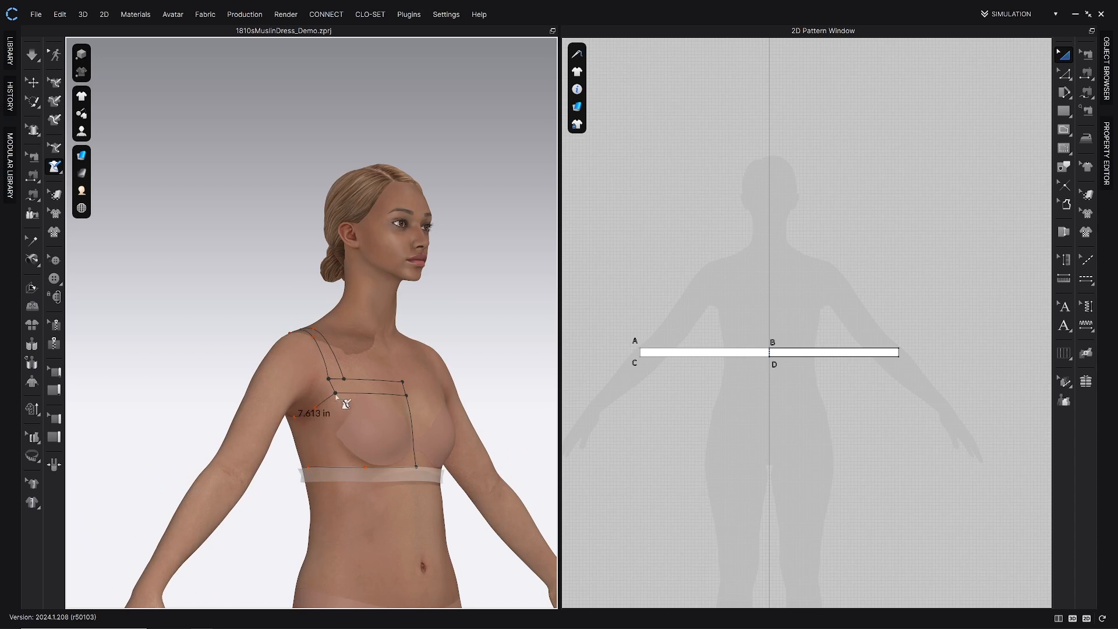
{"action": "right_click_drag", "start_coordinate": [346, 403], "coordinate": [348, 434]}
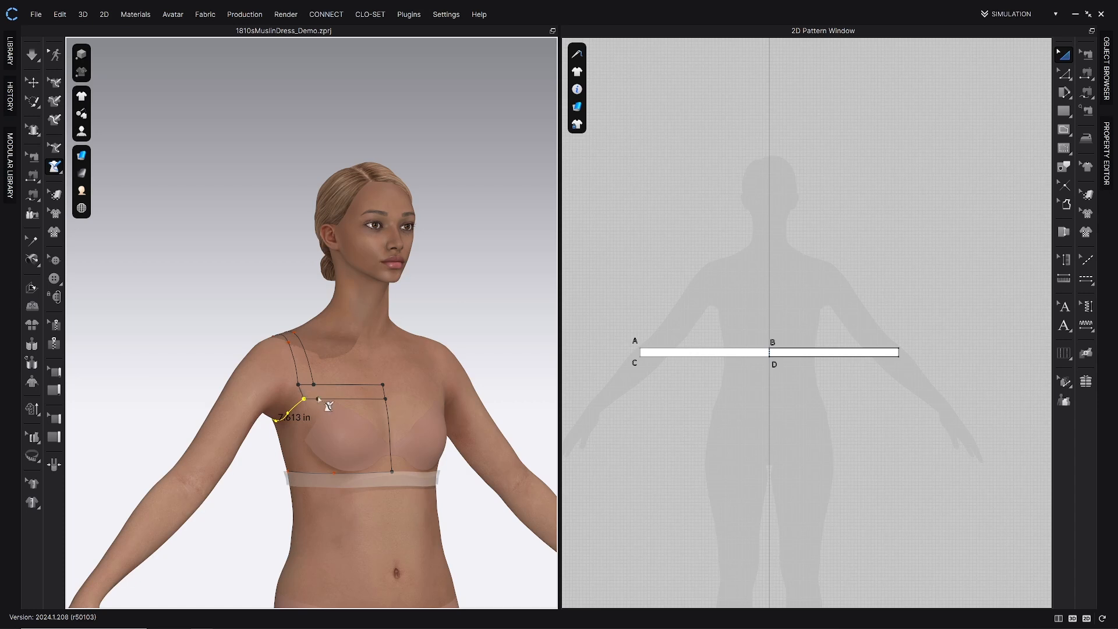
{"action": "right_click_drag", "start_coordinate": [336, 401], "coordinate": [332, 409]}
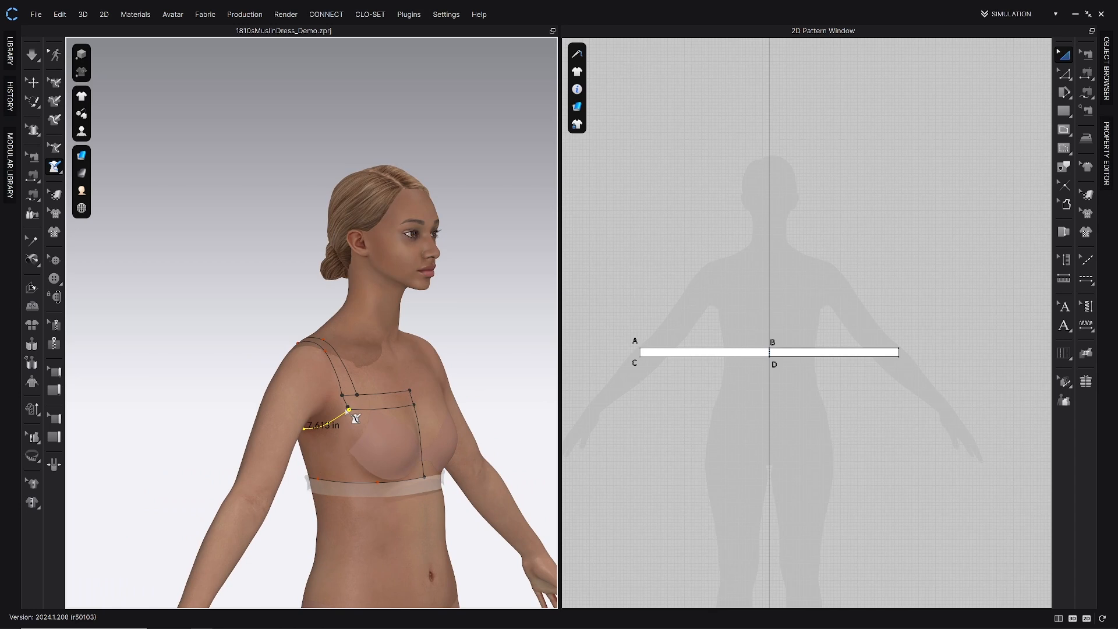
{"action": "right_click_drag", "start_coordinate": [352, 413], "coordinate": [304, 422]}
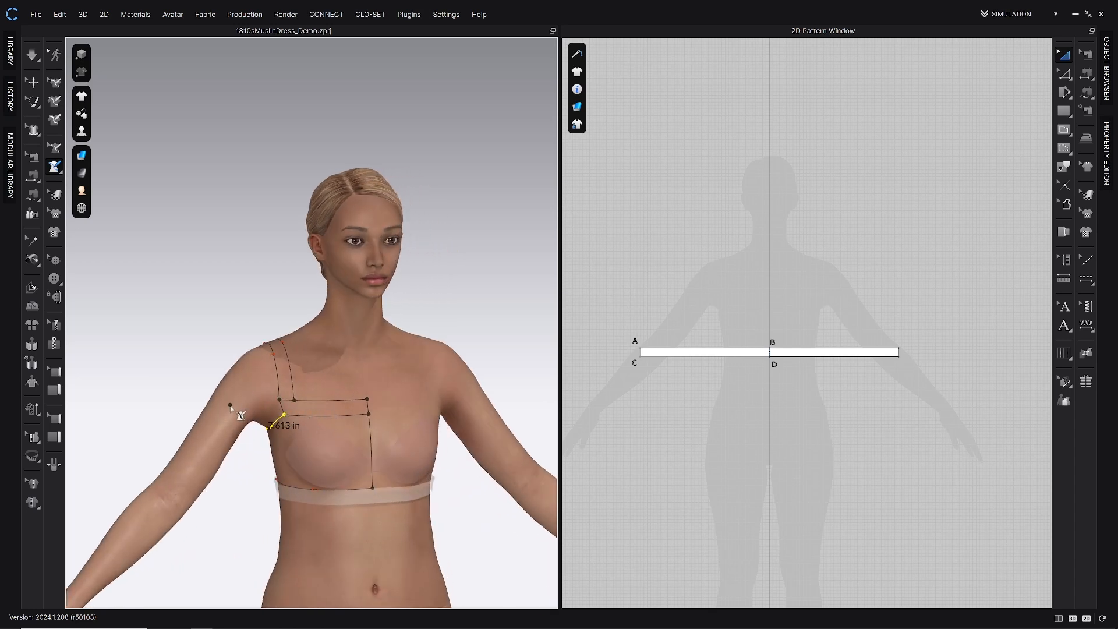
{"action": "right_click_drag", "start_coordinate": [231, 407], "coordinate": [259, 397]}
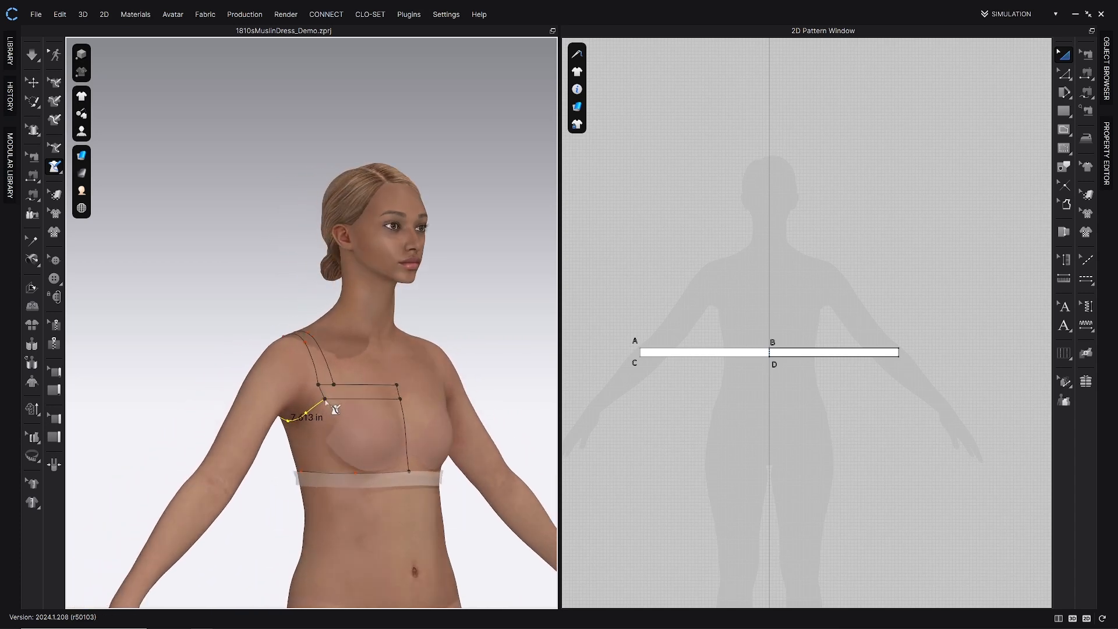
{"action": "mouse_move", "coordinate": [332, 406]}
{"action": "right_mouse_down"}
{"action": "mouse_move", "coordinate": [395, 396]}
{"action": "mouse_move", "coordinate": [309, 385]}
{"action": "mouse_move", "coordinate": [332, 400]}
{"action": "mouse_move", "coordinate": [406, 402]}
{"action": "mouse_move", "coordinate": [314, 411]}
{"action": "right_mouse_up"}
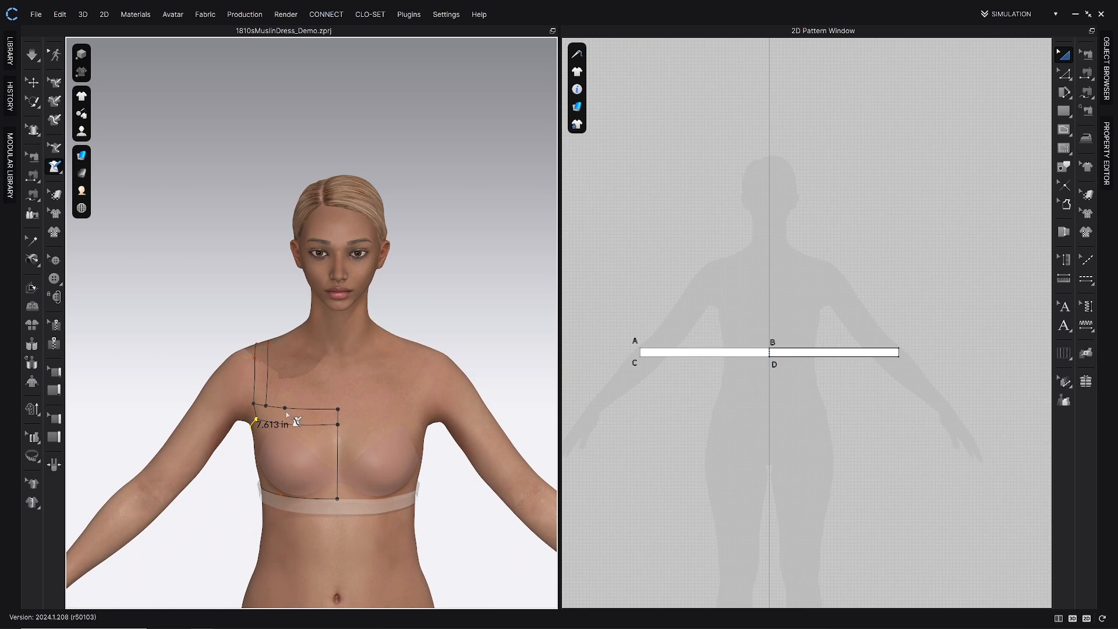
Draw the straight side seam from the underarm point on the armhole down to the waistline, about 3.63 in long.
{"action": "mouse_move", "coordinate": [287, 415]}
{"action": "right_mouse_down"}
{"action": "mouse_move", "coordinate": [299, 369]}
{"action": "mouse_move", "coordinate": [437, 357]}
{"action": "mouse_move", "coordinate": [425, 365]}
{"action": "mouse_move", "coordinate": [414, 317]}
{"action": "mouse_move", "coordinate": [332, 327]}
{"action": "right_mouse_up"}
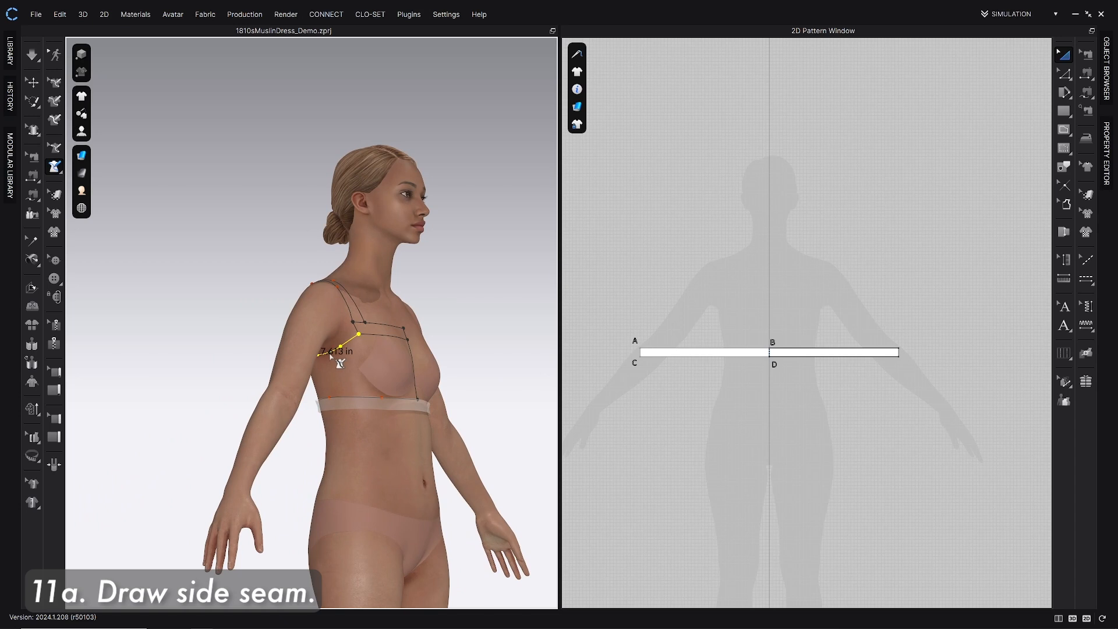
{"action": "left_click", "coordinate": [330, 354]}
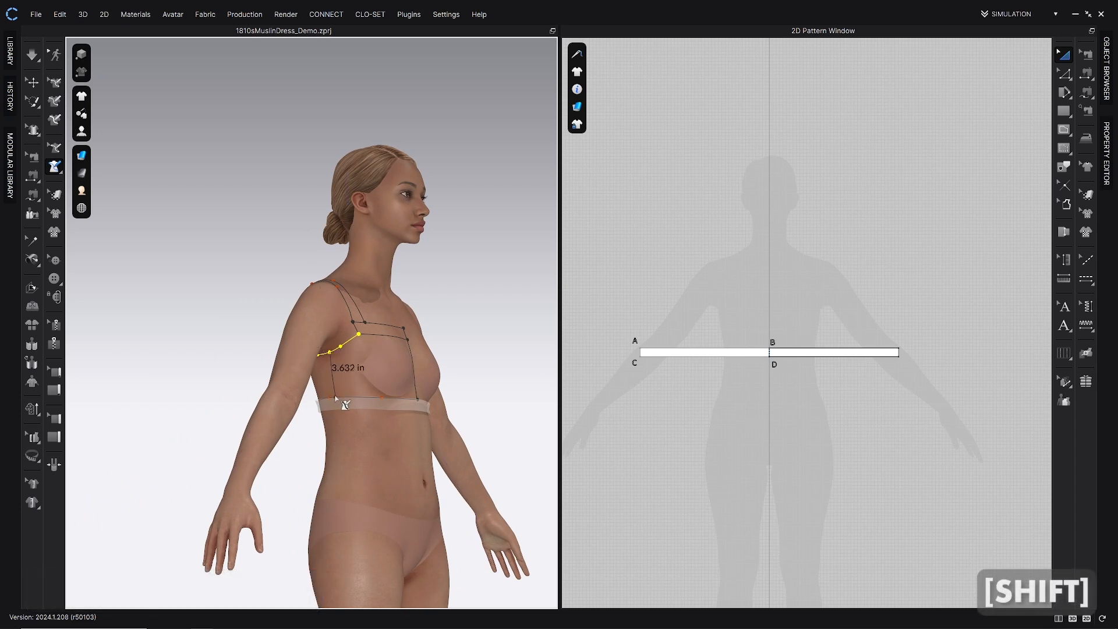
{"action": "scroll", "coordinate": [332, 395], "scroll_direction": "up", "scroll_amount": 3}
{"action": "scroll", "coordinate": [334, 397], "scroll_direction": "up", "scroll_amount": 2}
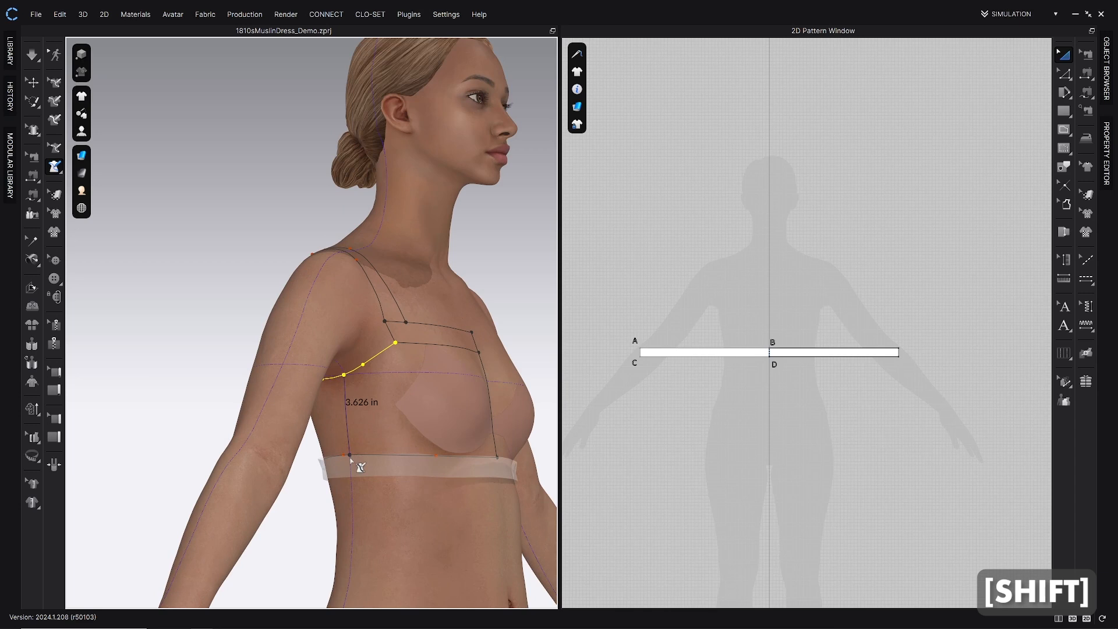
{"action": "left_click", "coordinate": [350, 455], "text": "shift"}
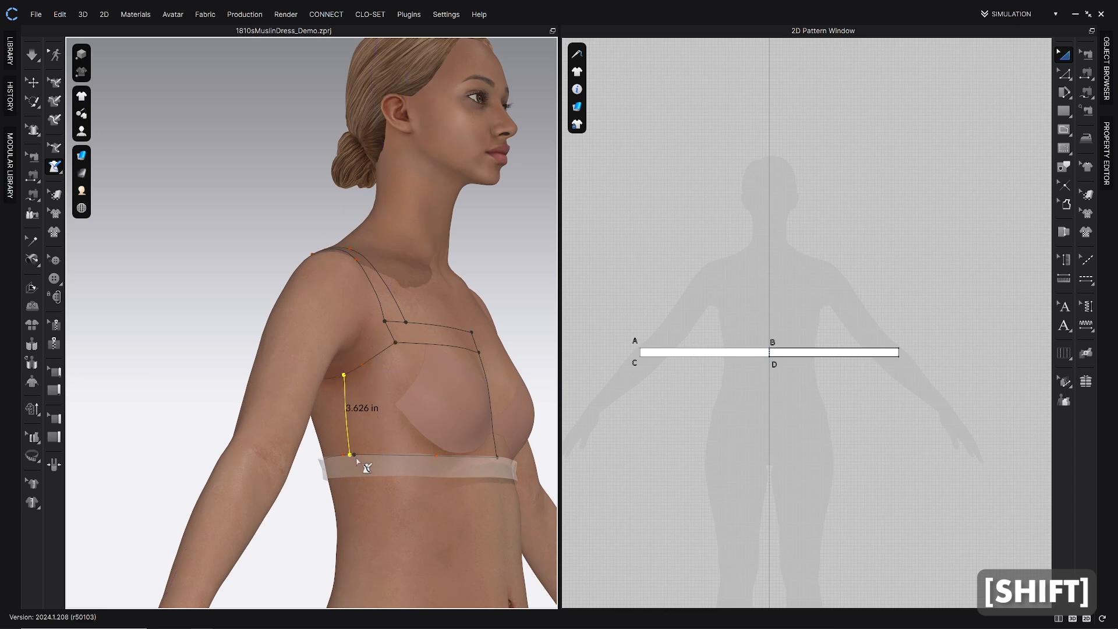
Draw the curved side back seam from the back of the armhole to the waistline near center back, about 7.02 in long.
{"action": "scroll", "coordinate": [357, 460], "scroll_direction": "down", "scroll_amount": 3}
{"action": "middle_click_drag", "start_coordinate": [360, 462], "coordinate": [326, 389]}
{"action": "right_click_drag", "start_coordinate": [326, 389], "coordinate": [399, 392]}
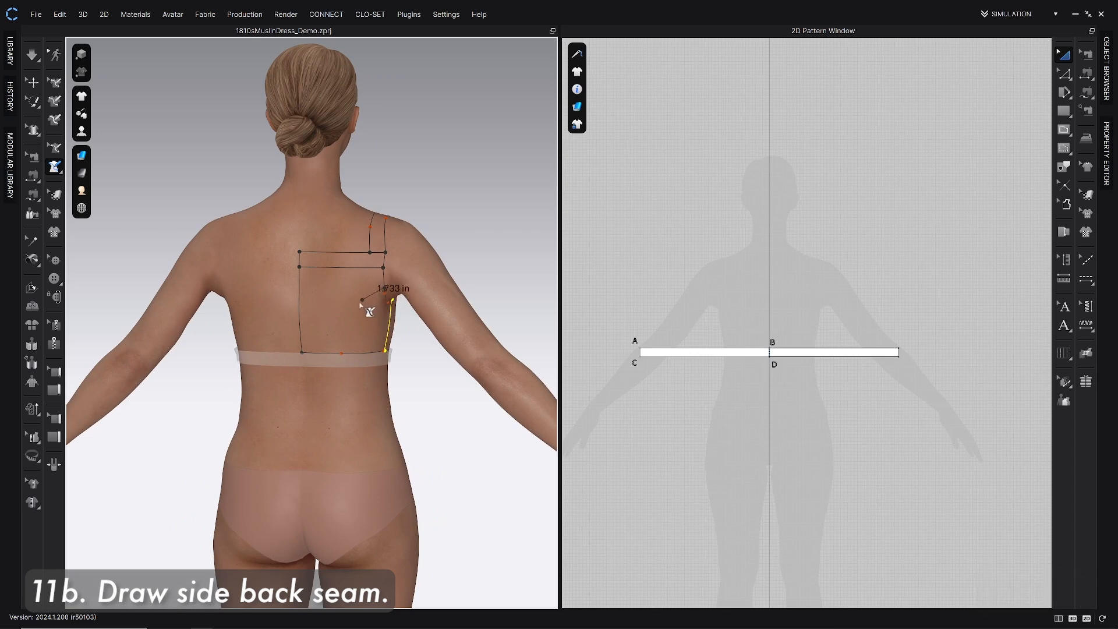
{"action": "key", "text": "ctrl"}
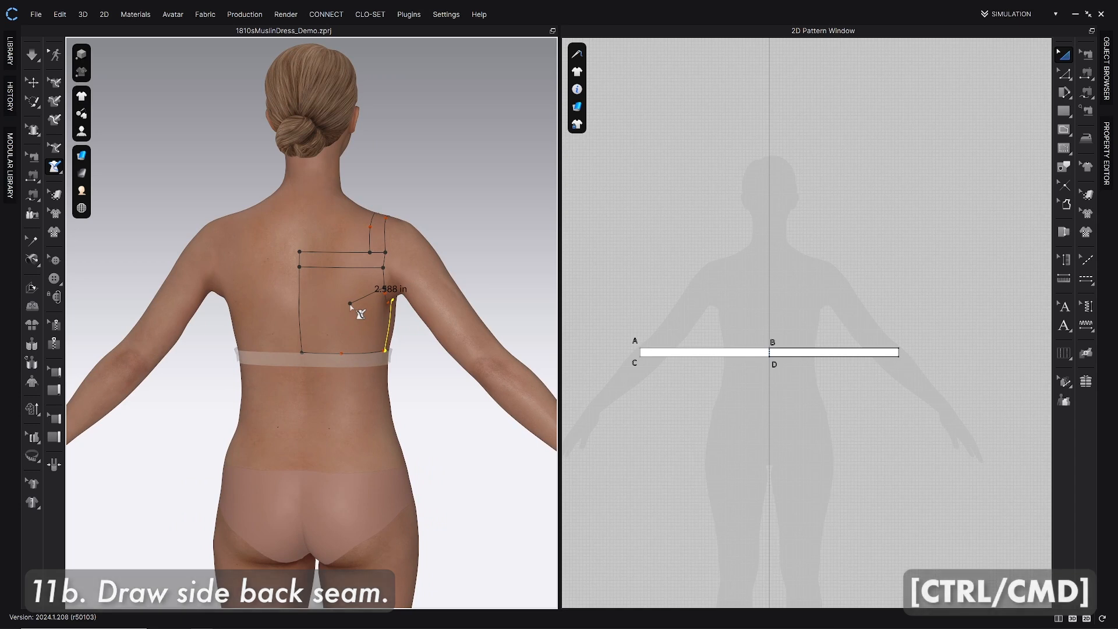
{"action": "left_click", "coordinate": [346, 305], "text": "ctrl"}
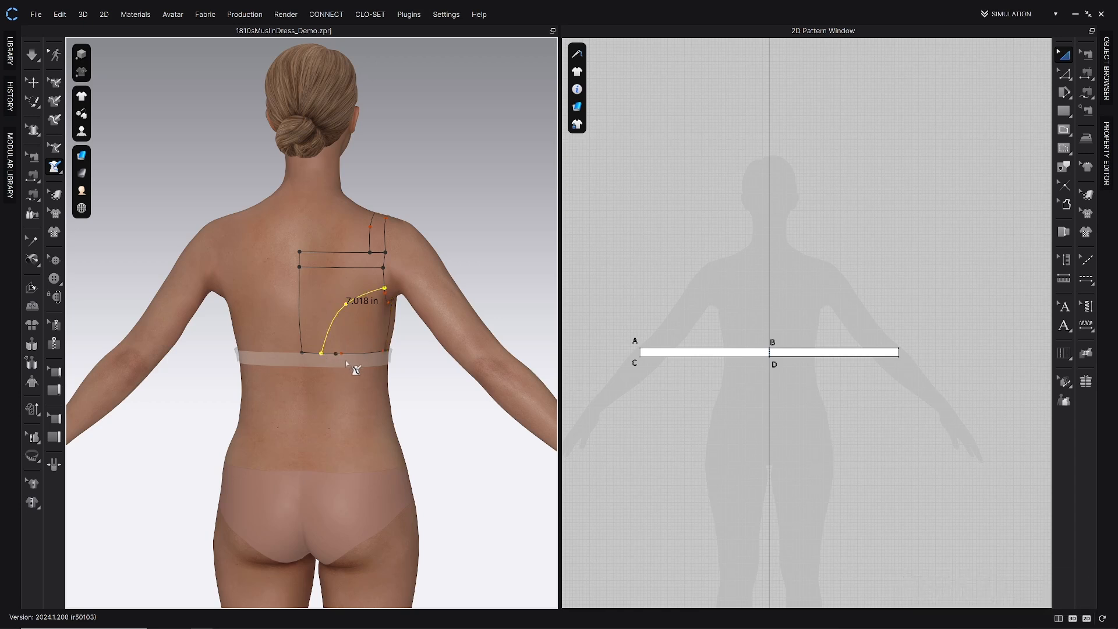
With Edit 3D Pen (Avatar), select the center back lines together with the back neckband's upper, lower and outer end lines.
{"action": "middle_click_drag", "start_coordinate": [362, 372], "coordinate": [338, 400]}
{"action": "right_click_drag", "start_coordinate": [337, 401], "coordinate": [385, 372]}
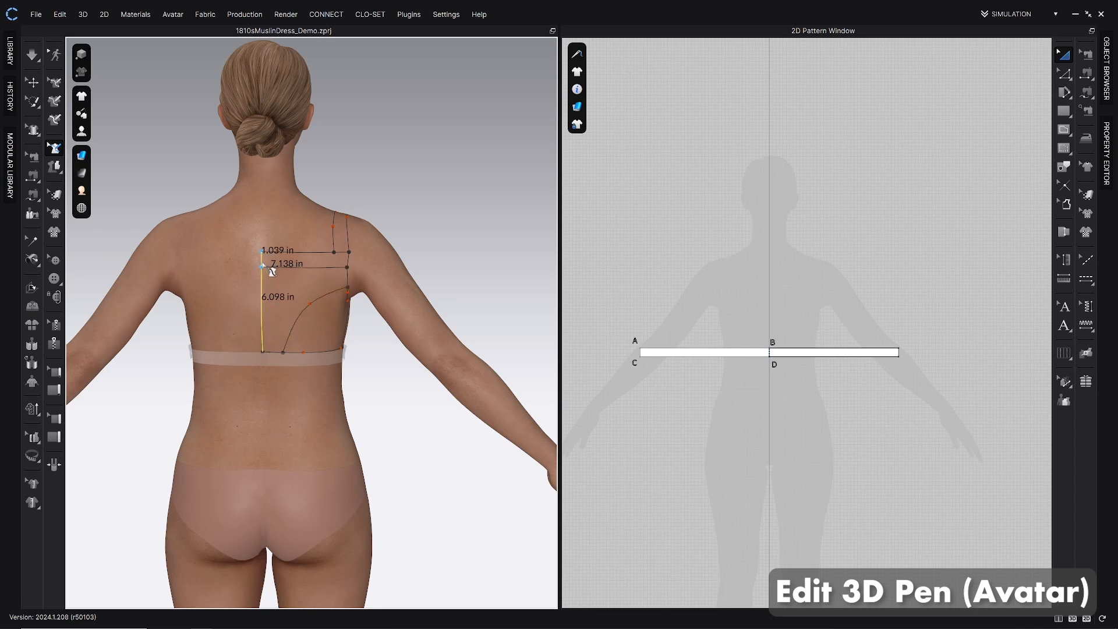
{"action": "left_click", "coordinate": [299, 267], "text": "shift"}
{"action": "left_click", "coordinate": [300, 252], "text": "shift"}
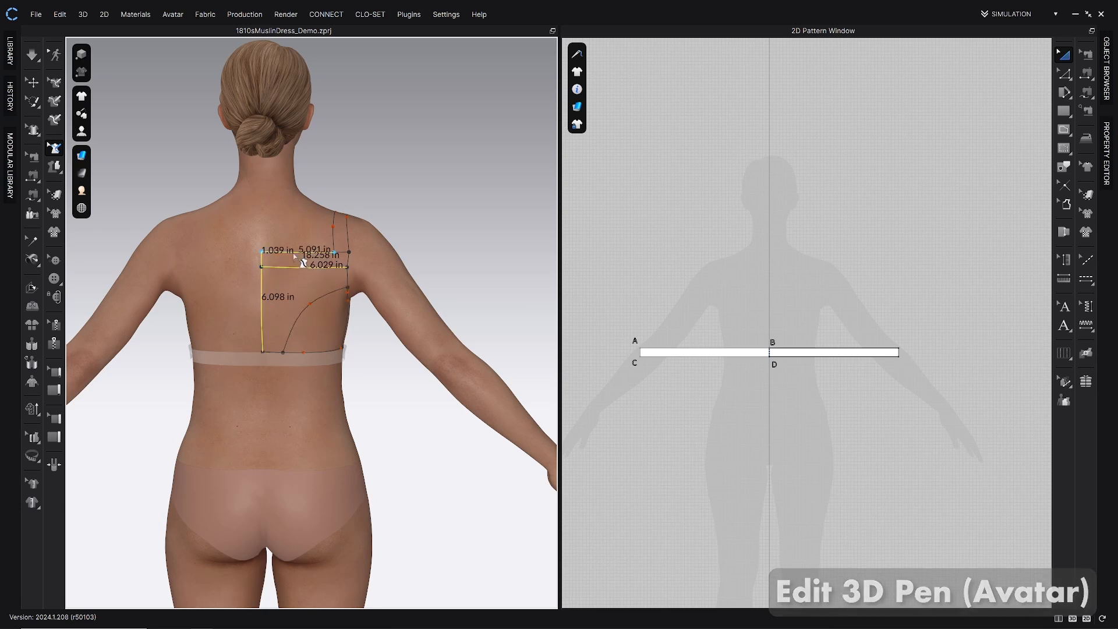
{"action": "left_click", "coordinate": [342, 252], "text": "shift"}
{"action": "left_click", "coordinate": [348, 260], "text": "shift"}
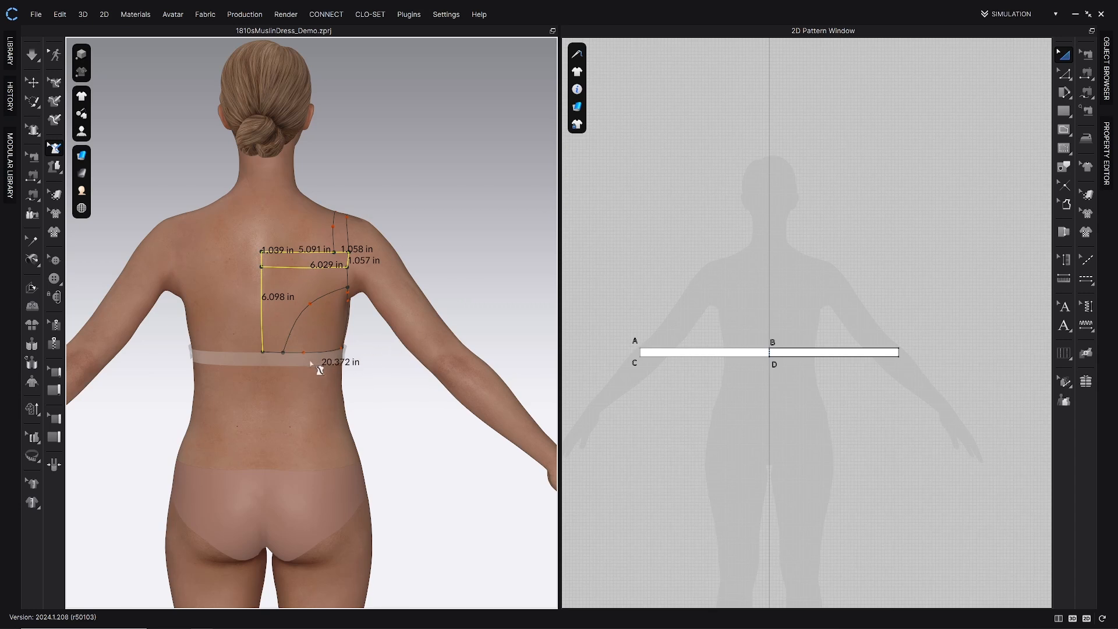
Add the front neckband's outer end, upper and lower lines and the center front lines to the selection.
{"action": "middle_click_drag", "start_coordinate": [358, 339], "coordinate": [370, 377]}
{"action": "right_click_drag", "start_coordinate": [369, 375], "coordinate": [255, 362]}
{"action": "left_click", "coordinate": [245, 354], "text": "shift"}
{"action": "left_click", "coordinate": [249, 345], "text": "shift"}
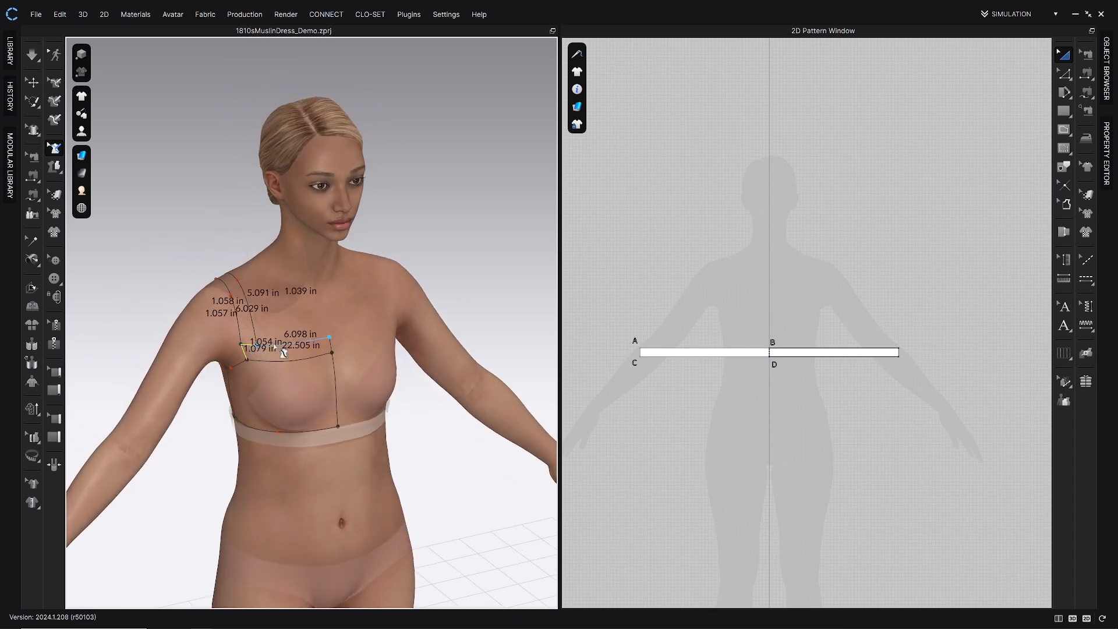
{"action": "left_click", "coordinate": [277, 345], "text": "shift"}
{"action": "left_click", "coordinate": [282, 360], "text": "shift"}
{"action": "left_click", "coordinate": [333, 348], "text": "shift"}
{"action": "left_click", "coordinate": [337, 385], "text": "shift"}
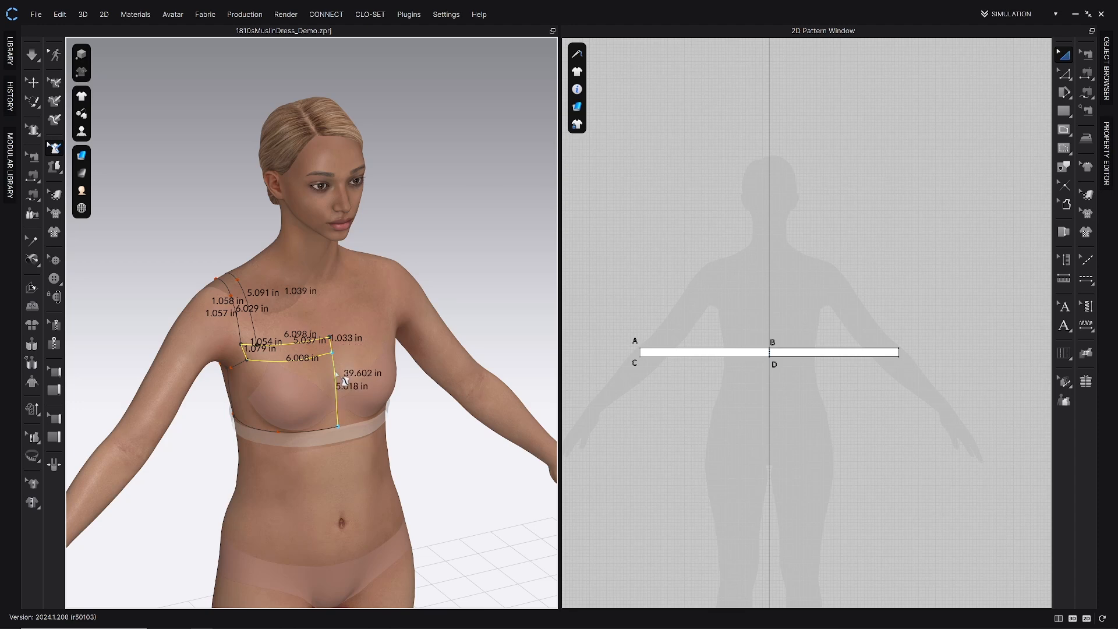
Add the side seam to the selection and set all selected lines to Flattening as Straight Line.
{"action": "middle_click_drag", "start_coordinate": [312, 358], "coordinate": [288, 316]}
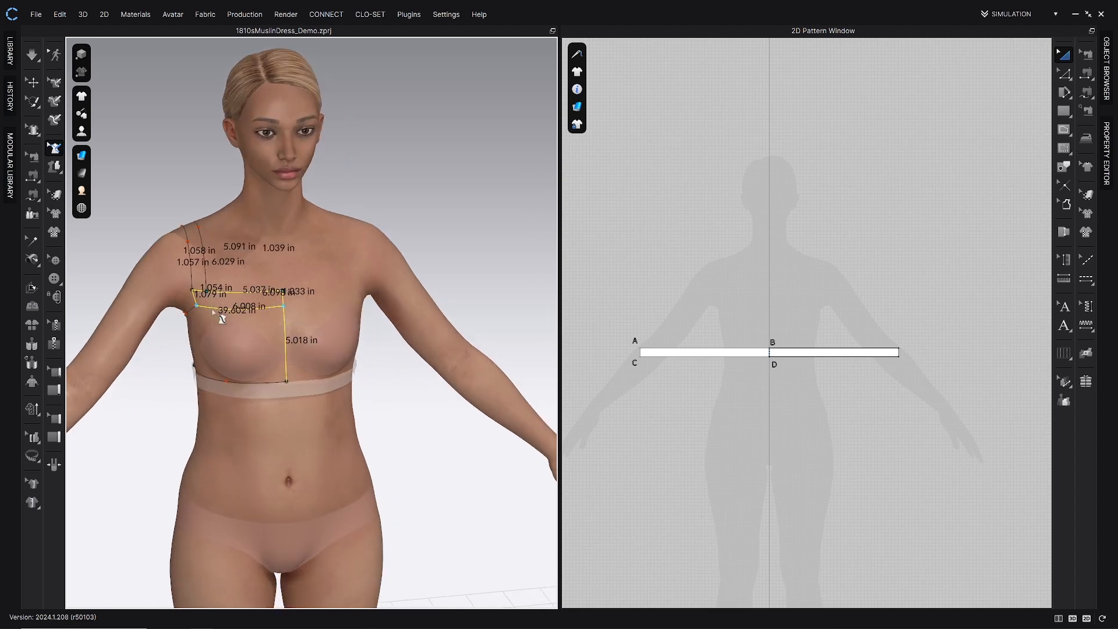
{"action": "right_click_drag", "start_coordinate": [250, 309], "coordinate": [285, 329]}
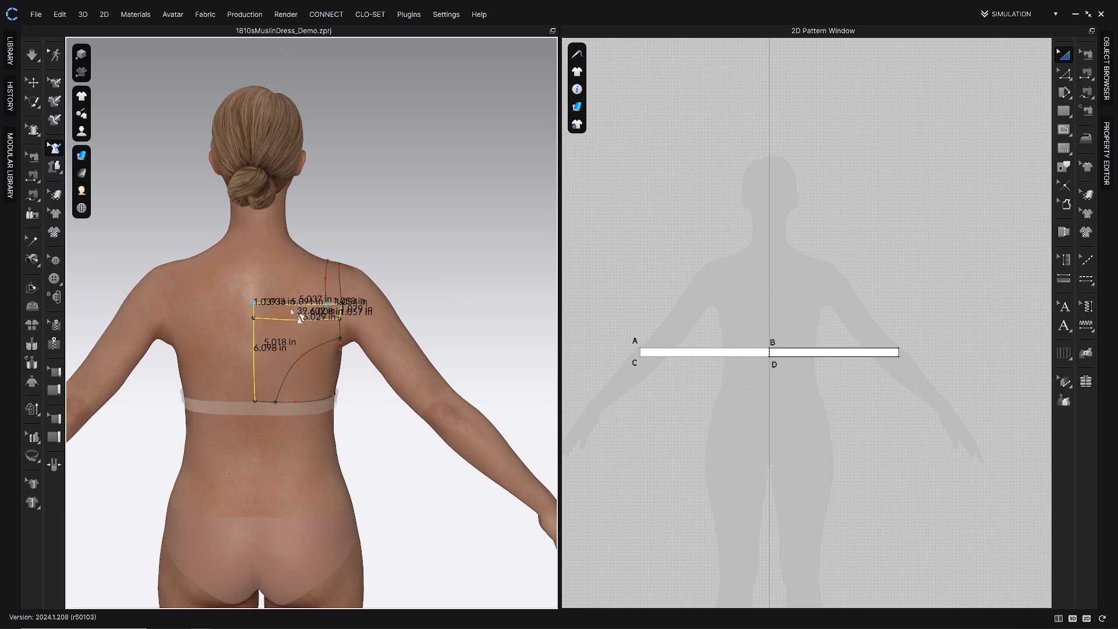
{"action": "right_click_drag", "start_coordinate": [348, 308], "coordinate": [317, 318]}
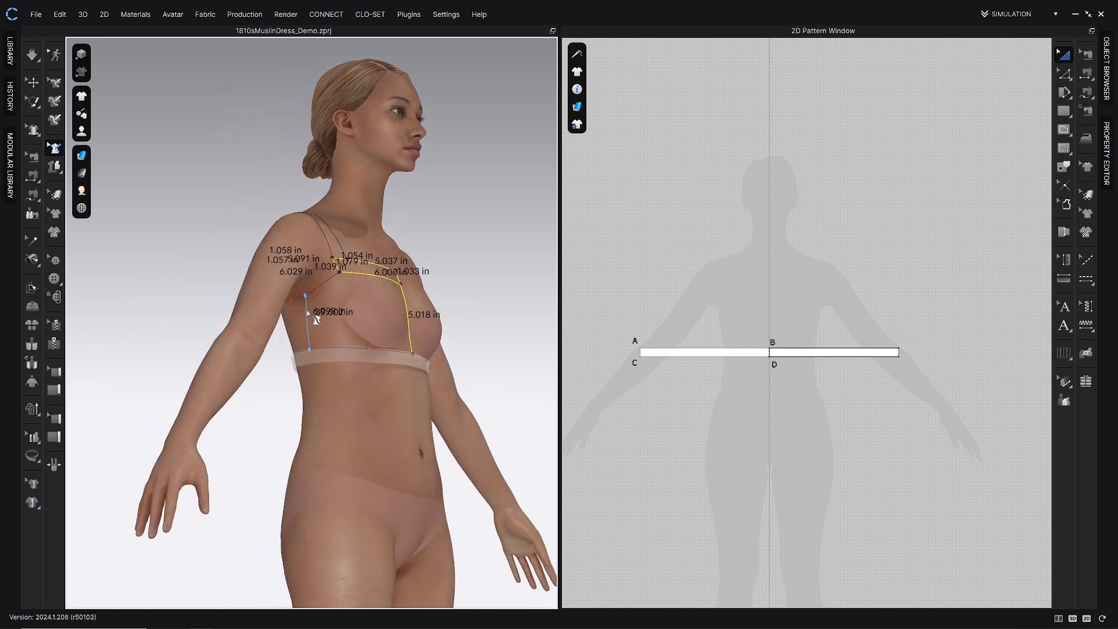
{"action": "right_click_drag", "start_coordinate": [382, 307], "coordinate": [460, 312]}
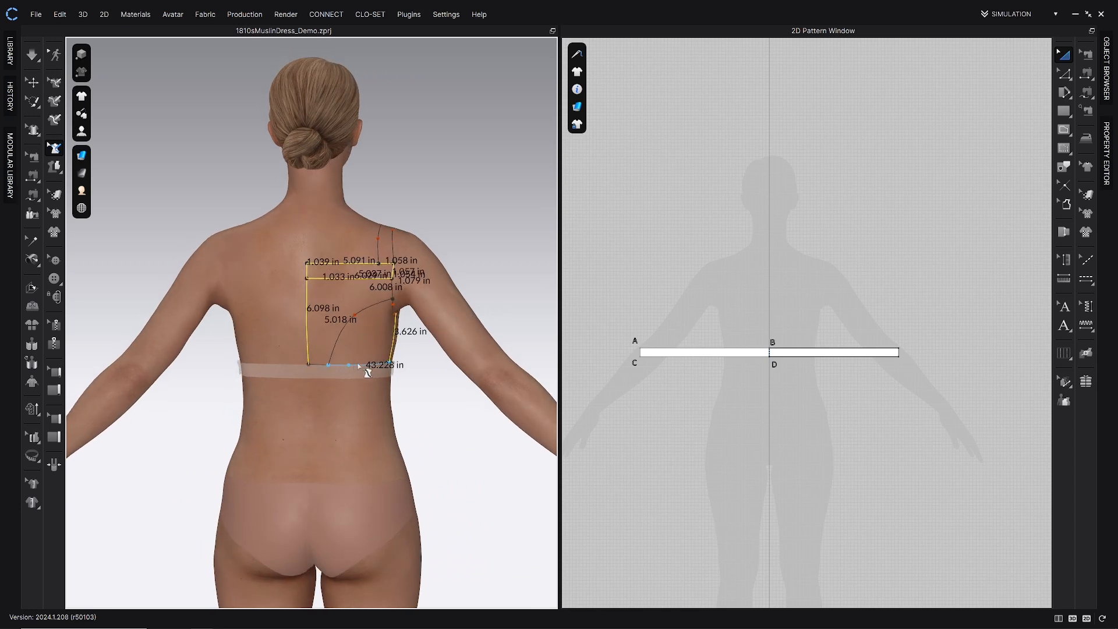
{"action": "right_click_drag", "start_coordinate": [367, 372], "coordinate": [409, 382]}
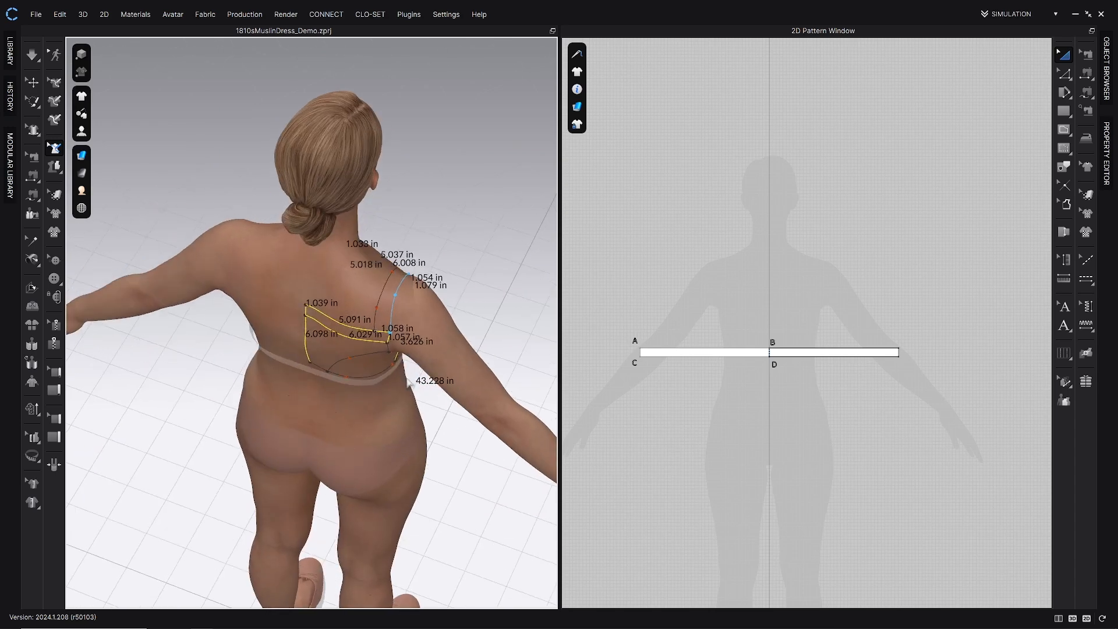
{"action": "right_click_drag", "start_coordinate": [389, 283], "coordinate": [277, 256]}
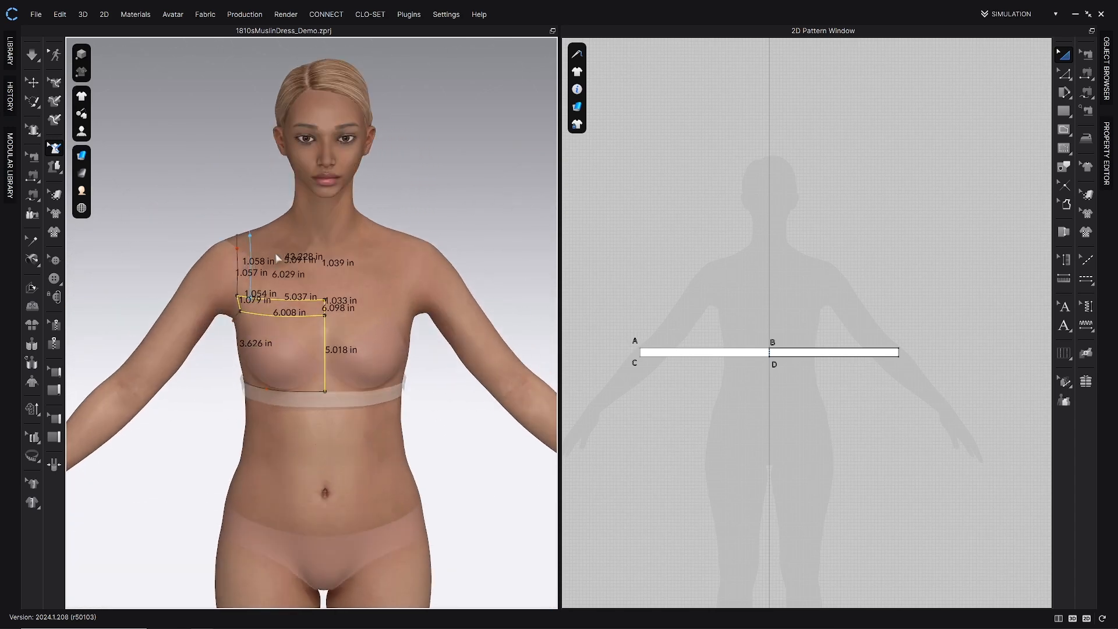
{"action": "right_click_drag", "start_coordinate": [295, 299], "coordinate": [323, 296]}
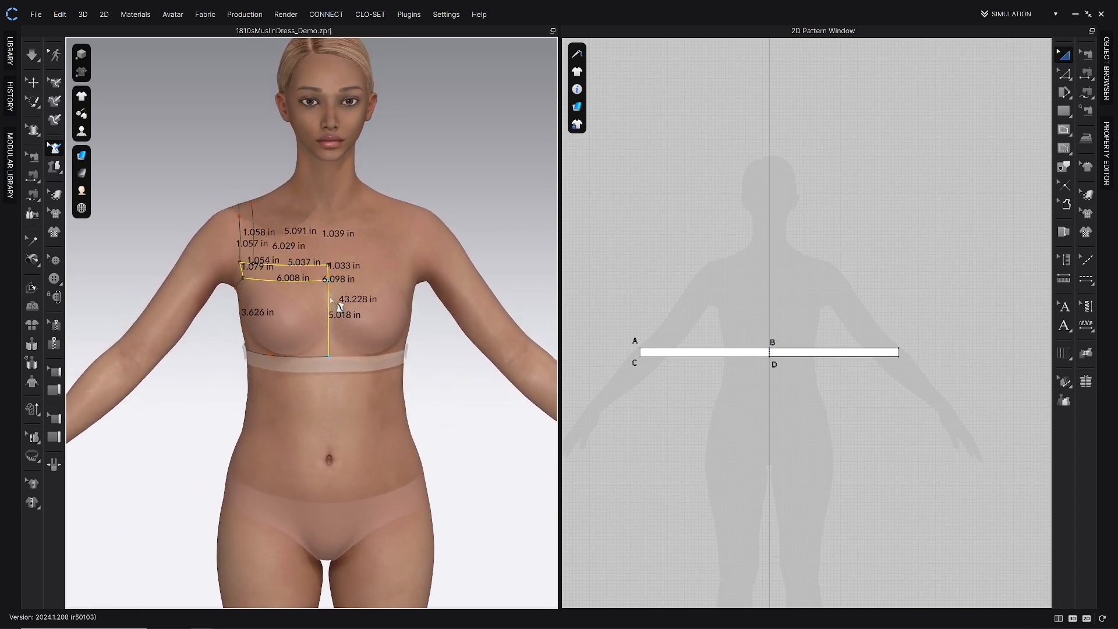
{"action": "right_click", "coordinate": [330, 299]}
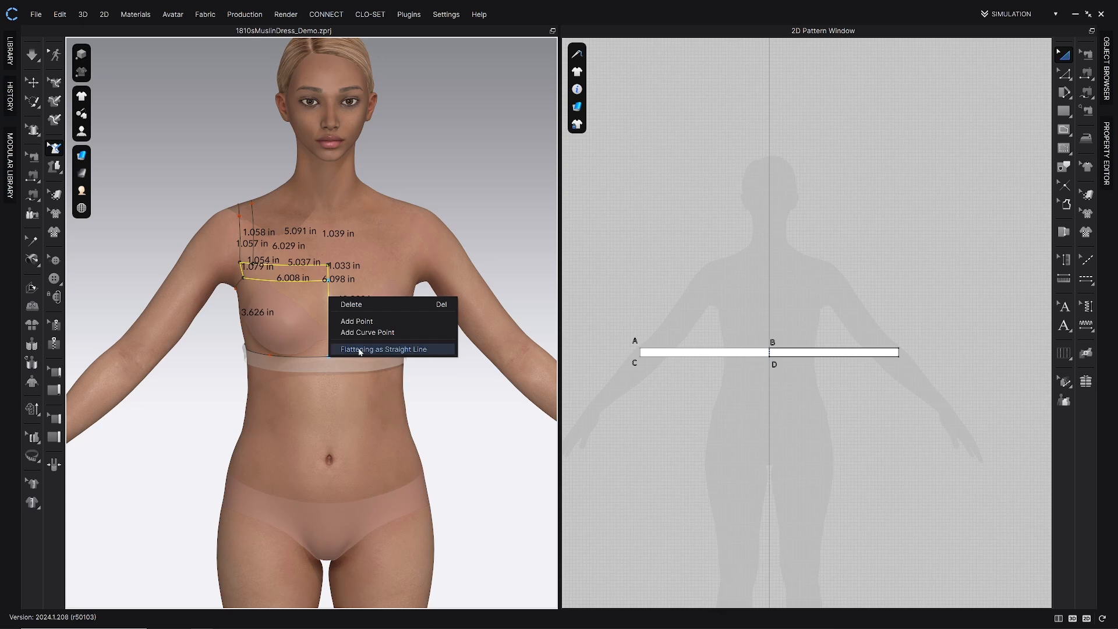
{"action": "left_click", "coordinate": [443, 350]}
With the Flatten tool, select all the areas enclosed by the avatar lines: bodice, neckbands and strap.
{"action": "scroll", "coordinate": [354, 319], "scroll_direction": "up", "scroll_amount": 2}
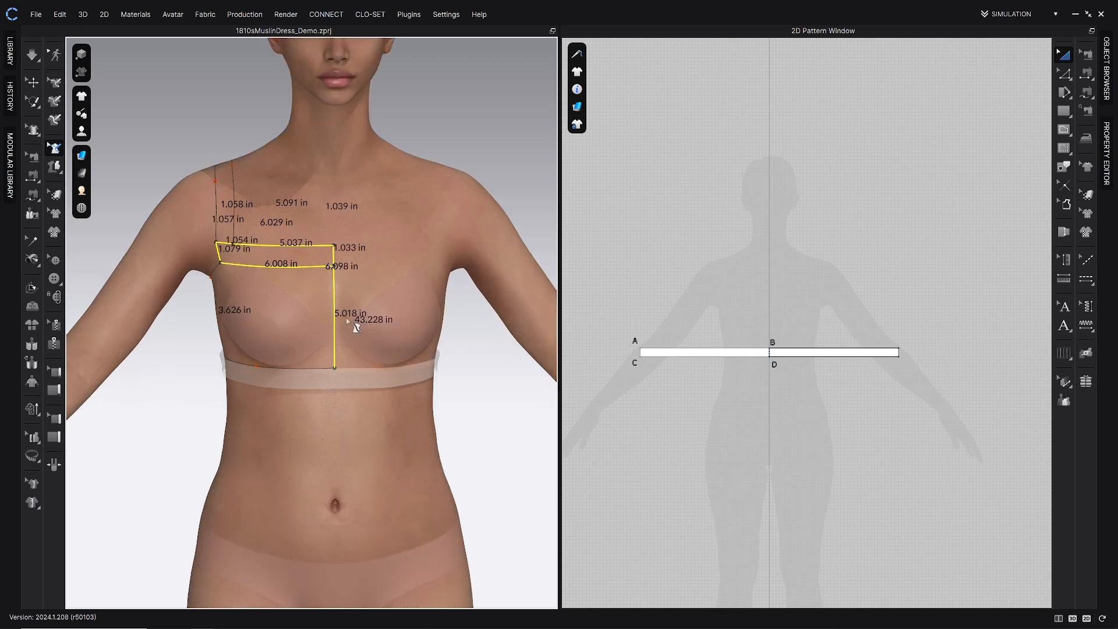
{"action": "right_click_drag", "start_coordinate": [348, 317], "coordinate": [251, 237]}
{"action": "mouse_move", "coordinate": [55, 171]}
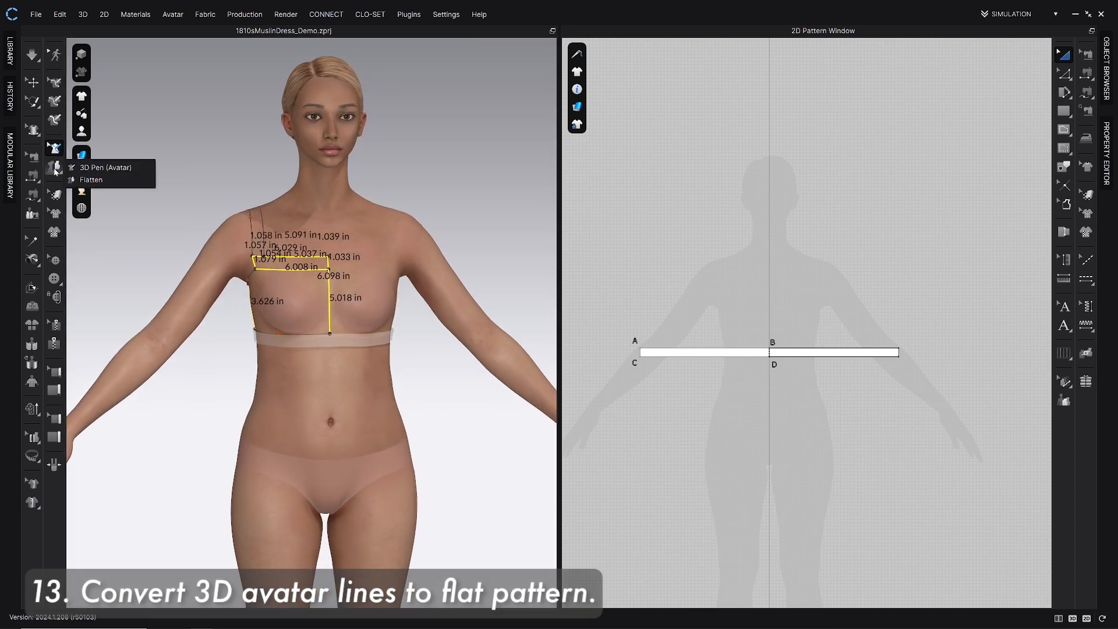
{"action": "left_click", "coordinate": [90, 179]}
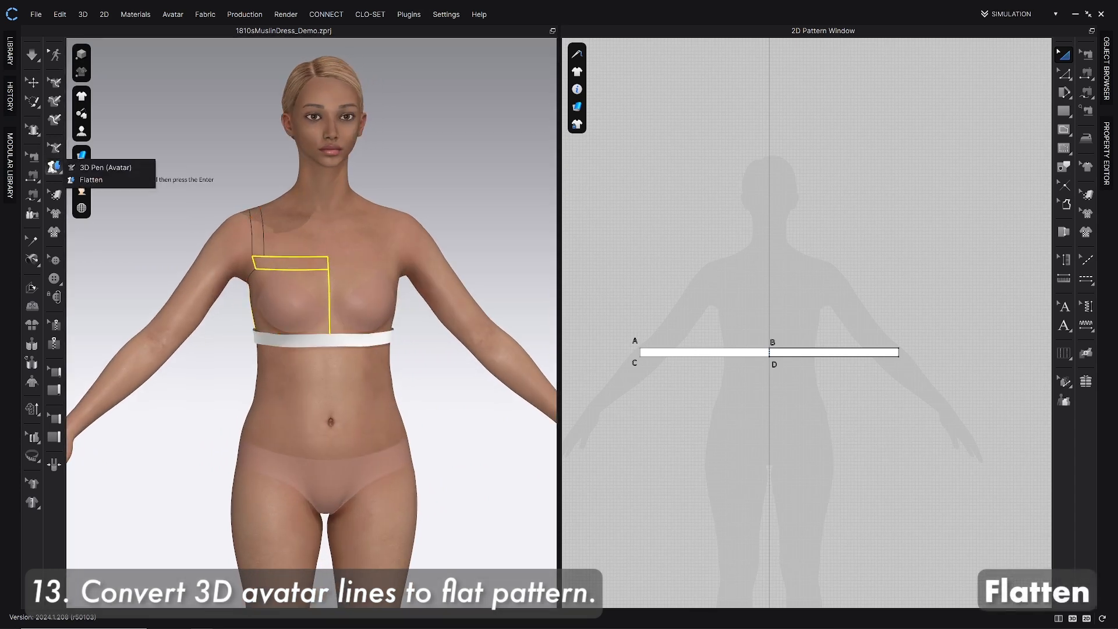
{"action": "left_click", "coordinate": [80, 170]}
{"action": "mouse_move", "coordinate": [53, 168]}
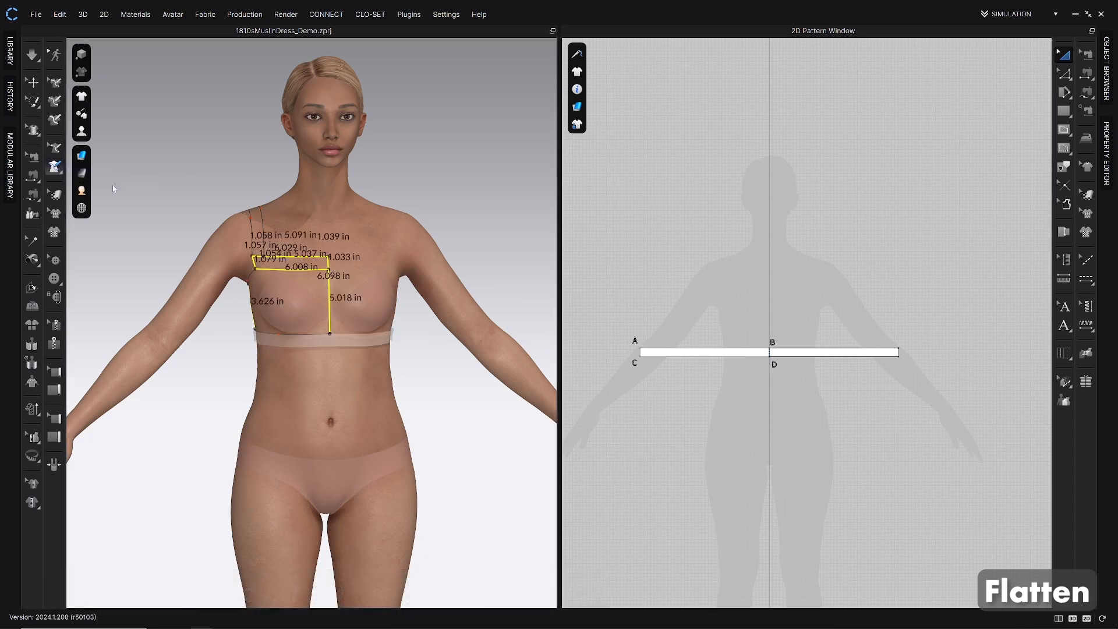
{"action": "left_click", "coordinate": [113, 184]}
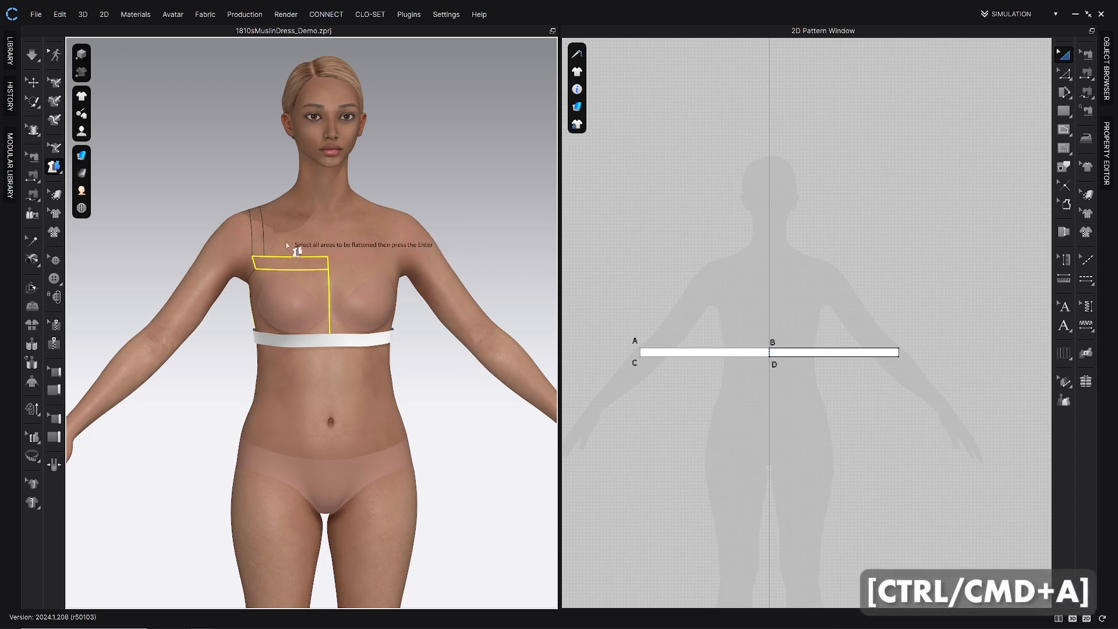
{"action": "key", "text": "ctrl+a"}
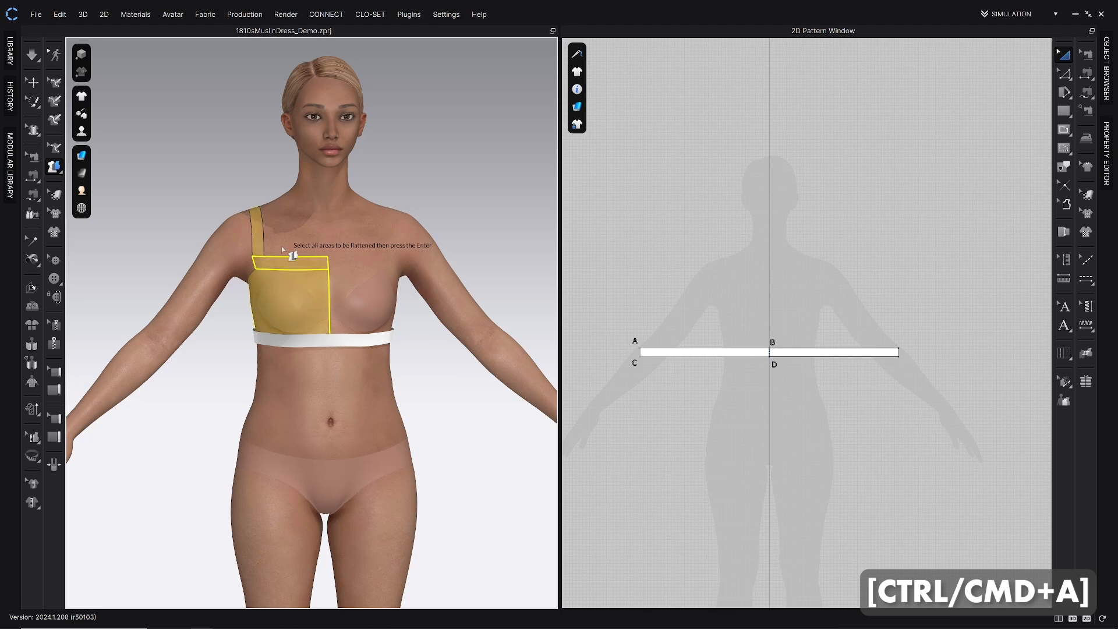
Flatten the selected bodice, neckband and strap areas into 2D pattern pieces.
{"action": "right_click_drag", "start_coordinate": [251, 245], "coordinate": [372, 252]}
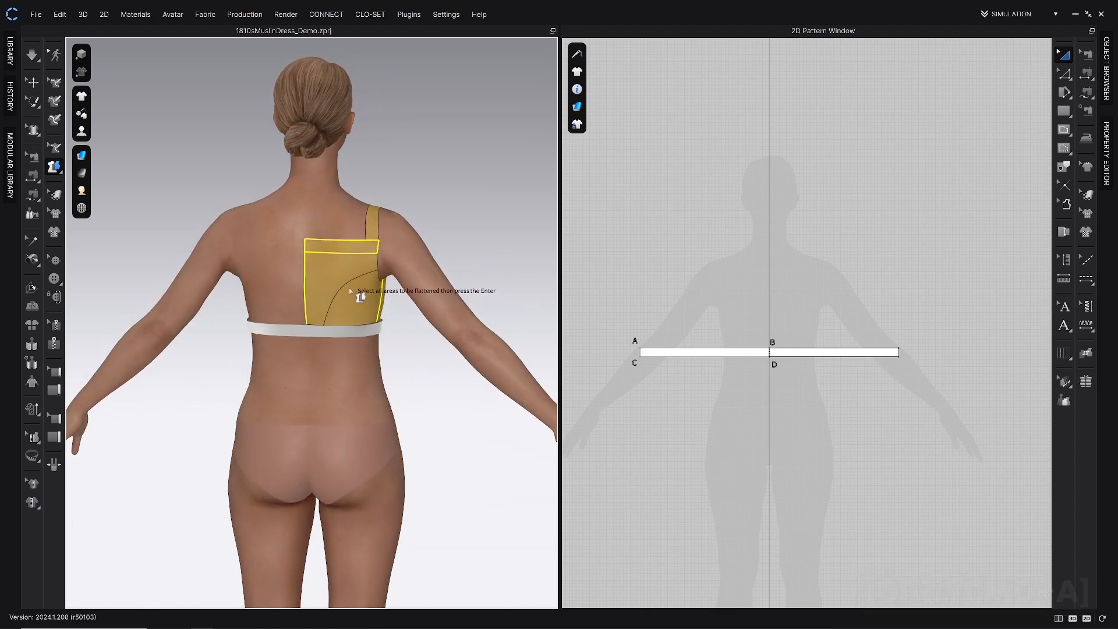
{"action": "right_click_drag", "start_coordinate": [361, 295], "coordinate": [232, 331]}
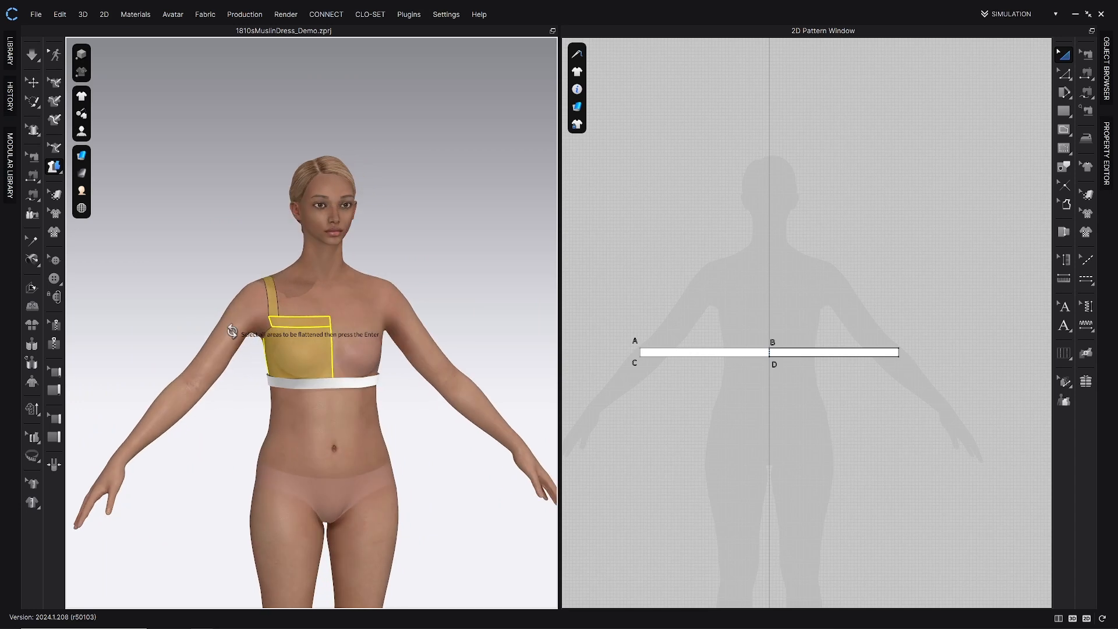
{"action": "scroll", "coordinate": [234, 335], "scroll_direction": "down", "scroll_amount": 2}
{"action": "scroll", "coordinate": [236, 335], "scroll_direction": "up", "scroll_amount": 4}
{"action": "middle_click_drag", "start_coordinate": [238, 336], "coordinate": [250, 315]}
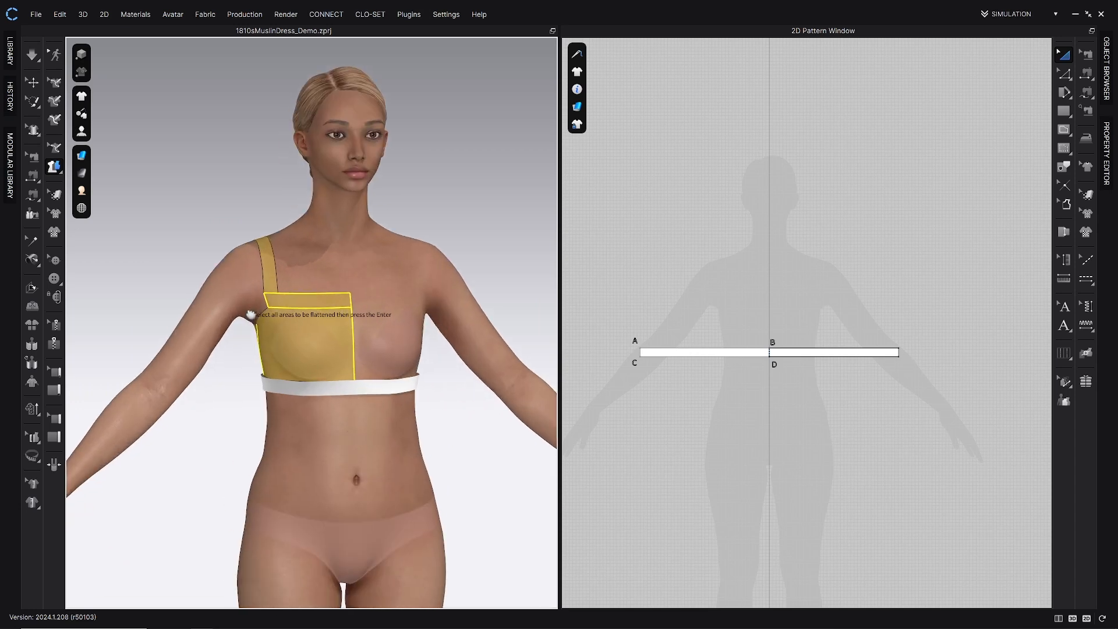
{"action": "right_click_drag", "start_coordinate": [251, 313], "coordinate": [337, 304]}
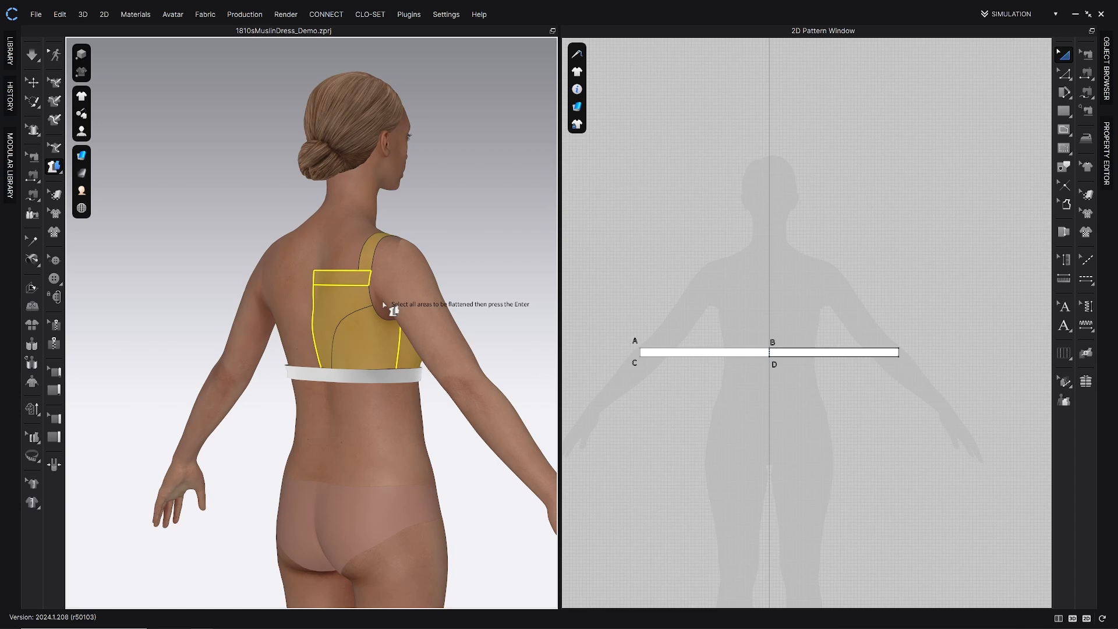
{"action": "scroll", "coordinate": [384, 304], "scroll_direction": "up", "scroll_amount": 2}
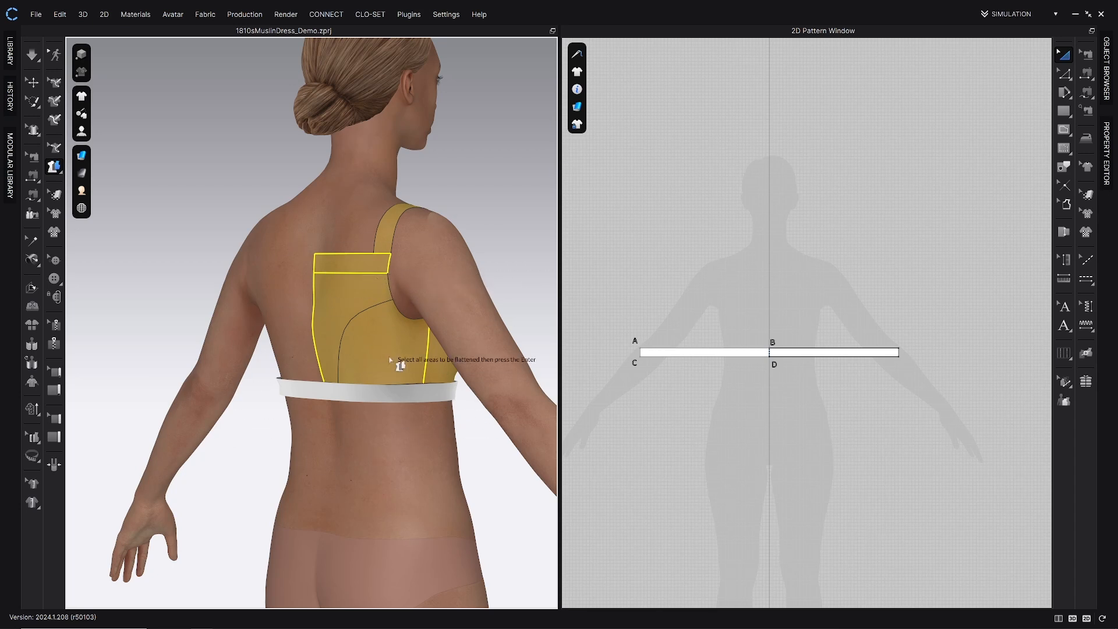
{"action": "scroll", "coordinate": [390, 359], "scroll_direction": "down", "scroll_amount": 5}
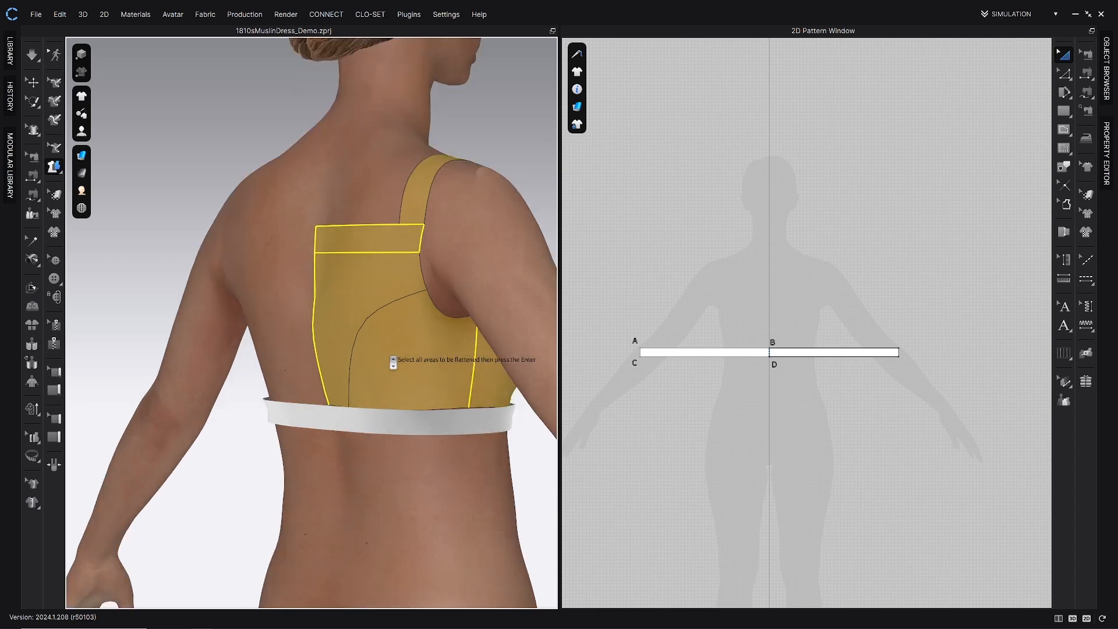
{"action": "right_click_drag", "start_coordinate": [392, 357], "coordinate": [351, 330]}
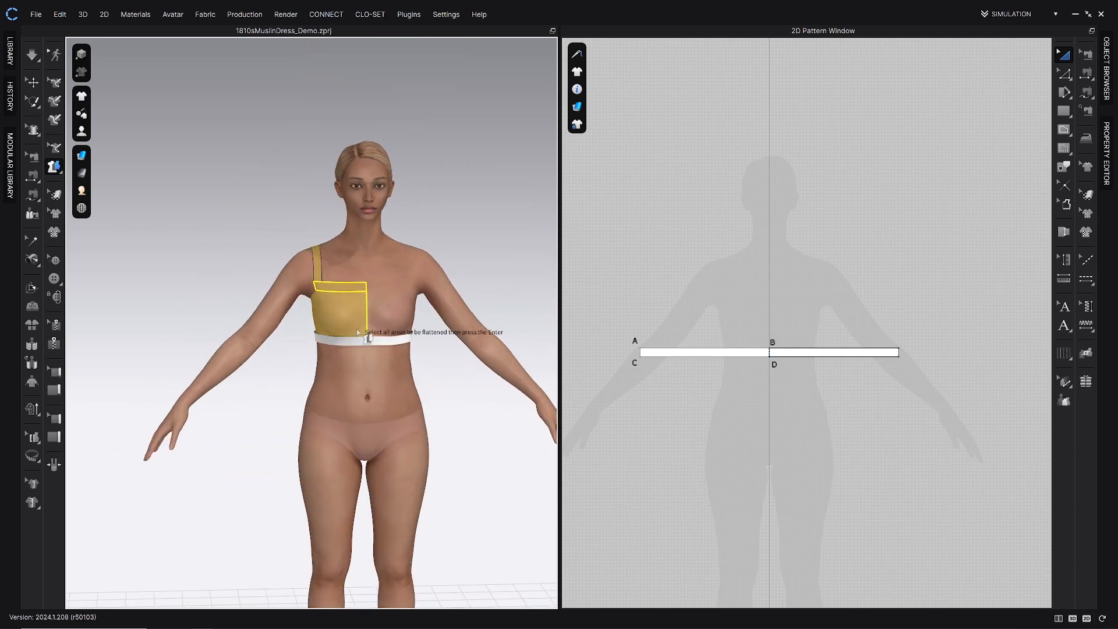
{"action": "key", "text": "Return"}
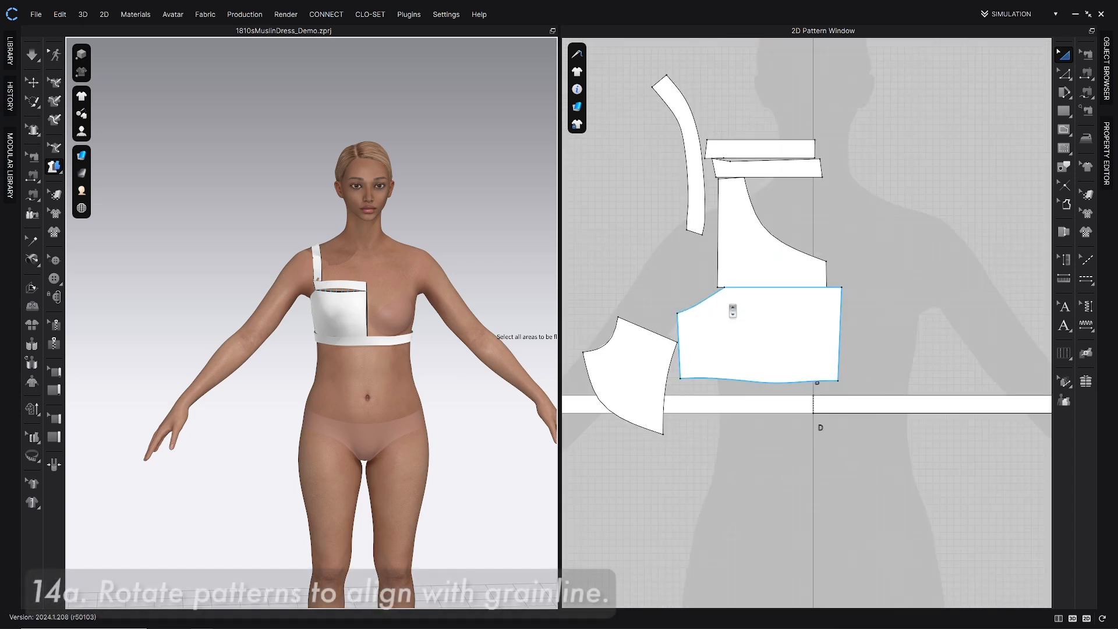
With Transform Pattern, move the back bodice piece clear of the other pieces, beyond the strap, and select it on the avatar.
{"action": "scroll", "coordinate": [774, 320], "scroll_direction": "down", "scroll_amount": 3}
{"action": "middle_click_drag", "start_coordinate": [769, 321], "coordinate": [755, 320]}
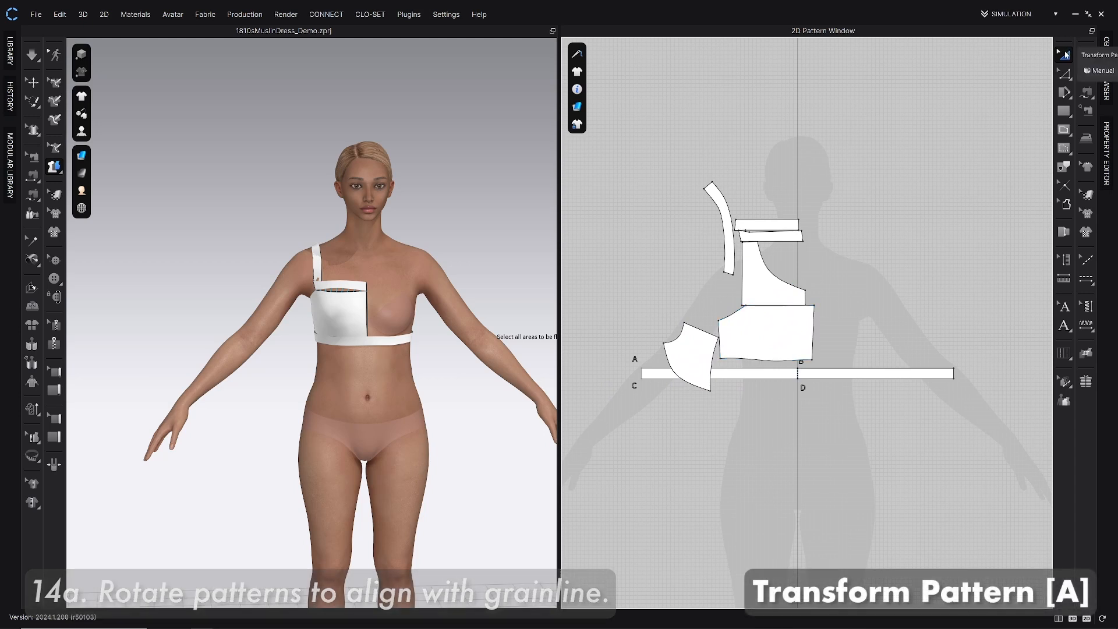
{"action": "scroll", "coordinate": [785, 348], "scroll_direction": "up", "scroll_amount": 5}
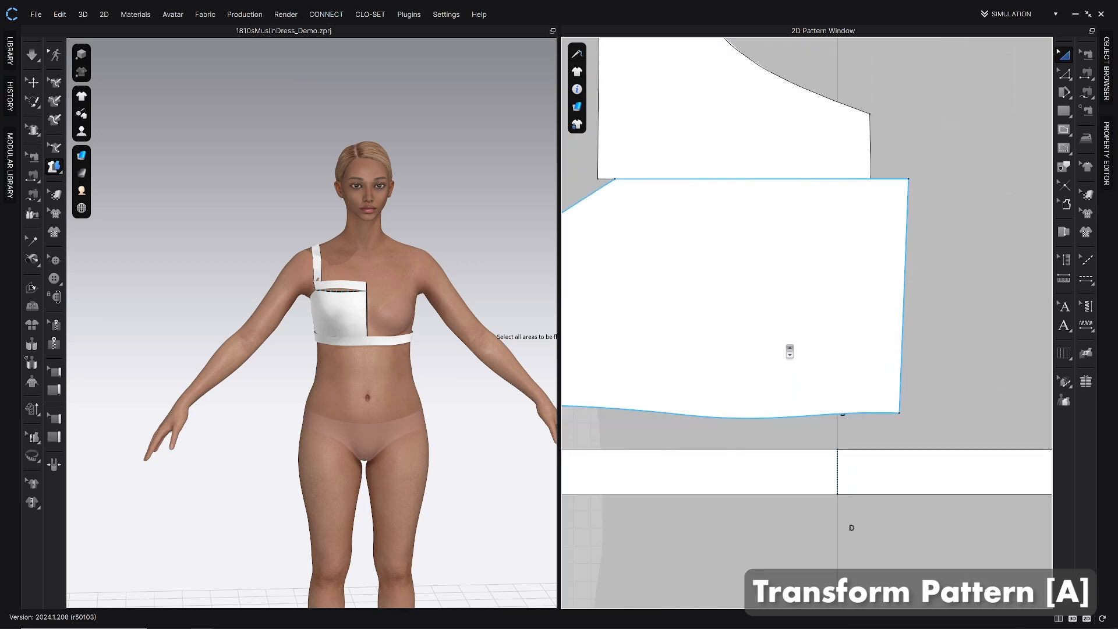
{"action": "scroll", "coordinate": [818, 372], "scroll_direction": "down", "scroll_amount": 5}
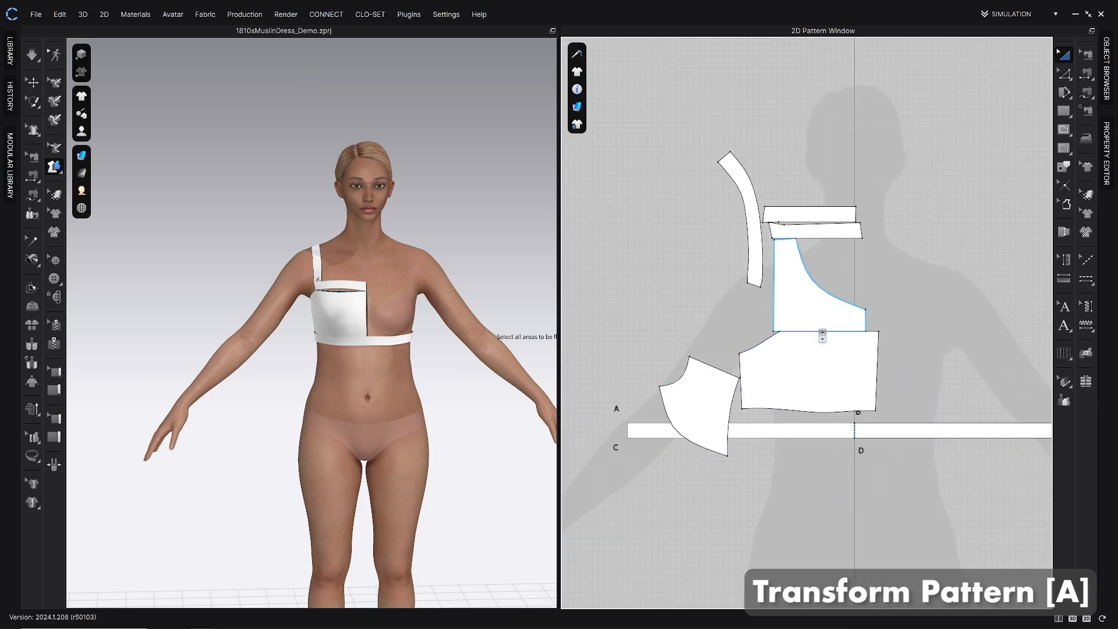
{"action": "left_click", "coordinate": [802, 300]}
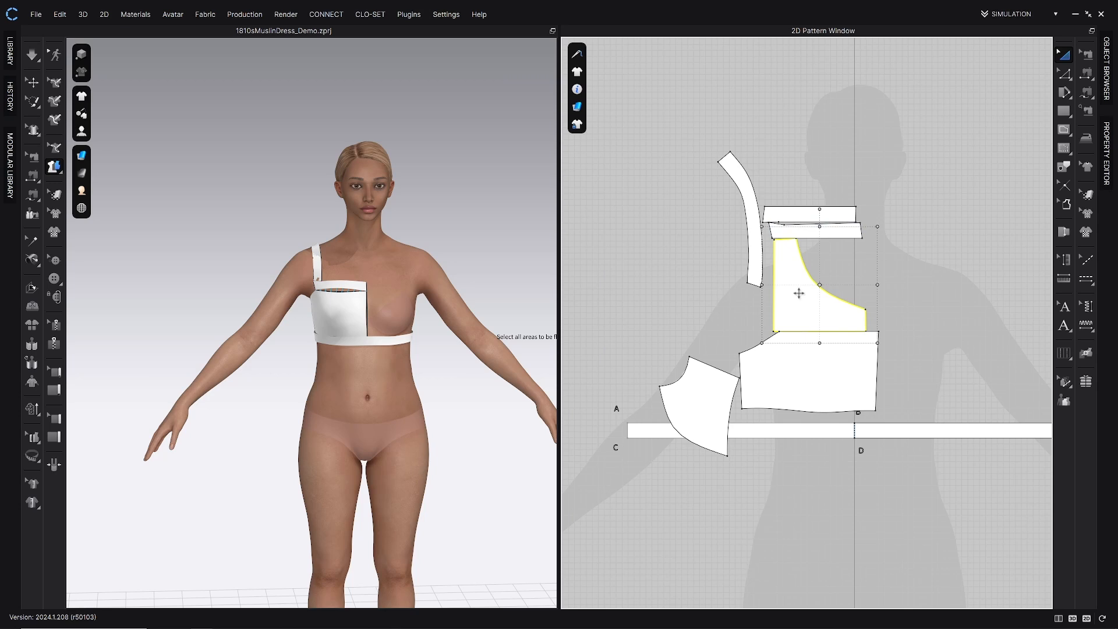
{"action": "left_click_drag", "start_coordinate": [799, 293], "coordinate": [665, 285]}
{"action": "right_click_drag", "start_coordinate": [402, 325], "coordinate": [379, 290]}
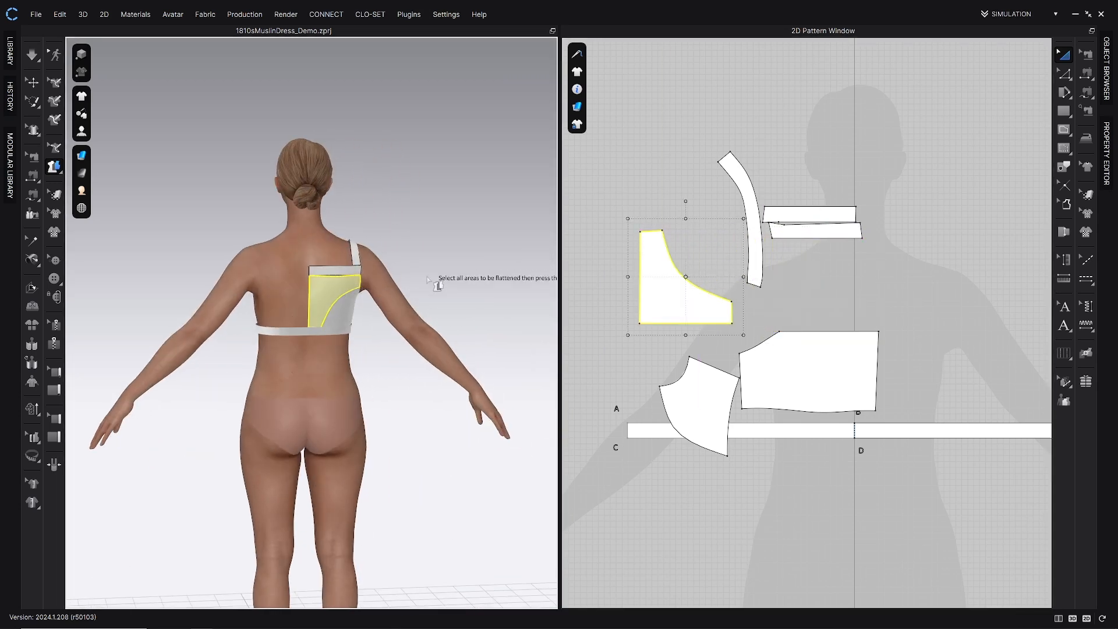
{"action": "key", "text": "z"}
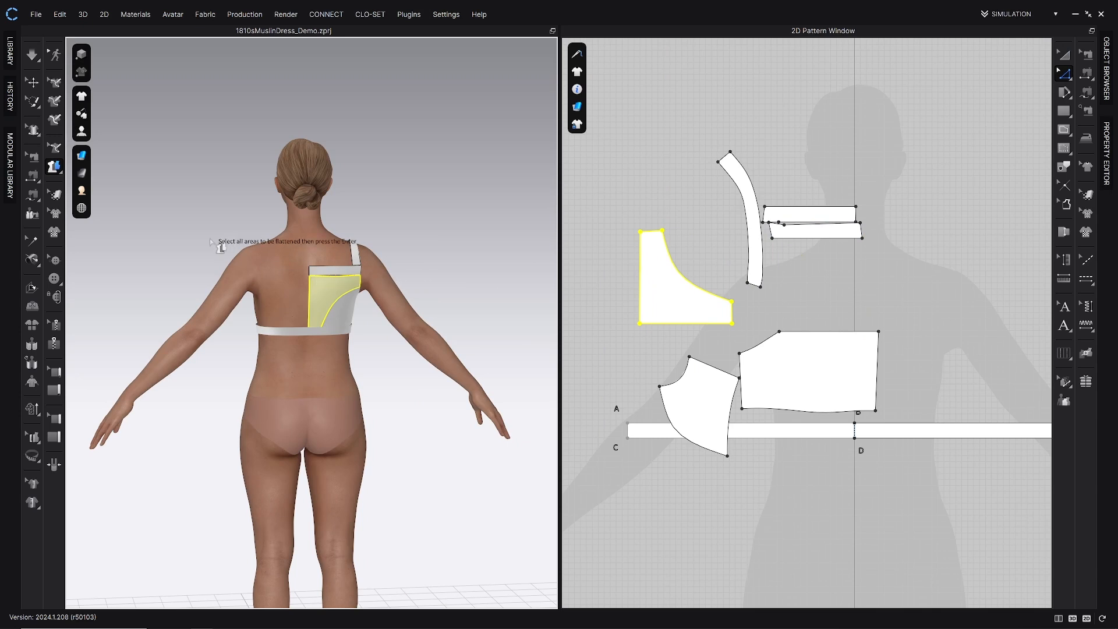
{"action": "key", "text": "q"}
{"action": "left_click", "coordinate": [314, 283]}
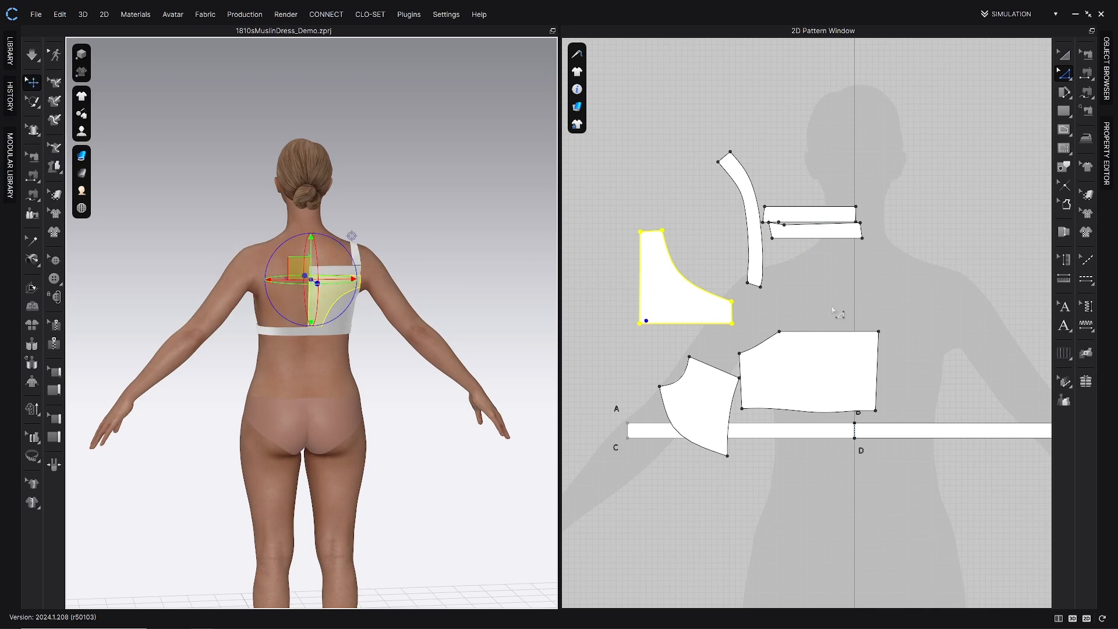
Rotate the back bodice piece a quarter turn clockwise so its center back edge is vertical, and nudge it slightly outward.
{"action": "key", "text": "a"}
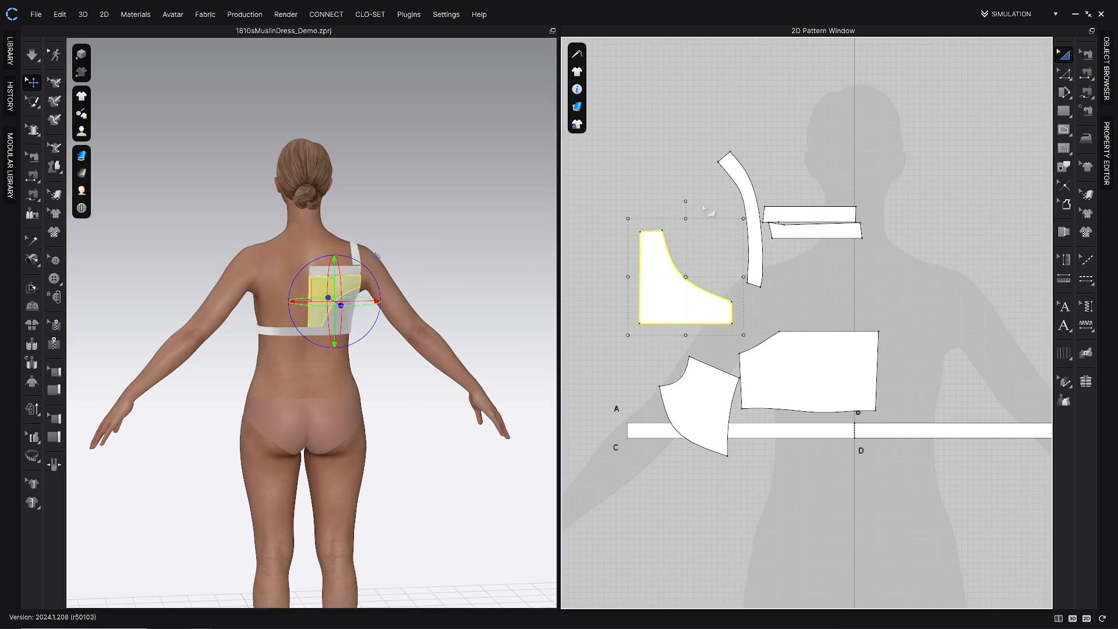
{"action": "left_click", "coordinate": [689, 203]}
{"action": "left_click", "coordinate": [672, 267]}
{"action": "left_click_drag", "start_coordinate": [686, 201], "coordinate": [738, 276]}
{"action": "scroll", "coordinate": [661, 251], "scroll_direction": "down", "scroll_amount": 2}
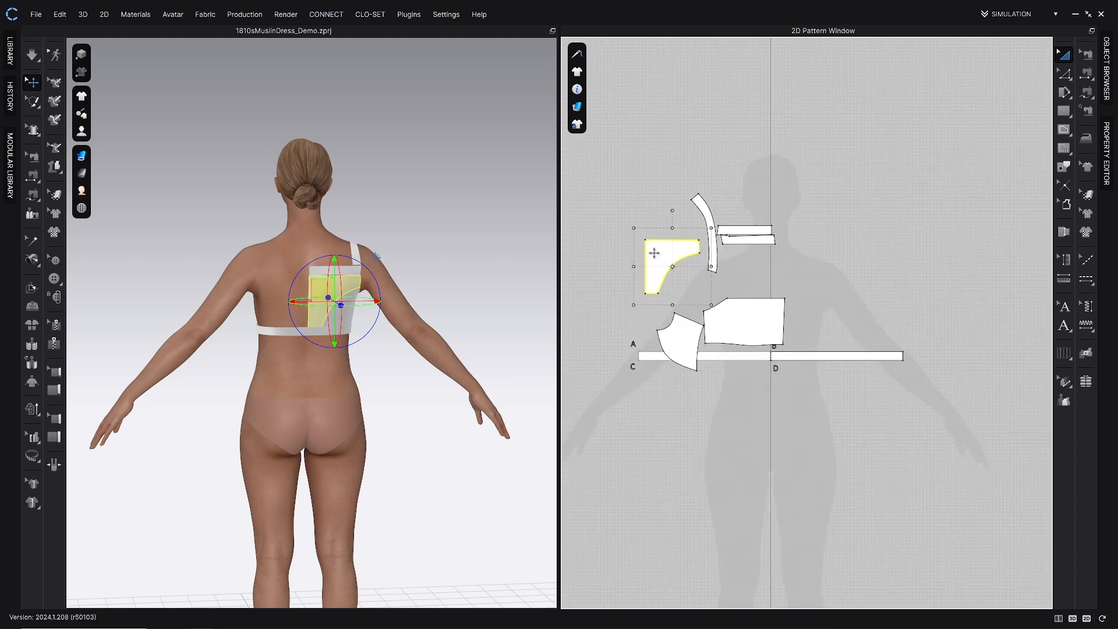
{"action": "scroll", "coordinate": [661, 251], "scroll_direction": "up", "scroll_amount": 5}
{"action": "left_click_drag", "start_coordinate": [661, 251], "coordinate": [654, 250]}
{"action": "scroll", "coordinate": [698, 447], "scroll_direction": "down", "scroll_amount": 4}
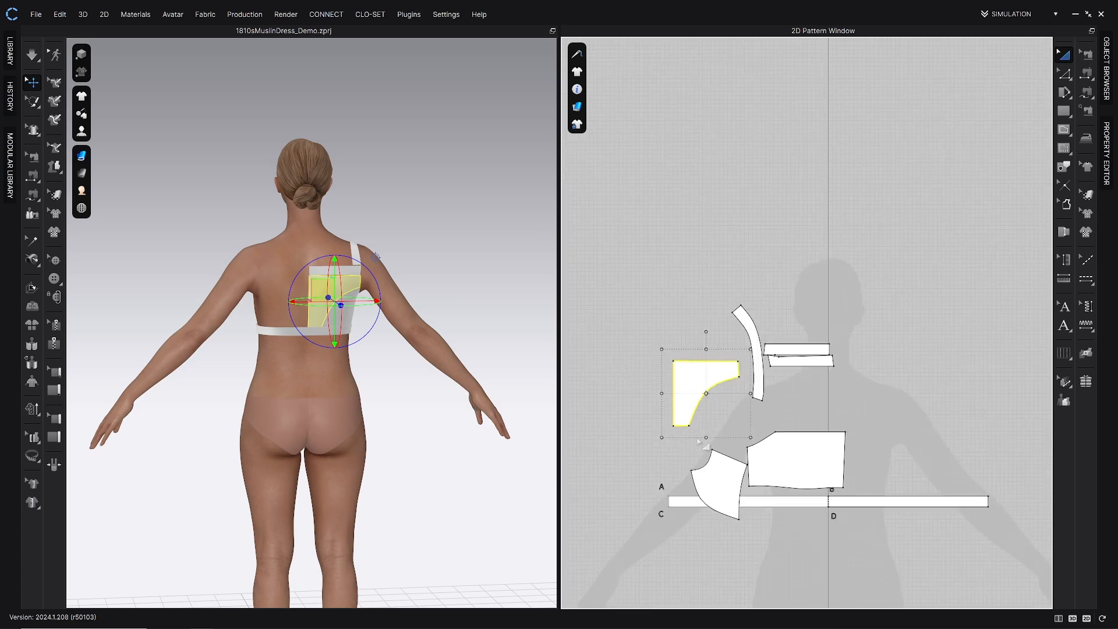
Move the front bodice piece up under the neckbands and align its upper center front corner with the vertical center axis.
{"action": "middle_click_drag", "start_coordinate": [698, 448], "coordinate": [645, 333]}
{"action": "left_click_drag", "start_coordinate": [755, 325], "coordinate": [736, 292]}
{"action": "scroll", "coordinate": [714, 343], "scroll_direction": "down", "scroll_amount": 3}
{"action": "scroll", "coordinate": [715, 348], "scroll_direction": "up", "scroll_amount": 5}
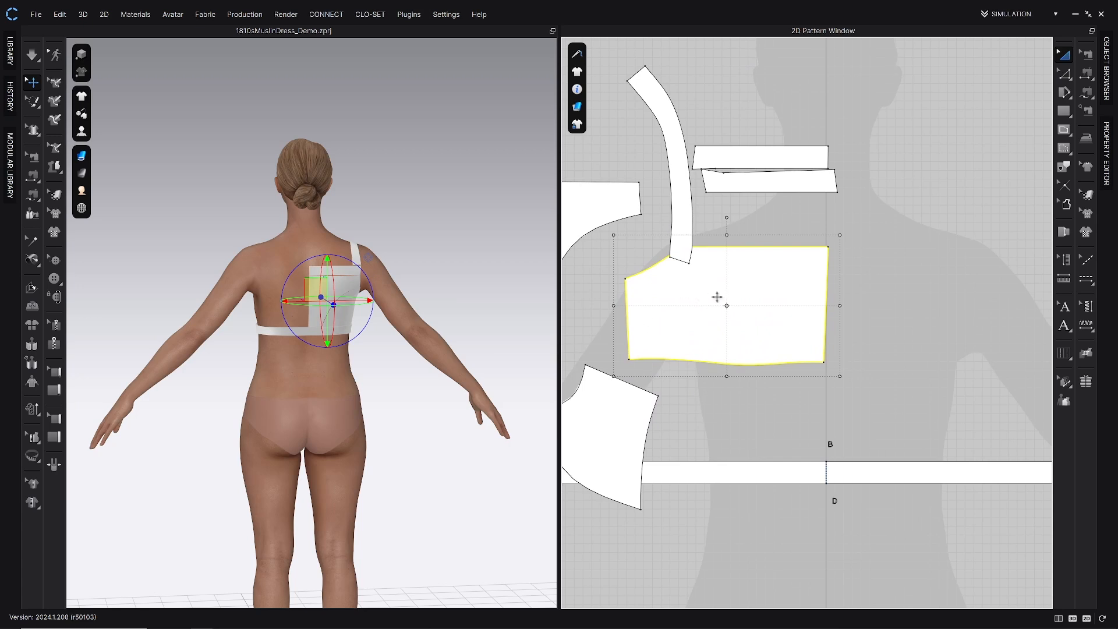
{"action": "middle_click_drag", "start_coordinate": [736, 306], "coordinate": [739, 334]}
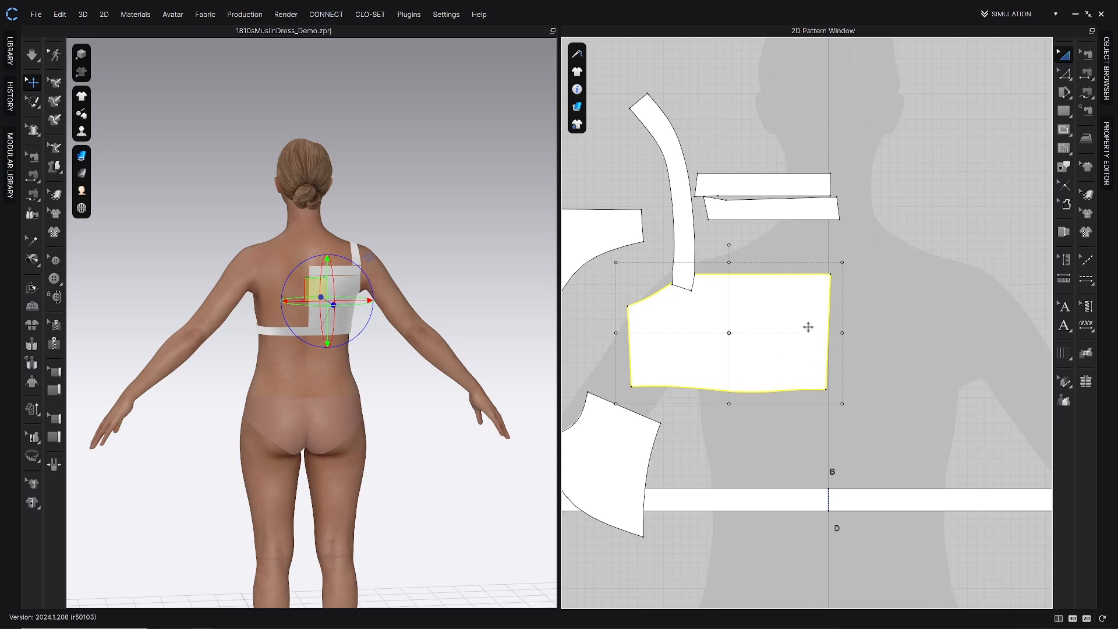
{"action": "left_click_drag", "start_coordinate": [769, 301], "coordinate": [766, 301]}
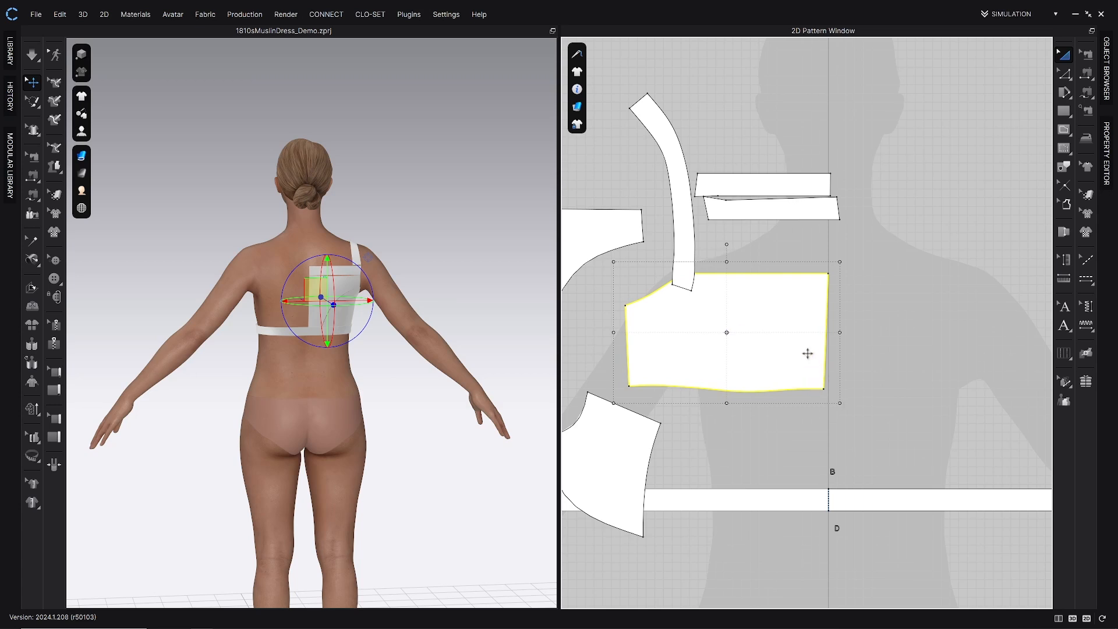
Move the curved side back piece between the back and front bodice pieces and rotate it clockwise to bring its armhole edge uppermost.
{"action": "middle_click_drag", "start_coordinate": [698, 346], "coordinate": [848, 341]}
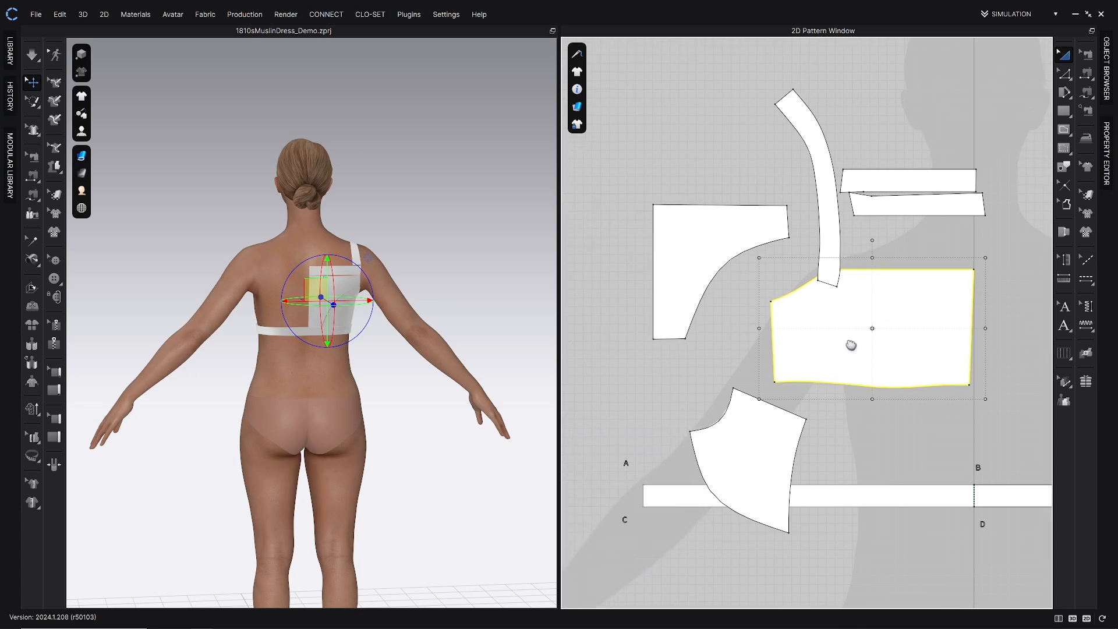
{"action": "left_click_drag", "start_coordinate": [746, 459], "coordinate": [717, 421]}
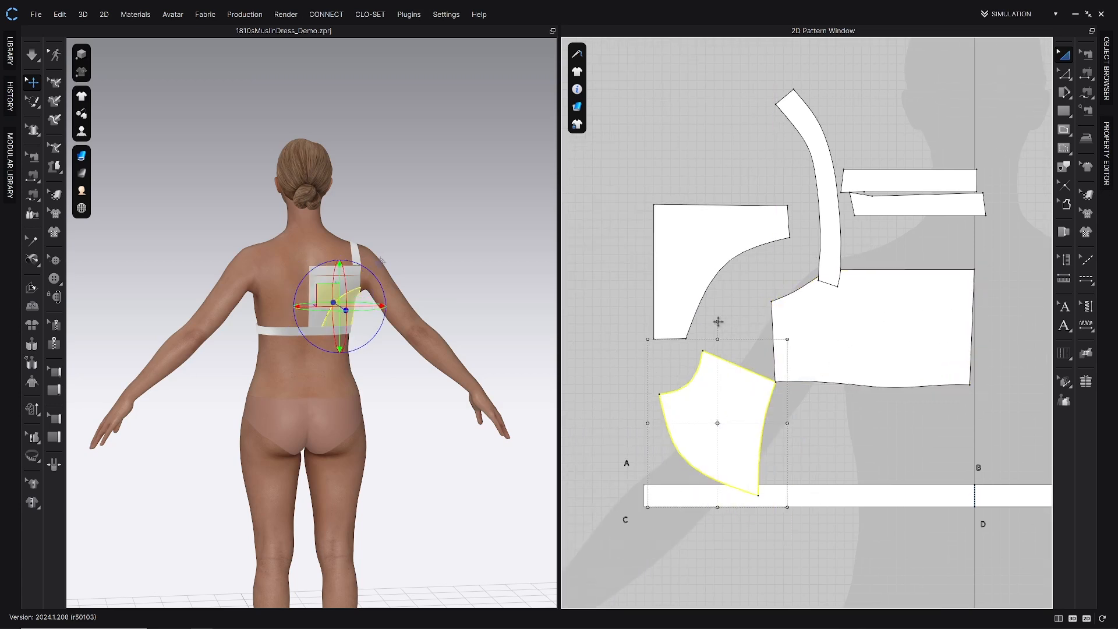
{"action": "mouse_move", "coordinate": [719, 322]}
{"action": "left_mouse_down"}
{"action": "mouse_move", "coordinate": [809, 408]}
{"action": "mouse_move", "coordinate": [735, 324]}
{"action": "left_mouse_up"}
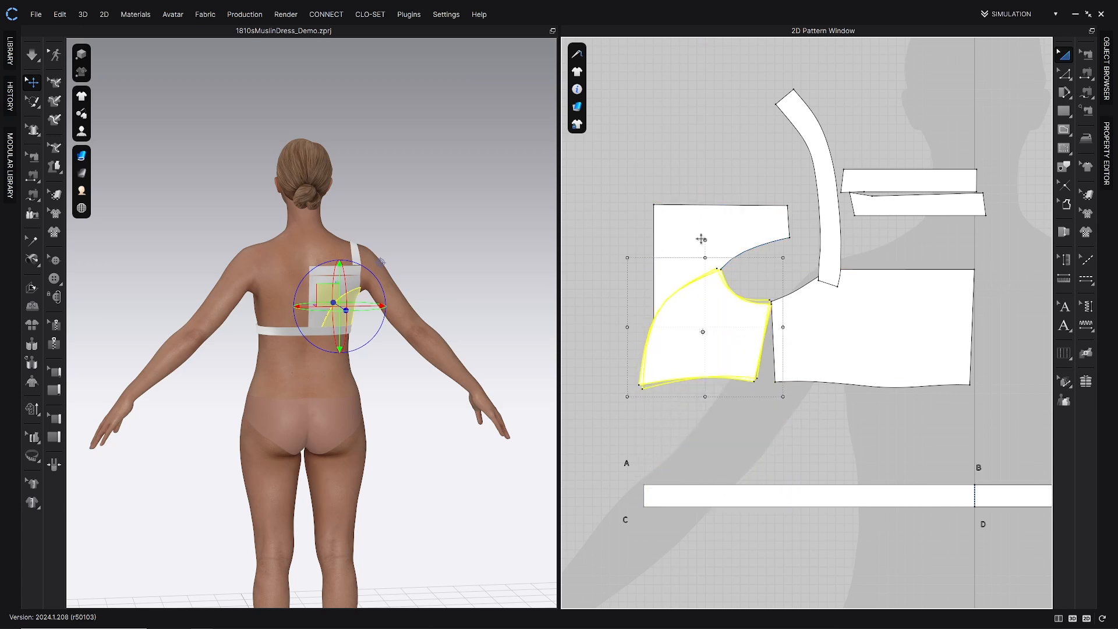
{"action": "left_click_drag", "start_coordinate": [701, 239], "coordinate": [682, 238]}
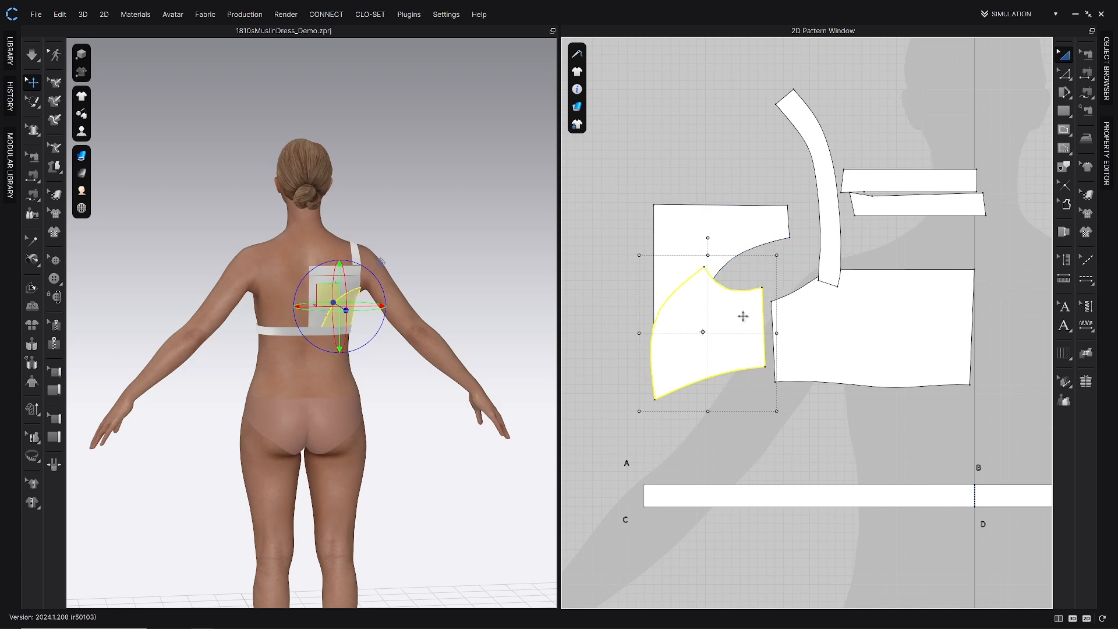
{"action": "left_click_drag", "start_coordinate": [743, 316], "coordinate": [743, 341]}
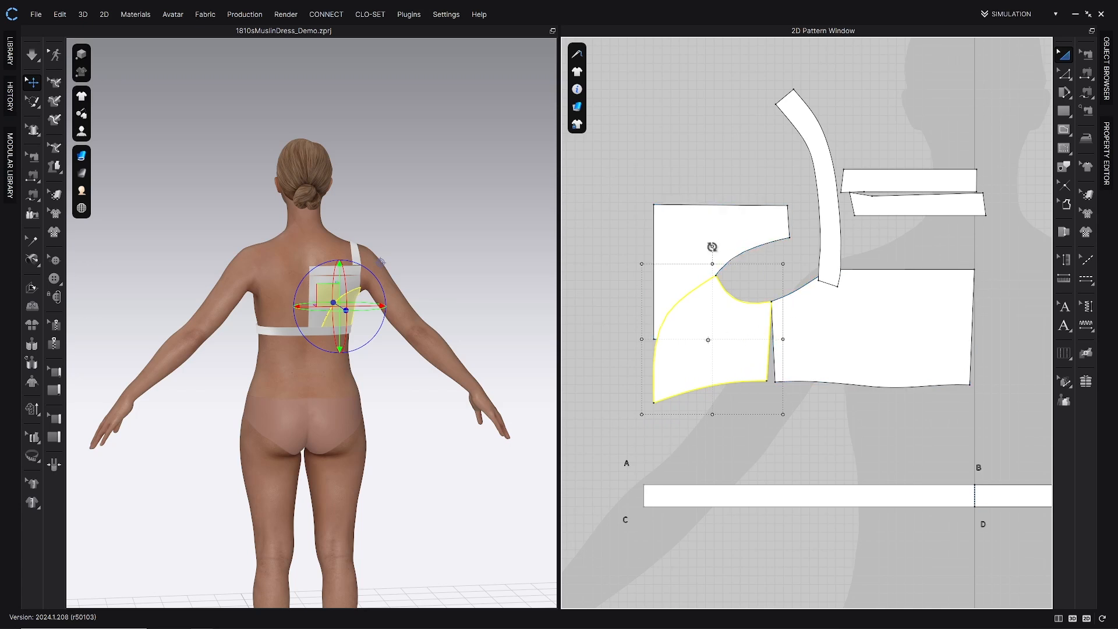
Fine-tune the side back piece's rotation and position until its underarm corner meets the front bodice's, and switch to Edit Pattern.
{"action": "left_click_drag", "start_coordinate": [712, 246], "coordinate": [724, 246]}
{"action": "scroll", "coordinate": [747, 409], "scroll_direction": "up", "scroll_amount": 6}
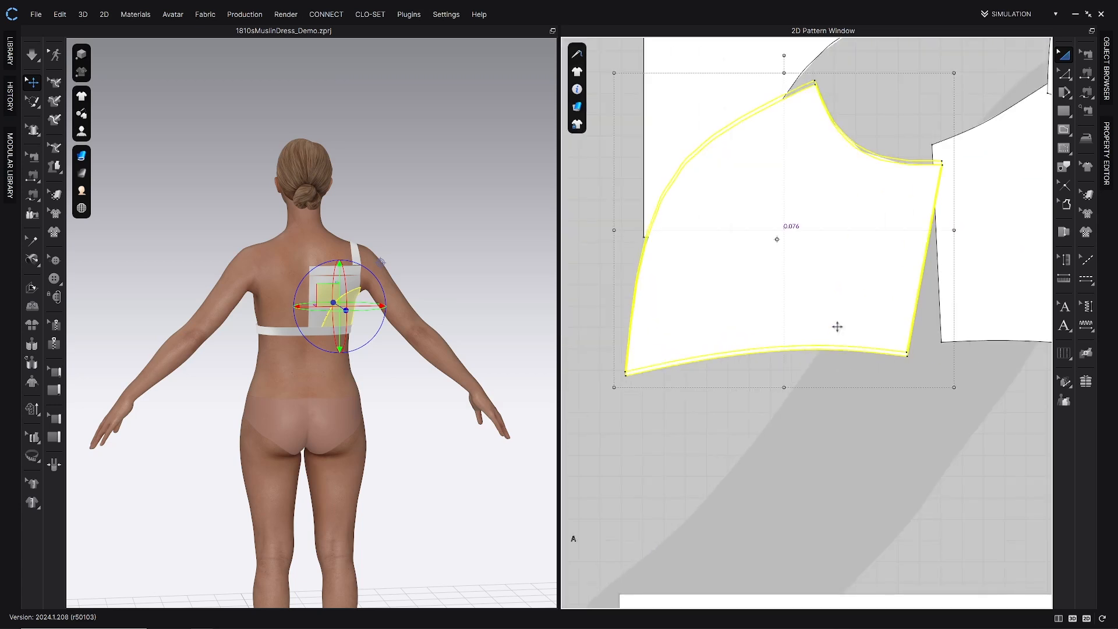
{"action": "left_click_drag", "start_coordinate": [836, 324], "coordinate": [837, 298]}
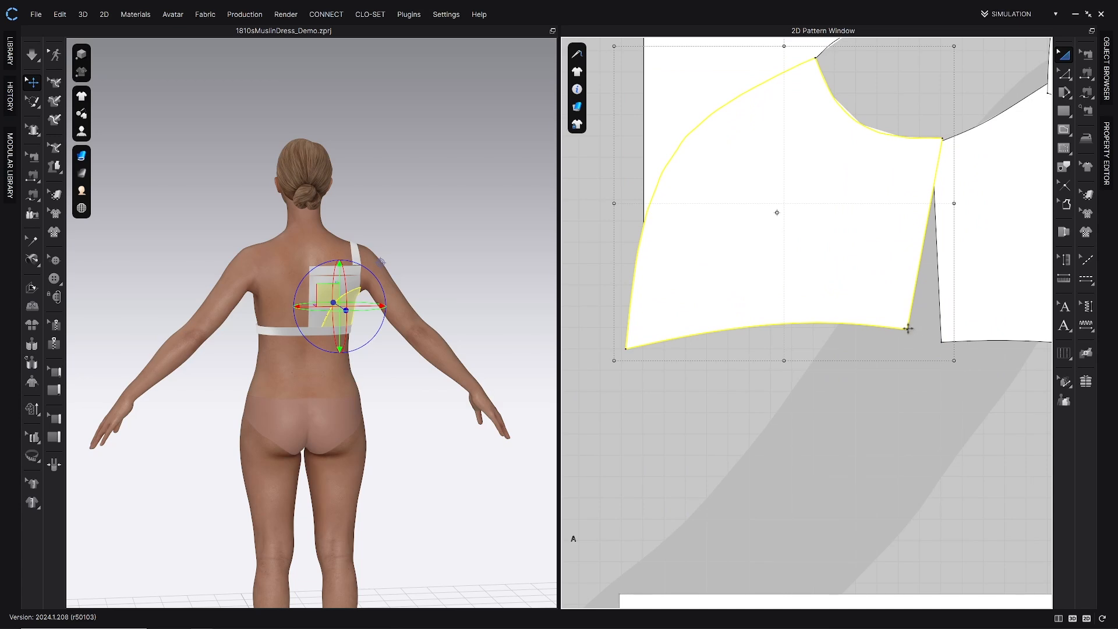
{"action": "key", "text": "z"}
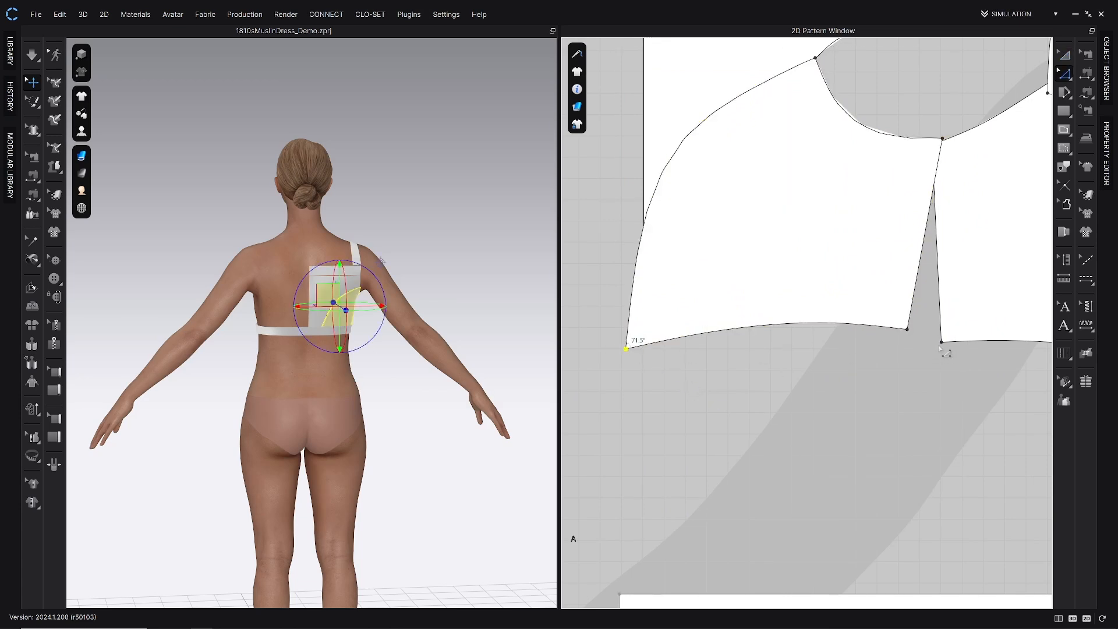
Rotate the side back piece slightly clockwise until its two lower corners are level, and nudge it into line beside the front bodice piece.
{"action": "scroll", "coordinate": [868, 290], "scroll_direction": "up", "scroll_amount": 7}
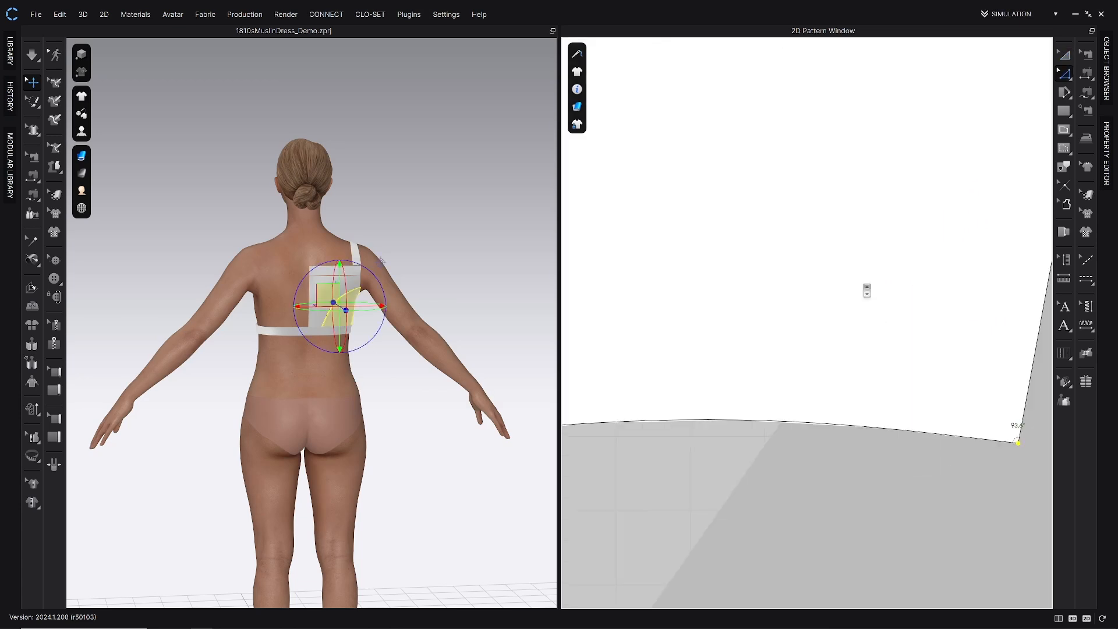
{"action": "scroll", "coordinate": [868, 290], "scroll_direction": "down", "scroll_amount": 6}
{"action": "middle_click_drag", "start_coordinate": [868, 290], "coordinate": [858, 343]}
{"action": "key", "text": "a"}
{"action": "left_click", "coordinate": [836, 303]}
{"action": "scroll", "coordinate": [827, 279], "scroll_direction": "down", "scroll_amount": 3}
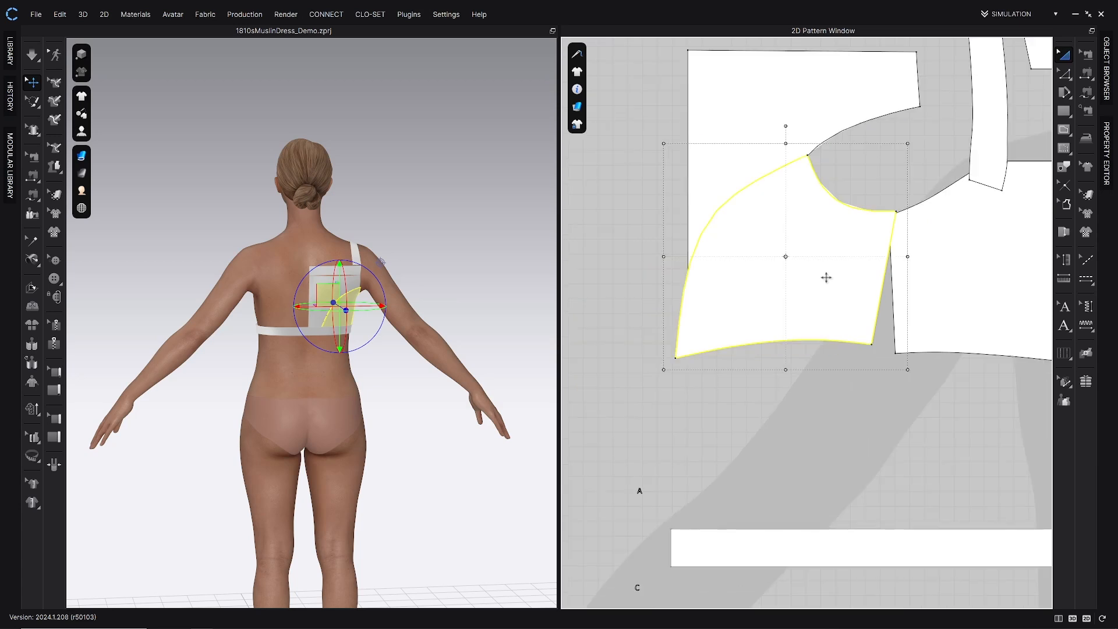
{"action": "left_click_drag", "start_coordinate": [788, 125], "coordinate": [795, 129]}
{"action": "scroll", "coordinate": [839, 338], "scroll_direction": "down", "scroll_amount": 2}
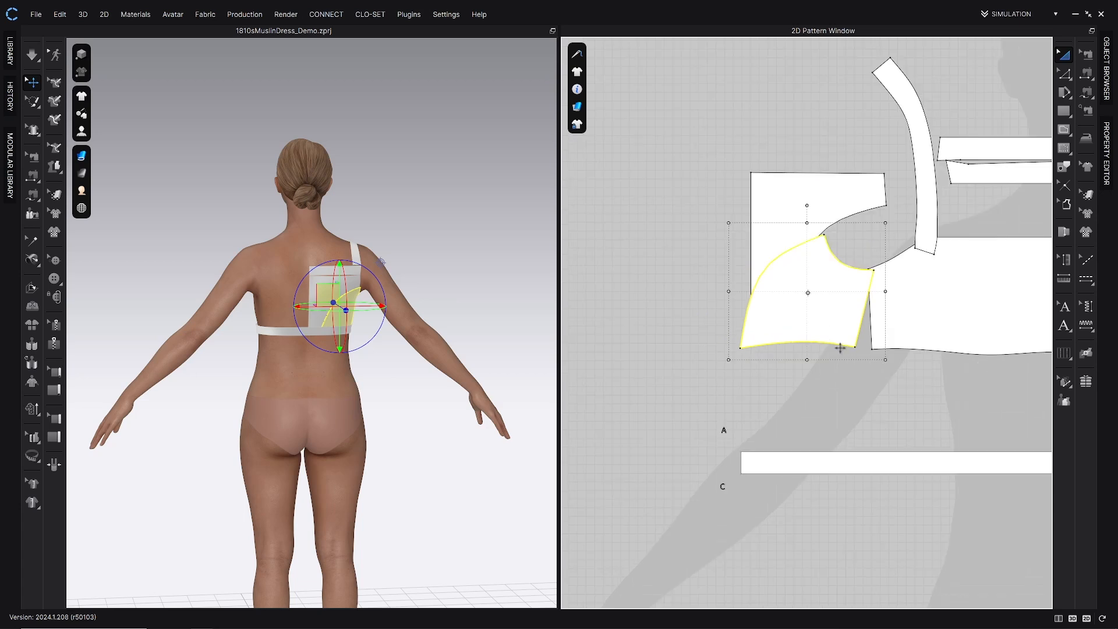
{"action": "scroll", "coordinate": [849, 350], "scroll_direction": "up", "scroll_amount": 6}
{"action": "left_click_drag", "start_coordinate": [850, 320], "coordinate": [850, 329]}
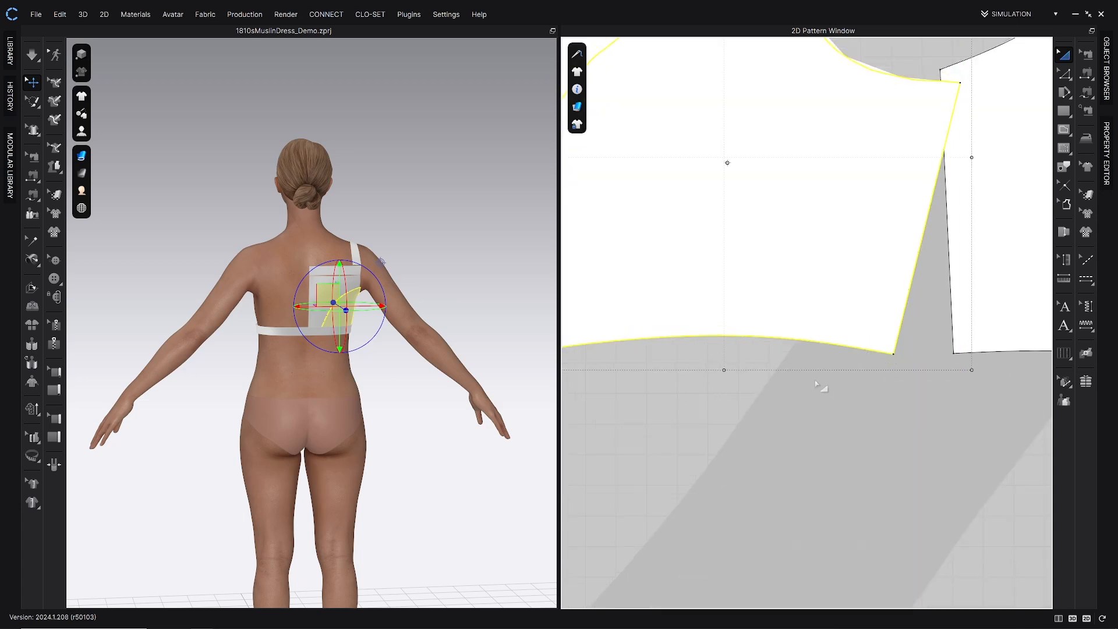
{"action": "scroll", "coordinate": [825, 303], "scroll_direction": "down", "scroll_amount": 2}
{"action": "middle_click_drag", "start_coordinate": [827, 321], "coordinate": [822, 336]}
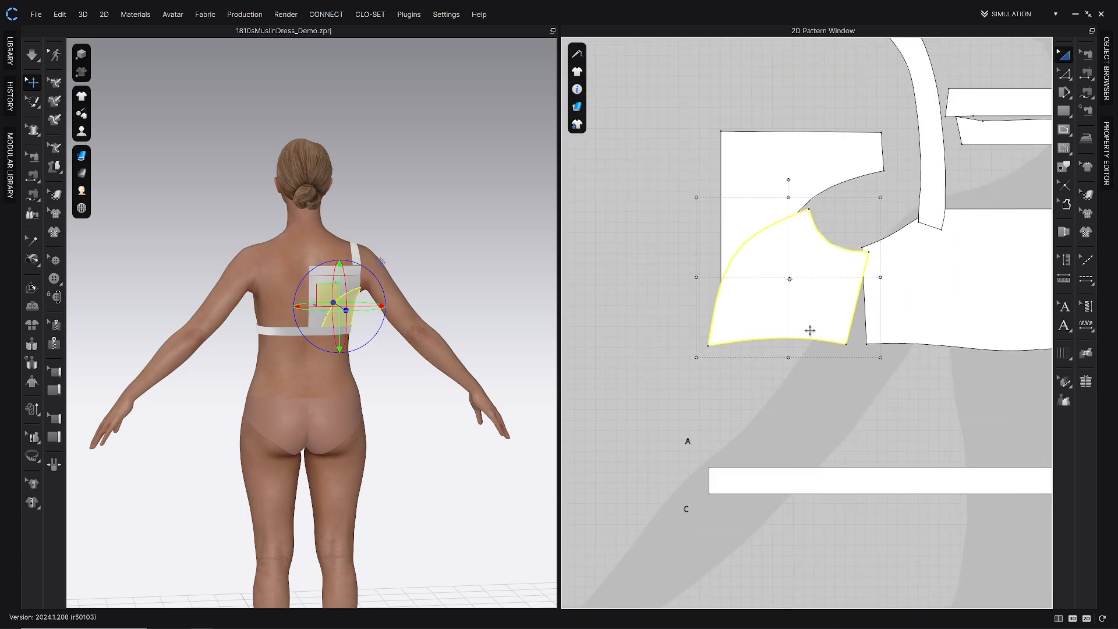
Move the back bodice piece outward past the side back piece's curved edge, leaving small gaps between the back, side back and front bodice pieces.
{"action": "left_click_drag", "start_coordinate": [786, 167], "coordinate": [691, 197]}
{"action": "left_click_drag", "start_coordinate": [824, 282], "coordinate": [822, 282]}
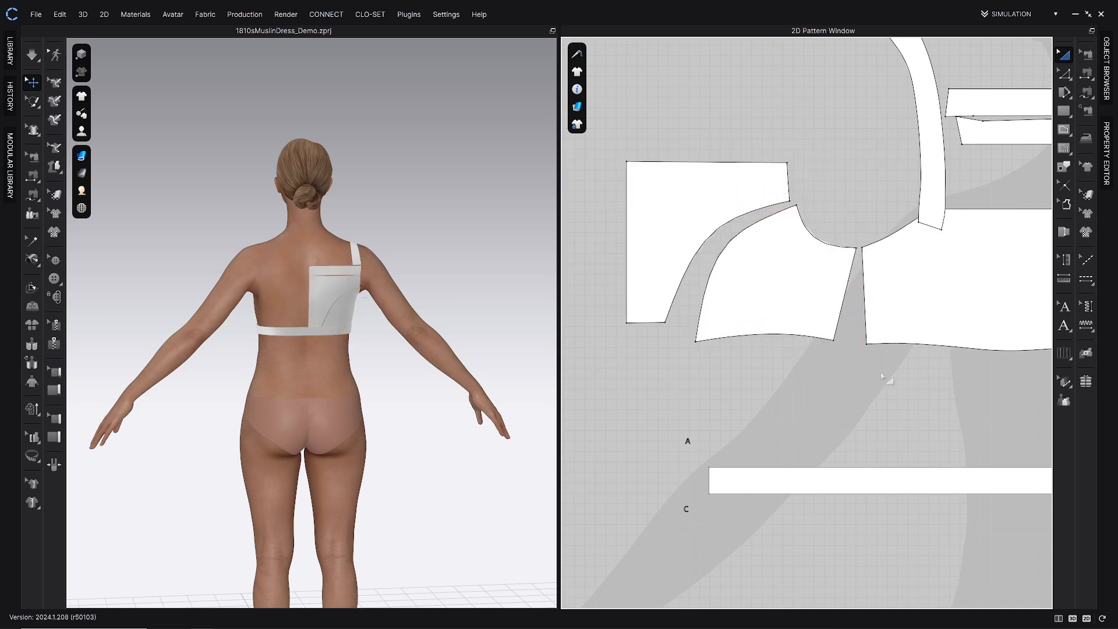
{"action": "middle_click_drag", "start_coordinate": [891, 384], "coordinate": [864, 414]}
{"action": "left_click_drag", "start_coordinate": [657, 258], "coordinate": [652, 261]}
{"action": "middle_click_drag", "start_coordinate": [841, 319], "coordinate": [814, 393]}
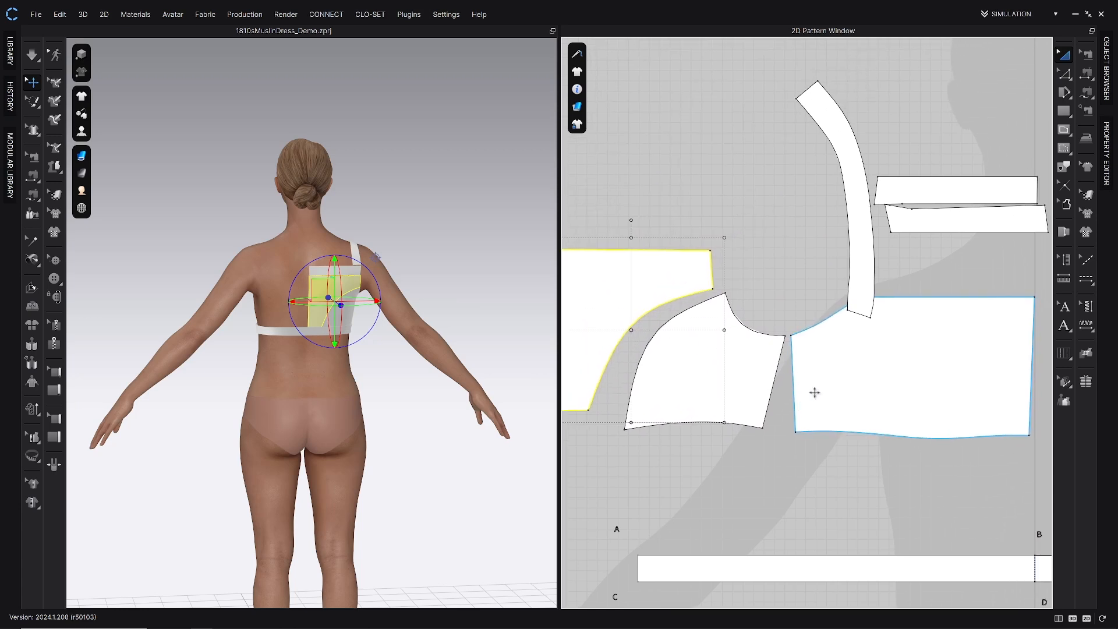
{"action": "scroll", "coordinate": [844, 379], "scroll_direction": "up", "scroll_amount": 2}
{"action": "scroll", "coordinate": [855, 363], "scroll_direction": "down", "scroll_amount": 4}
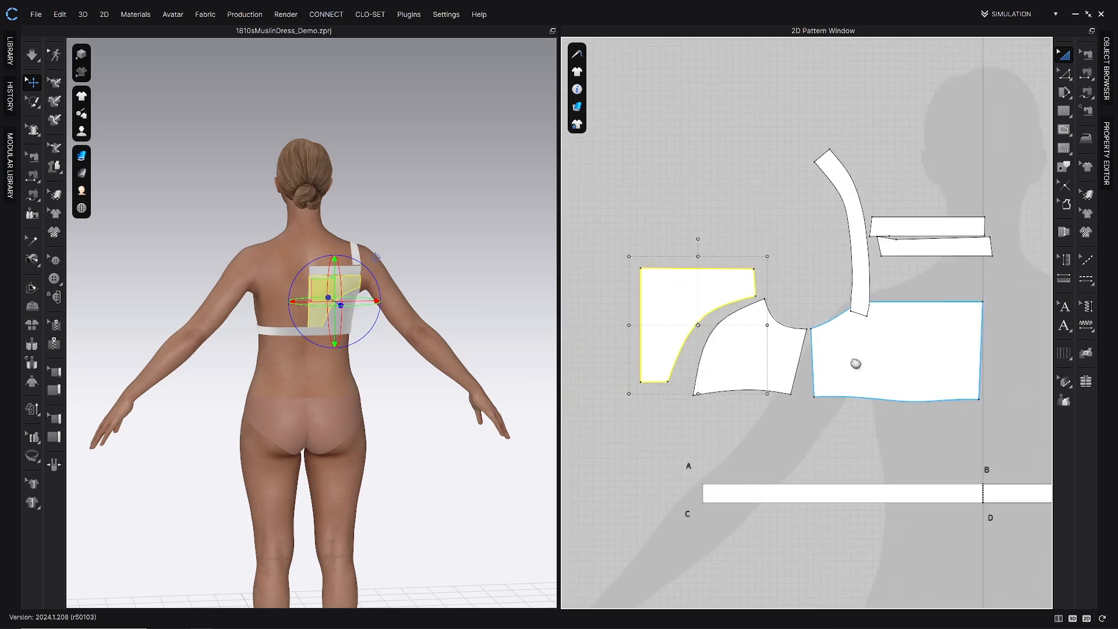
Move the shoulder strap clear, rotate the back neckband half a turn, and place it directly above the back bodice piece.
{"action": "left_click_drag", "start_coordinate": [887, 227], "coordinate": [887, 275]}
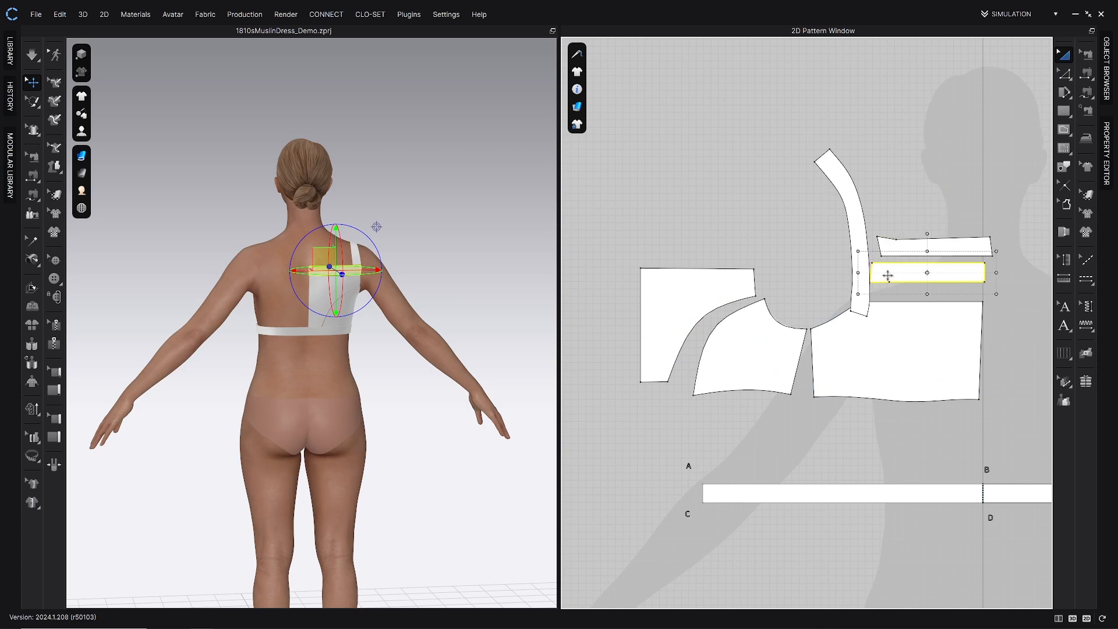
{"action": "left_click_drag", "start_coordinate": [852, 241], "coordinate": [858, 126]}
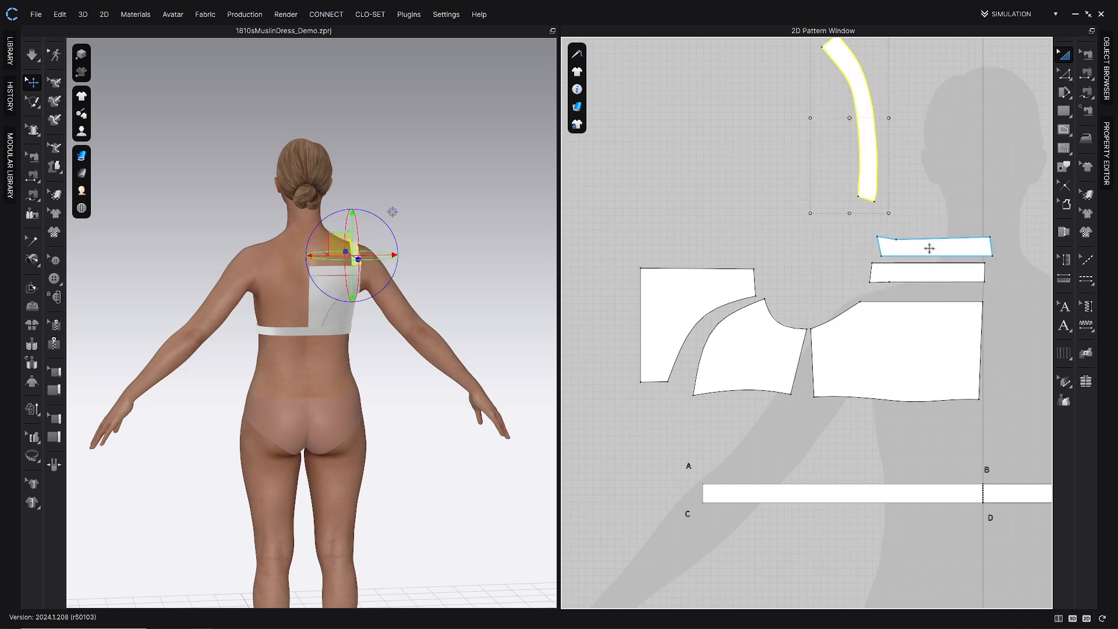
{"action": "left_click", "coordinate": [929, 249]}
{"action": "left_click", "coordinate": [906, 274]}
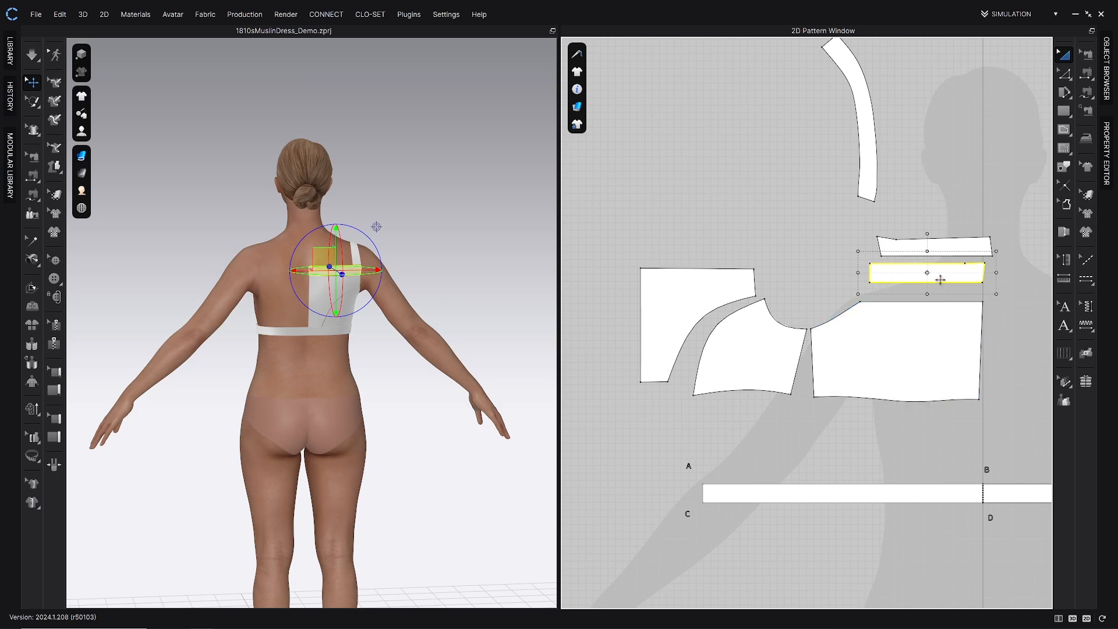
{"action": "left_click_drag", "start_coordinate": [941, 280], "coordinate": [717, 248]}
{"action": "left_click", "coordinate": [755, 188]}
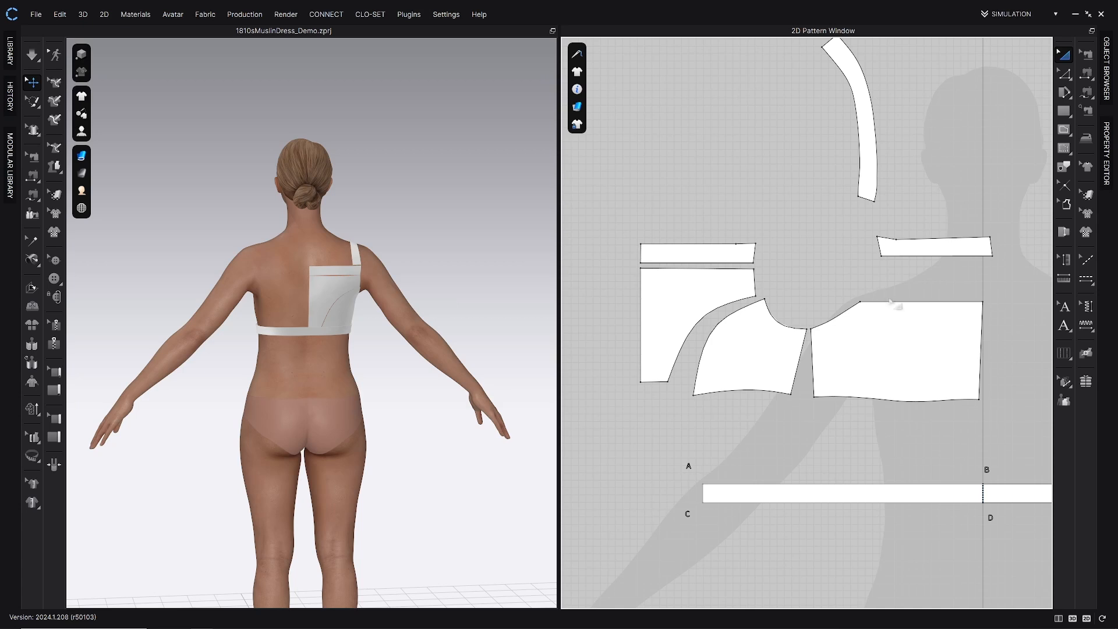
Place the front neckband just above the front bodice piece and bring the curved shoulder strap down above it.
{"action": "left_click_drag", "start_coordinate": [951, 246], "coordinate": [957, 282]}
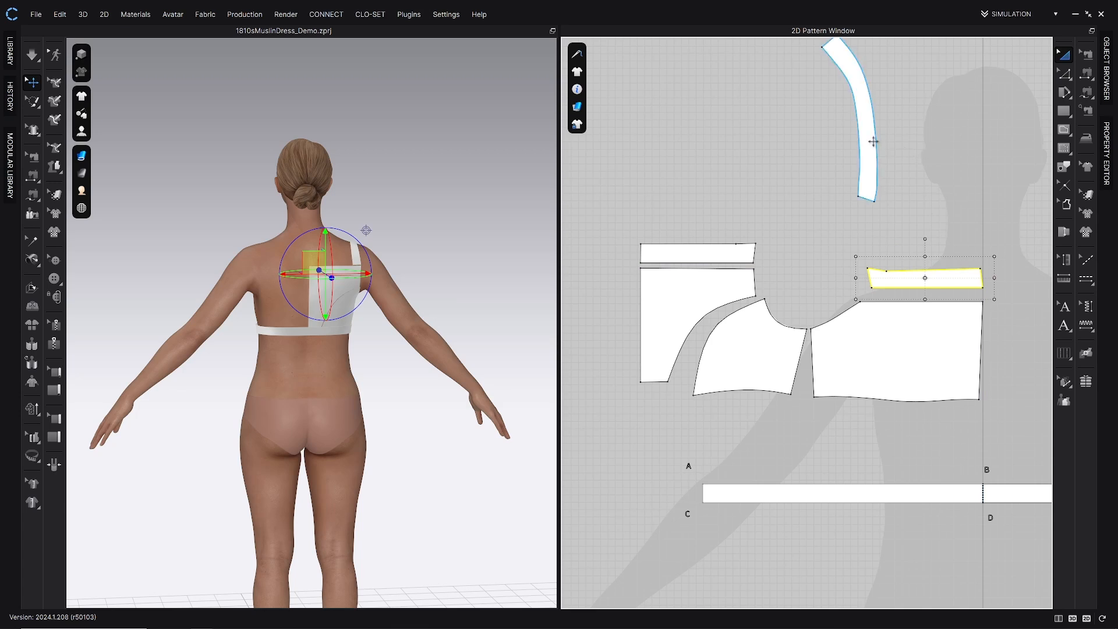
{"action": "left_click_drag", "start_coordinate": [869, 145], "coordinate": [881, 194]}
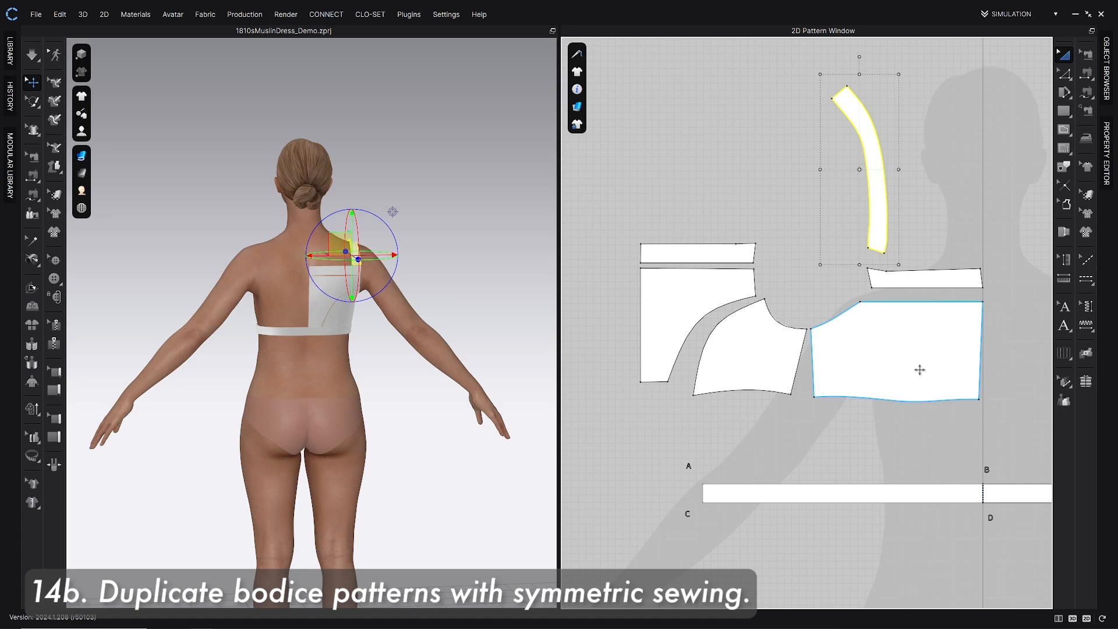
Select all six bodice, neckband and strap pieces and duplicate them with symmetric sewing, placing the mirrored copies across the vertical center axis.
{"action": "scroll", "coordinate": [899, 338], "scroll_direction": "down", "scroll_amount": 3}
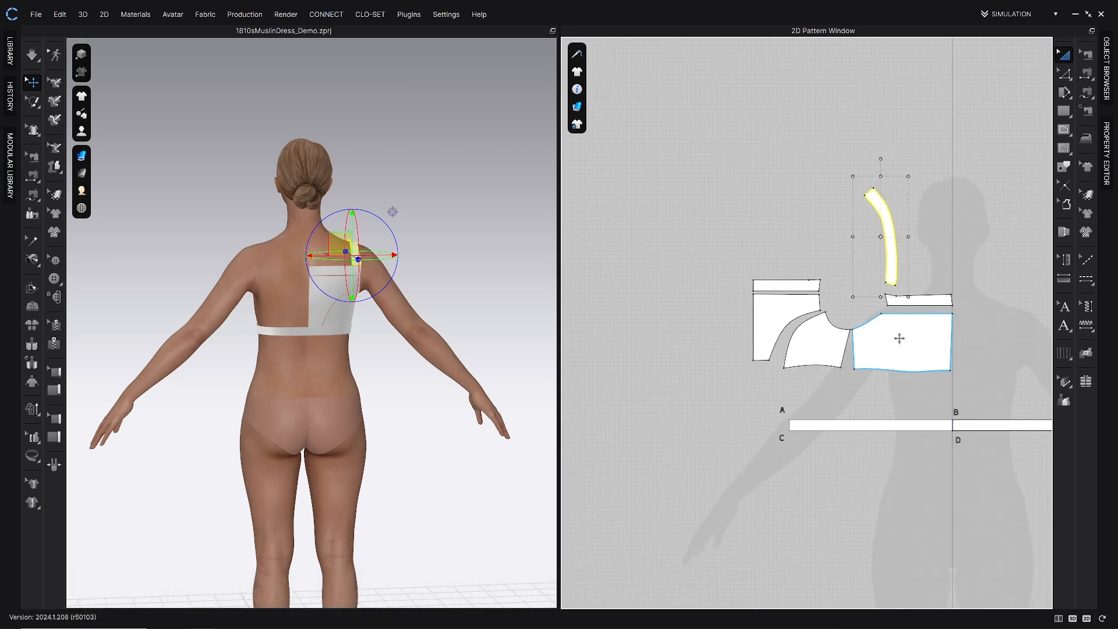
{"action": "middle_click_drag", "start_coordinate": [899, 338], "coordinate": [703, 338]}
{"action": "middle_click_drag", "start_coordinate": [667, 227], "coordinate": [718, 222]}
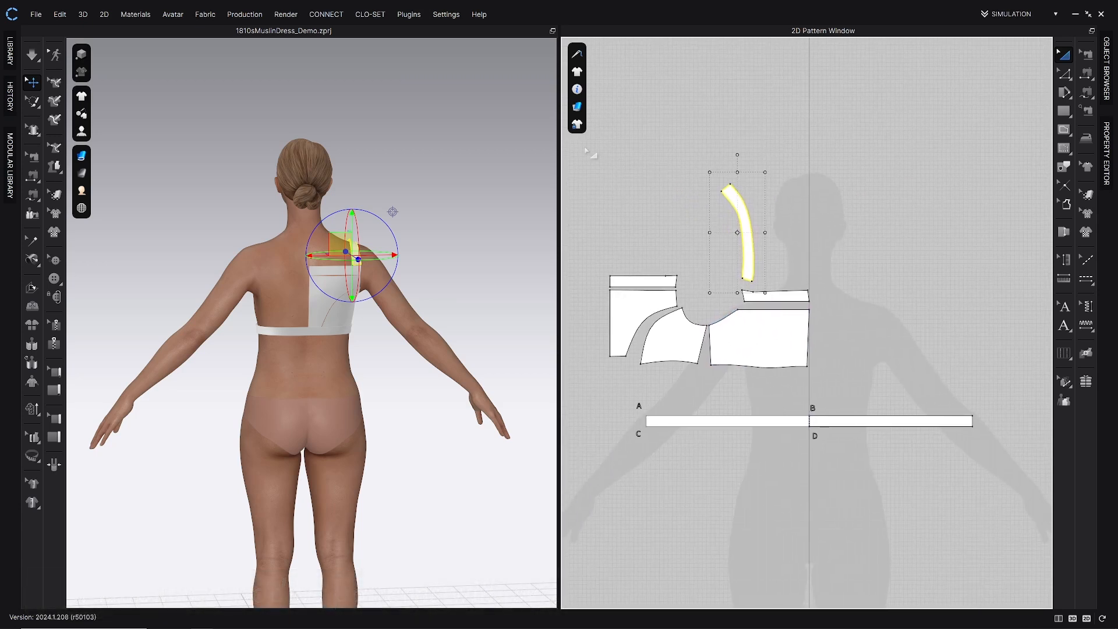
{"action": "left_click_drag", "start_coordinate": [588, 150], "coordinate": [843, 384]}
{"action": "left_click", "coordinate": [883, 369]}
{"action": "left_click", "coordinate": [768, 341]}
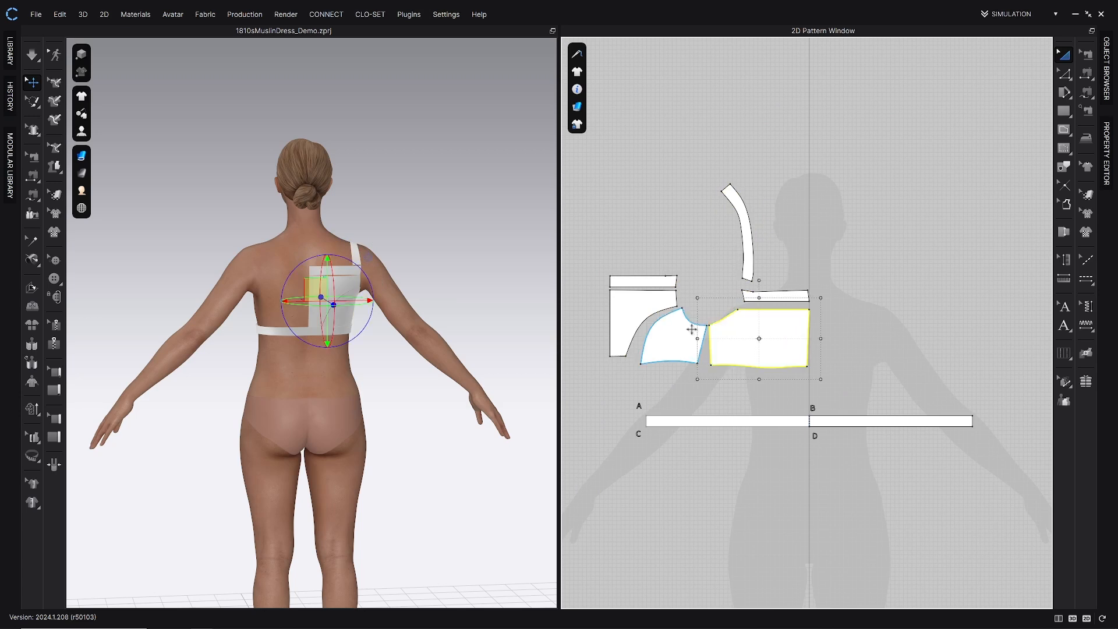
{"action": "left_click", "coordinate": [692, 330], "text": "shift"}
{"action": "left_click", "coordinate": [632, 315], "text": "shift"}
{"action": "left_click", "coordinate": [642, 281], "text": "shift"}
{"action": "left_click", "coordinate": [737, 230], "text": "shift"}
{"action": "left_click", "coordinate": [770, 296], "text": "shift"}
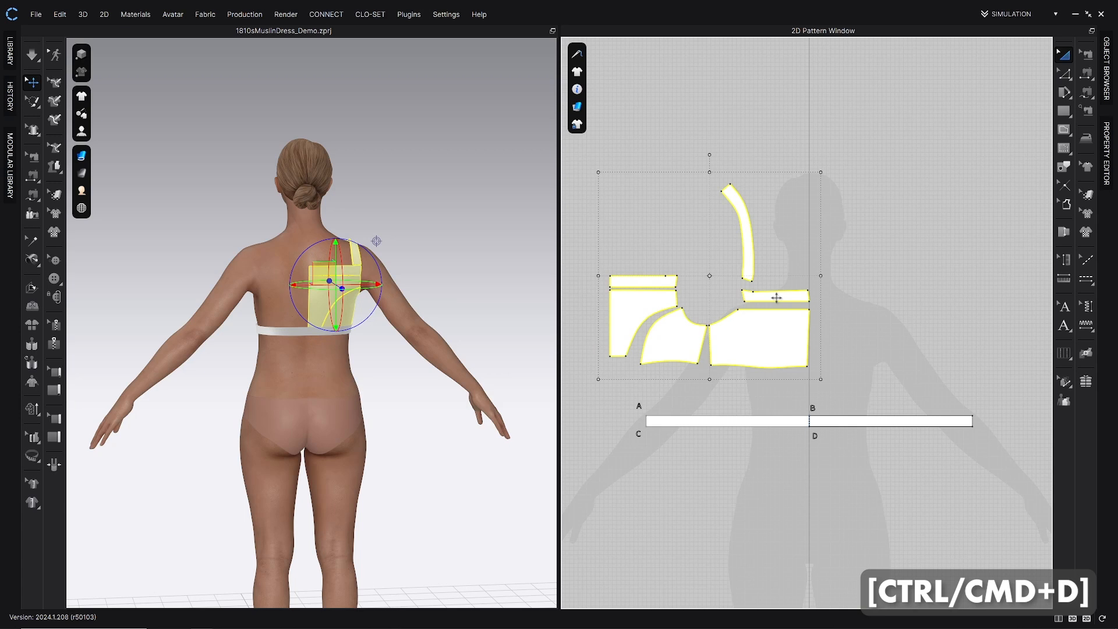
{"action": "key", "text": "ctrl+d"}
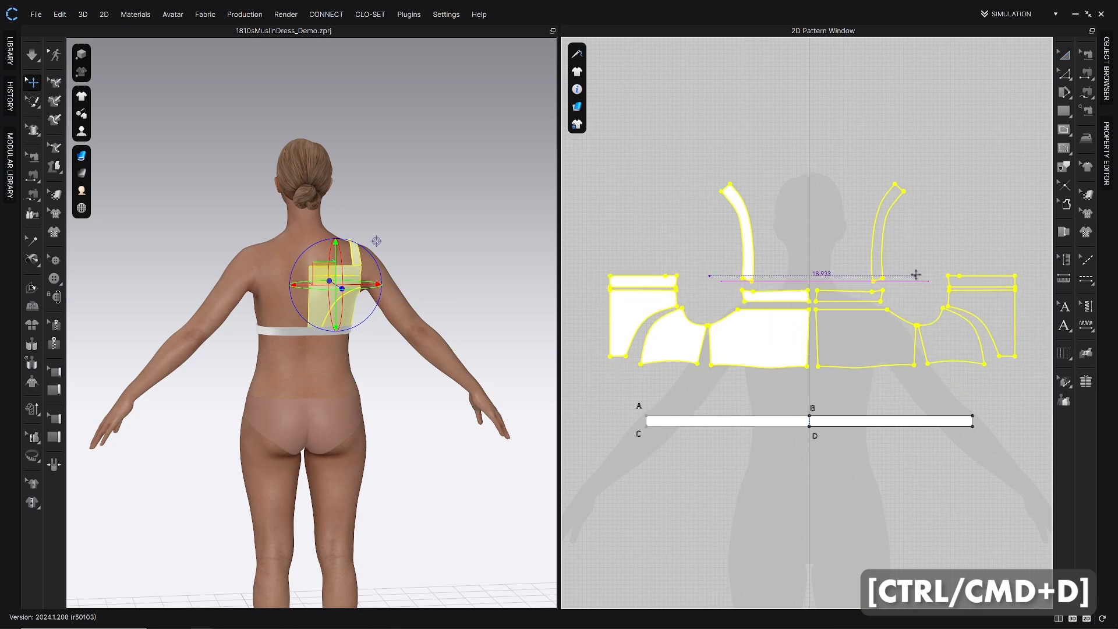
{"action": "left_click", "coordinate": [917, 277]}
Shift the bodice pieces slightly outward so both halves are evenly spaced about the vertical center axis, and switch to Edit Pattern.
{"action": "middle_click_drag", "start_coordinate": [691, 222], "coordinate": [728, 225]}
{"action": "mouse_move", "coordinate": [619, 169]}
{"action": "left_mouse_down"}
{"action": "mouse_move", "coordinate": [868, 434]}
{"action": "mouse_move", "coordinate": [855, 400]}
{"action": "left_mouse_up"}
{"action": "left_click_drag", "start_coordinate": [821, 339], "coordinate": [812, 339]}
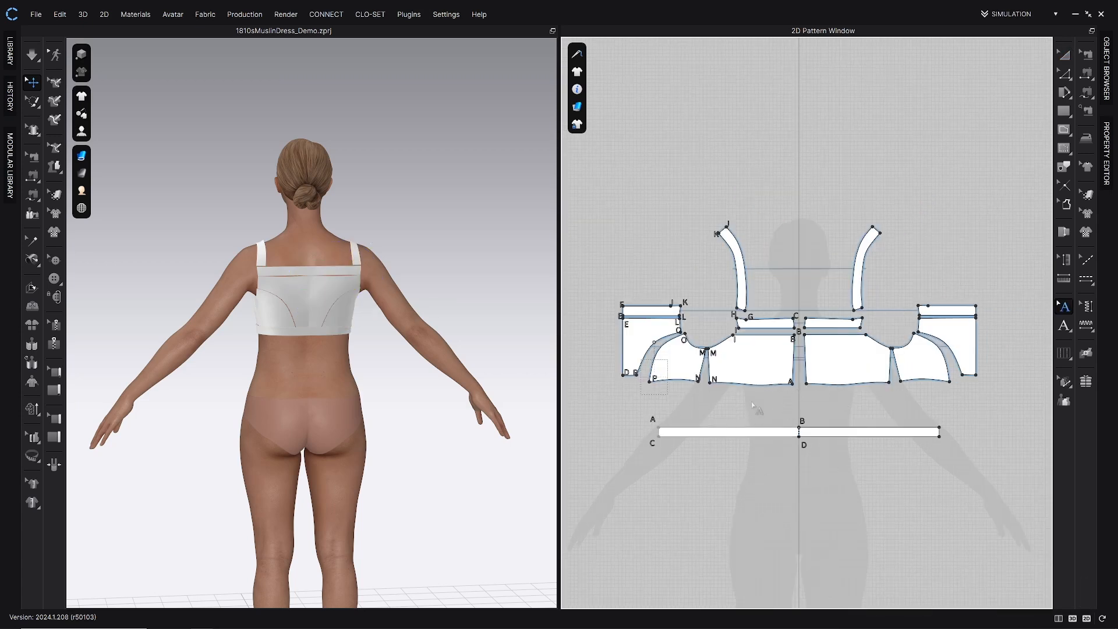
{"action": "key", "text": "z"}
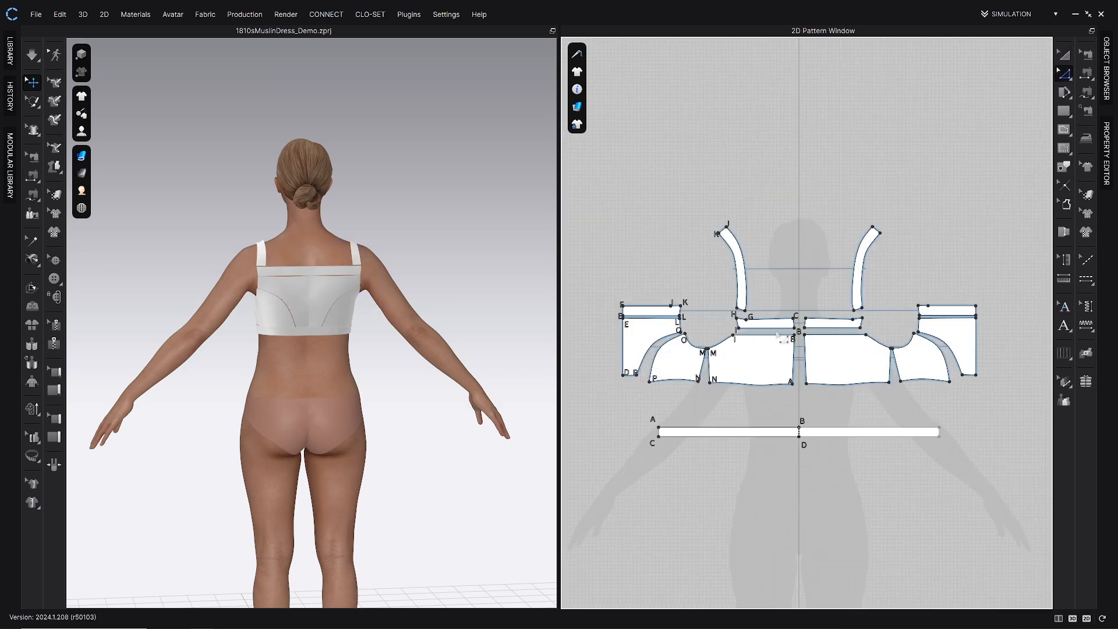
{"action": "middle_click_drag", "start_coordinate": [762, 330], "coordinate": [791, 316]}
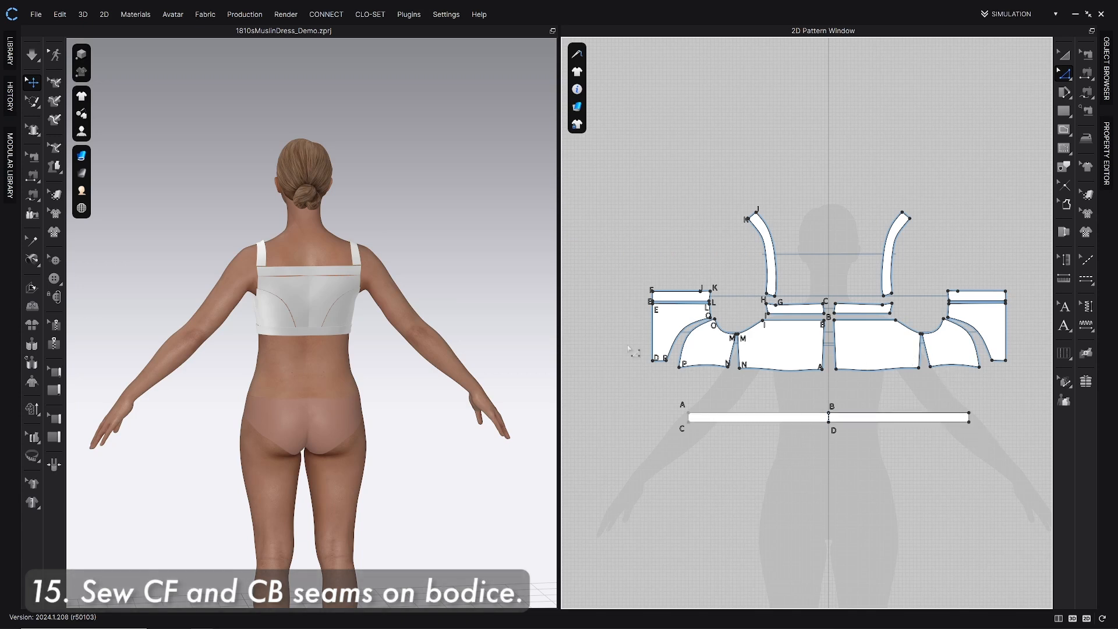
Use Segment Sewing to join the center back edges of the two back bodice pieces and those of the two back neckbands.
{"action": "middle_click_drag", "start_coordinate": [662, 332], "coordinate": [648, 338]}
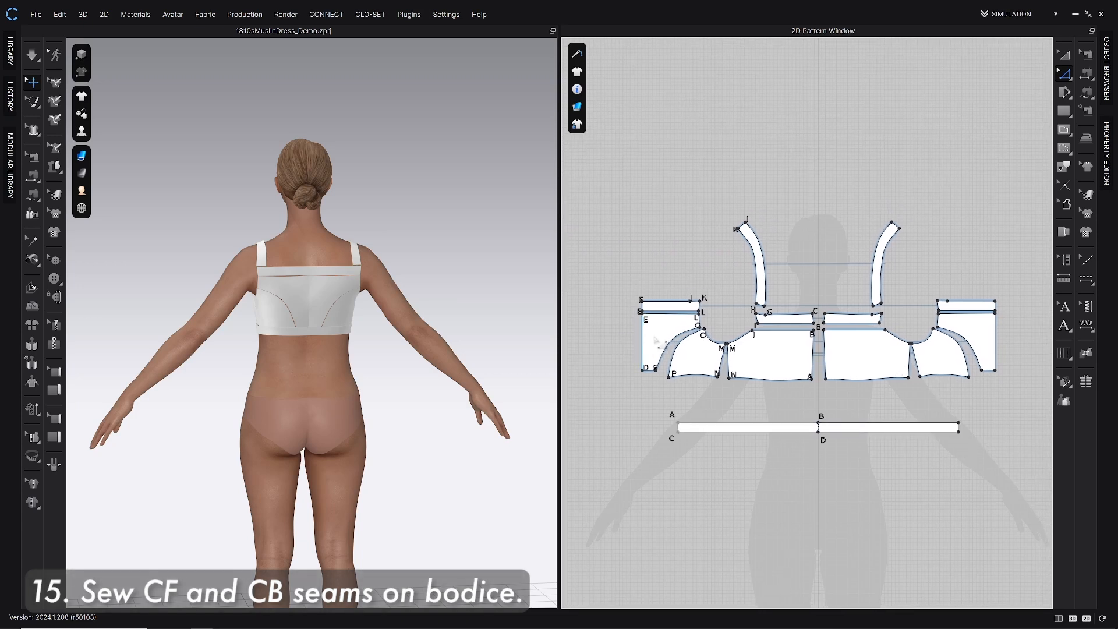
{"action": "key", "text": "n"}
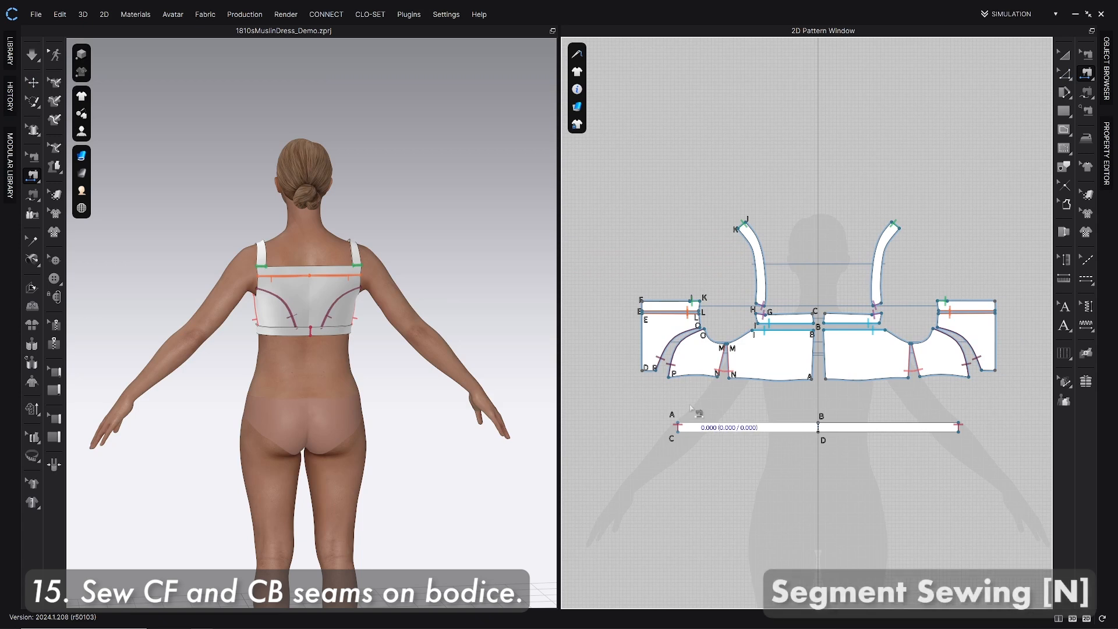
{"action": "left_click", "coordinate": [641, 327]}
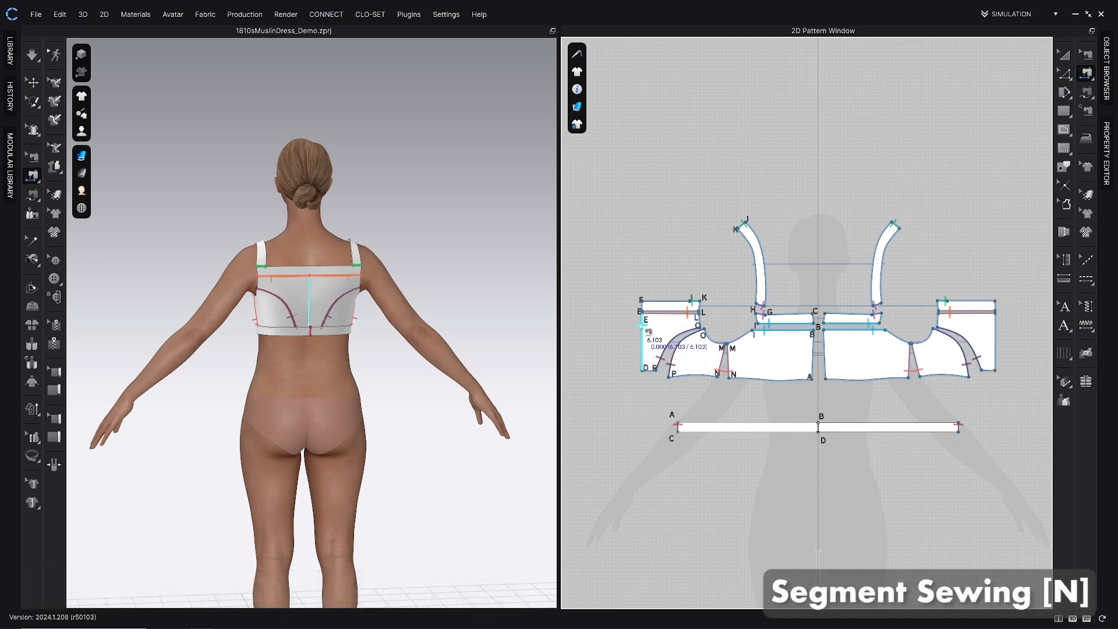
{"action": "middle_click_drag", "start_coordinate": [1006, 334], "coordinate": [966, 333]}
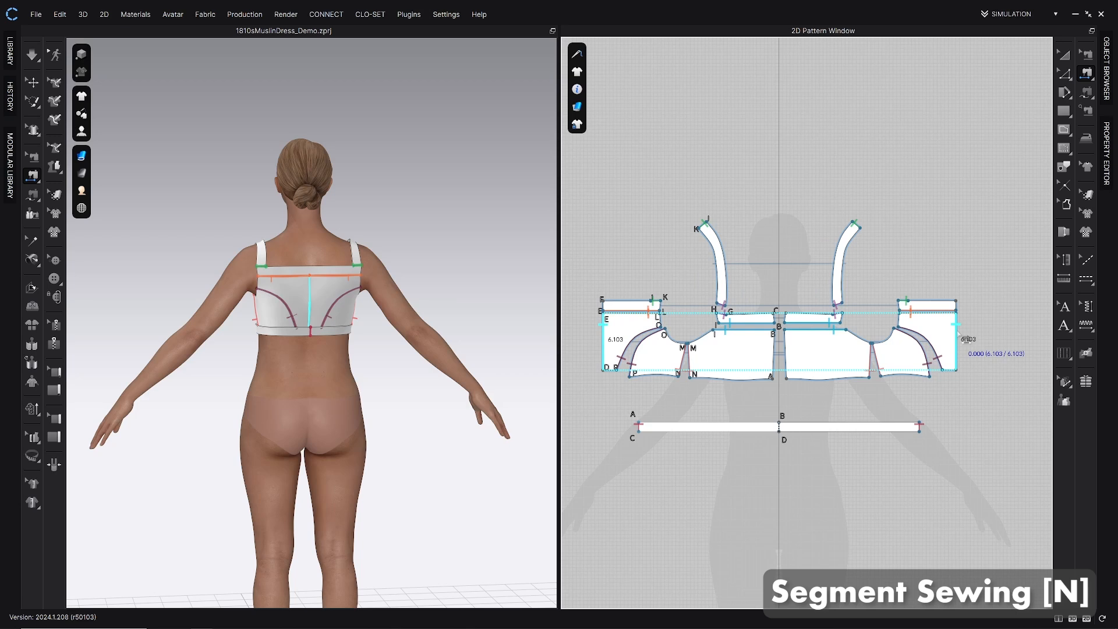
{"action": "left_click", "coordinate": [958, 334]}
{"action": "left_click", "coordinate": [603, 304]}
{"action": "middle_click_drag", "start_coordinate": [1027, 324], "coordinate": [985, 324]}
{"action": "left_click", "coordinate": [915, 307]}
Sew the center front edges of the two front bodice pieces together, and likewise those of the two front neckbands.
{"action": "middle_click_drag", "start_coordinate": [607, 354], "coordinate": [663, 350]}
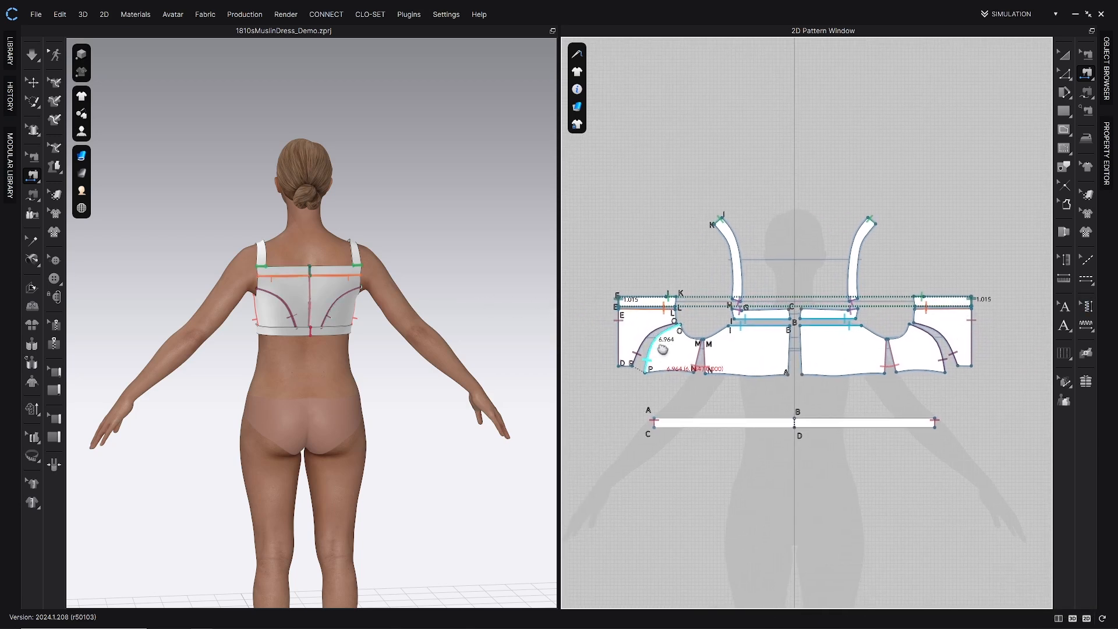
{"action": "scroll", "coordinate": [805, 353], "scroll_direction": "up", "scroll_amount": 3}
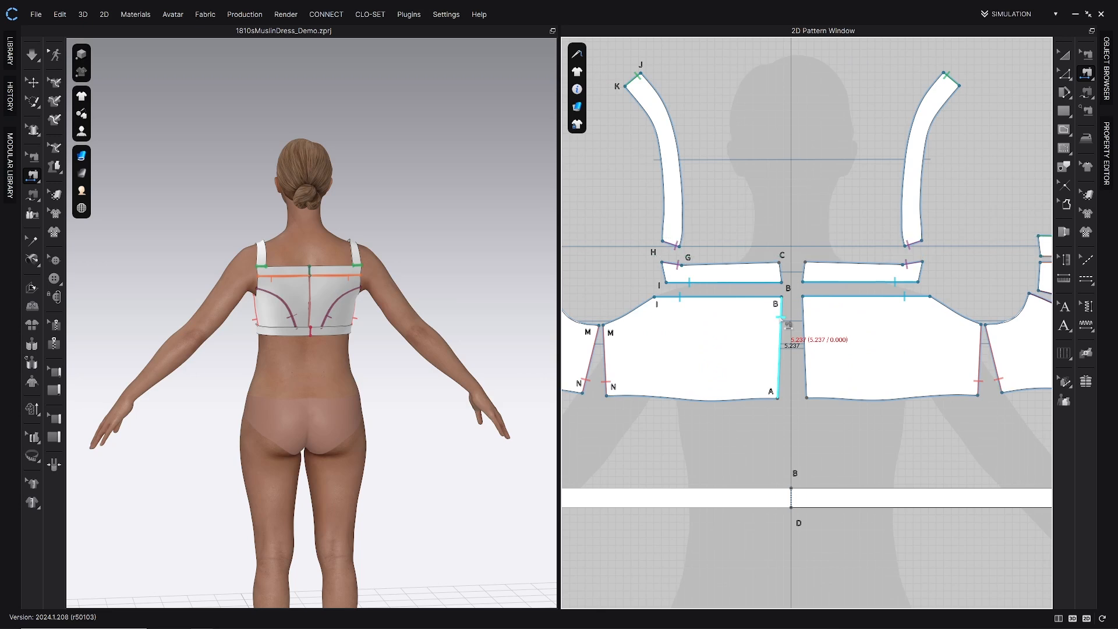
{"action": "left_click", "coordinate": [784, 323]}
{"action": "left_click", "coordinate": [809, 322]}
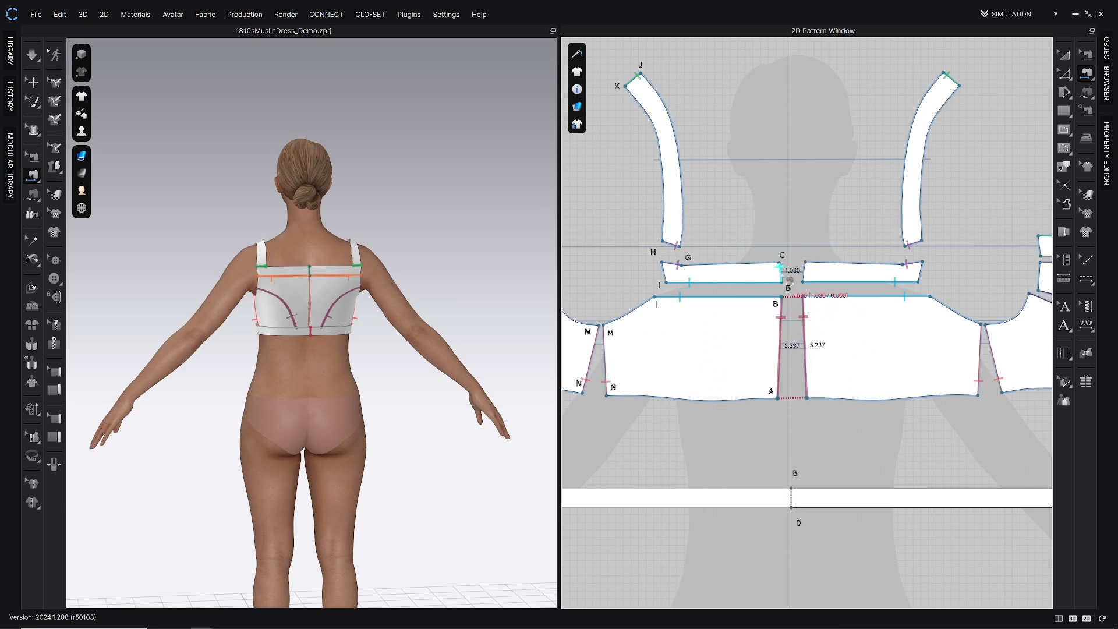
{"action": "left_click", "coordinate": [781, 271]}
{"action": "left_click", "coordinate": [804, 272]}
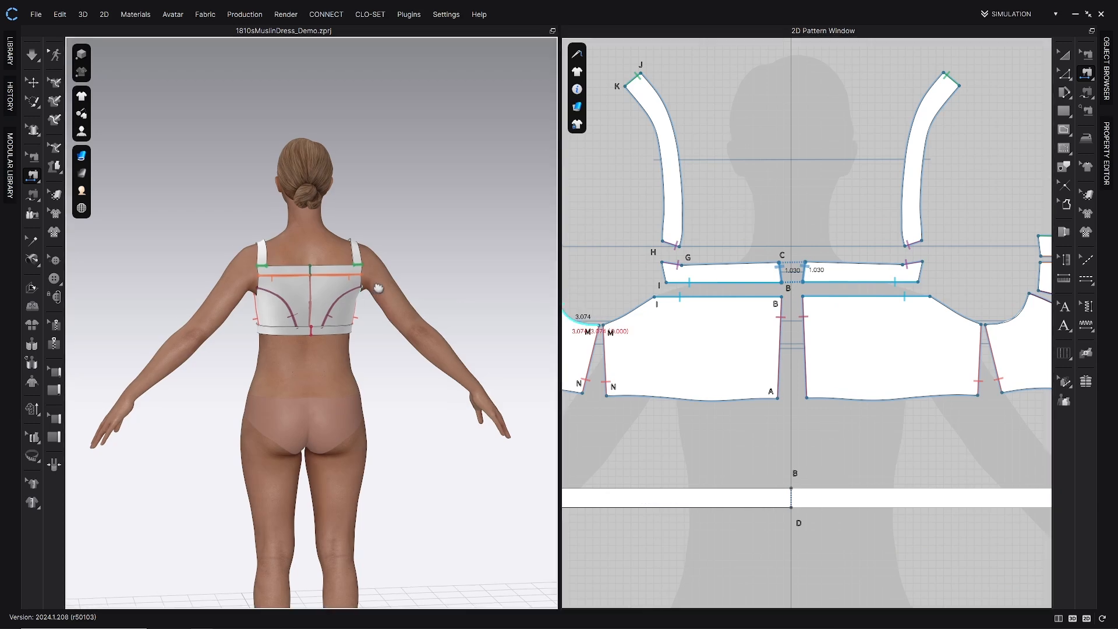
Simulate the sewn bodice and tug the fabric at the front and back to settle it on the avatar.
{"action": "right_click_drag", "start_coordinate": [374, 287], "coordinate": [478, 252]}
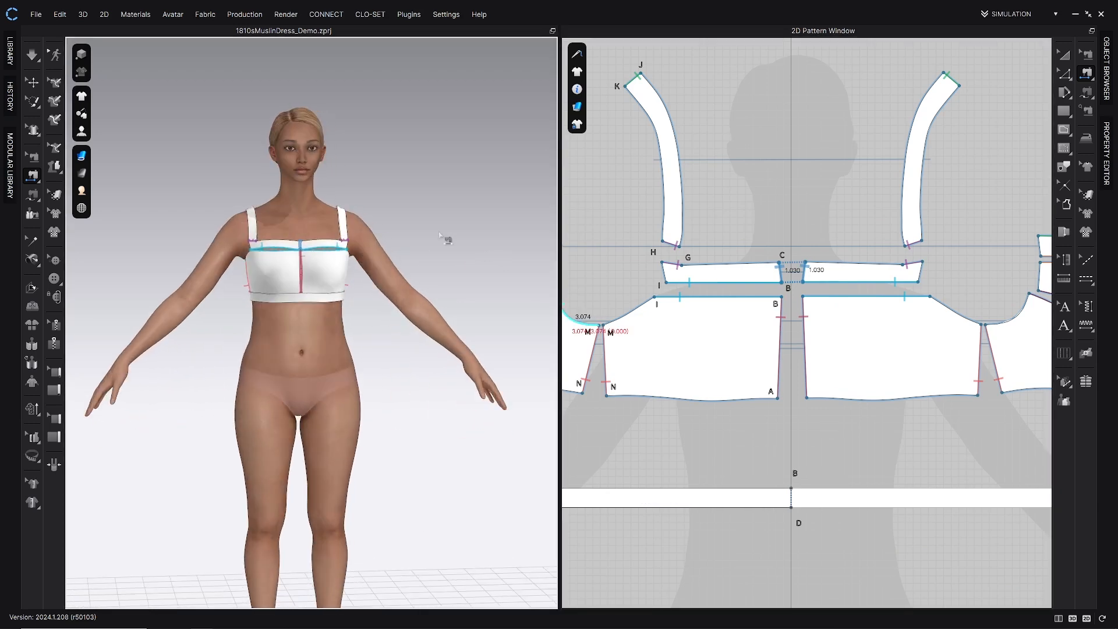
{"action": "key", "text": "space"}
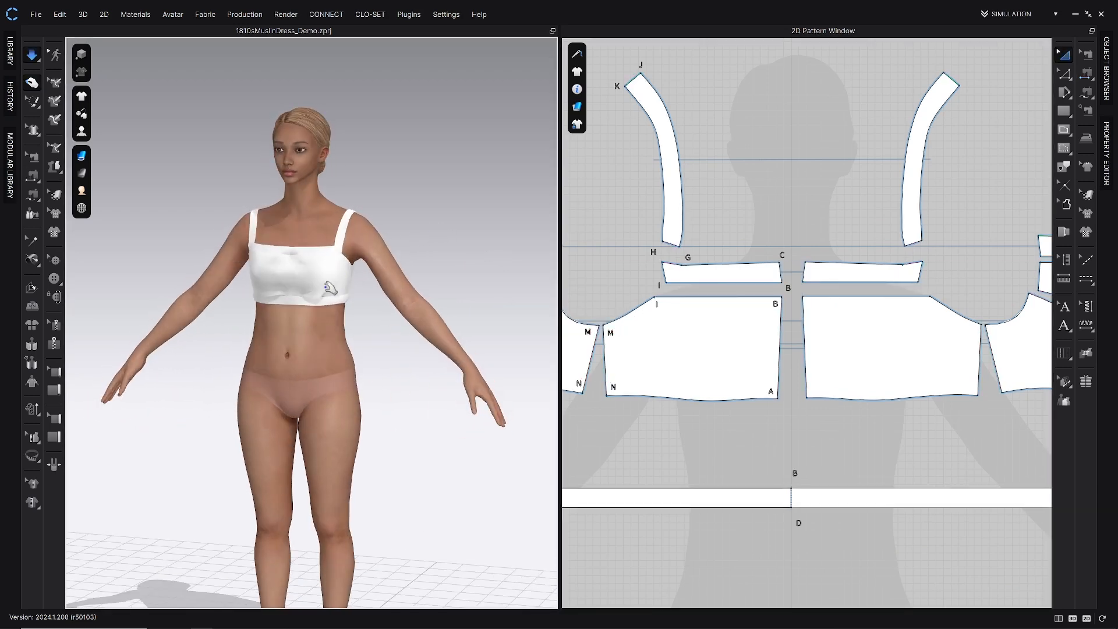
{"action": "left_click", "coordinate": [342, 280]}
{"action": "right_click_drag", "start_coordinate": [343, 281], "coordinate": [219, 281]}
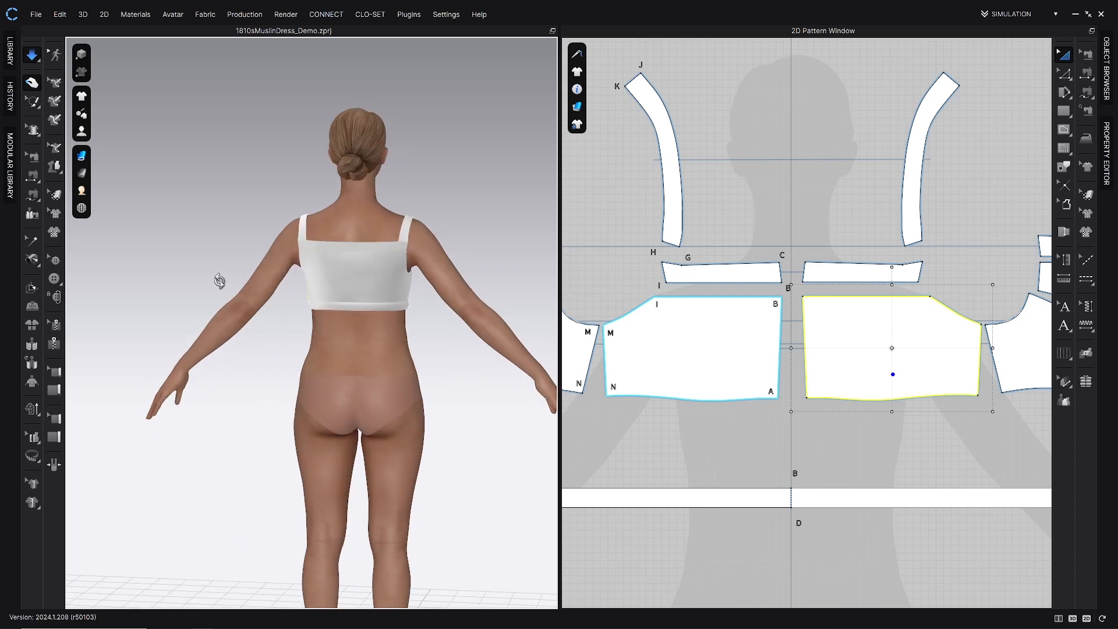
{"action": "left_click_drag", "start_coordinate": [376, 268], "coordinate": [401, 250]}
{"action": "right_click_drag", "start_coordinate": [403, 250], "coordinate": [515, 251]}
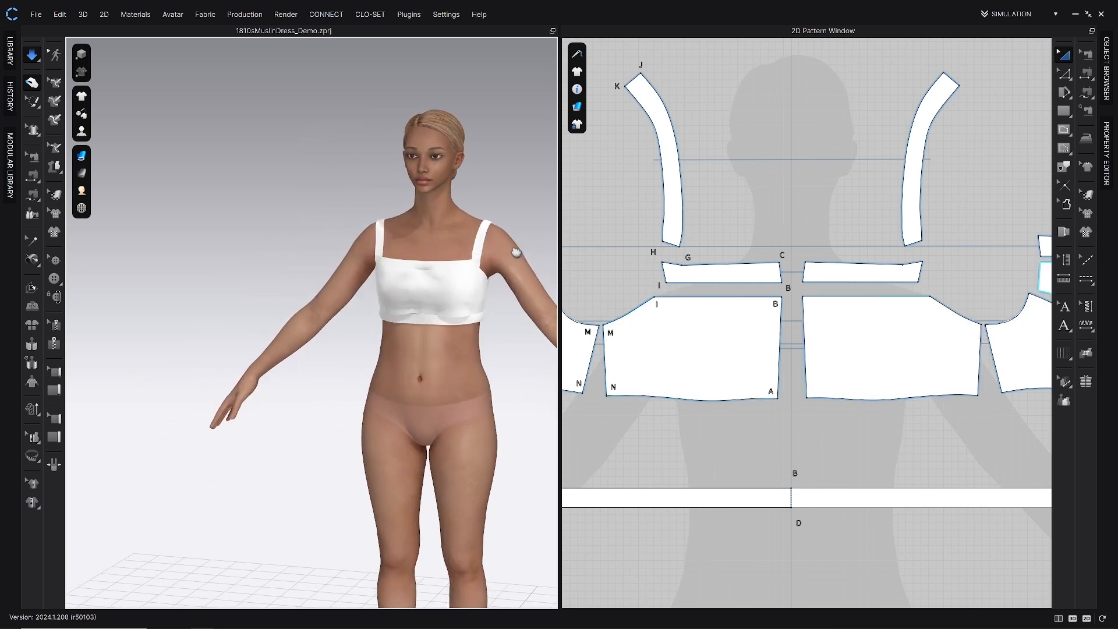
{"action": "middle_click_drag", "start_coordinate": [515, 251], "coordinate": [474, 258]}
{"action": "left_click", "coordinate": [353, 274]}
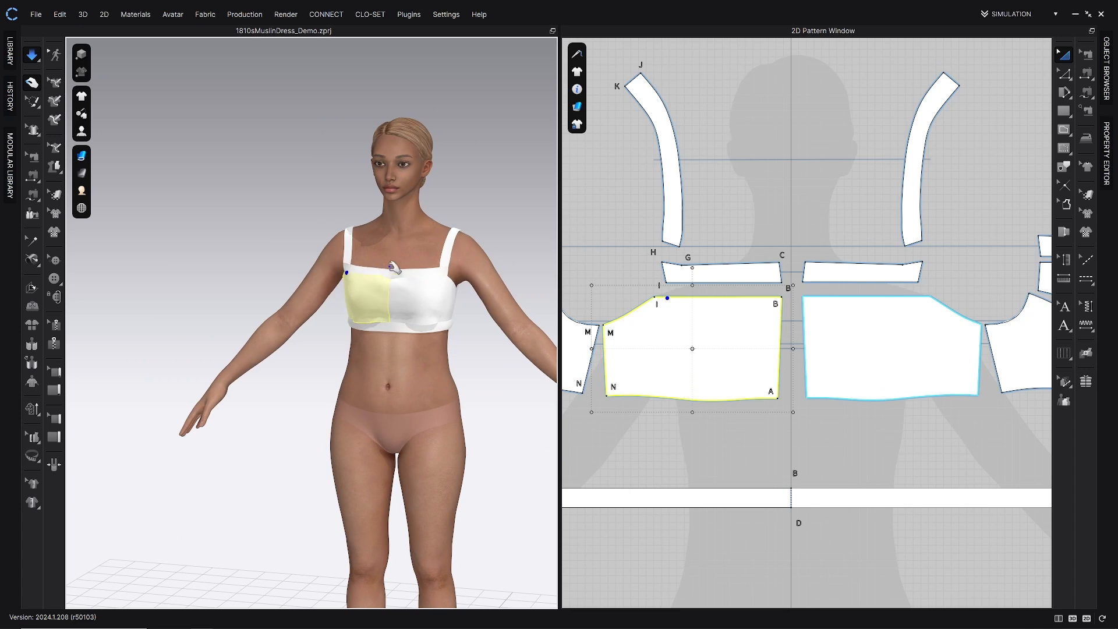
Display the seam lines with Edit Sewing and inspect the sewn bodice on the avatar from the front and side.
{"action": "mouse_move", "coordinate": [396, 268]}
{"action": "right_mouse_down"}
{"action": "mouse_move", "coordinate": [429, 264]}
{"action": "mouse_move", "coordinate": [418, 269]}
{"action": "right_mouse_up"}
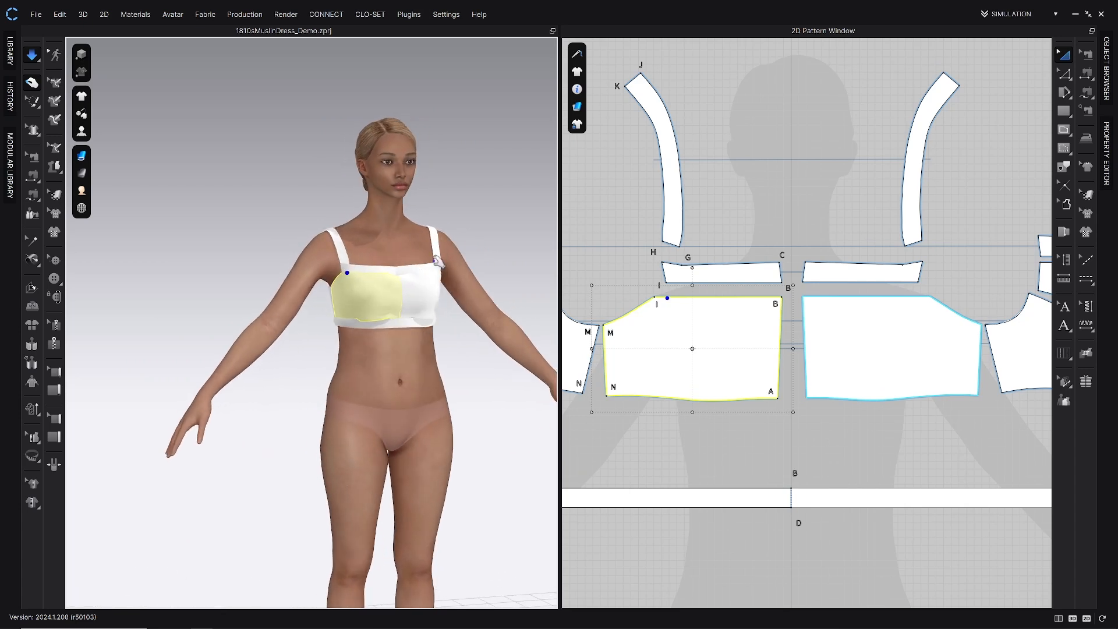
{"action": "key", "text": "b"}
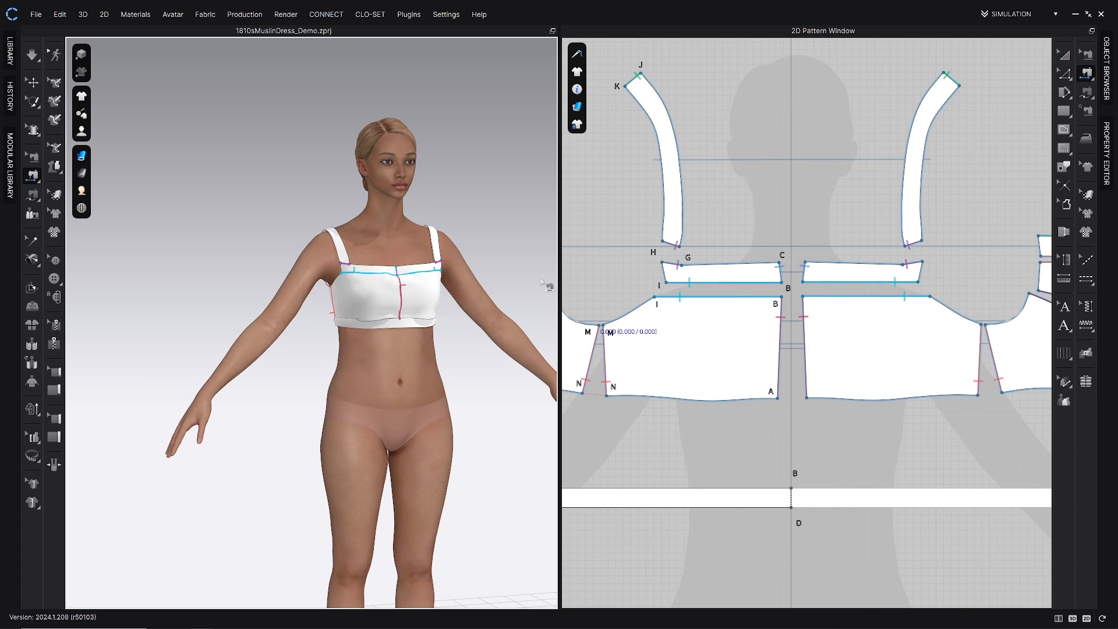
{"action": "middle_click_drag", "start_coordinate": [394, 309], "coordinate": [375, 292]}
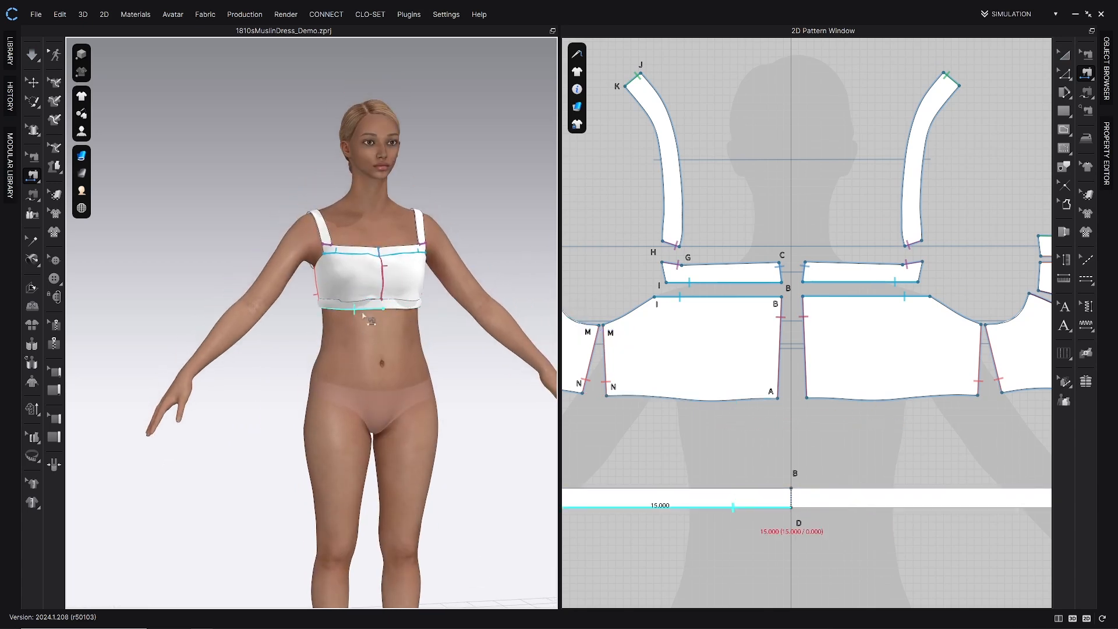
{"action": "right_click_drag", "start_coordinate": [363, 315], "coordinate": [414, 311]}
{"action": "scroll", "coordinate": [882, 285], "scroll_direction": "up", "scroll_amount": 6}
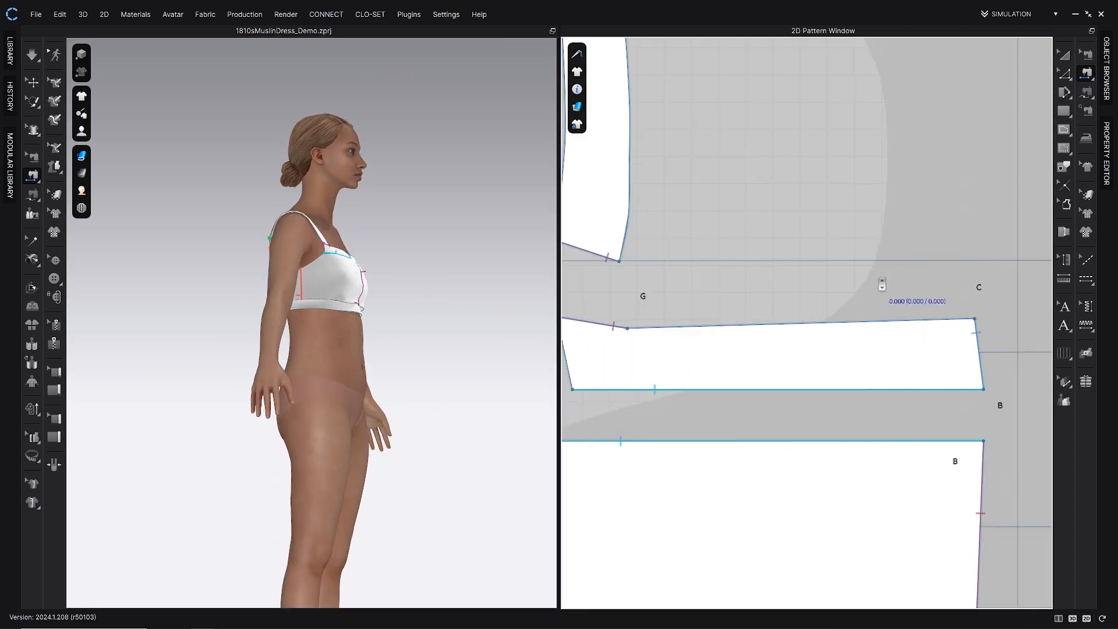
{"action": "scroll", "coordinate": [881, 285], "scroll_direction": "down", "scroll_amount": 8}
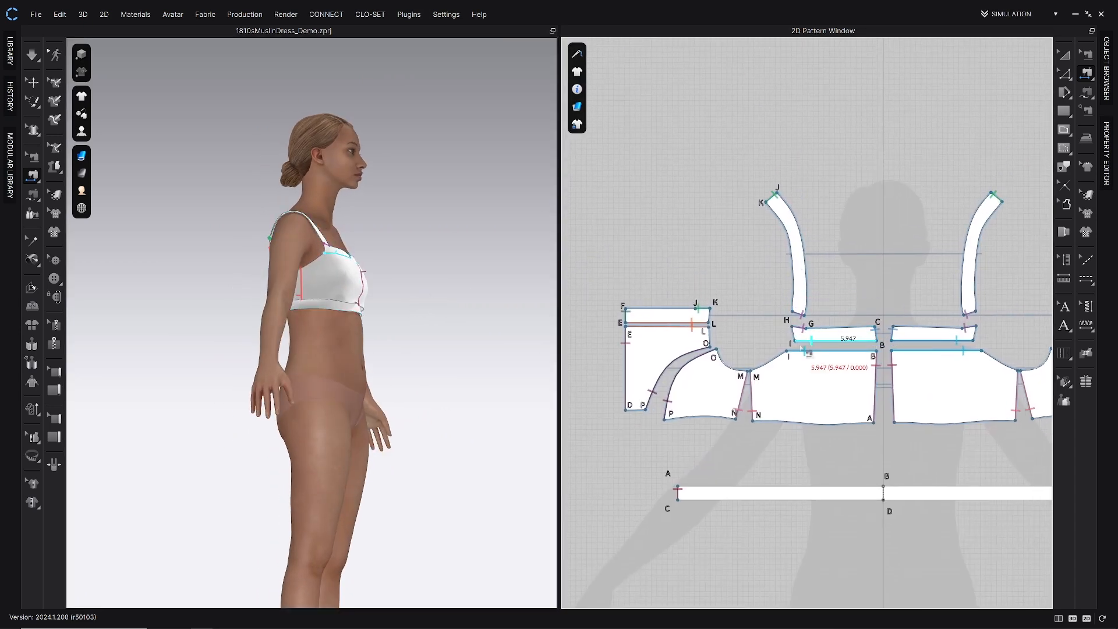
With Edit Pattern, move the strap's upper corners J and K inward to straighten the strap and square its shoulder end.
{"action": "key", "text": "z"}
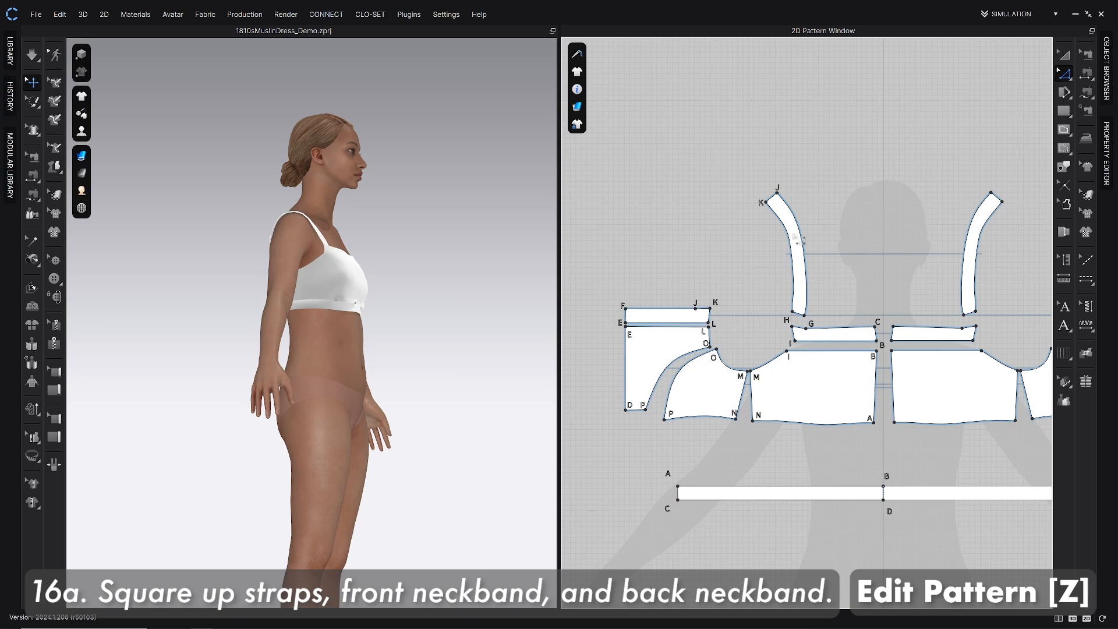
{"action": "middle_click_drag", "start_coordinate": [804, 231], "coordinate": [776, 236]}
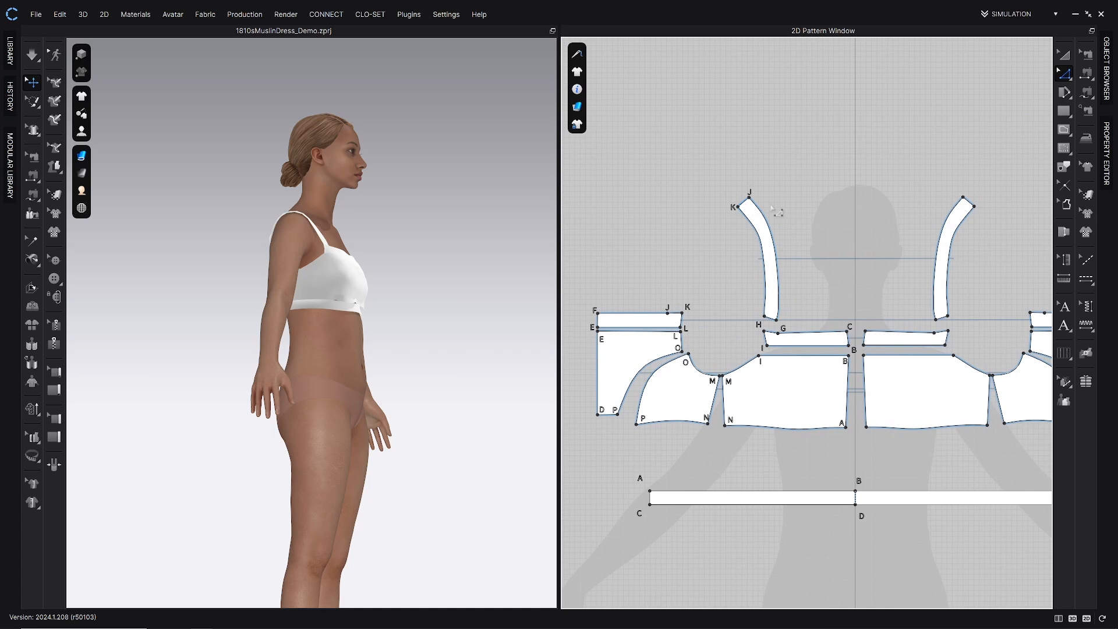
{"action": "left_click", "coordinate": [750, 199]}
{"action": "left_click_drag", "start_coordinate": [760, 207], "coordinate": [785, 207]}
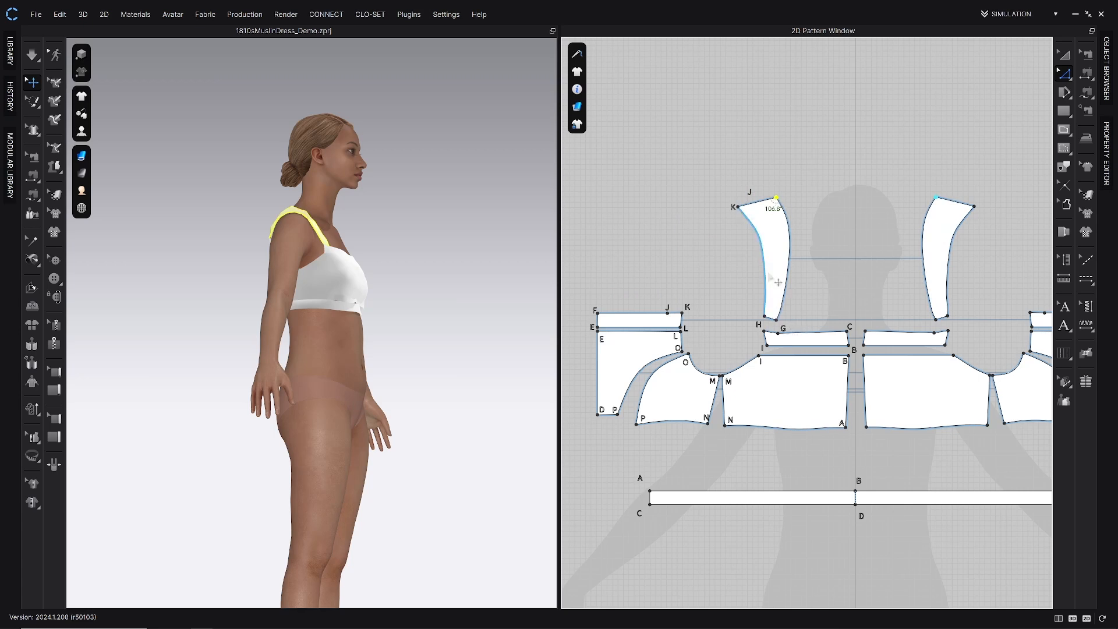
{"action": "left_click_drag", "start_coordinate": [748, 214], "coordinate": [773, 217]}
{"action": "scroll", "coordinate": [769, 256], "scroll_direction": "down", "scroll_amount": 2}
{"action": "scroll", "coordinate": [751, 384], "scroll_direction": "up", "scroll_amount": 5}
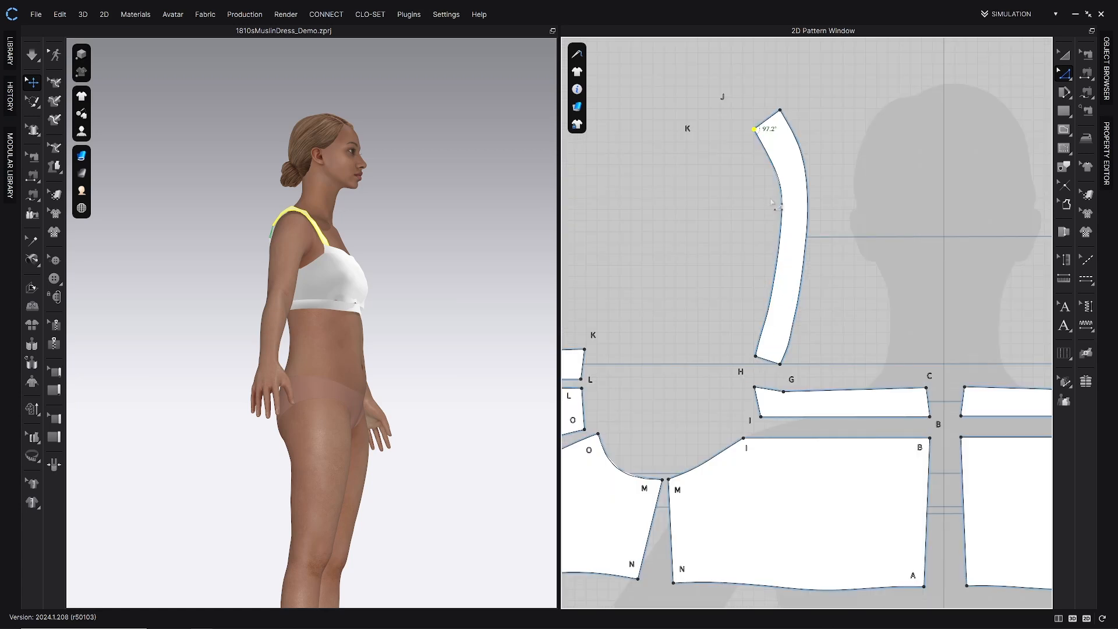
{"action": "mouse_move", "coordinate": [763, 135]}
{"action": "left_mouse_down"}
{"action": "mouse_move", "coordinate": [753, 136]}
{"action": "mouse_move", "coordinate": [765, 138]}
{"action": "left_mouse_up"}
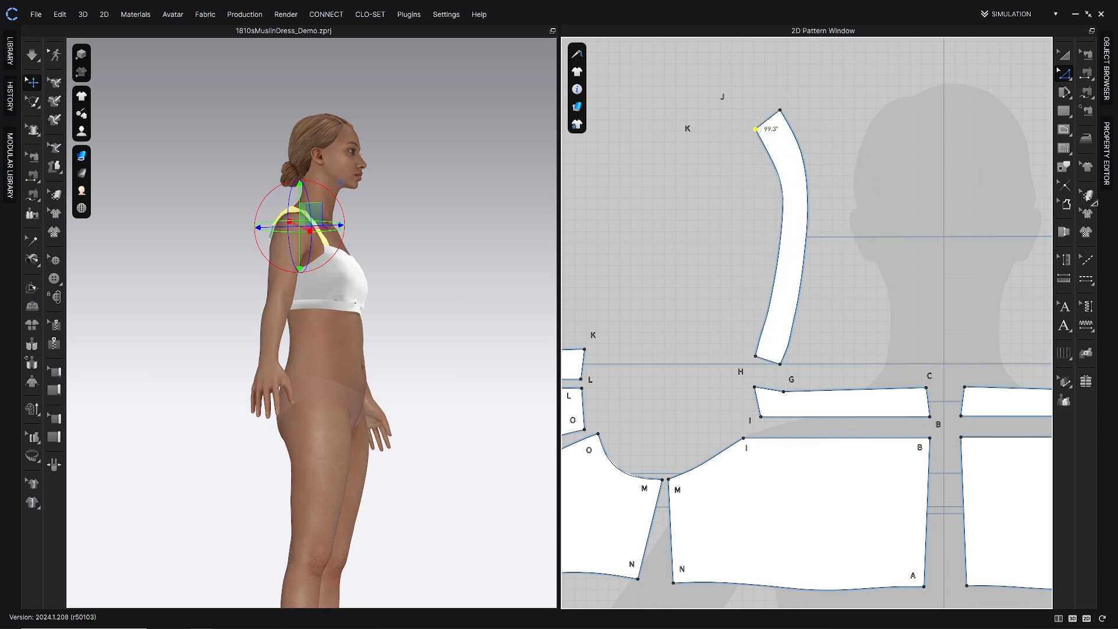
Reposition annotations K and J beside the moved upper corners of the strap.
{"action": "left_click", "coordinate": [1064, 307]}
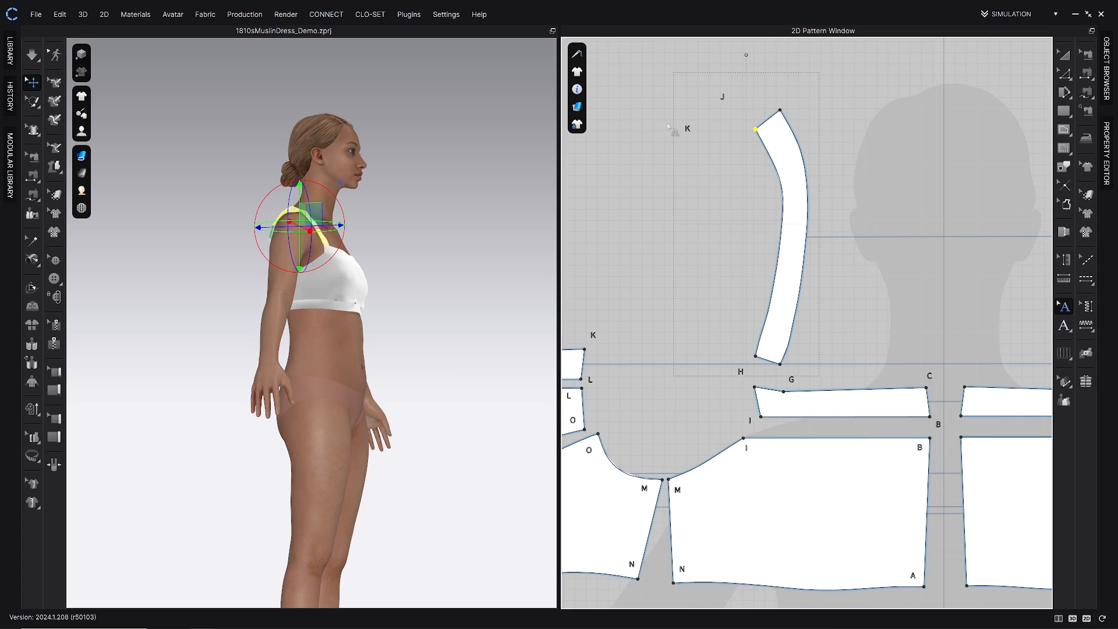
{"action": "left_click", "coordinate": [687, 129]}
{"action": "left_click_drag", "start_coordinate": [689, 130], "coordinate": [784, 102]}
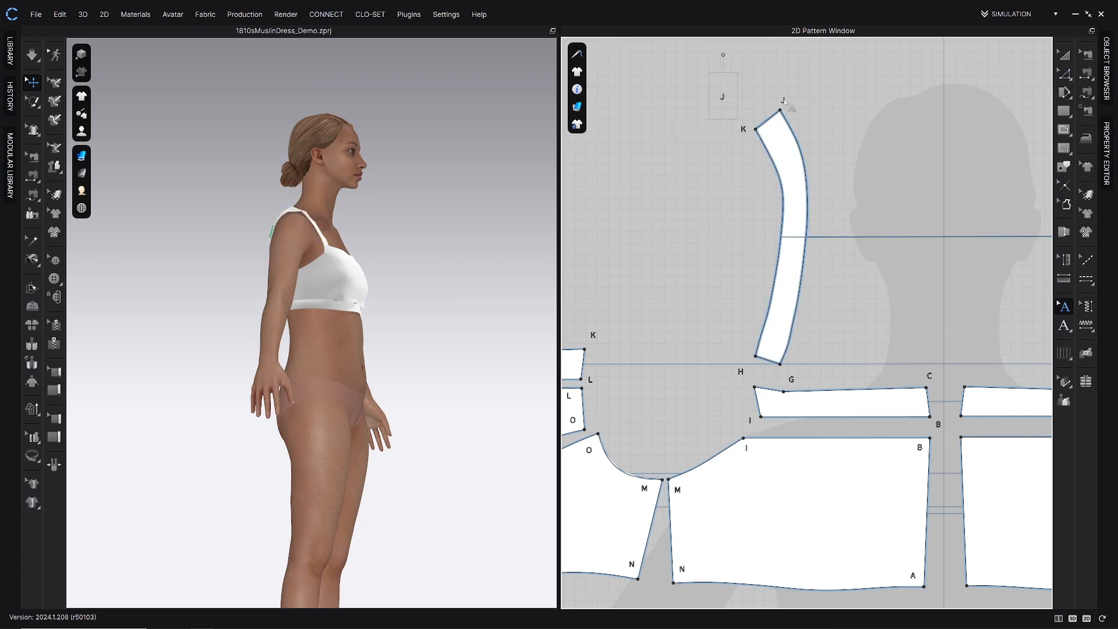
Extend the front neckband's outer end so its lower edge matches the front bodice's 6.563 top edge, and level points H and G.
{"action": "scroll", "coordinate": [795, 255], "scroll_direction": "down", "scroll_amount": 3}
{"action": "middle_click_drag", "start_coordinate": [795, 255], "coordinate": [806, 213]}
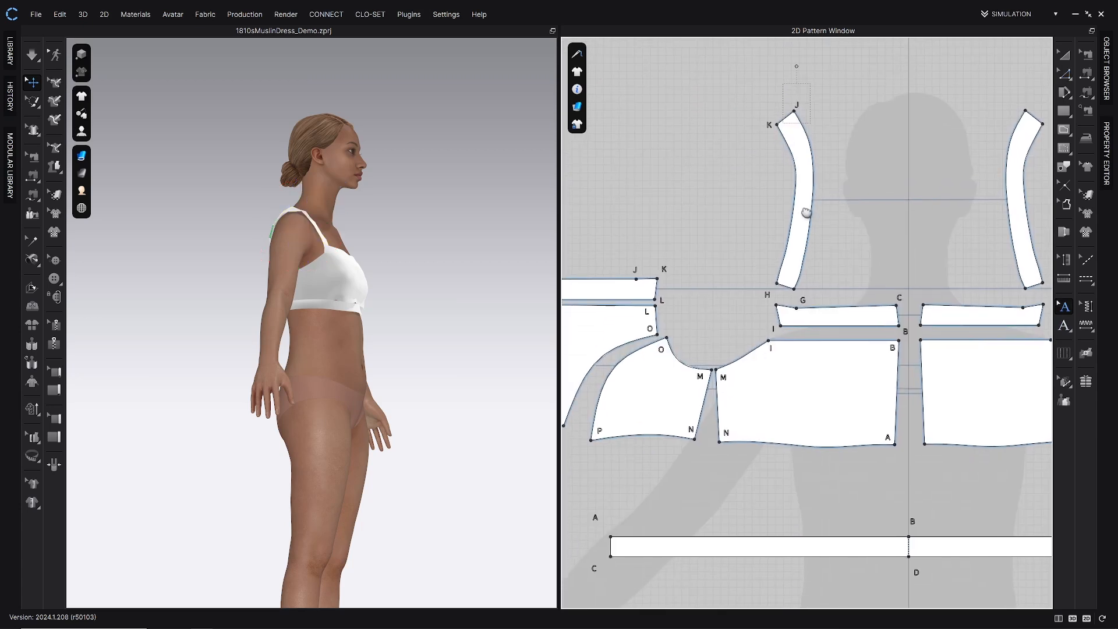
{"action": "middle_click_drag", "start_coordinate": [797, 297], "coordinate": [748, 278]}
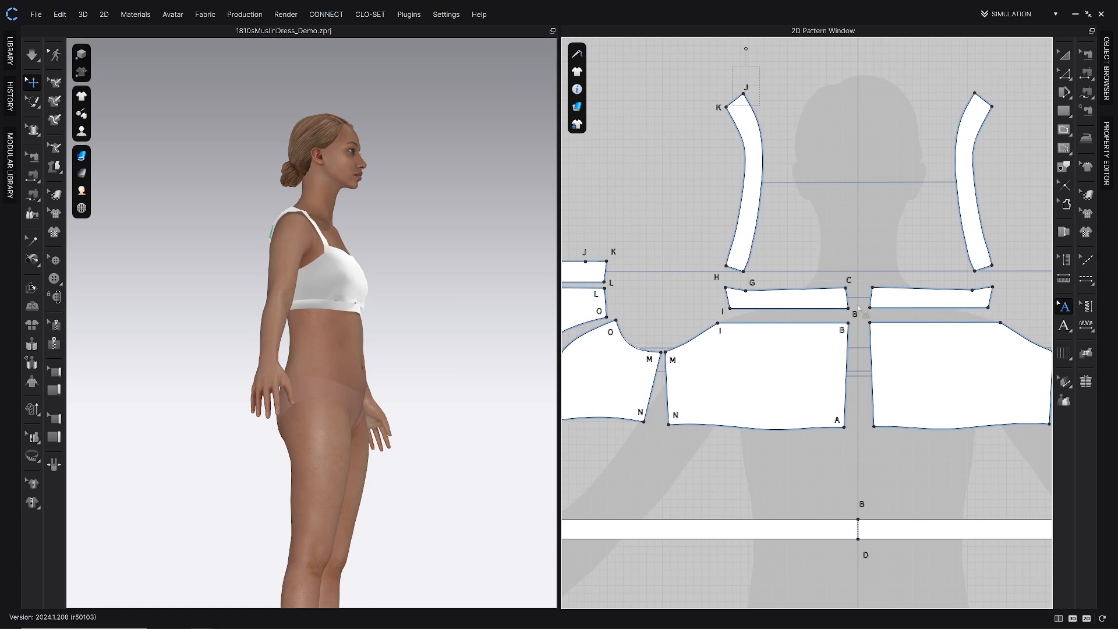
{"action": "middle_click_drag", "start_coordinate": [867, 320], "coordinate": [839, 318]}
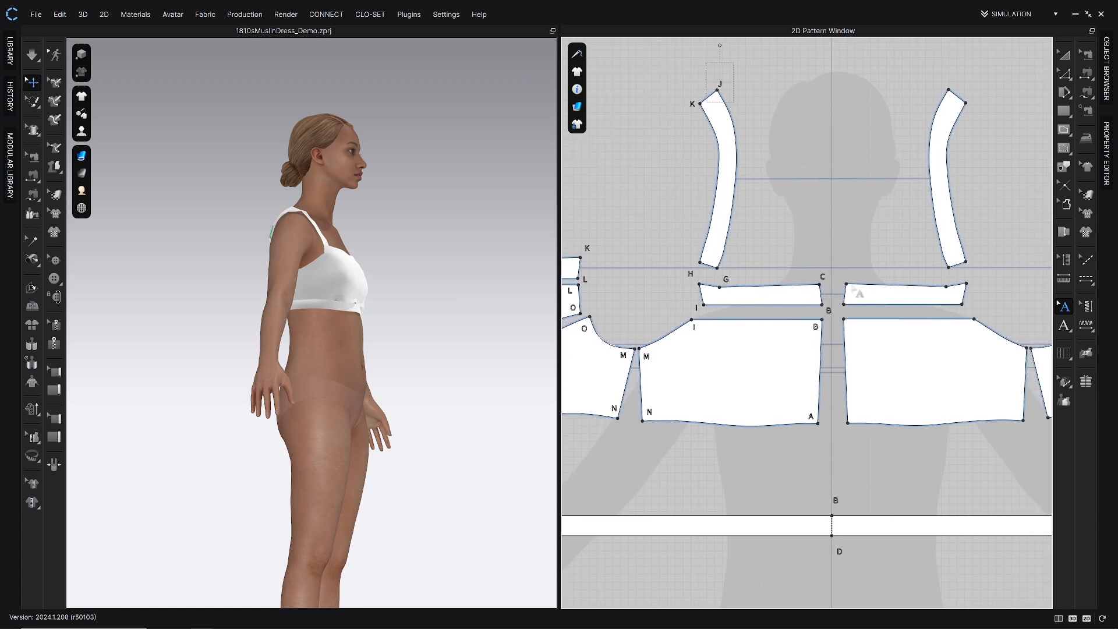
{"action": "key", "text": "z"}
{"action": "scroll", "coordinate": [829, 296], "scroll_direction": "down", "scroll_amount": 2}
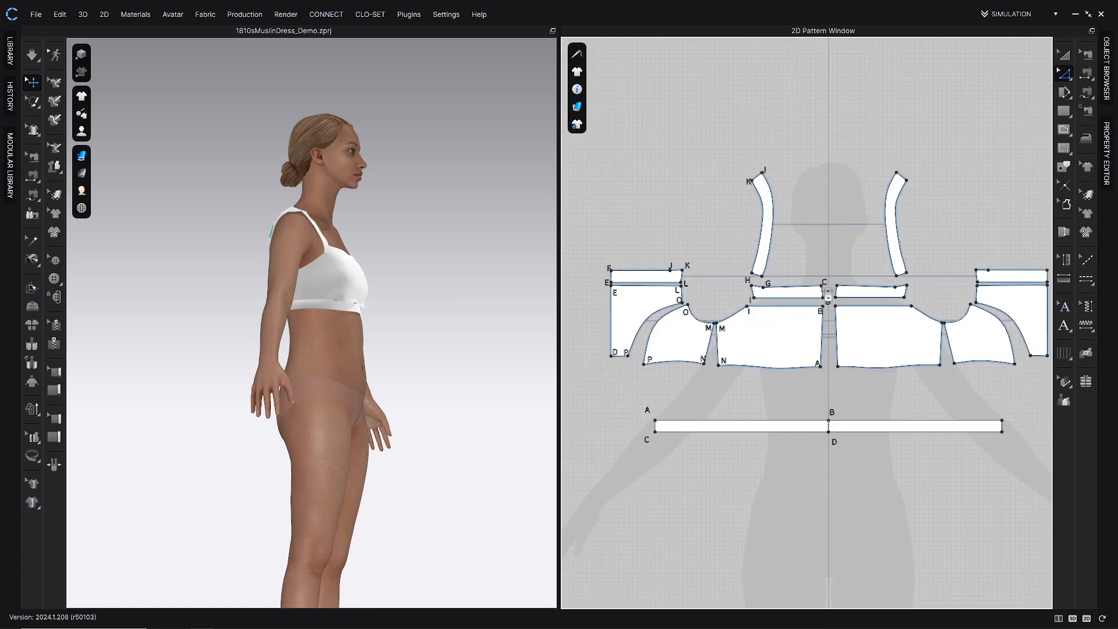
{"action": "scroll", "coordinate": [829, 296], "scroll_direction": "up", "scroll_amount": 5}
{"action": "middle_click_drag", "start_coordinate": [794, 367], "coordinate": [855, 348]}
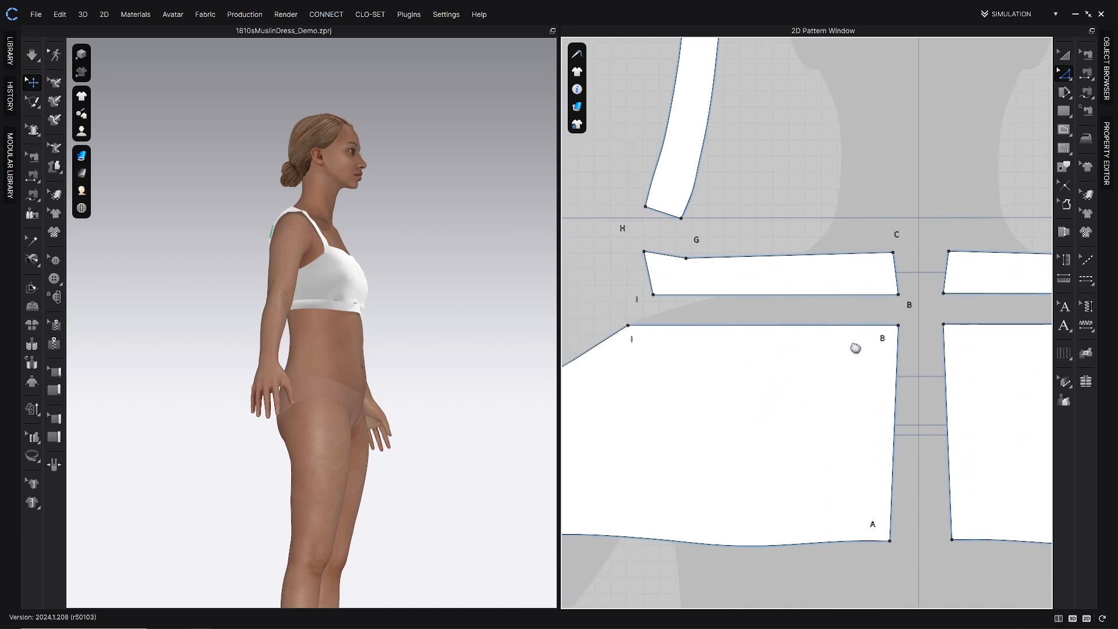
{"action": "left_click", "coordinate": [656, 337]}
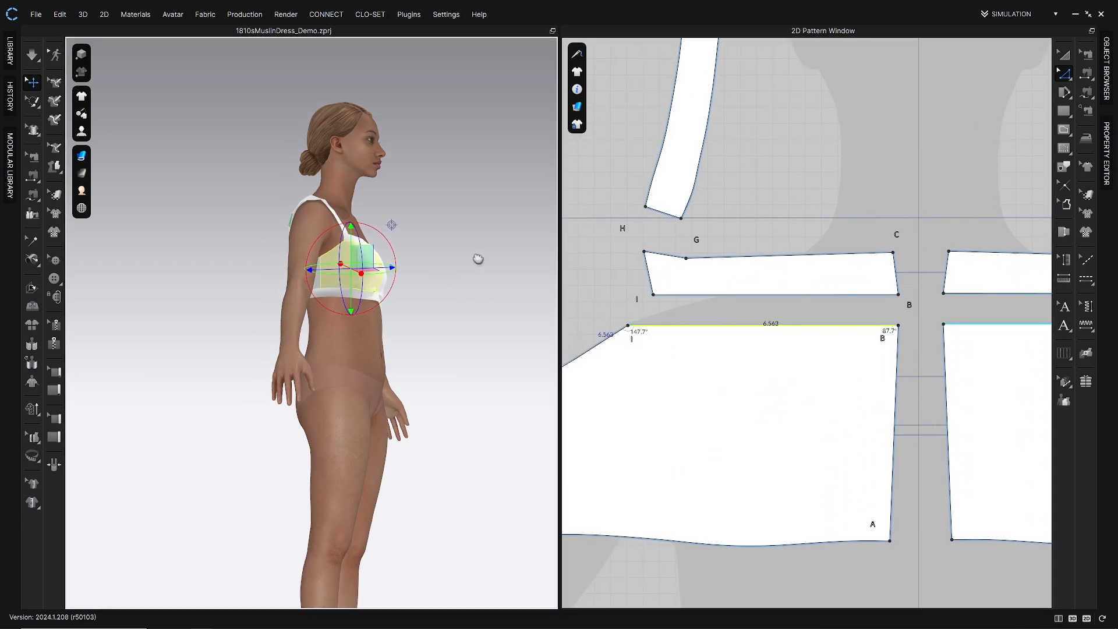
{"action": "right_click_drag", "start_coordinate": [478, 260], "coordinate": [394, 262]}
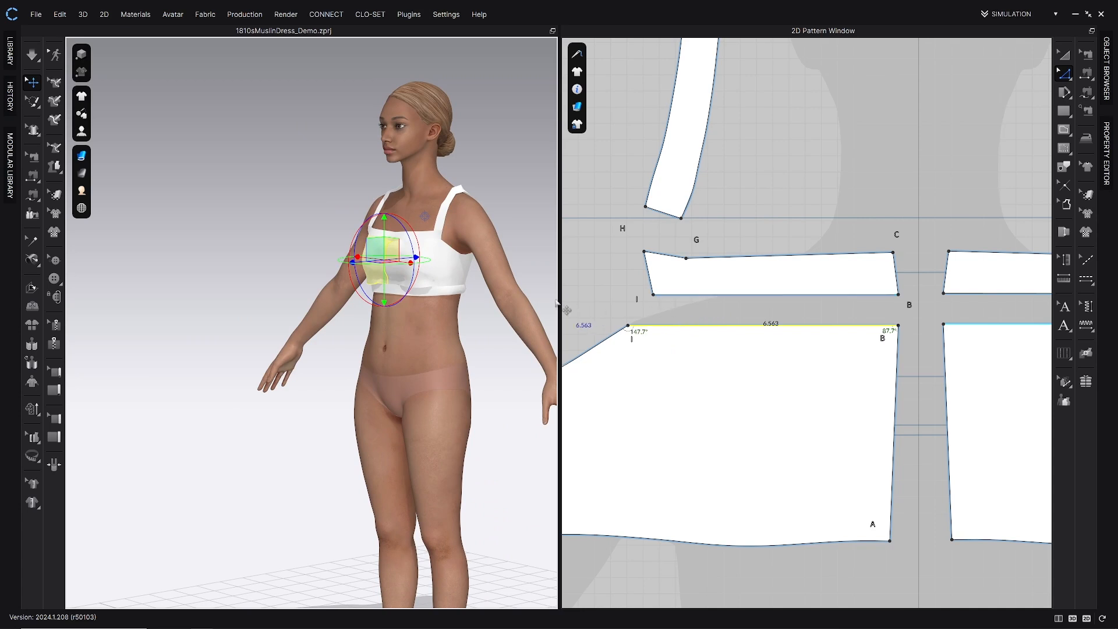
{"action": "left_click_drag", "start_coordinate": [653, 295], "coordinate": [628, 295]}
{"action": "left_click_drag", "start_coordinate": [643, 252], "coordinate": [686, 251]}
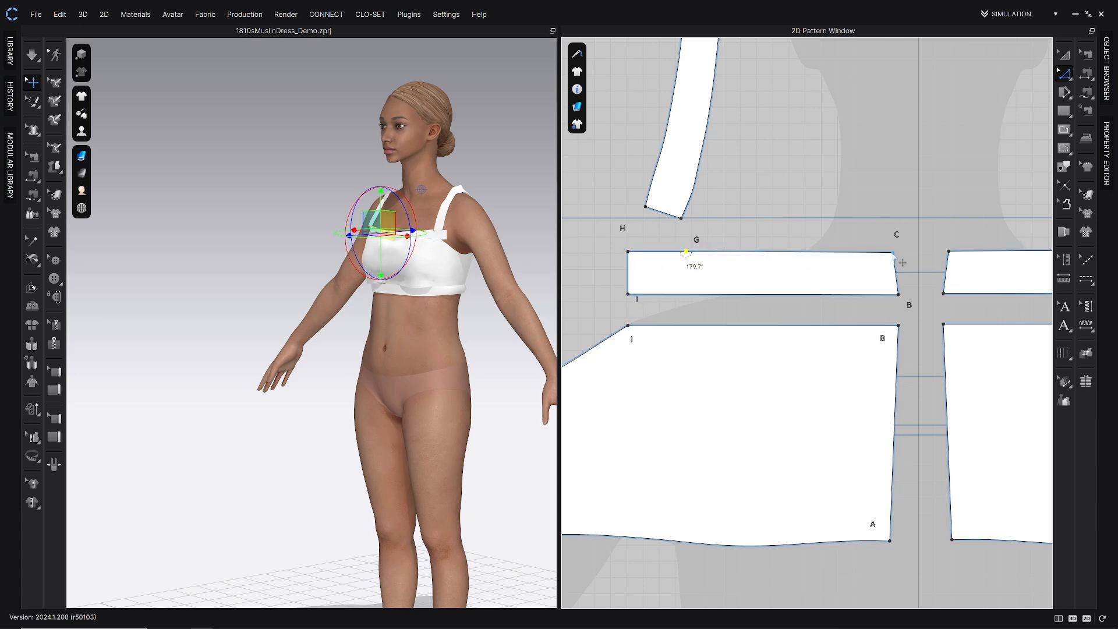
Square the front neckband's center corner C and compare its lower edge length with the front bodice's top edge.
{"action": "left_click_drag", "start_coordinate": [893, 253], "coordinate": [898, 255]}
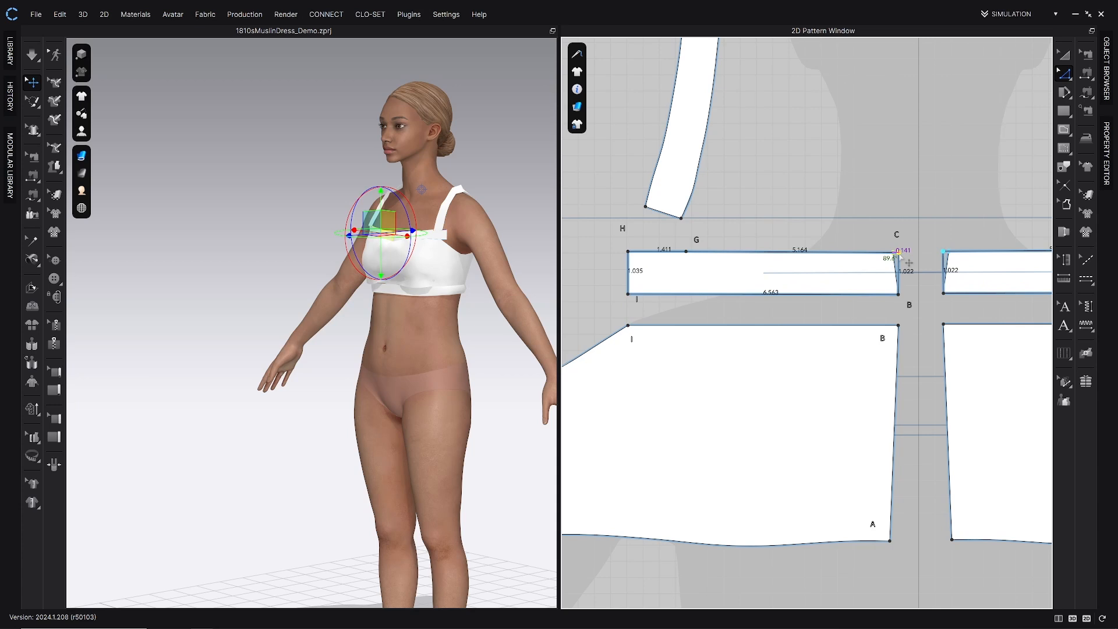
{"action": "left_click_drag", "start_coordinate": [900, 255], "coordinate": [901, 256]}
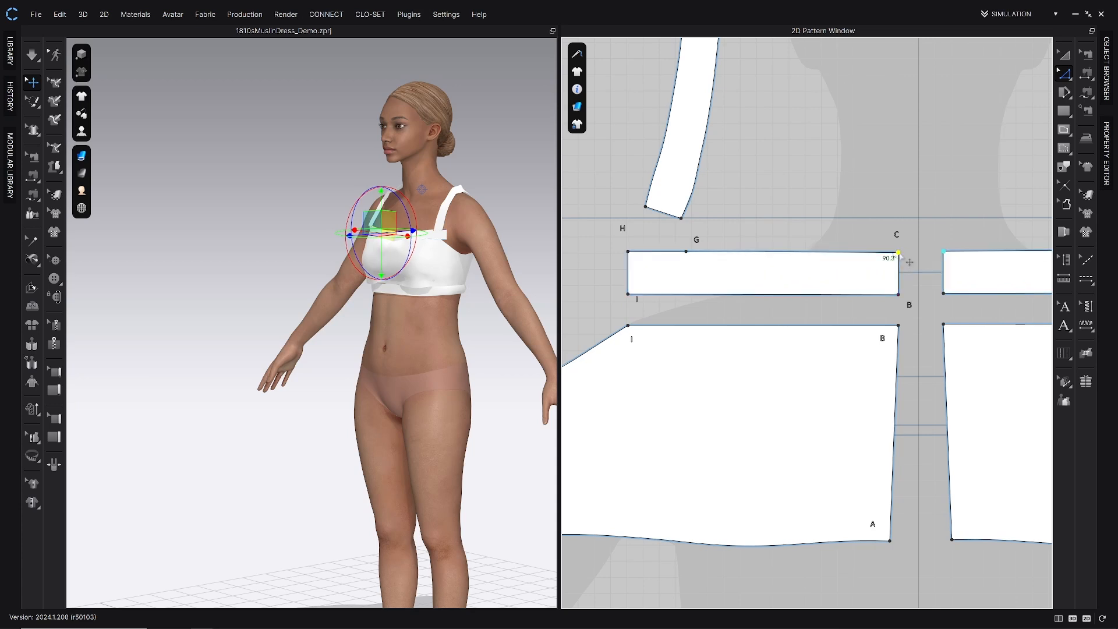
{"action": "left_click", "coordinate": [688, 326]}
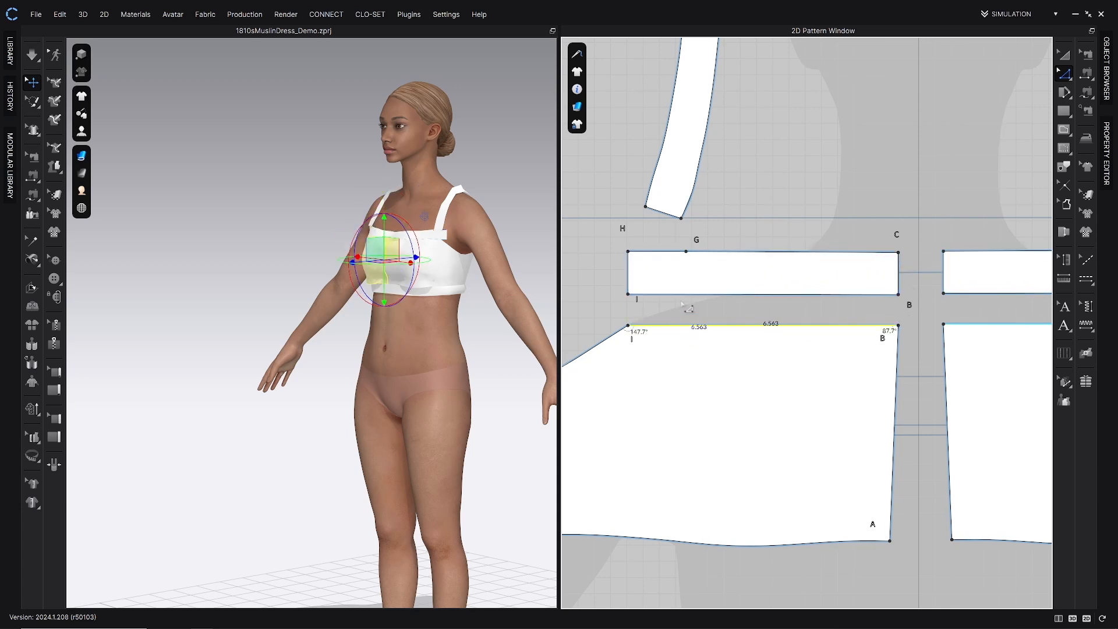
{"action": "left_click", "coordinate": [687, 295]}
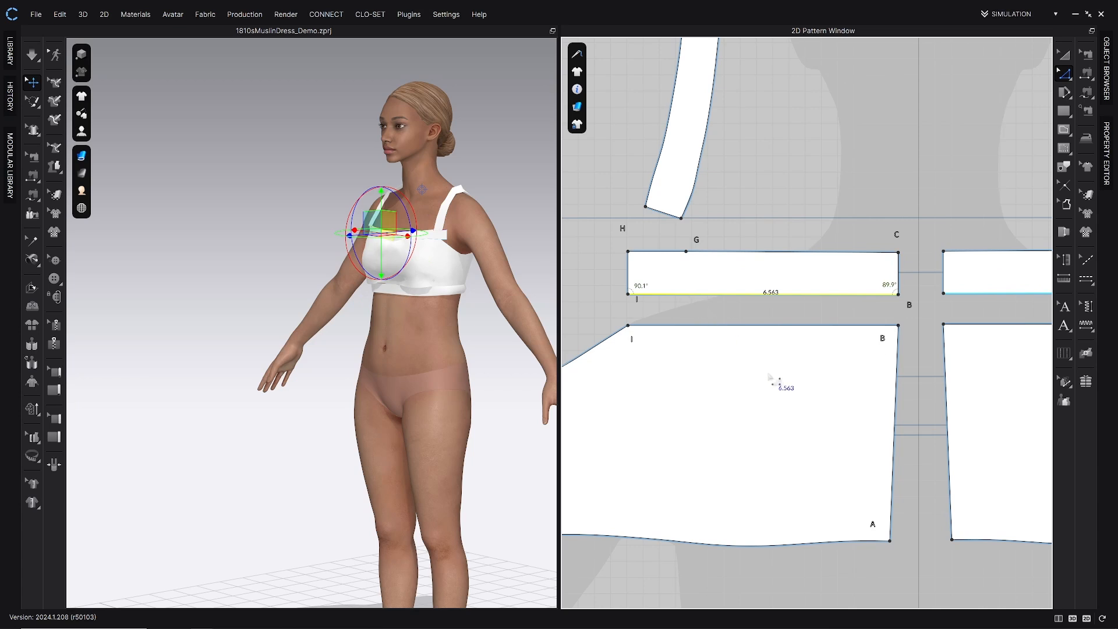
Move the front bodice's lower corner A toward the center line so the center front edge is vertical, and check the hem edge.
{"action": "middle_click_drag", "start_coordinate": [898, 556], "coordinate": [916, 458]}
{"action": "left_click_drag", "start_coordinate": [909, 443], "coordinate": [929, 450]}
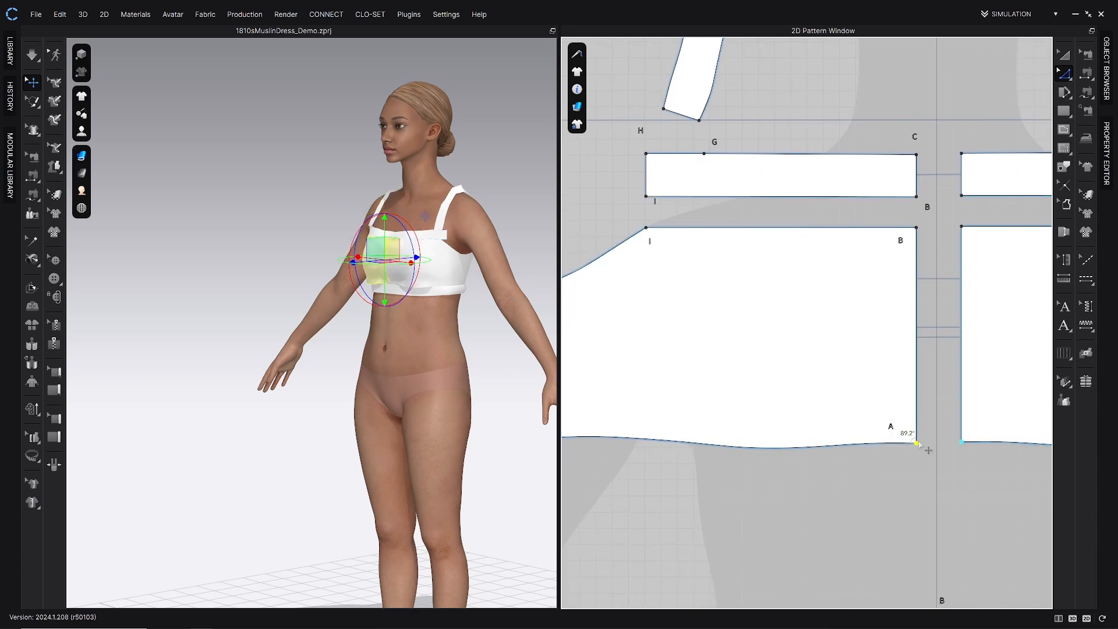
{"action": "scroll", "coordinate": [880, 491], "scroll_direction": "up", "scroll_amount": 1}
{"action": "scroll", "coordinate": [882, 480], "scroll_direction": "down", "scroll_amount": 3}
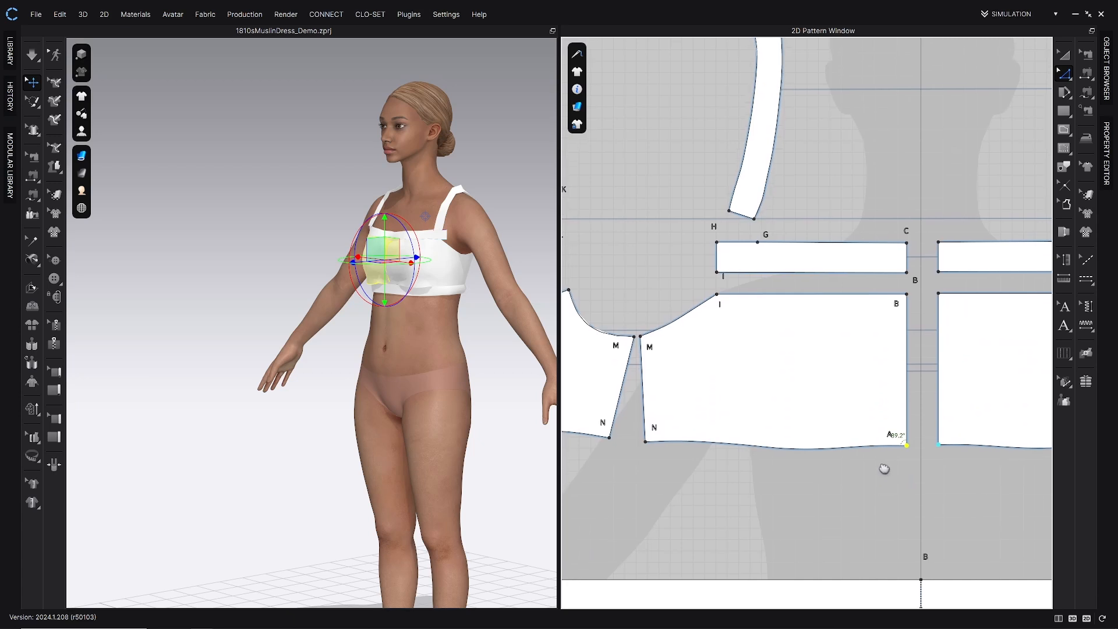
{"action": "left_click", "coordinate": [751, 441]}
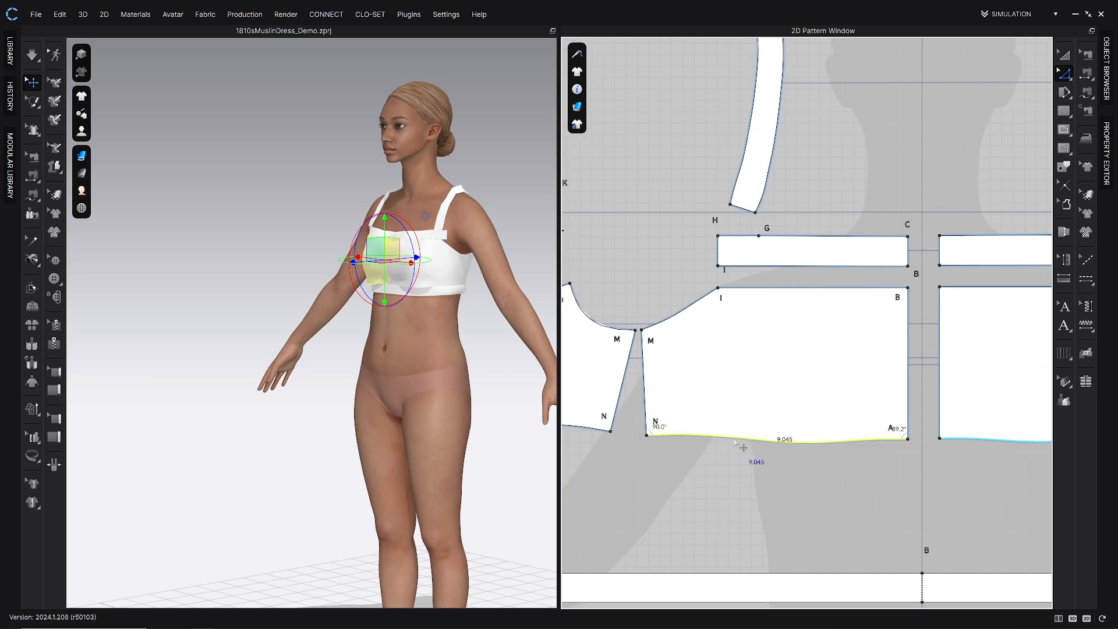
Lower corner N slightly on the front bodice and the adjoining side piece, and compare the two side seam lengths.
{"action": "middle_click_drag", "start_coordinate": [751, 442], "coordinate": [710, 375]}
{"action": "left_click_drag", "start_coordinate": [624, 367], "coordinate": [623, 374]}
{"action": "middle_click_drag", "start_coordinate": [840, 355], "coordinate": [1006, 350]}
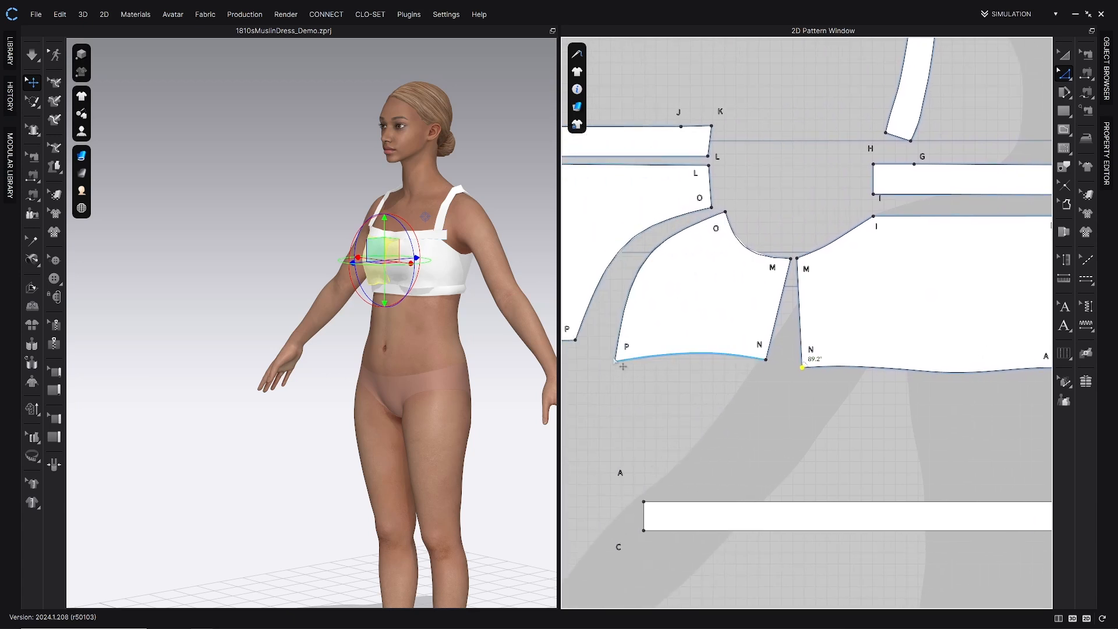
{"action": "left_click", "coordinate": [767, 360]}
{"action": "left_click_drag", "start_coordinate": [768, 363], "coordinate": [768, 362]}
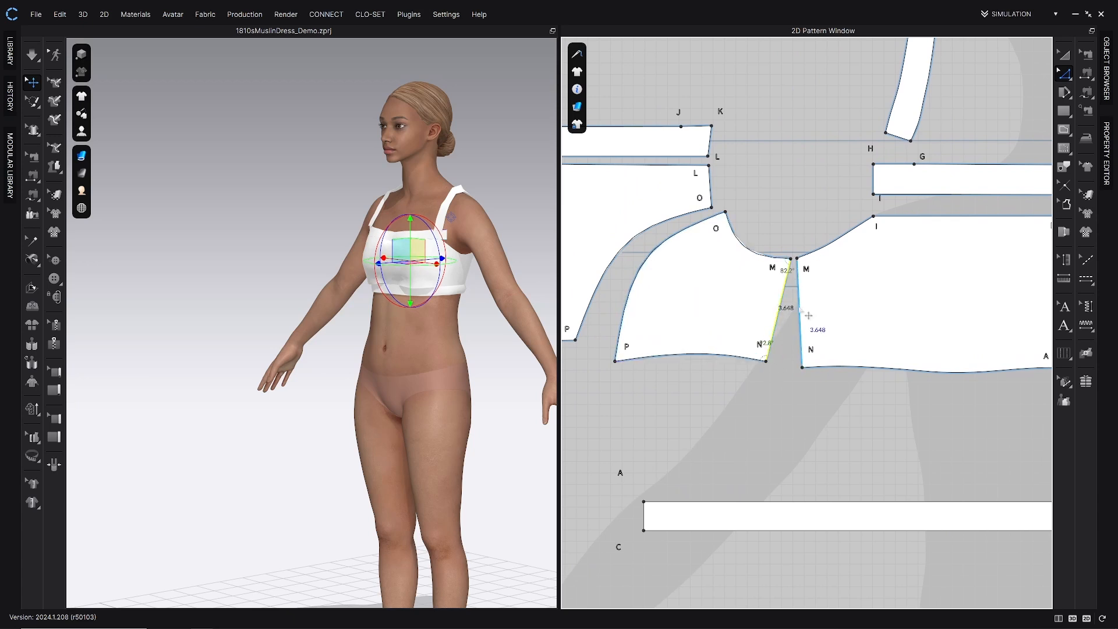
{"action": "left_click", "coordinate": [786, 309]}
Adjust the center back piece's lower corner P so it is level with corner D.
{"action": "scroll", "coordinate": [735, 287], "scroll_direction": "up", "scroll_amount": 3}
{"action": "scroll", "coordinate": [711, 381], "scroll_direction": "up", "scroll_amount": 3}
{"action": "left_click_drag", "start_coordinate": [717, 364], "coordinate": [723, 374]}
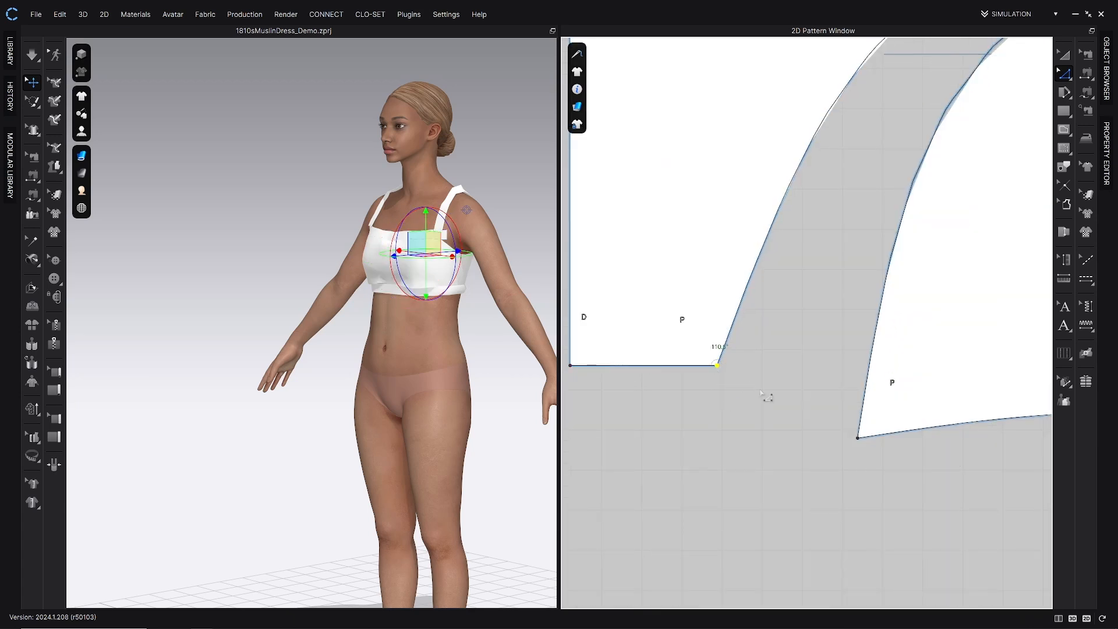
Square the back neckband's shoulder end to 90° at corner K, with its upper edge straight through point J.
{"action": "scroll", "coordinate": [793, 406], "scroll_direction": "down", "scroll_amount": 5}
{"action": "scroll", "coordinate": [781, 280], "scroll_direction": "up", "scroll_amount": 5}
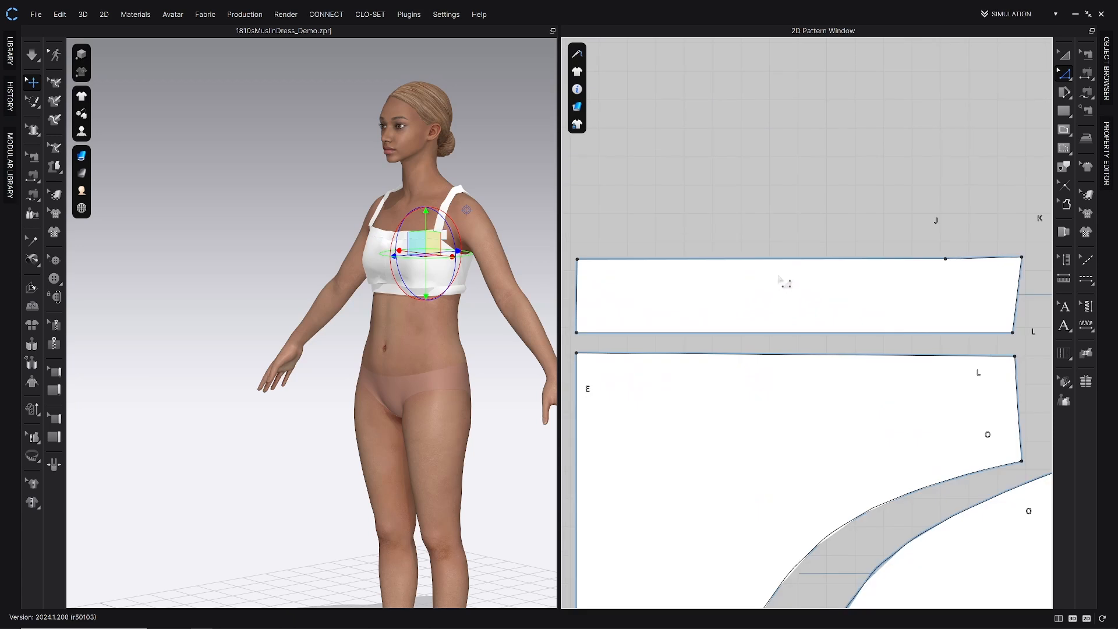
{"action": "scroll", "coordinate": [804, 282], "scroll_direction": "down", "scroll_amount": 2}
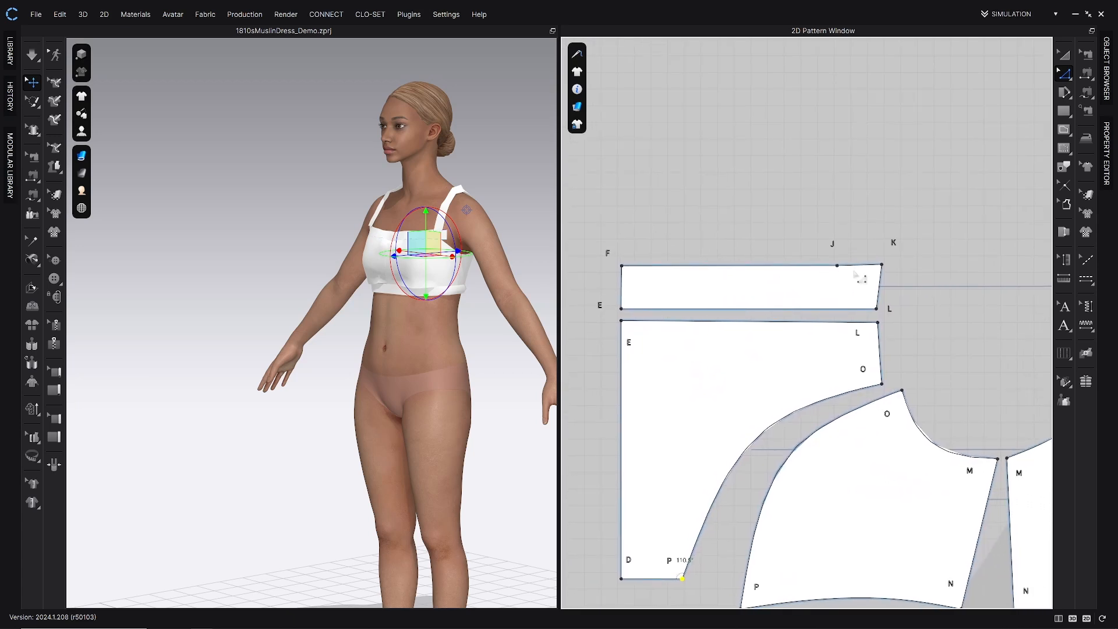
{"action": "left_click_drag", "start_coordinate": [881, 265], "coordinate": [888, 279]}
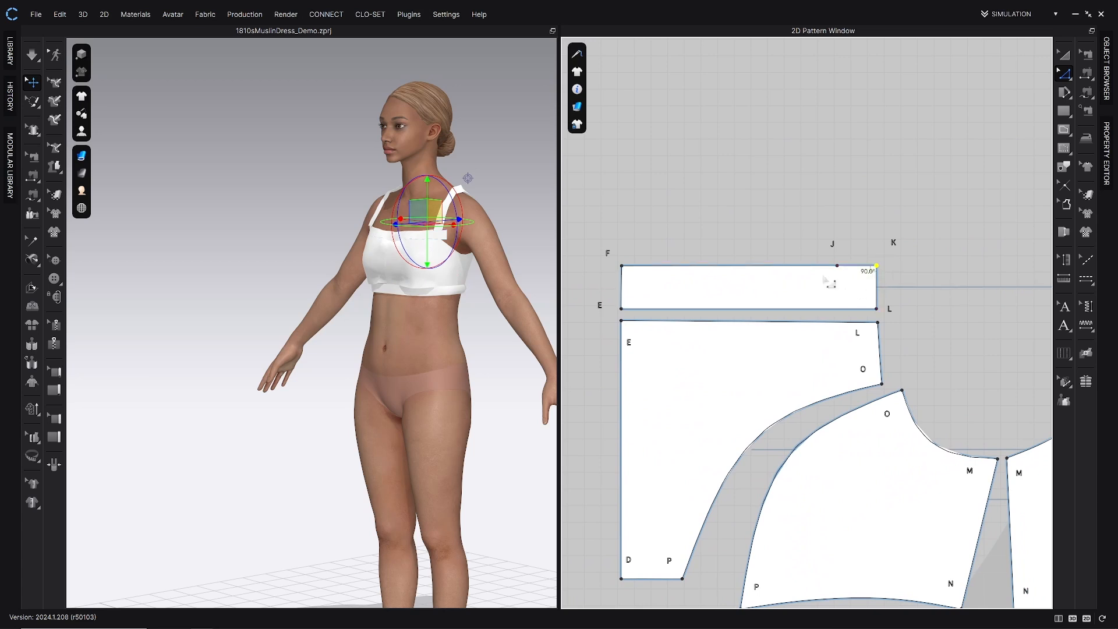
{"action": "left_click", "coordinate": [622, 288]}
{"action": "left_click_drag", "start_coordinate": [837, 266], "coordinate": [837, 263]}
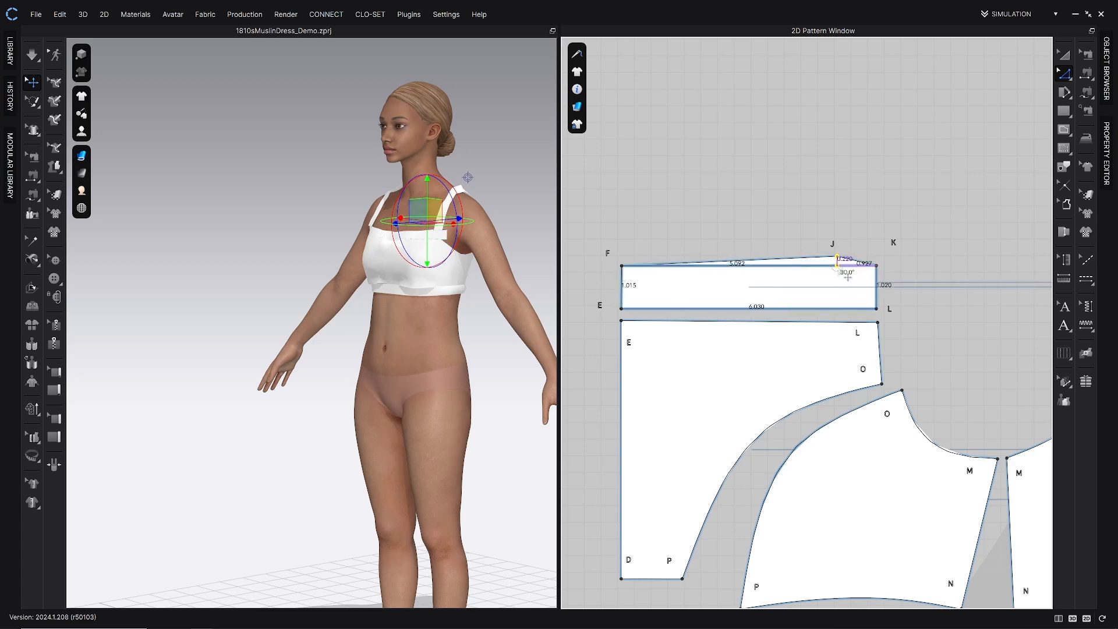
{"action": "key", "text": "ctrl+z"}
{"action": "scroll", "coordinate": [846, 293], "scroll_direction": "up", "scroll_amount": 2}
{"action": "scroll", "coordinate": [846, 293], "scroll_direction": "down", "scroll_amount": 6}
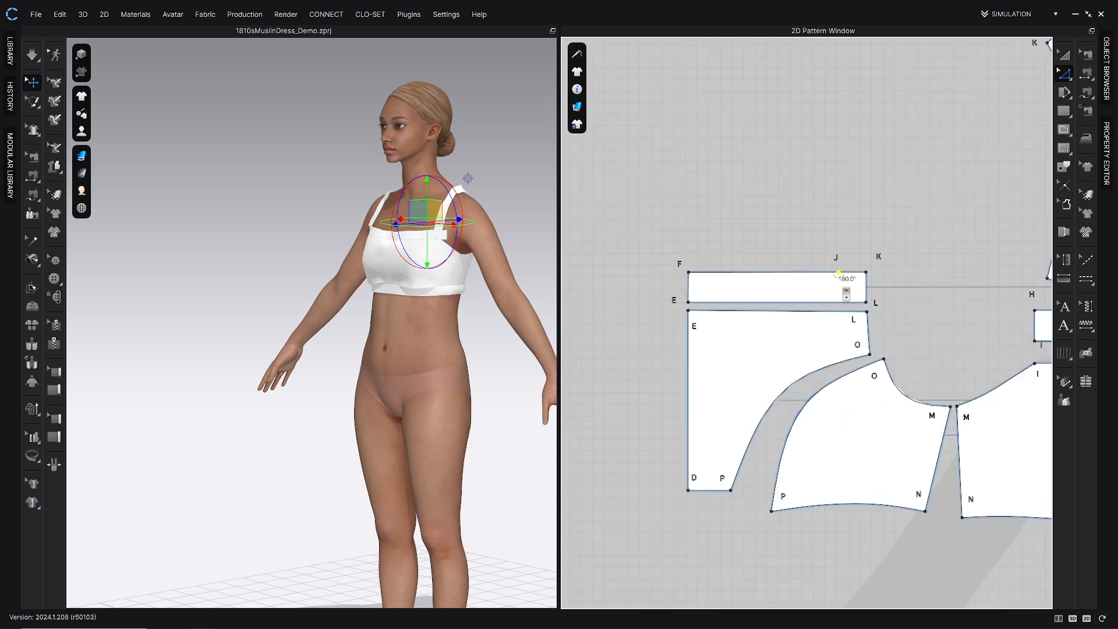
Deselect the back neckband point and stop the garment simulation.
{"action": "right_click_drag", "start_coordinate": [761, 281], "coordinate": [718, 340]}
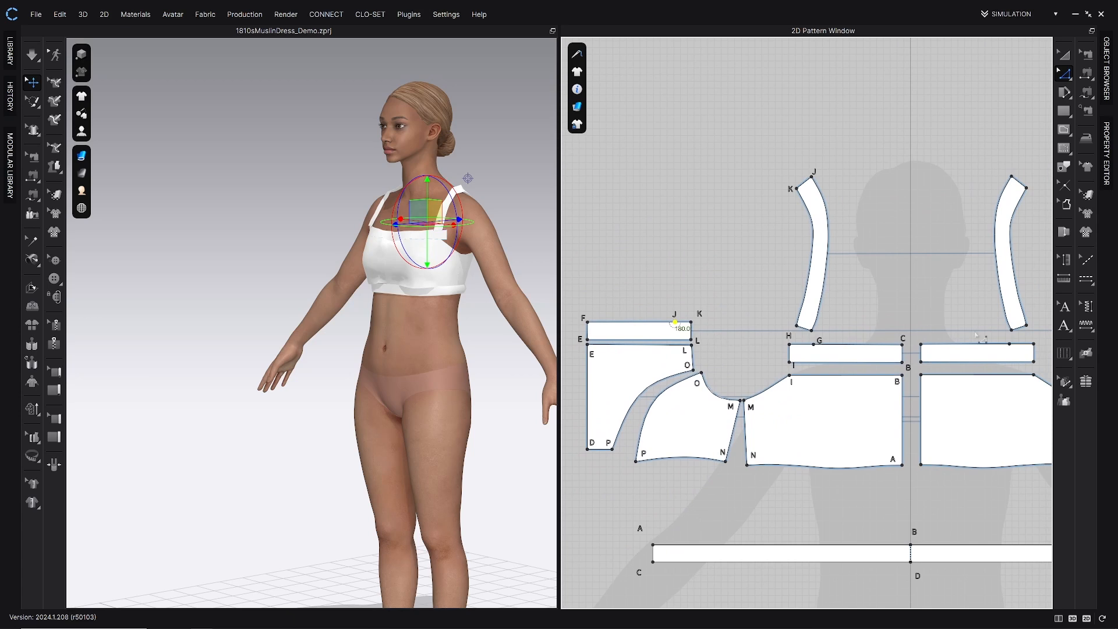
{"action": "right_click_drag", "start_coordinate": [976, 337], "coordinate": [874, 286]}
{"action": "scroll", "coordinate": [747, 394], "scroll_direction": "down", "scroll_amount": 3}
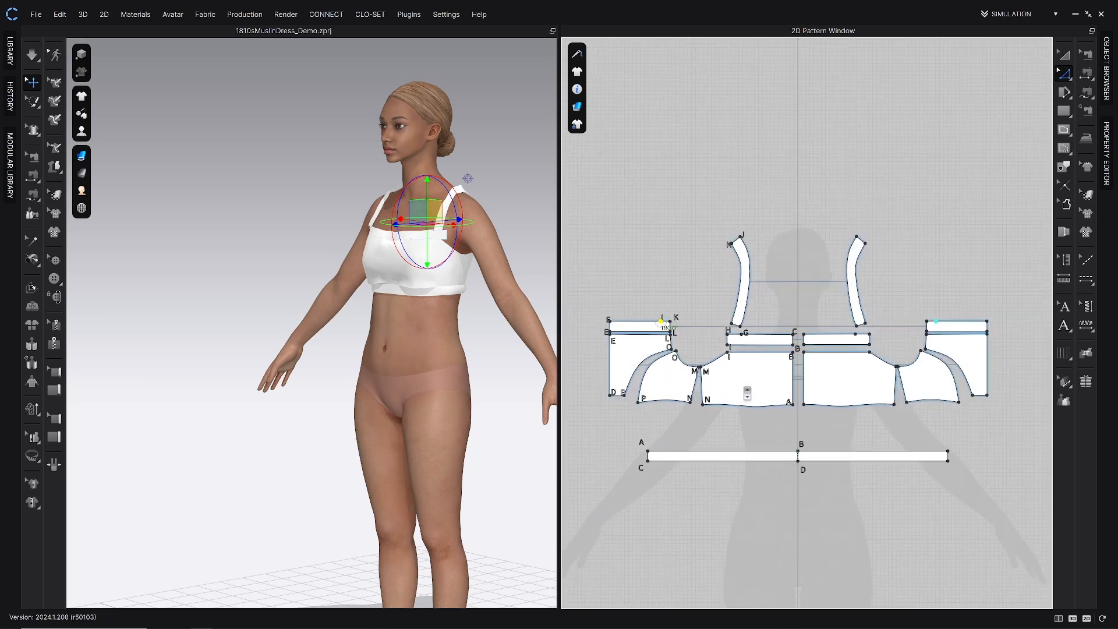
{"action": "middle_click_drag", "start_coordinate": [749, 392], "coordinate": [742, 390]}
{"action": "left_click", "coordinate": [697, 304]}
{"action": "middle_click_drag", "start_coordinate": [698, 301], "coordinate": [710, 298]}
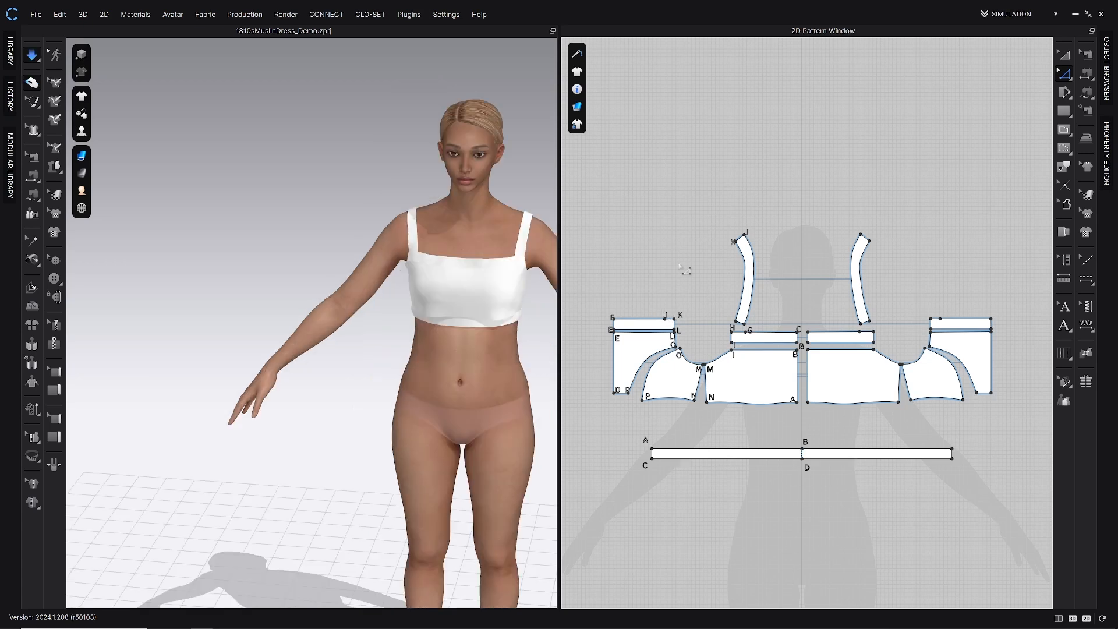
{"action": "middle_click_drag", "start_coordinate": [787, 281], "coordinate": [781, 256]}
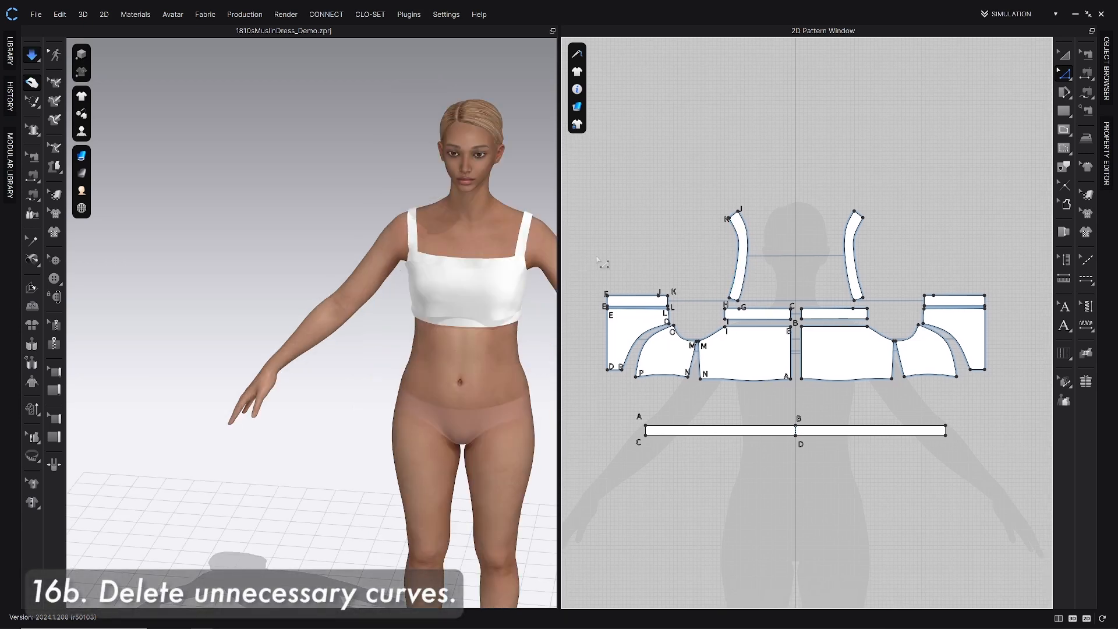
{"action": "key", "text": "space"}
Delete all curve points from both long strap edges and the hem edges of the front, side and center back bodice pieces.
{"action": "left_click", "coordinate": [749, 261]}
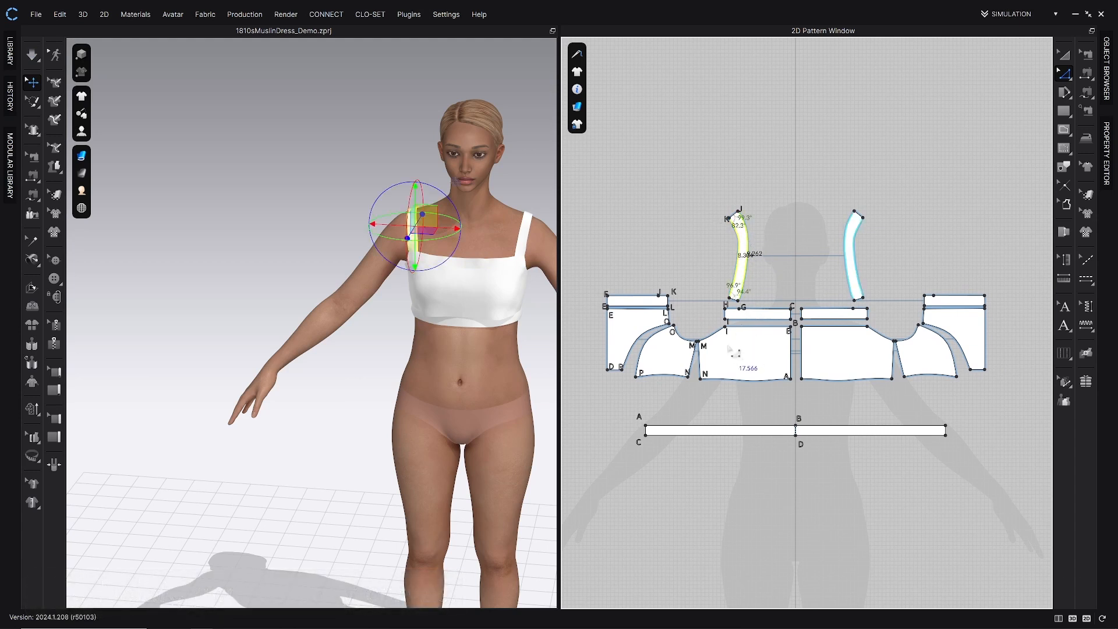
{"action": "key", "text": "z"}
{"action": "left_click", "coordinate": [738, 378]}
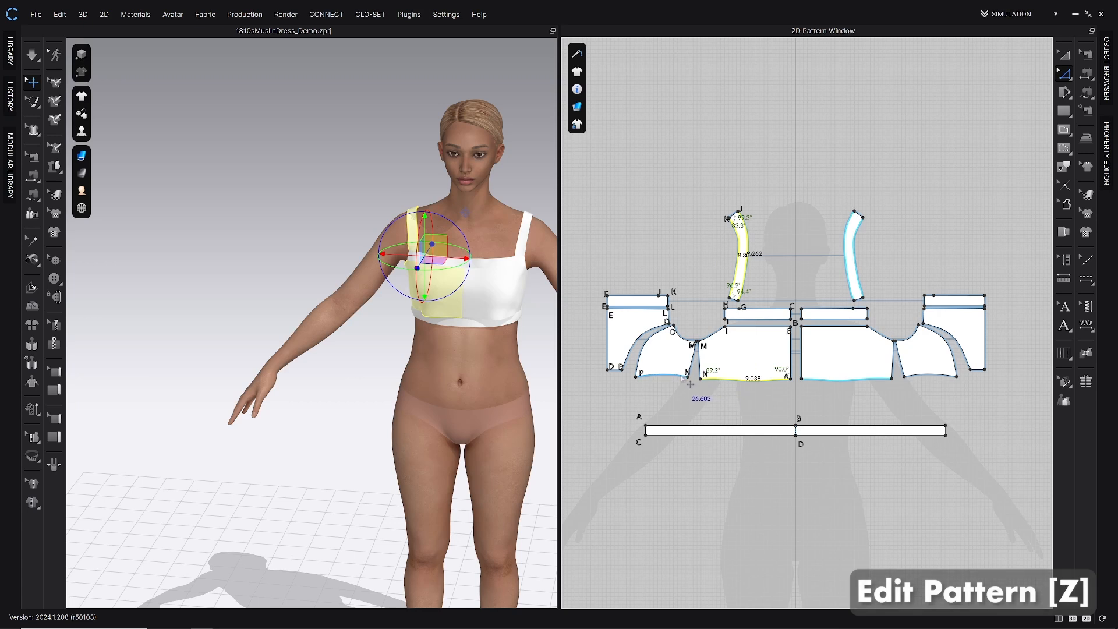
{"action": "left_click", "coordinate": [672, 377], "text": "shift"}
{"action": "left_click", "coordinate": [625, 377], "text": "shift"}
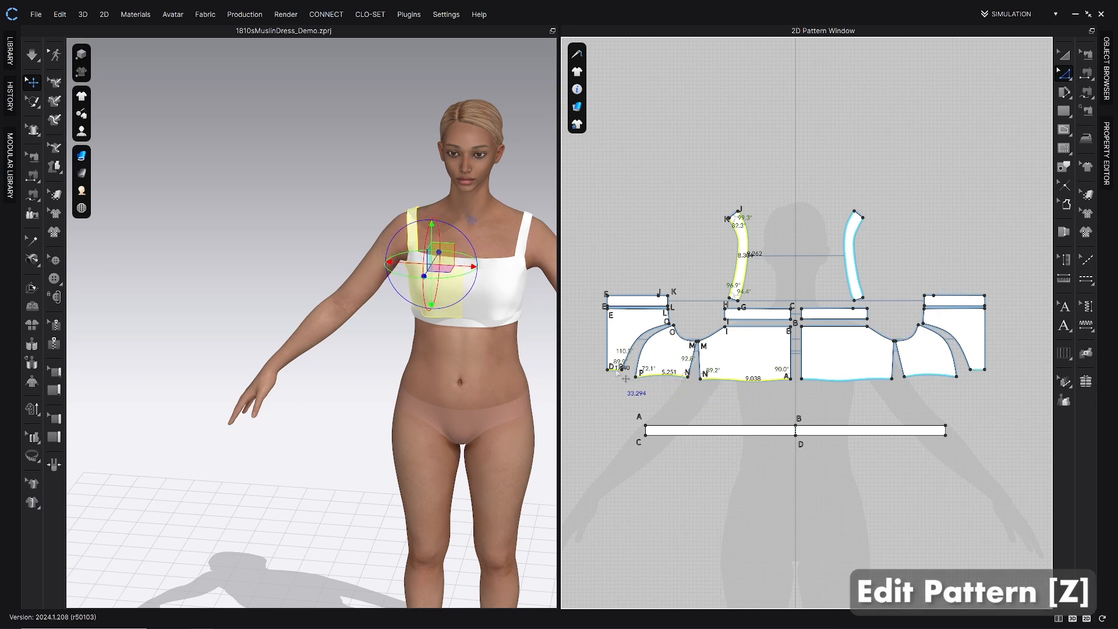
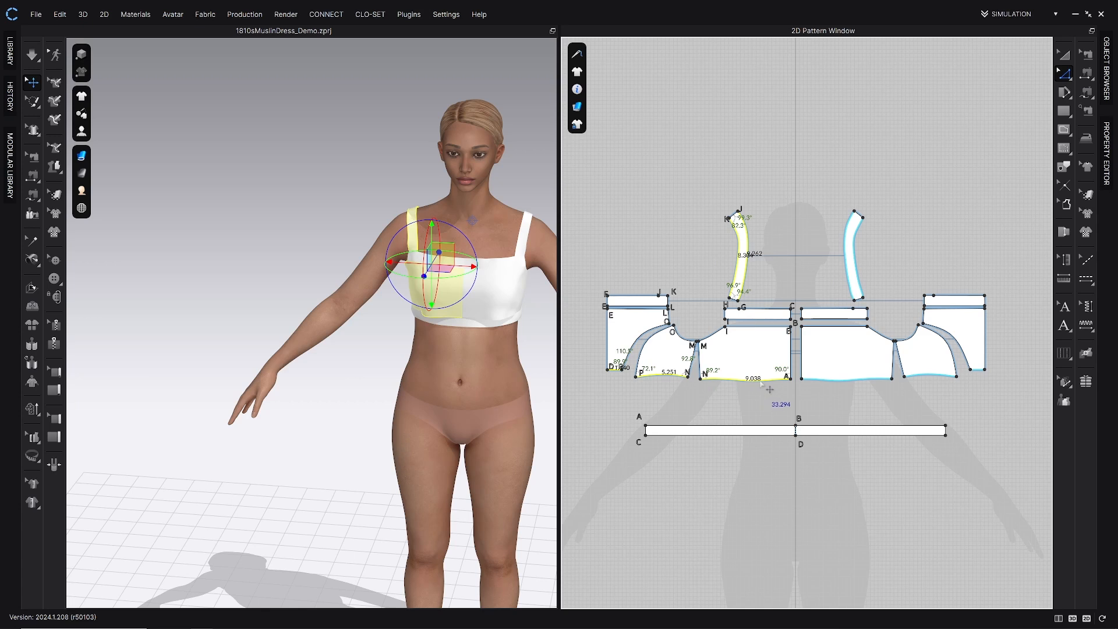
{"action": "right_click", "coordinate": [762, 383]}
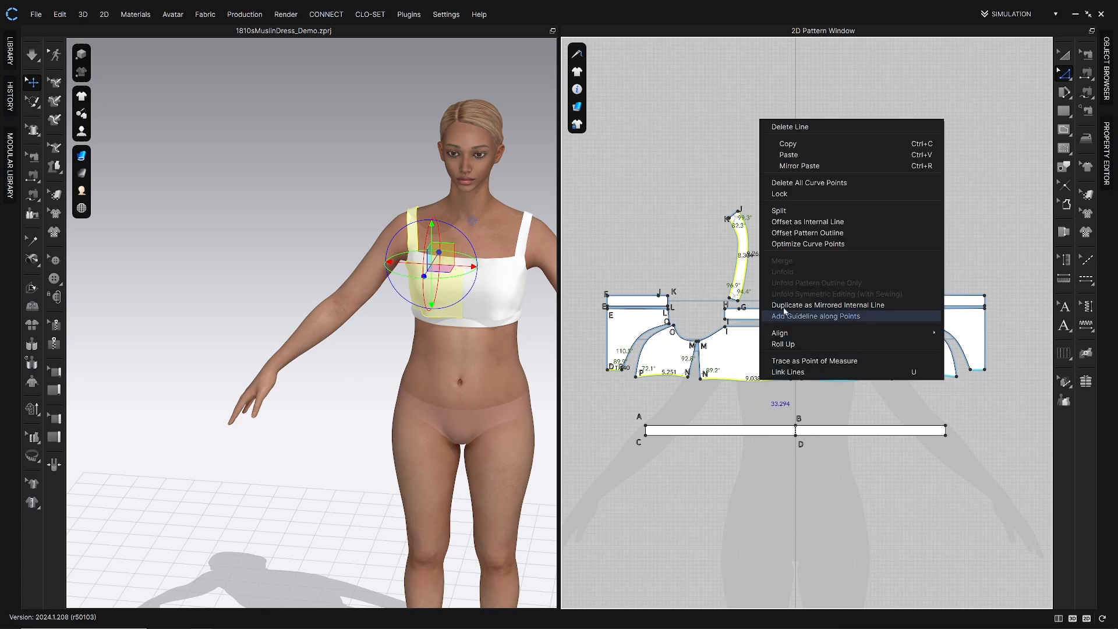
{"action": "left_click", "coordinate": [851, 185]}
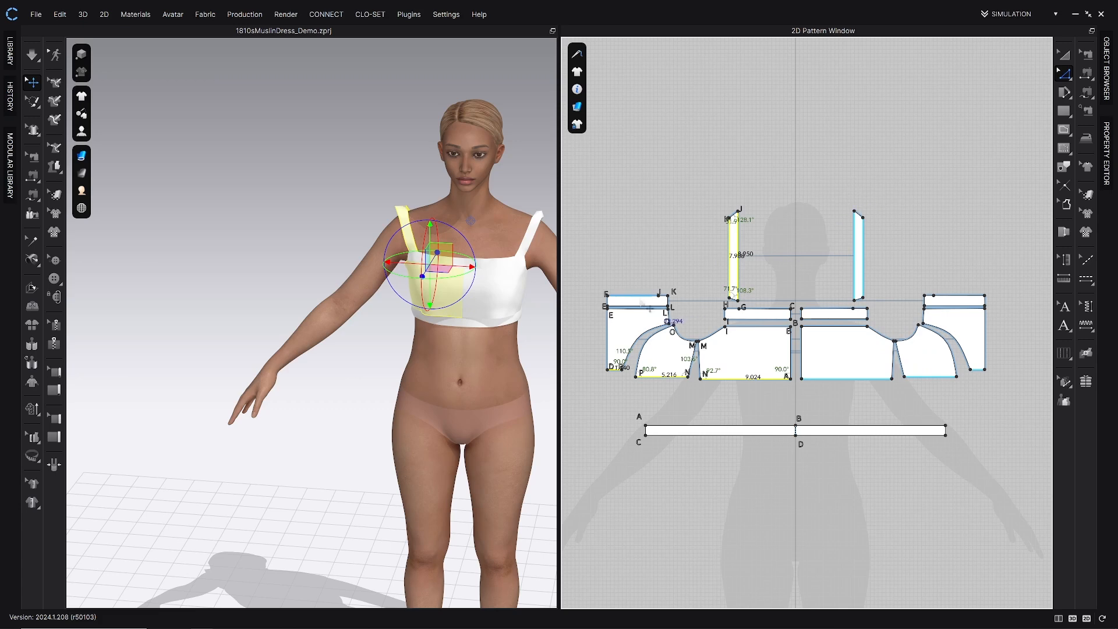
Simulate the garment and adjust the straps and front bodice on the avatar, checking the fit from front and back.
{"action": "key", "text": "q"}
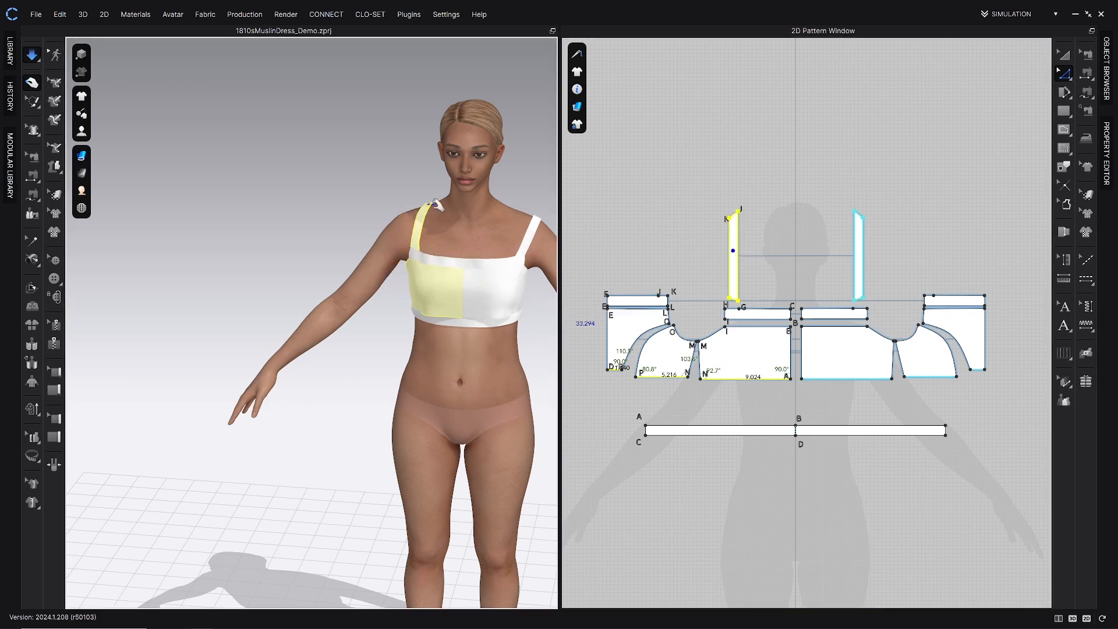
{"action": "left_click", "coordinate": [516, 206]}
{"action": "left_click", "coordinate": [499, 292]}
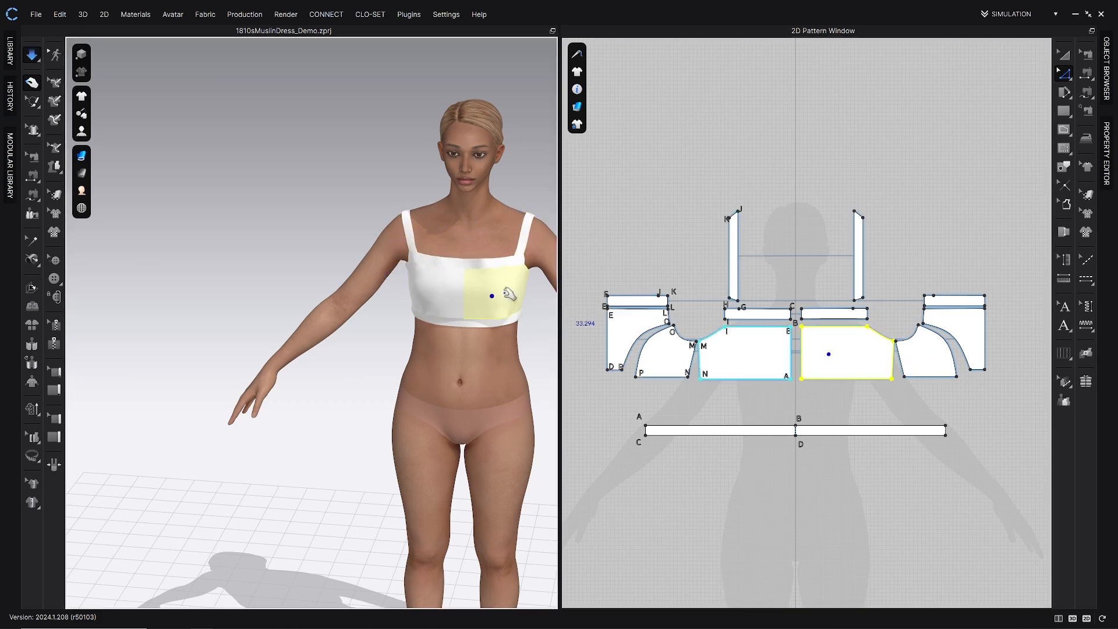
{"action": "right_click_drag", "start_coordinate": [502, 260], "coordinate": [616, 252]}
{"action": "middle_click_drag", "start_coordinate": [487, 245], "coordinate": [316, 242]}
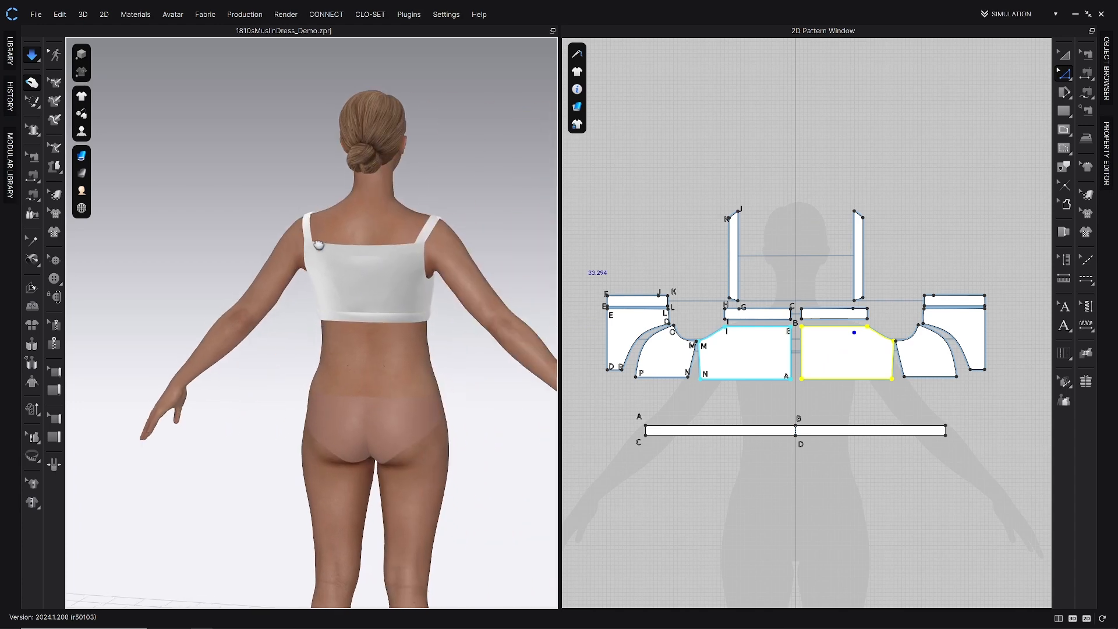
{"action": "right_click_drag", "start_coordinate": [317, 242], "coordinate": [377, 242]}
{"action": "left_click", "coordinate": [329, 211]}
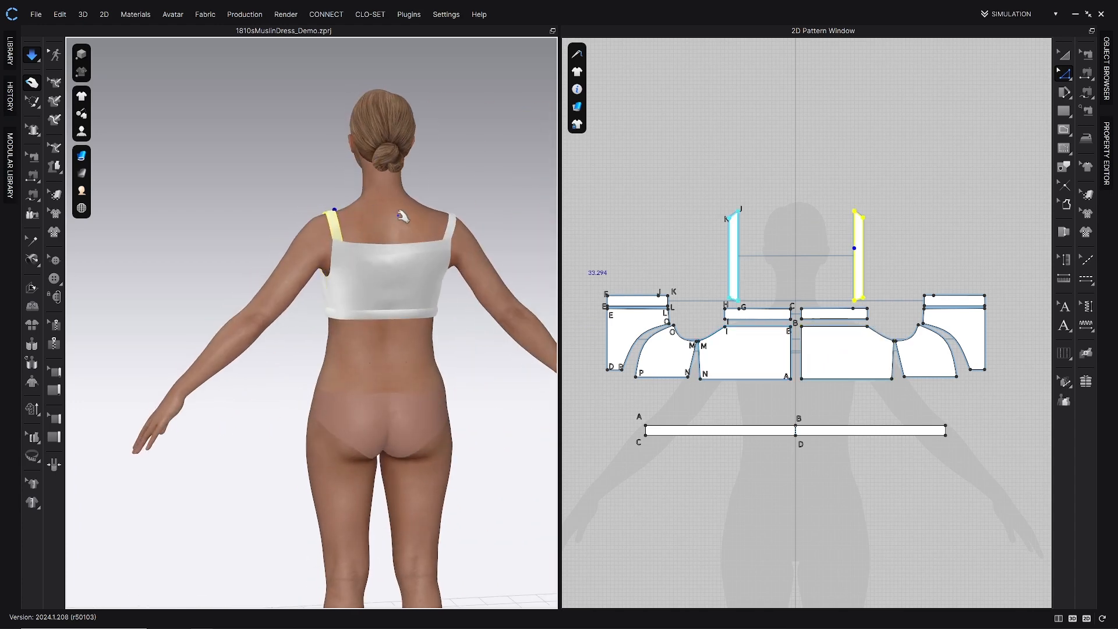
{"action": "left_click", "coordinate": [452, 220]}
{"action": "right_click_drag", "start_coordinate": [451, 220], "coordinate": [309, 229]}
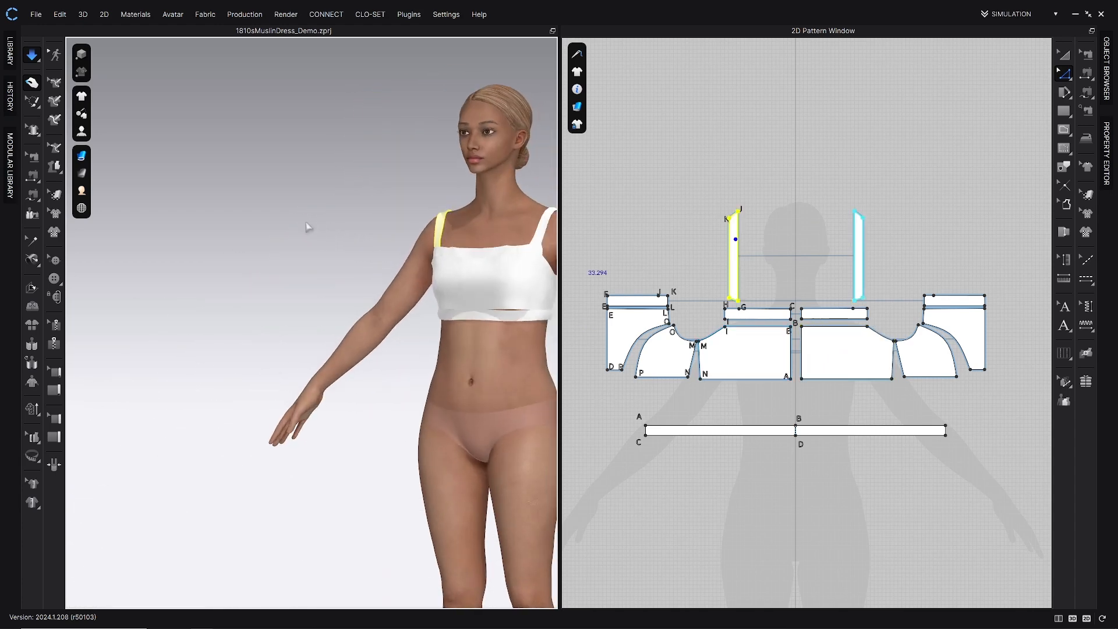
{"action": "middle_click_drag", "start_coordinate": [428, 246], "coordinate": [333, 247]}
{"action": "right_click_drag", "start_coordinate": [333, 247], "coordinate": [303, 244]}
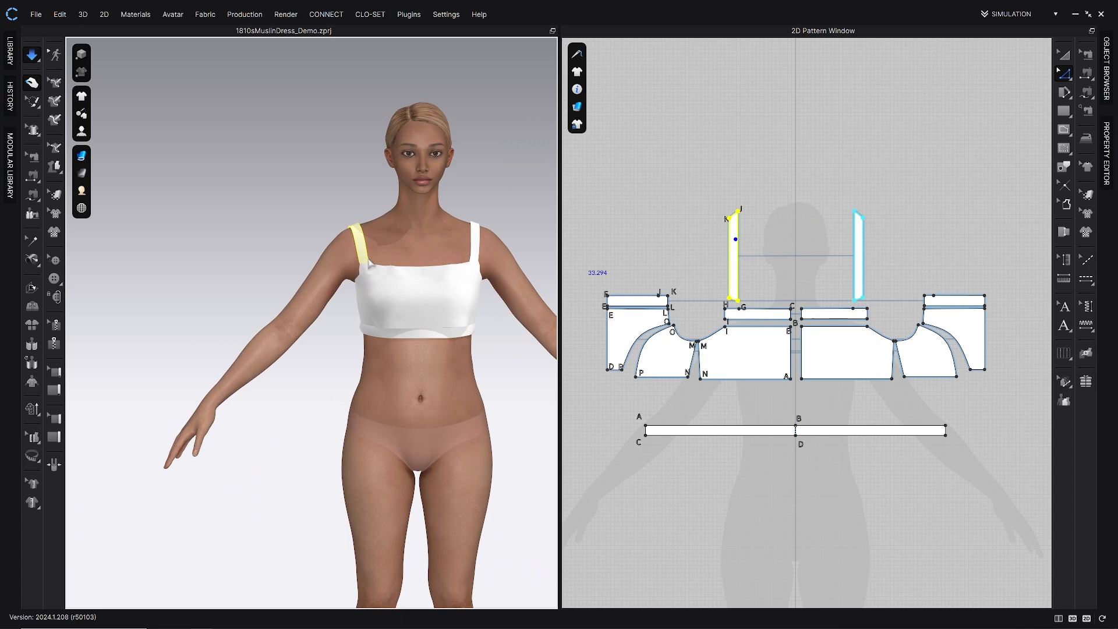
Review the remaining curved bodice edges and optimize the curve points of the side piece's O–P seam at 8%.
{"action": "scroll", "coordinate": [671, 352], "scroll_direction": "down", "scroll_amount": 3}
{"action": "scroll", "coordinate": [672, 352], "scroll_direction": "up", "scroll_amount": 7}
{"action": "middle_click_drag", "start_coordinate": [672, 351], "coordinate": [732, 339]}
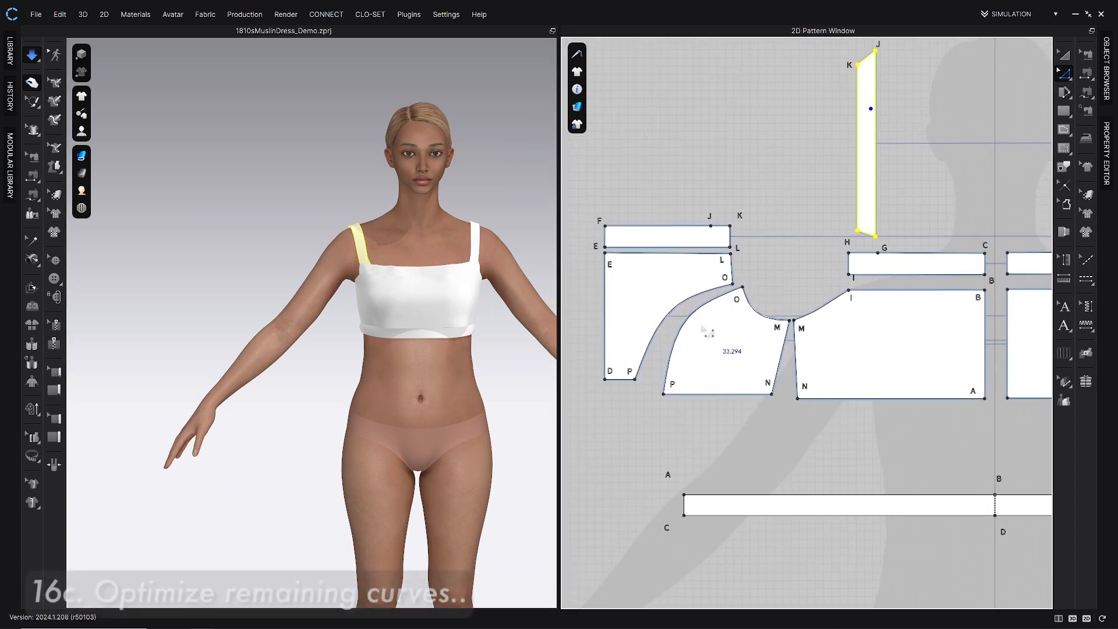
{"action": "left_click", "coordinate": [683, 338]}
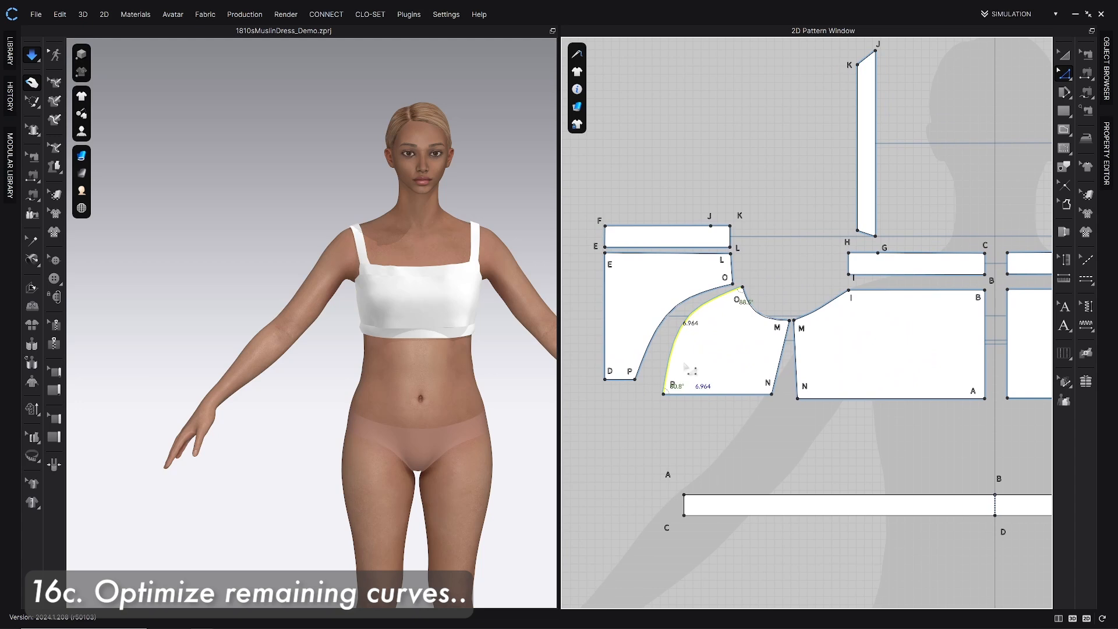
{"action": "left_click", "coordinate": [657, 336]}
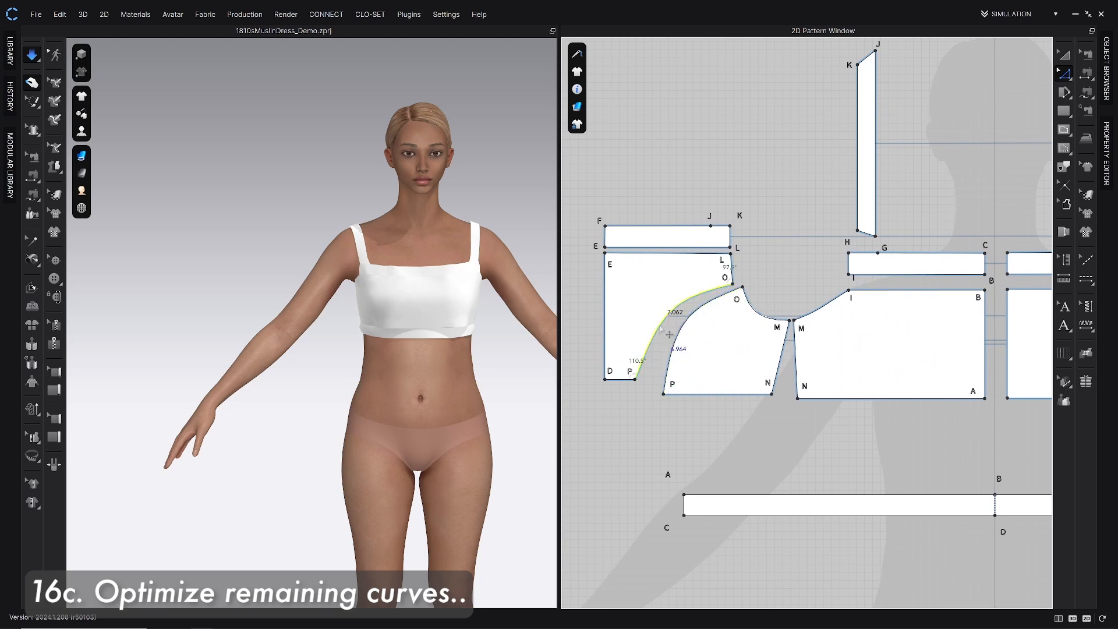
{"action": "left_click", "coordinate": [821, 304]}
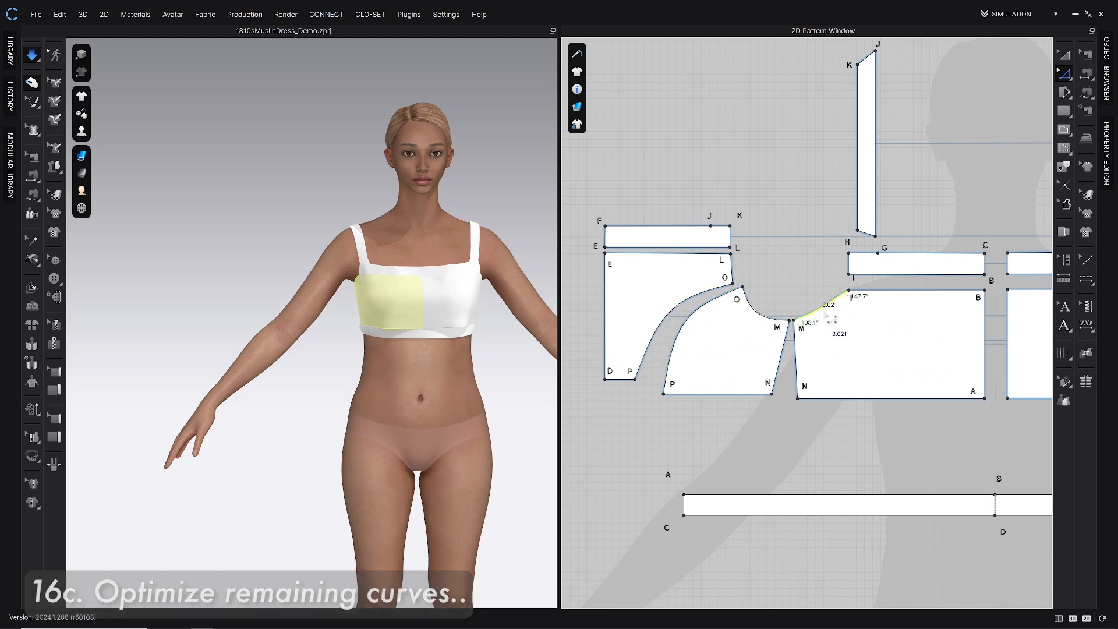
{"action": "middle_click_drag", "start_coordinate": [844, 326], "coordinate": [813, 355]}
{"action": "left_click", "coordinate": [666, 360]}
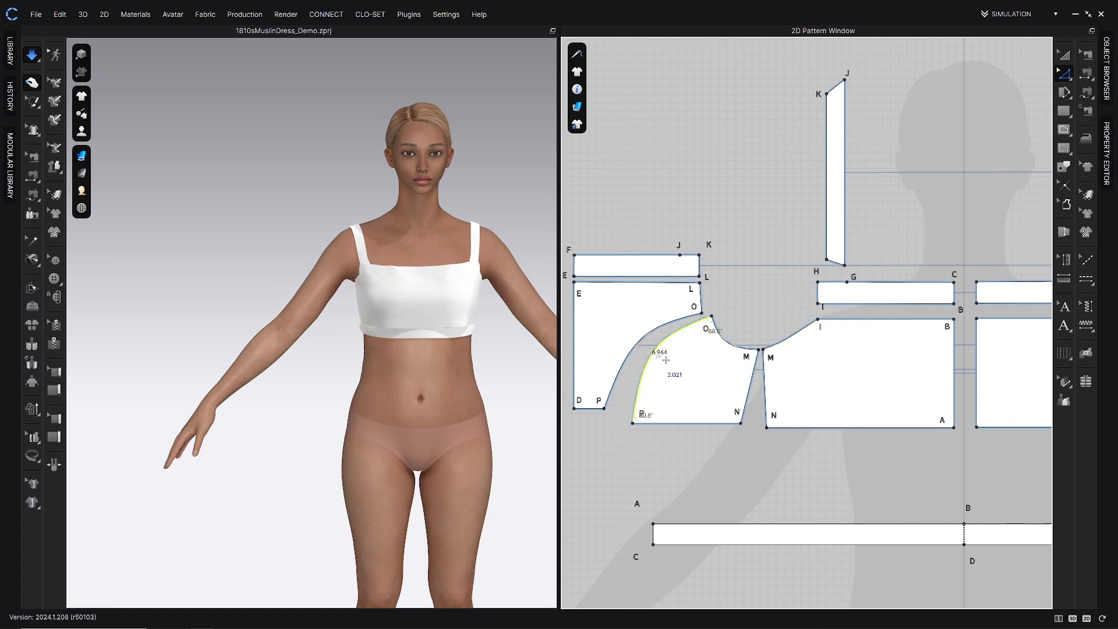
{"action": "right_click", "coordinate": [656, 352]}
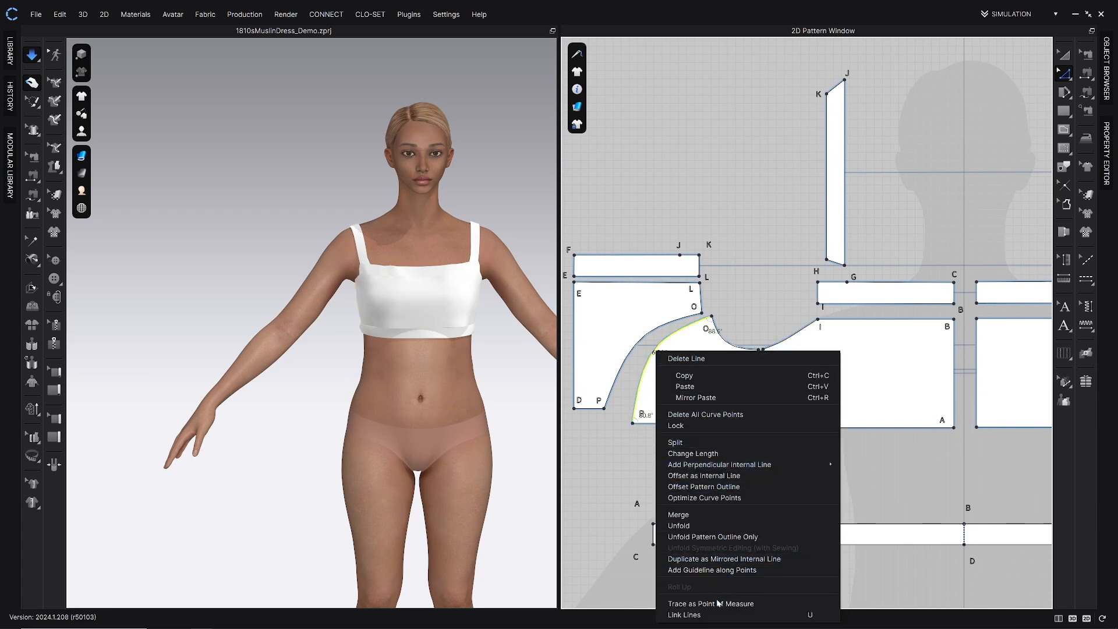
{"action": "left_click", "coordinate": [757, 499]}
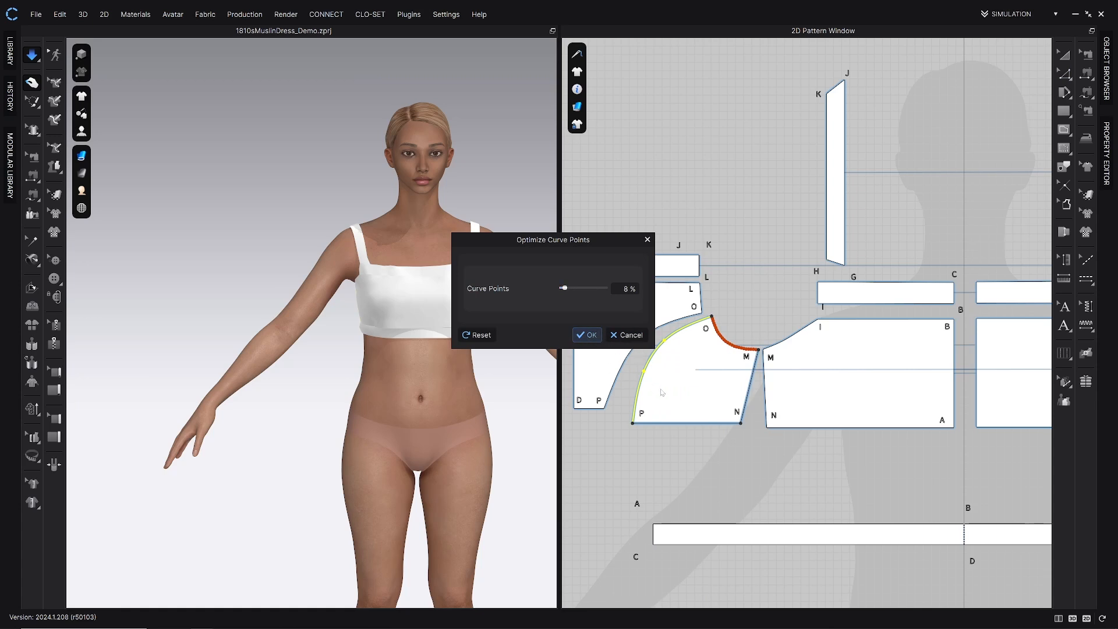
{"action": "left_click", "coordinate": [587, 335]}
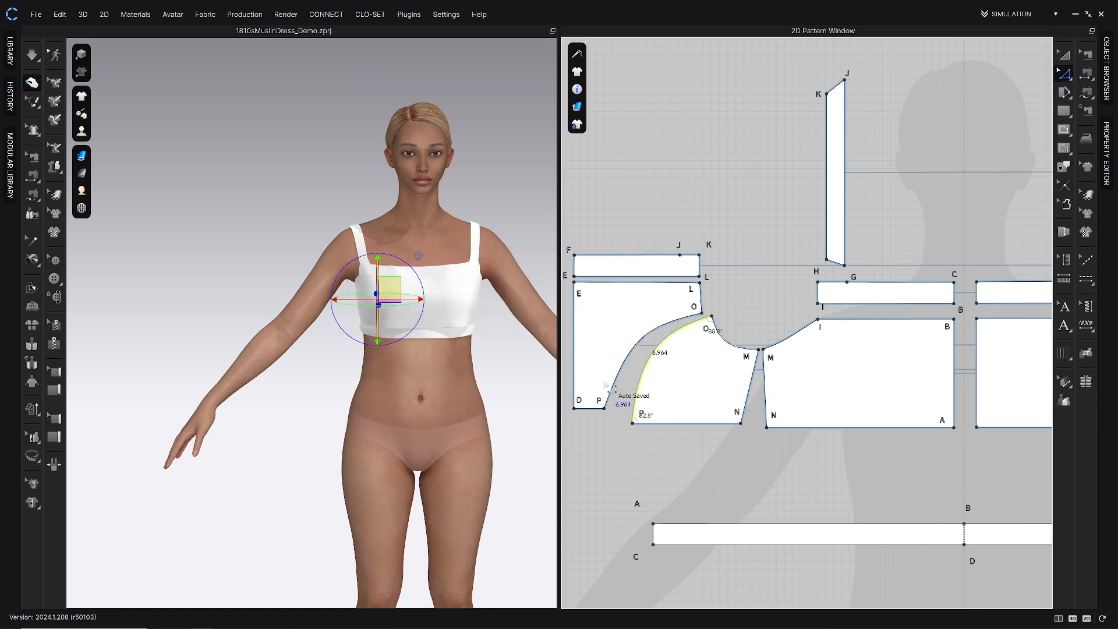
Optimize the curve points of the center back piece's curved O–P seam.
{"action": "left_click", "coordinate": [646, 336]}
{"action": "right_click", "coordinate": [647, 335]}
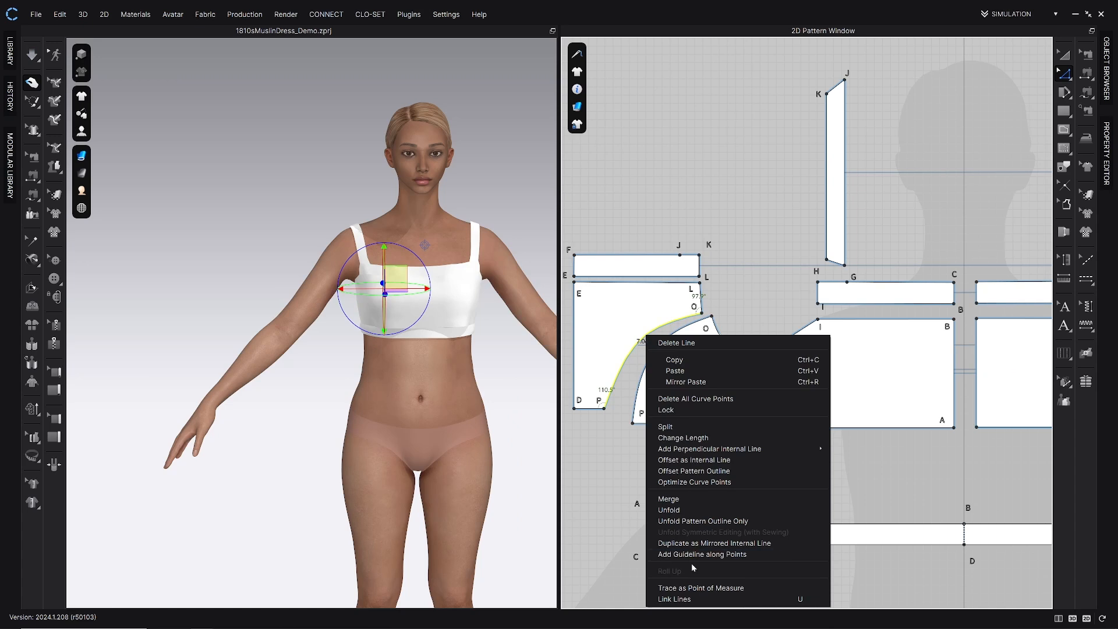
{"action": "left_click", "coordinate": [690, 399]}
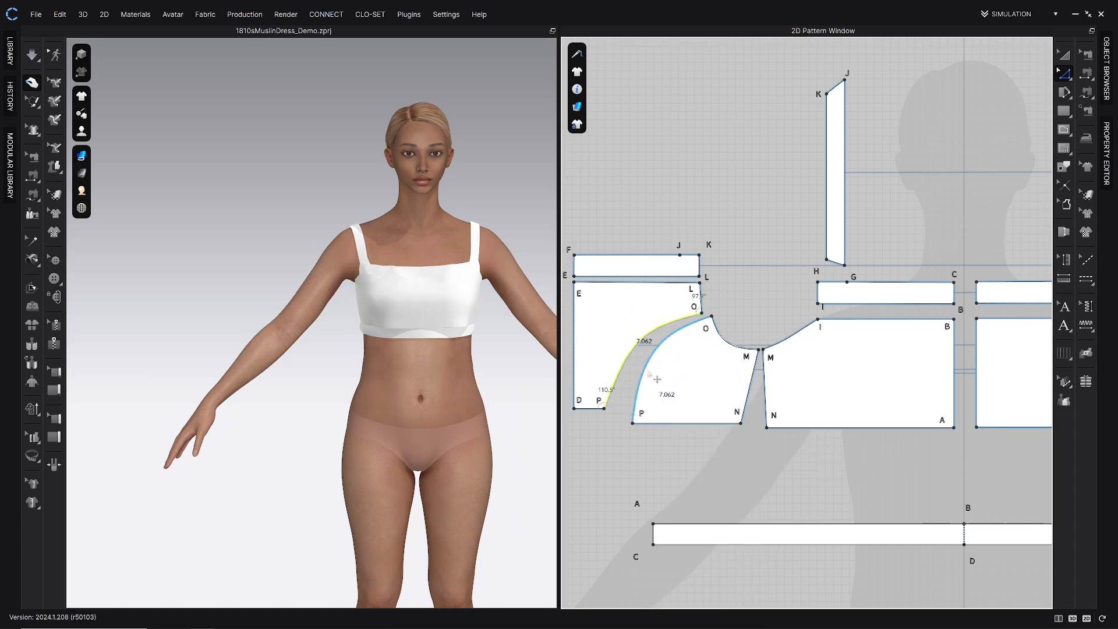
{"action": "right_click", "coordinate": [629, 367]}
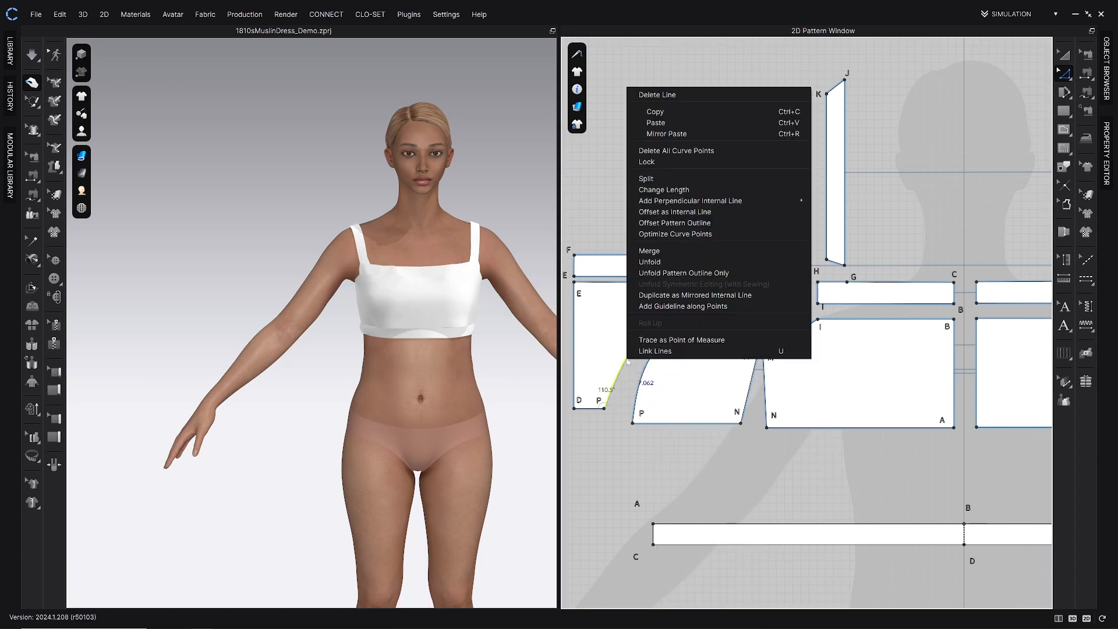
{"action": "left_click", "coordinate": [706, 234]}
{"action": "left_click", "coordinate": [587, 336]}
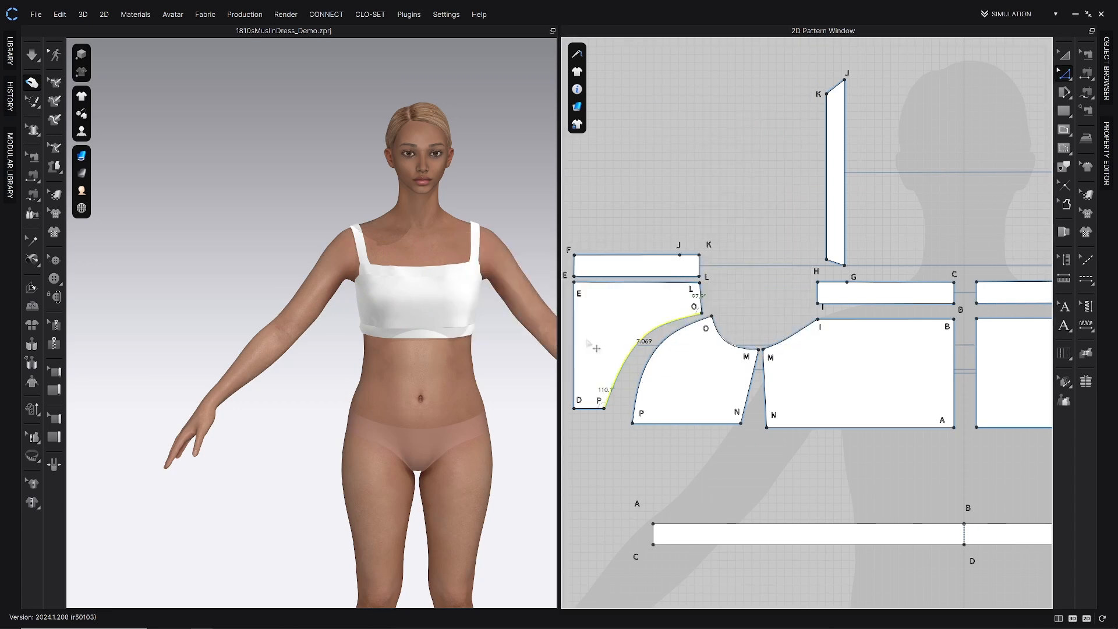
Optimize the curve points of the center back piece's L–O edge at 0% and the side piece's O–M armhole edge at 8%.
{"action": "right_click", "coordinate": [698, 299]}
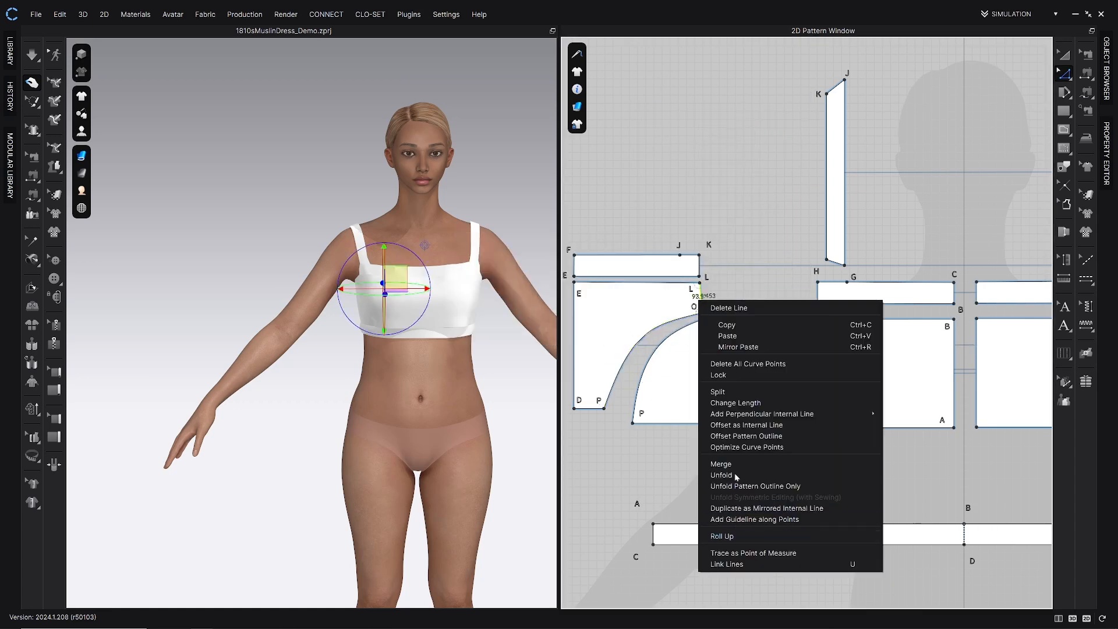
{"action": "left_click", "coordinate": [740, 446]}
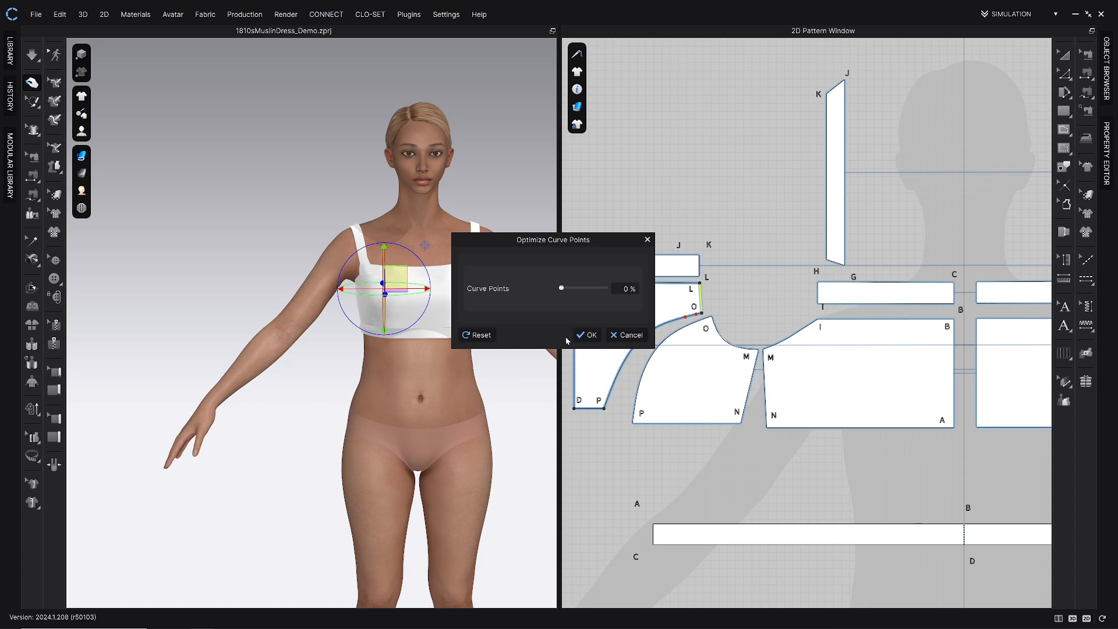
{"action": "left_click", "coordinate": [587, 336]}
{"action": "right_click", "coordinate": [729, 342]}
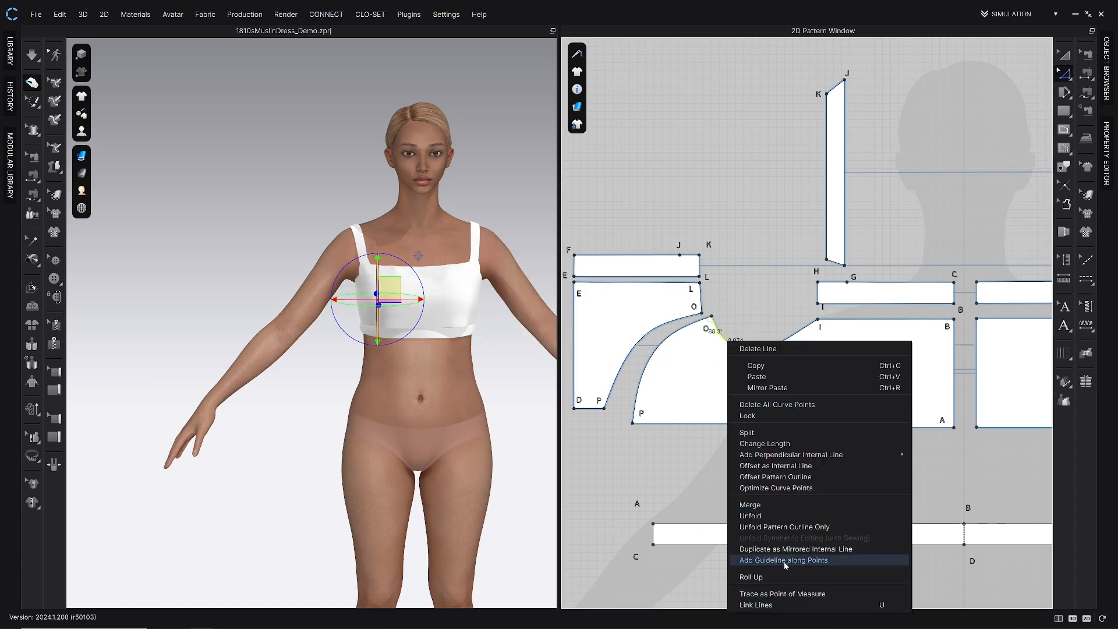
{"action": "left_click", "coordinate": [766, 487]}
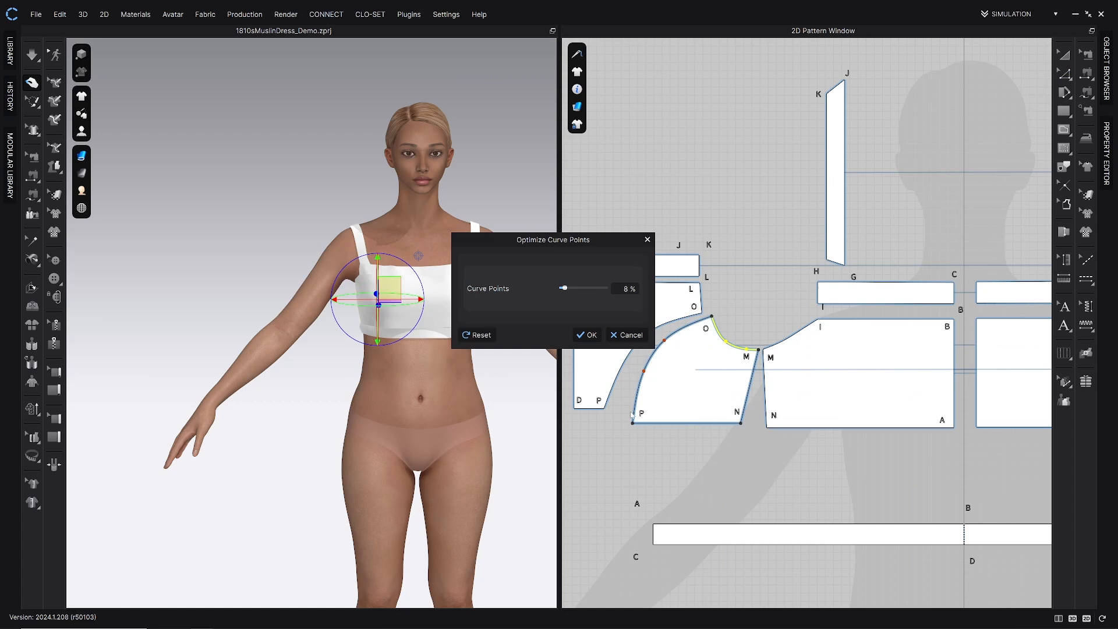
{"action": "left_click", "coordinate": [587, 335]}
Optimize the curve points of the front bodice's M–I armhole edge at 50% and clear the selection.
{"action": "right_click", "coordinate": [796, 338]}
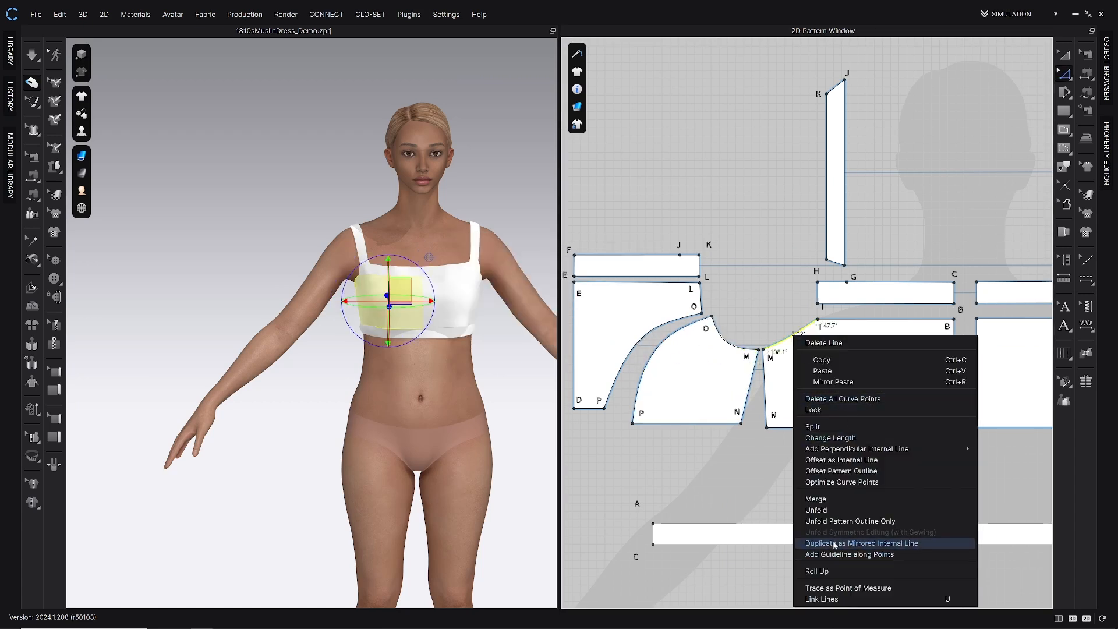
{"action": "left_click", "coordinate": [862, 482]}
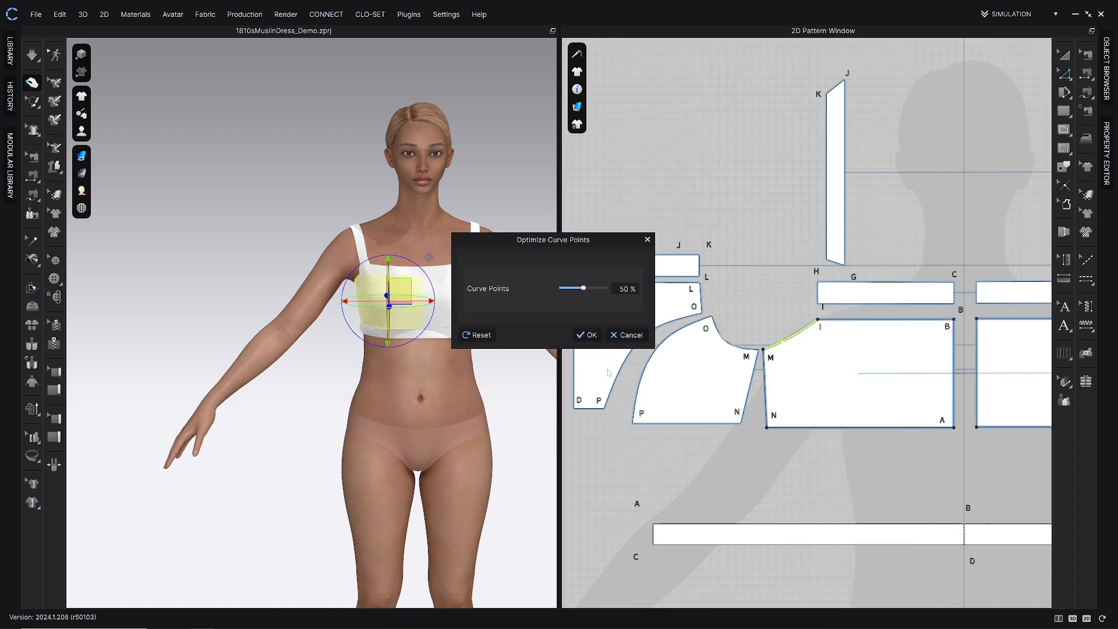
{"action": "left_click", "coordinate": [587, 338]}
{"action": "left_click", "coordinate": [831, 507]}
{"action": "scroll", "coordinate": [763, 404], "scroll_direction": "up", "scroll_amount": 6}
{"action": "scroll", "coordinate": [765, 406], "scroll_direction": "down", "scroll_amount": 5}
{"action": "scroll", "coordinate": [765, 406], "scroll_direction": "down", "scroll_amount": 8}
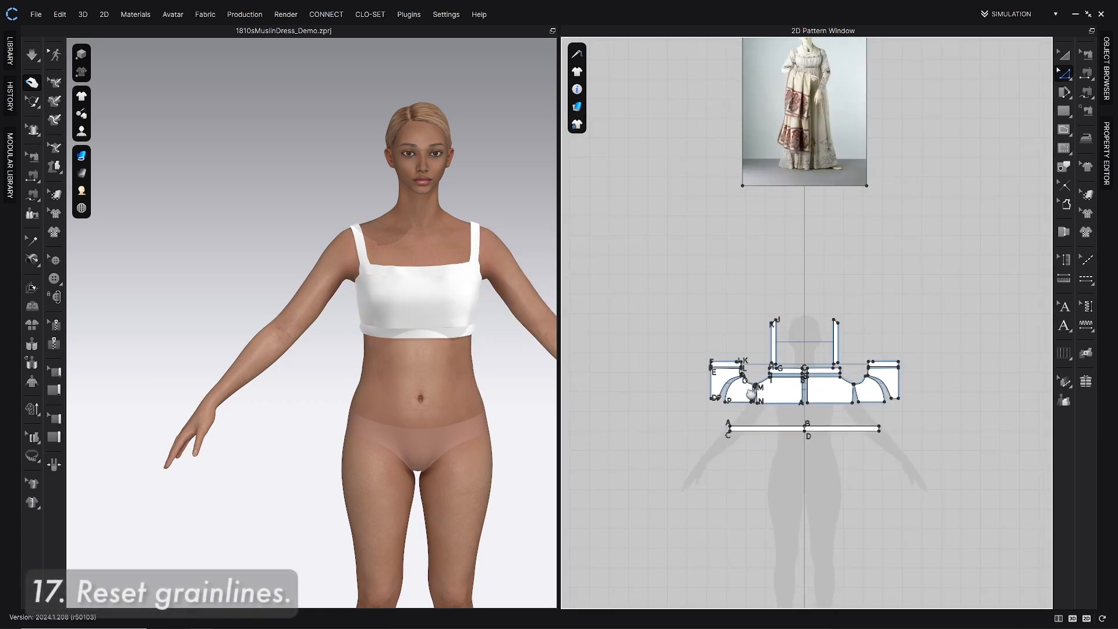
Simulate the bodice and tug the front neckband and strap into place on the avatar.
{"action": "scroll", "coordinate": [710, 328], "scroll_direction": "up", "scroll_amount": 5}
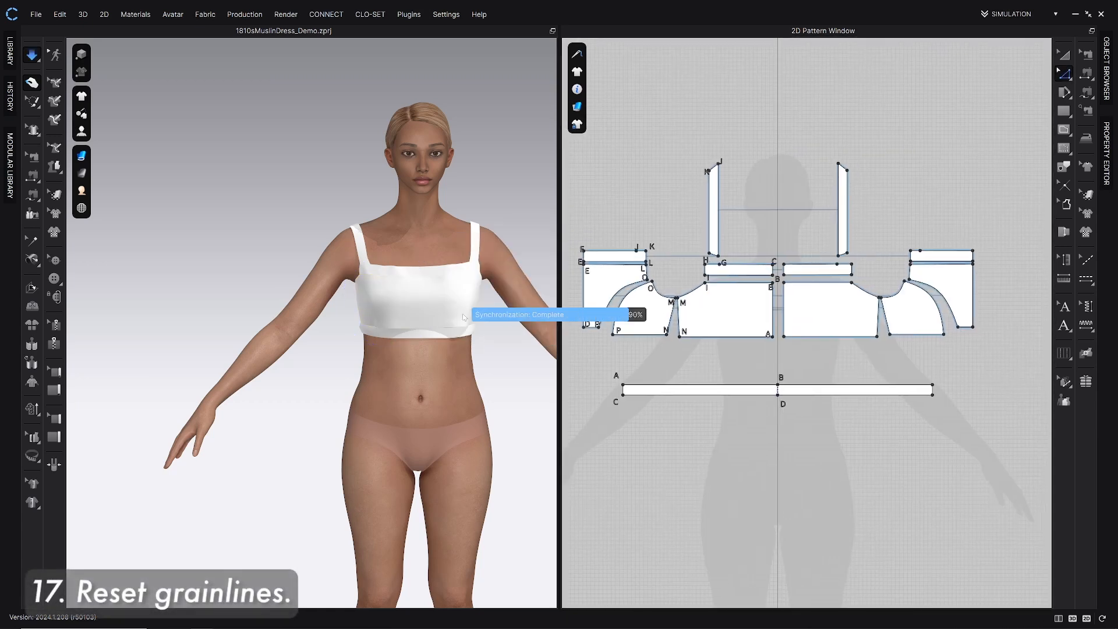
{"action": "left_click", "coordinate": [408, 272]}
{"action": "left_click", "coordinate": [455, 270]}
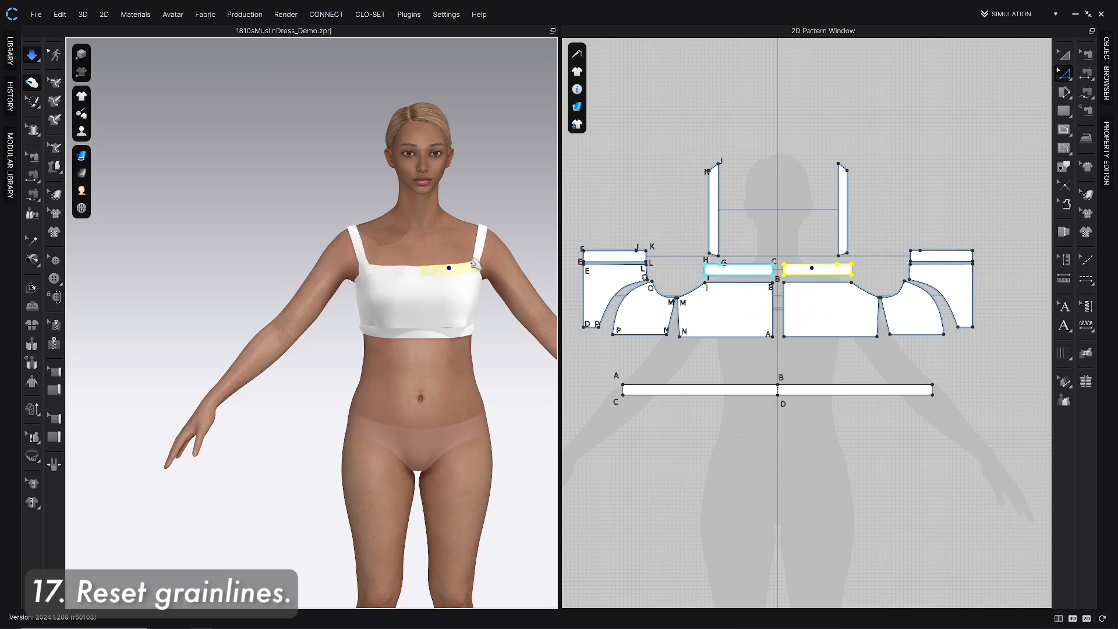
{"action": "left_click", "coordinate": [481, 250]}
{"action": "left_click", "coordinate": [913, 459]}
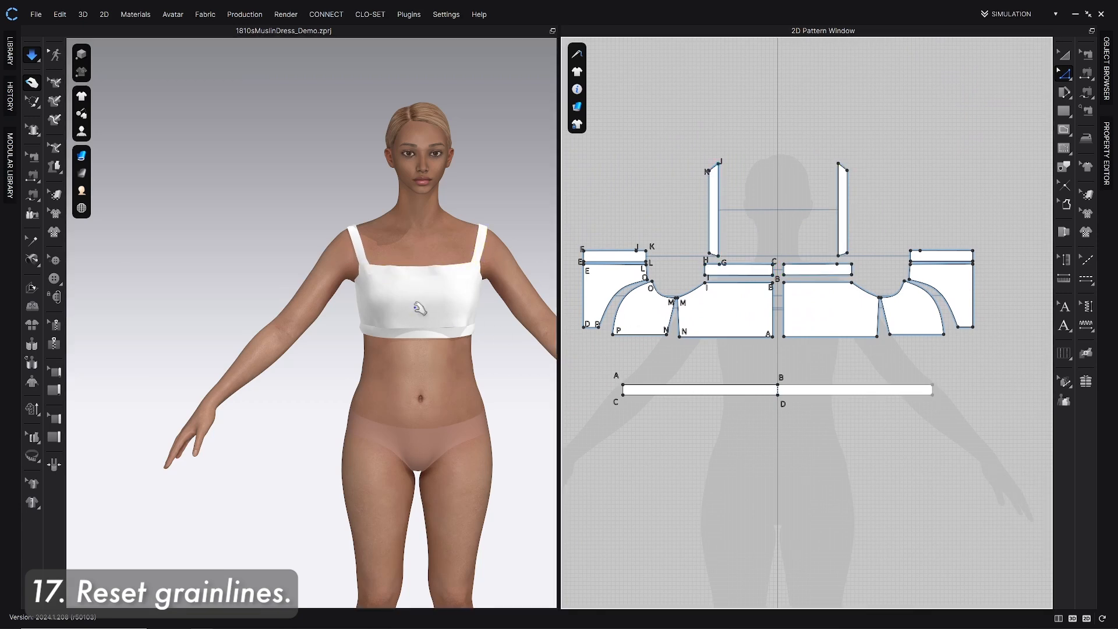
{"action": "mouse_move", "coordinate": [420, 309]}
{"action": "right_mouse_down"}
{"action": "mouse_move", "coordinate": [484, 298]}
{"action": "mouse_move", "coordinate": [407, 307]}
{"action": "right_mouse_up"}
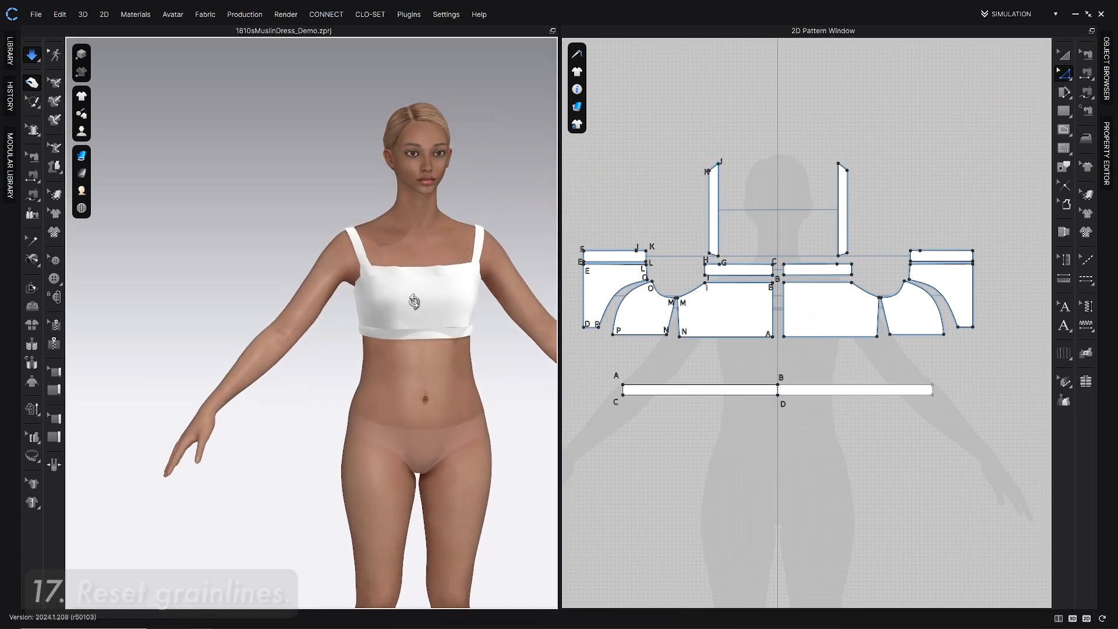
{"action": "middle_click_drag", "start_coordinate": [1046, 486], "coordinate": [1031, 489]}
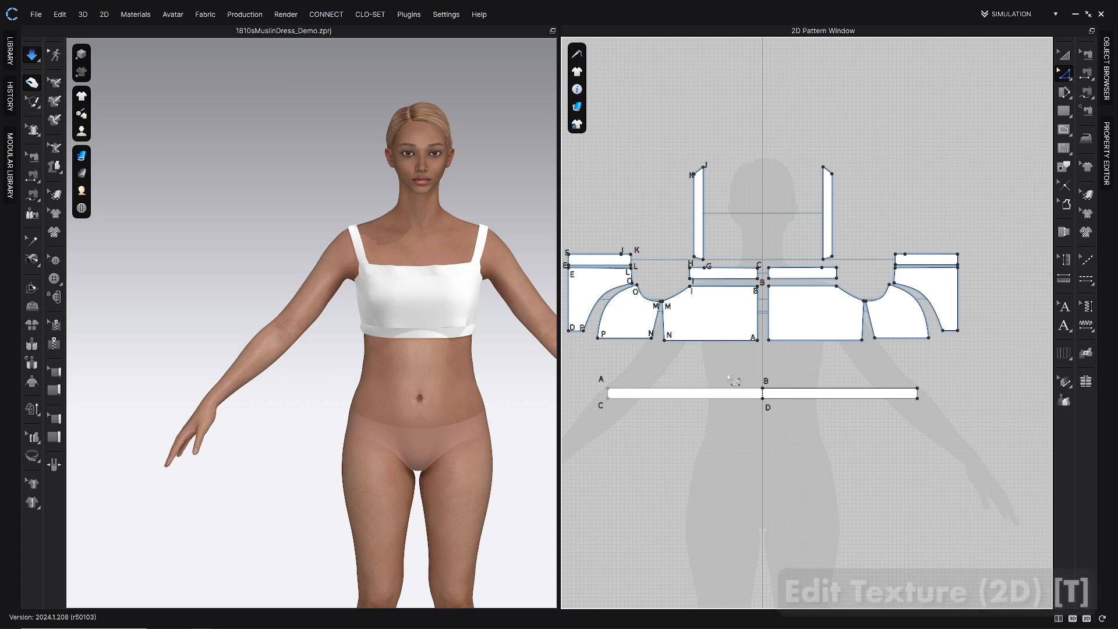
Align the grainlines of all pattern pieces to the Y-axis with Edit Texture, and clear the selection.
{"action": "left_click", "coordinate": [1087, 196]}
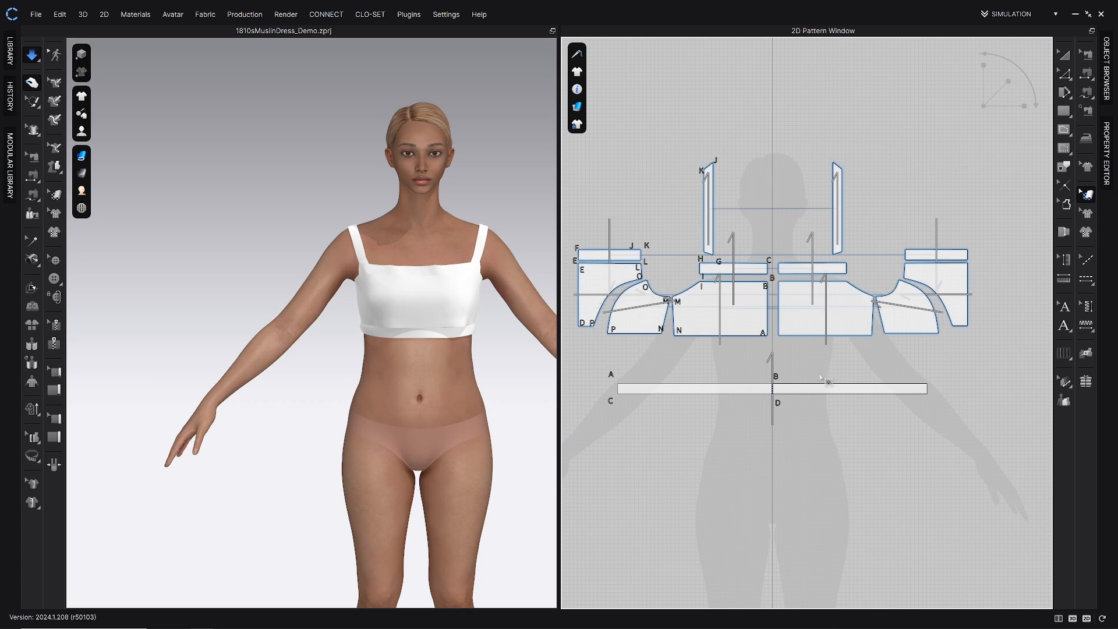
{"action": "scroll", "coordinate": [821, 378], "scroll_direction": "down", "scroll_amount": 5}
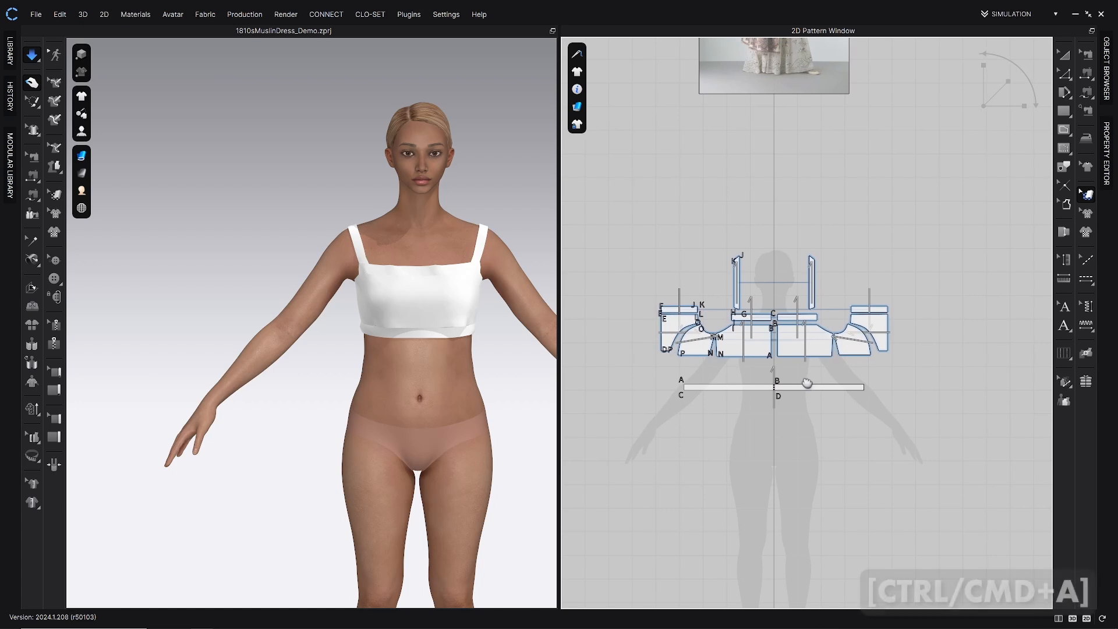
{"action": "key", "text": "ctrl+a"}
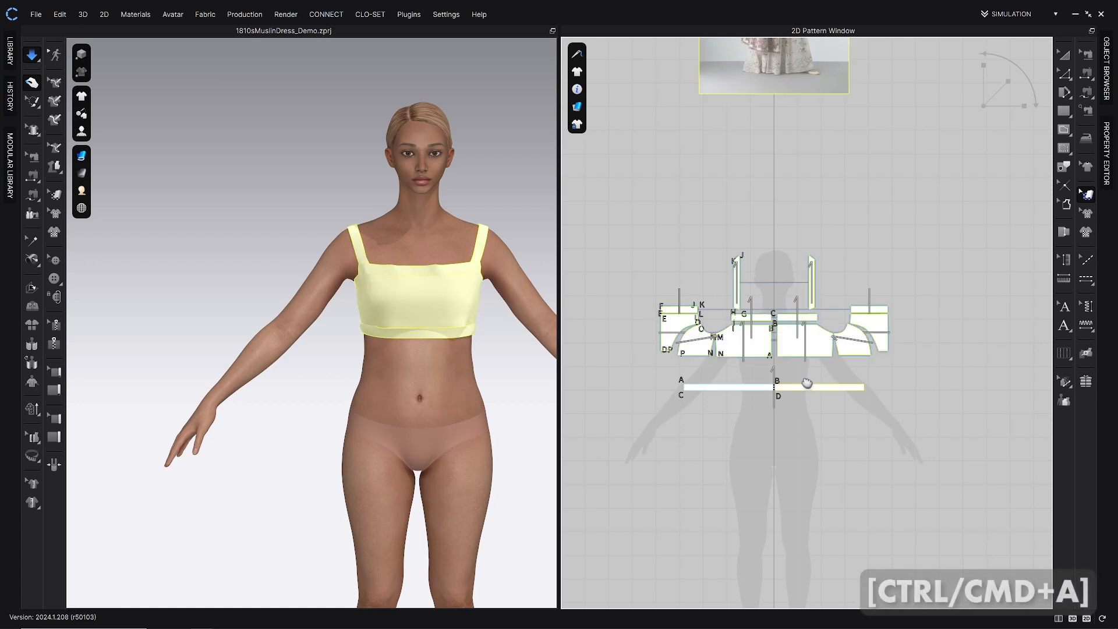
{"action": "right_click", "coordinate": [797, 349]}
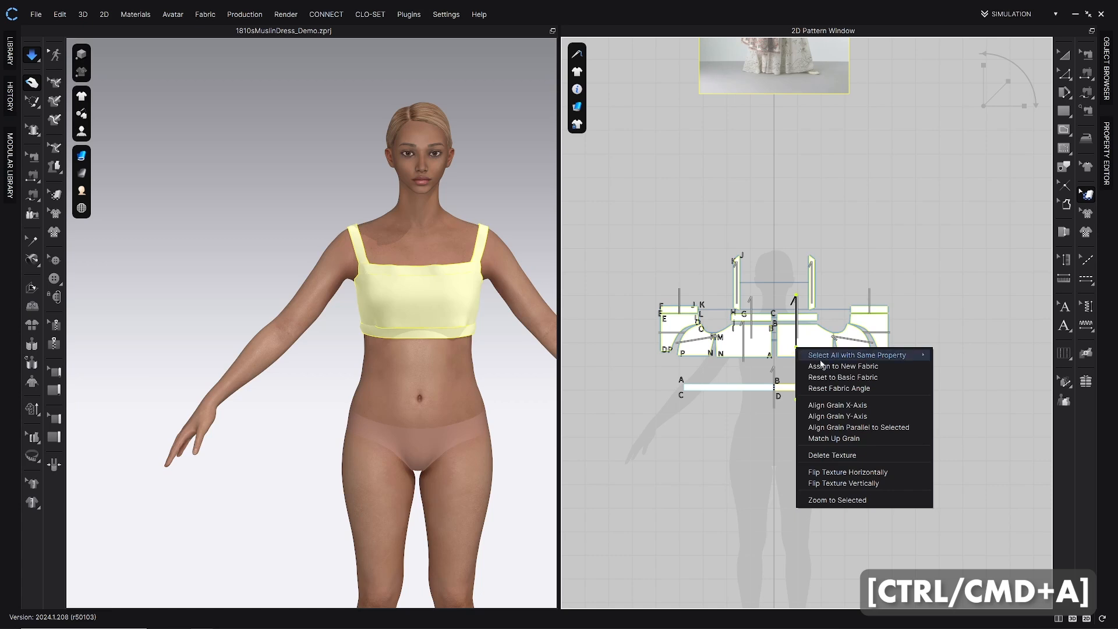
{"action": "left_click", "coordinate": [894, 417]}
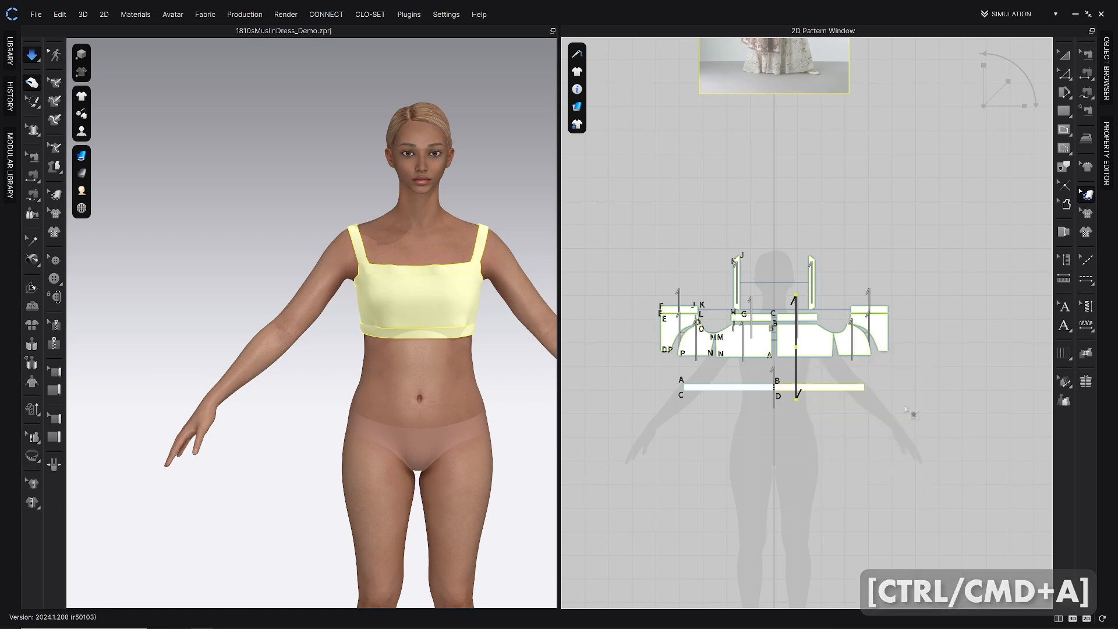
{"action": "left_click", "coordinate": [963, 382]}
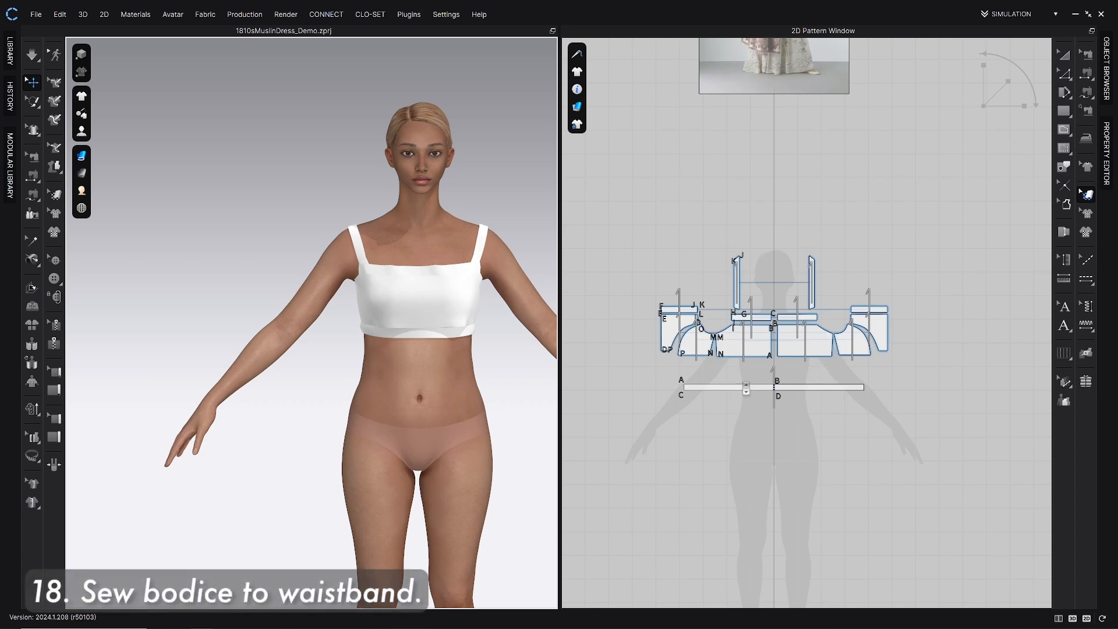
Sew the waistband's A–B edge to the bodice's lower edges D–P, P–N and N–A with M:N Free Sewing.
{"action": "scroll", "coordinate": [746, 389], "scroll_direction": "up", "scroll_amount": 5}
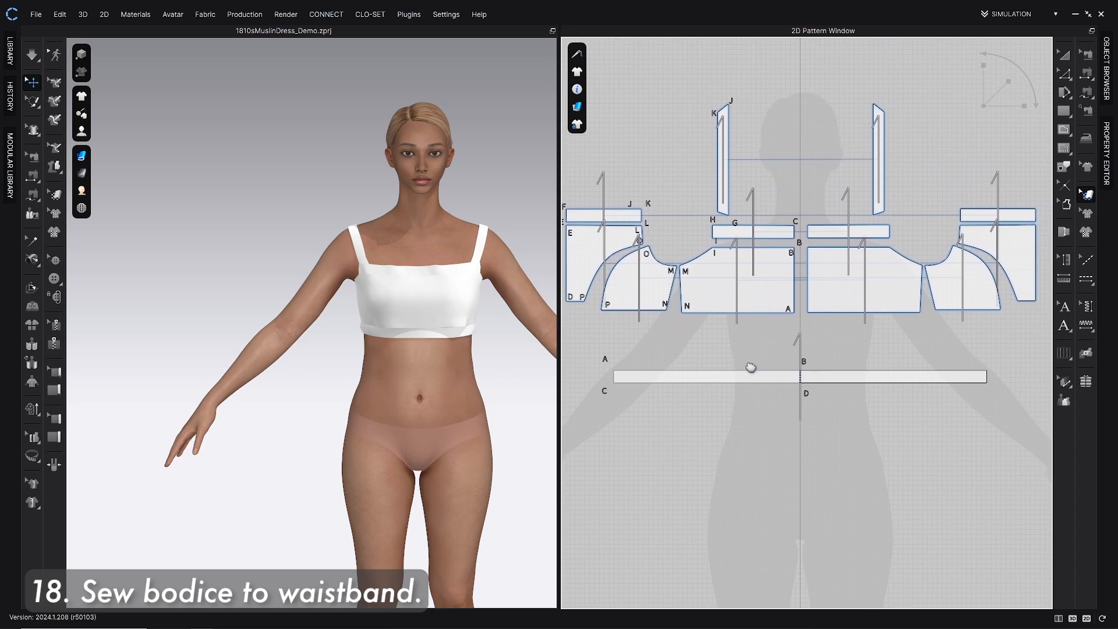
{"action": "right_click_drag", "start_coordinate": [751, 367], "coordinate": [762, 387]}
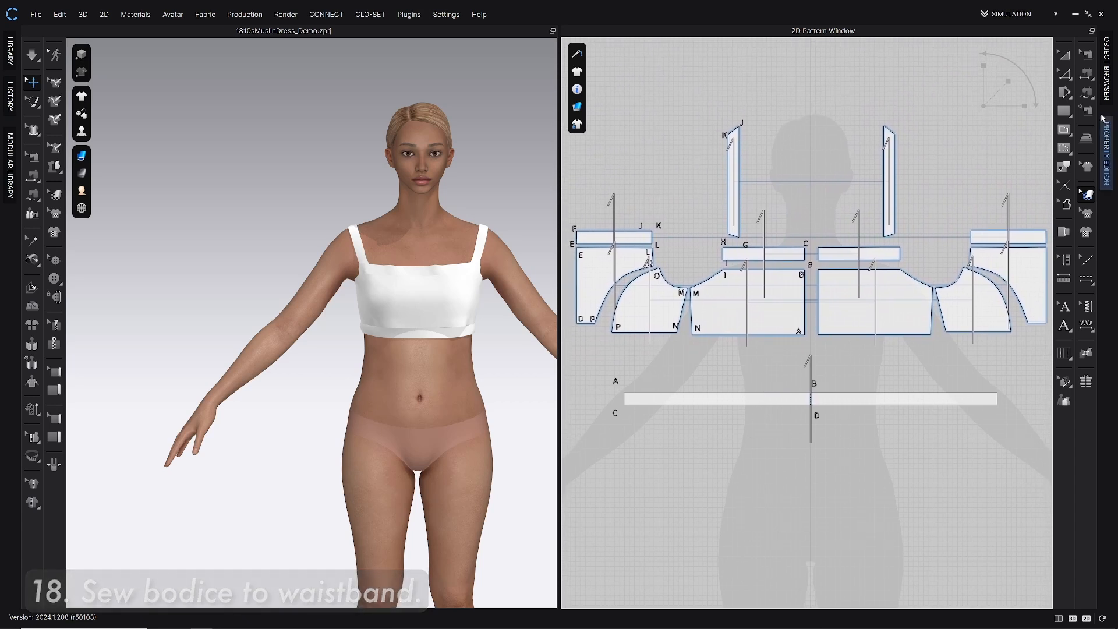
{"action": "left_click", "coordinate": [1083, 99]}
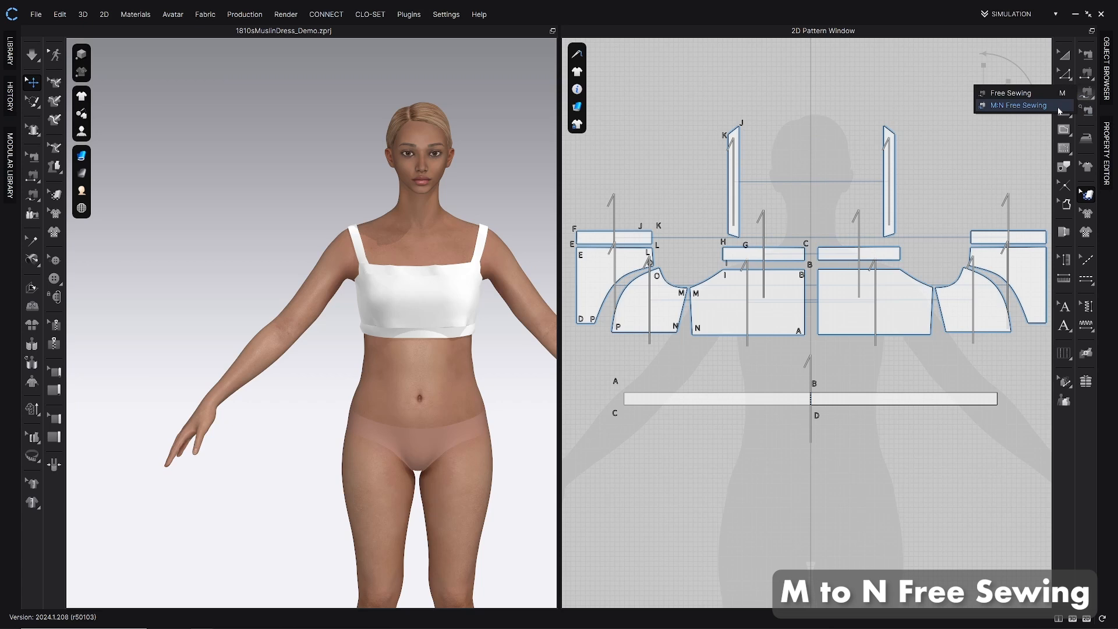
{"action": "left_click", "coordinate": [1058, 107]}
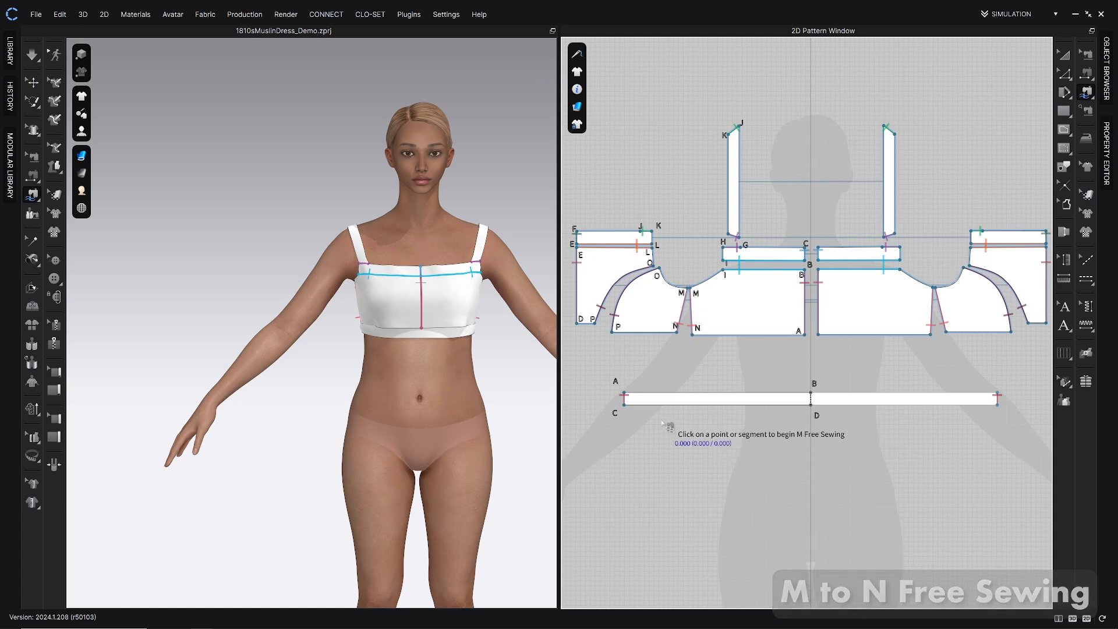
{"action": "left_click", "coordinate": [625, 394]}
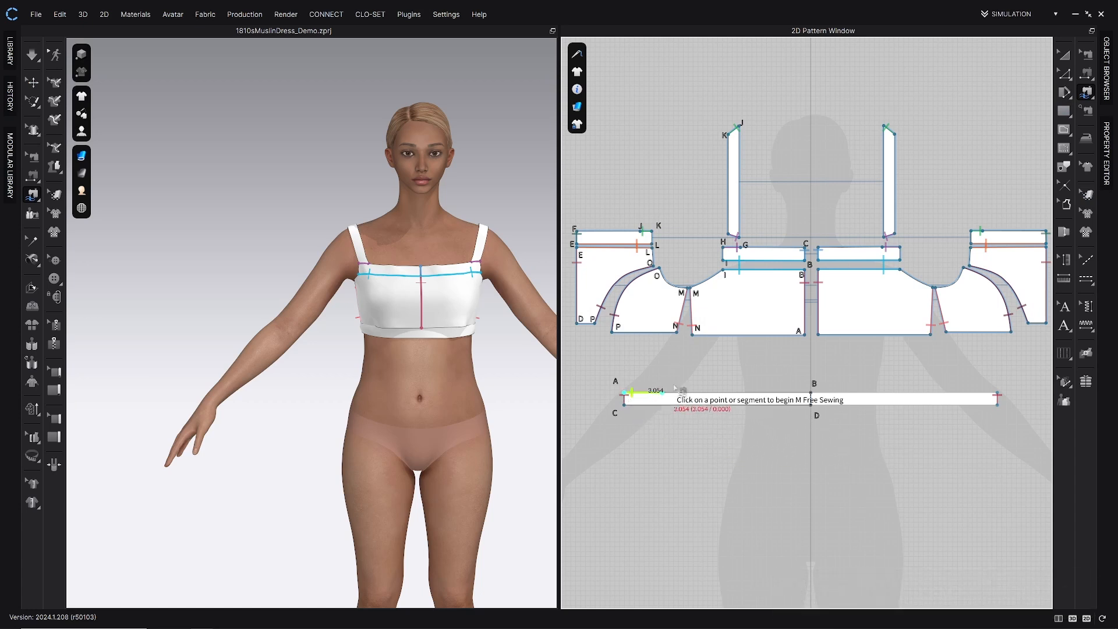
{"action": "left_click", "coordinate": [814, 398]}
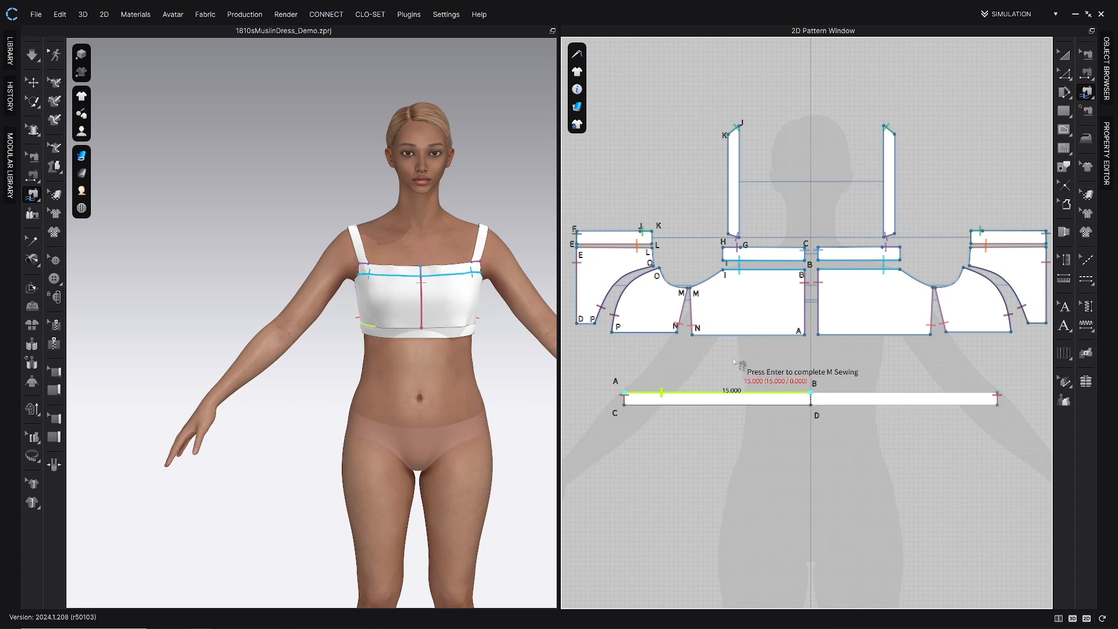
{"action": "key", "text": "Return"}
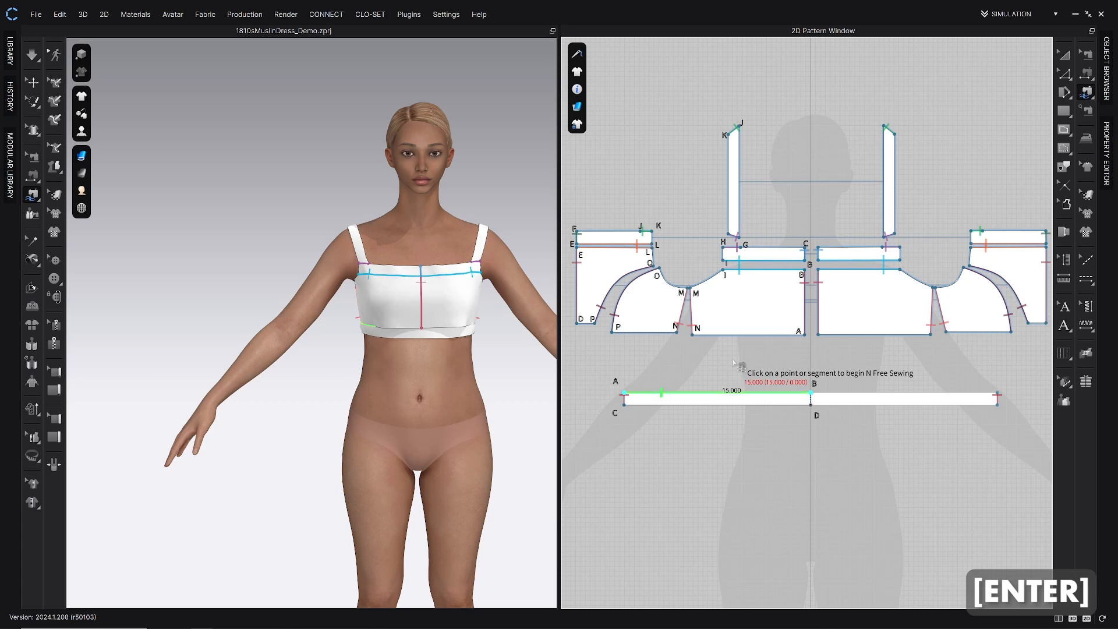
{"action": "left_click", "coordinate": [576, 325]}
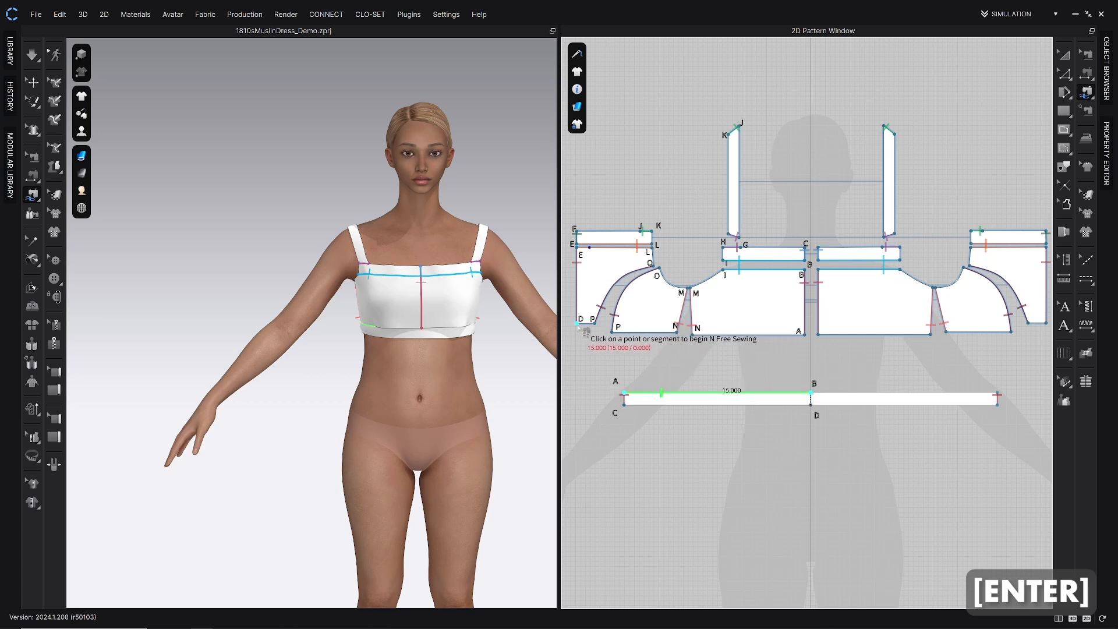
{"action": "left_click", "coordinate": [613, 331]}
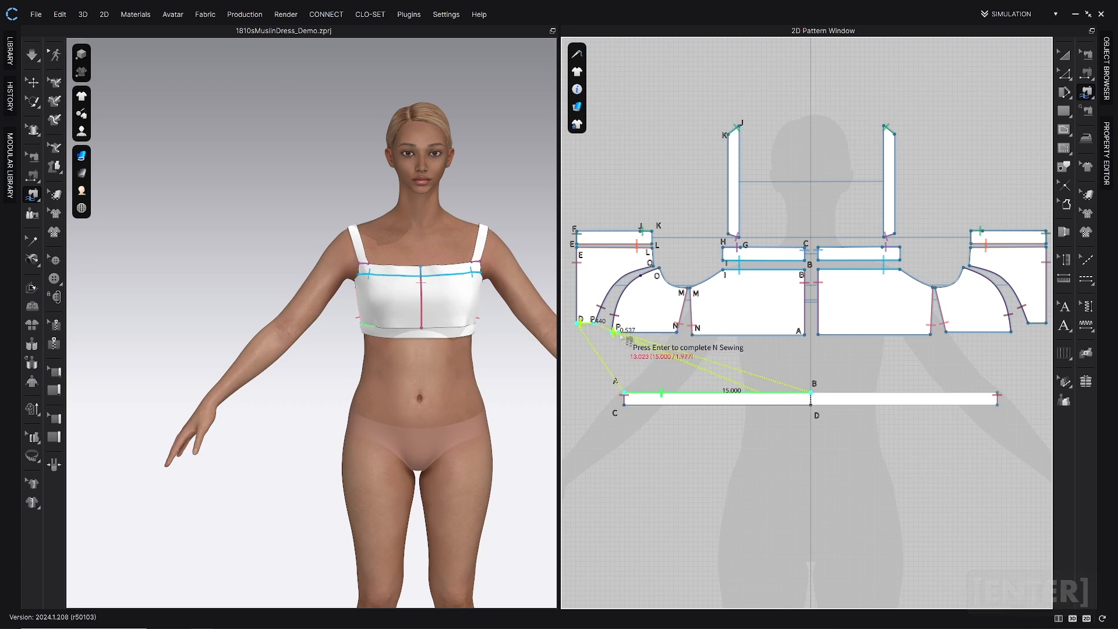
{"action": "left_click", "coordinate": [693, 337]}
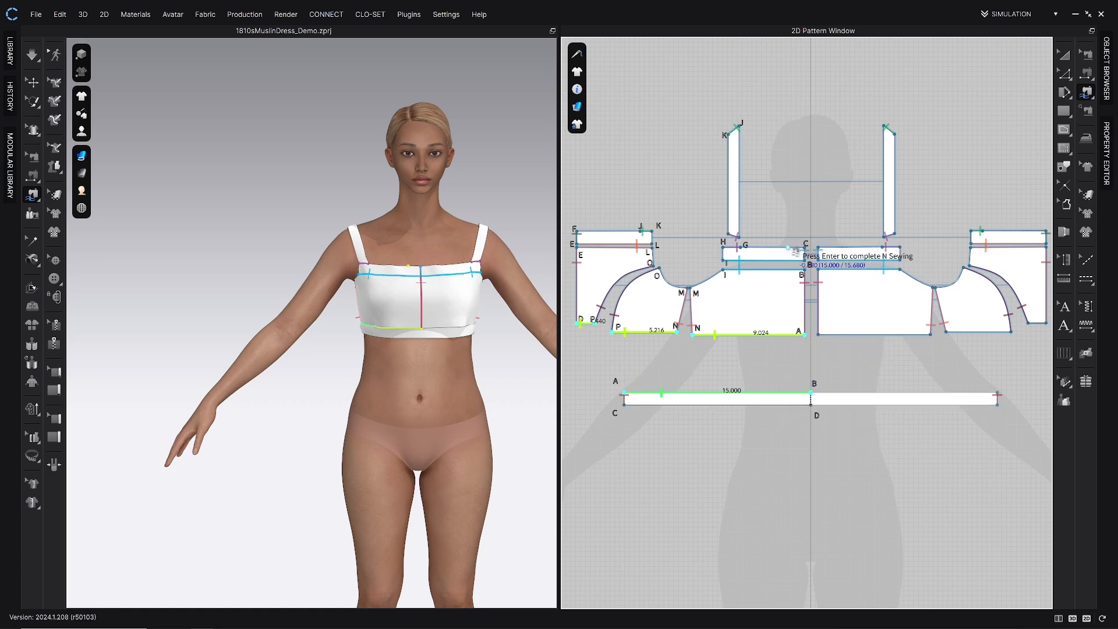
{"action": "key", "text": "Return"}
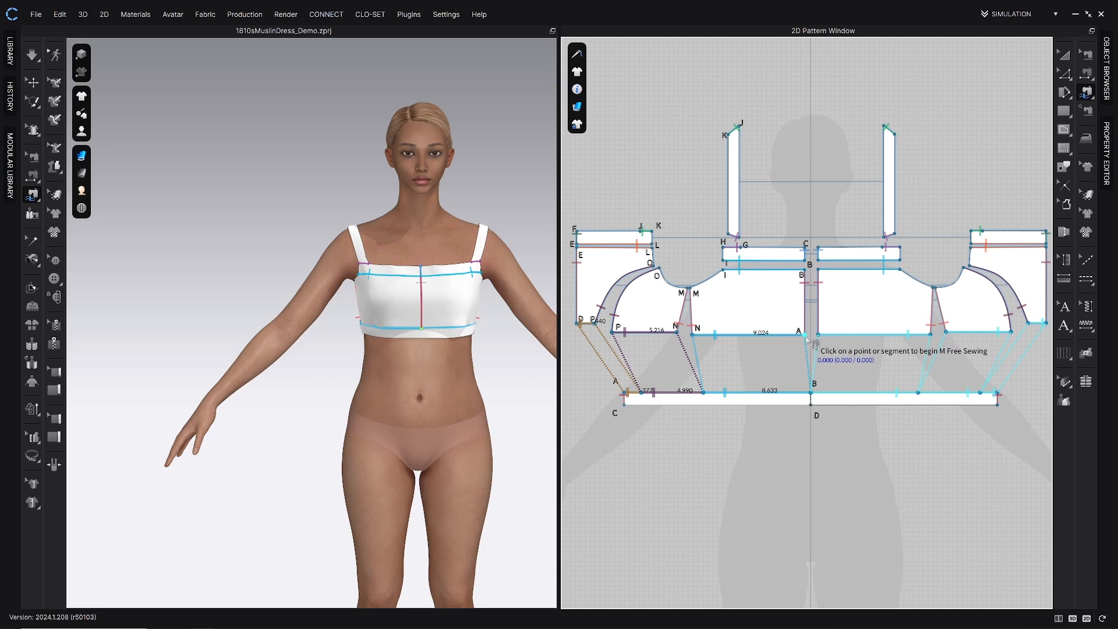
Run Check Sewing Length by length difference and examine the waistband, side and strap seams for mismatched lengths.
{"action": "key", "text": "b"}
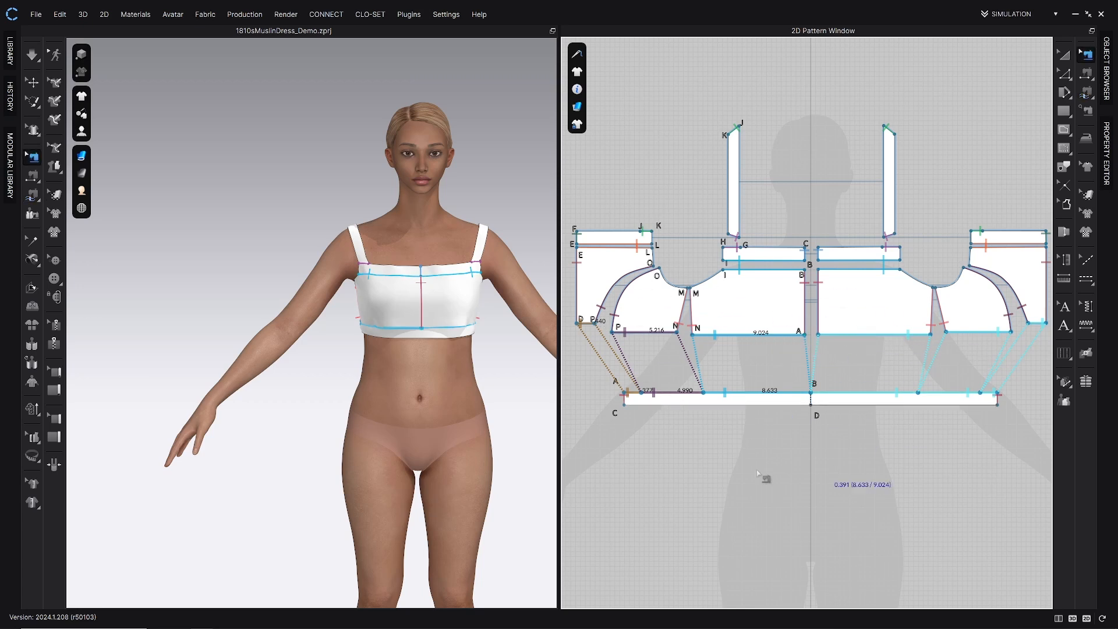
{"action": "right_click_drag", "start_coordinate": [494, 381], "coordinate": [490, 346]}
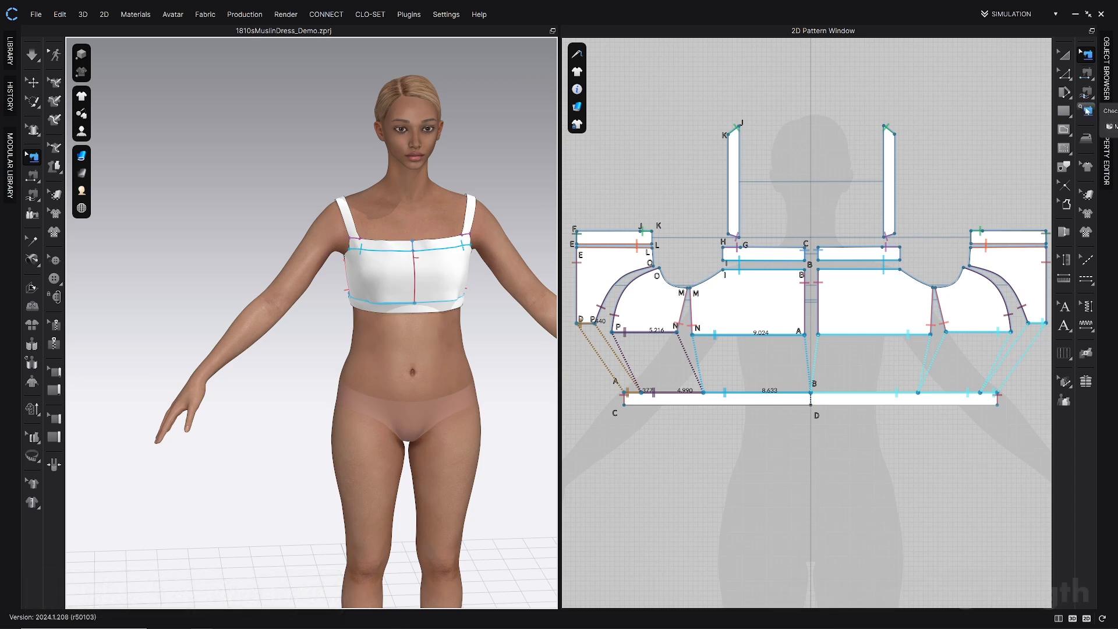
{"action": "left_click", "coordinate": [1087, 110]}
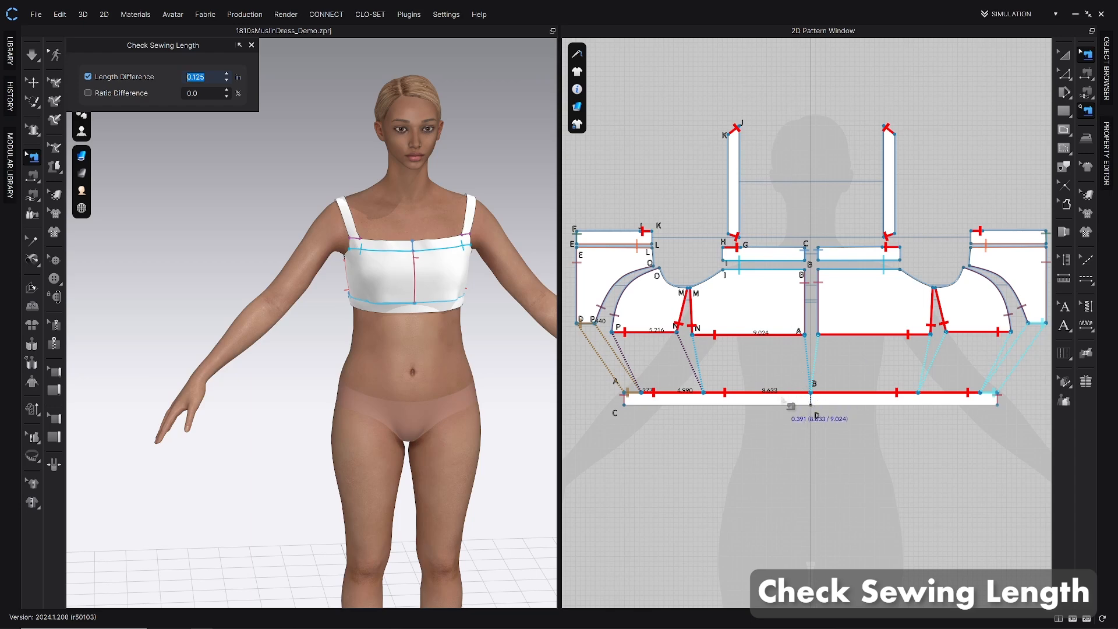
{"action": "mouse_move", "coordinate": [709, 328]}
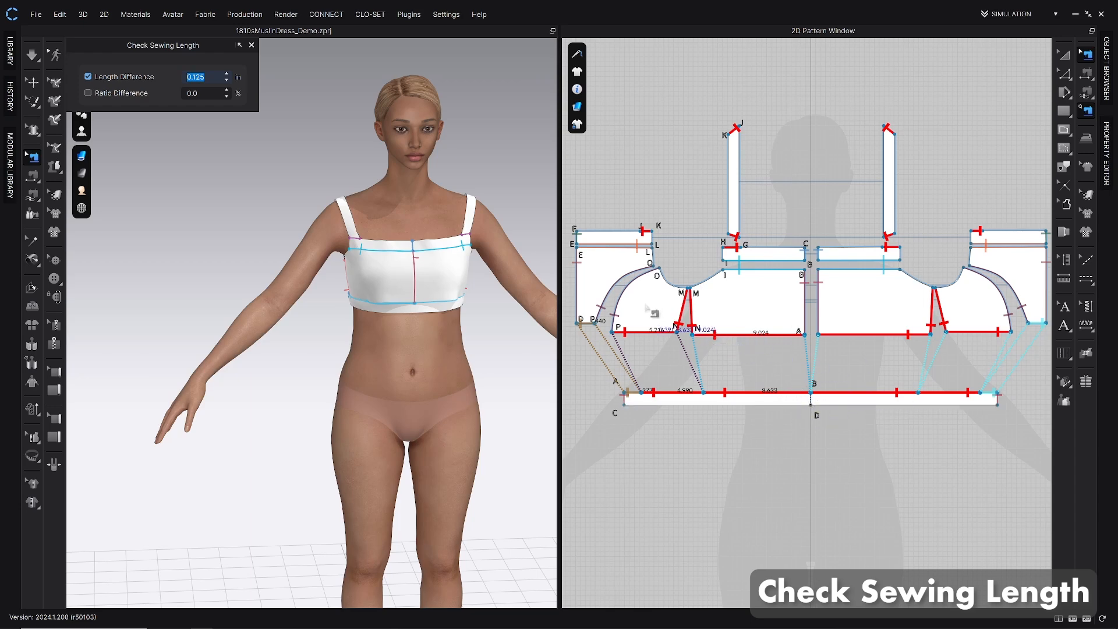
{"action": "scroll", "coordinate": [664, 300], "scroll_direction": "up", "scroll_amount": 2}
{"action": "scroll", "coordinate": [661, 242], "scroll_direction": "up", "scroll_amount": 4}
{"action": "scroll", "coordinate": [668, 251], "scroll_direction": "down", "scroll_amount": 6}
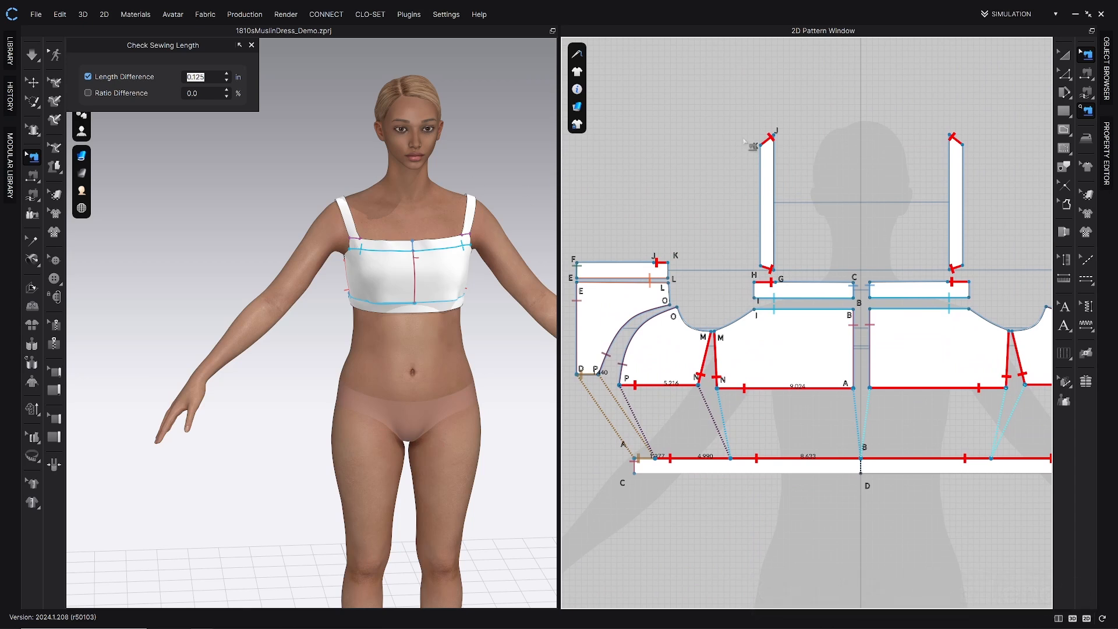
{"action": "scroll", "coordinate": [646, 288], "scroll_direction": "down", "scroll_amount": 1}
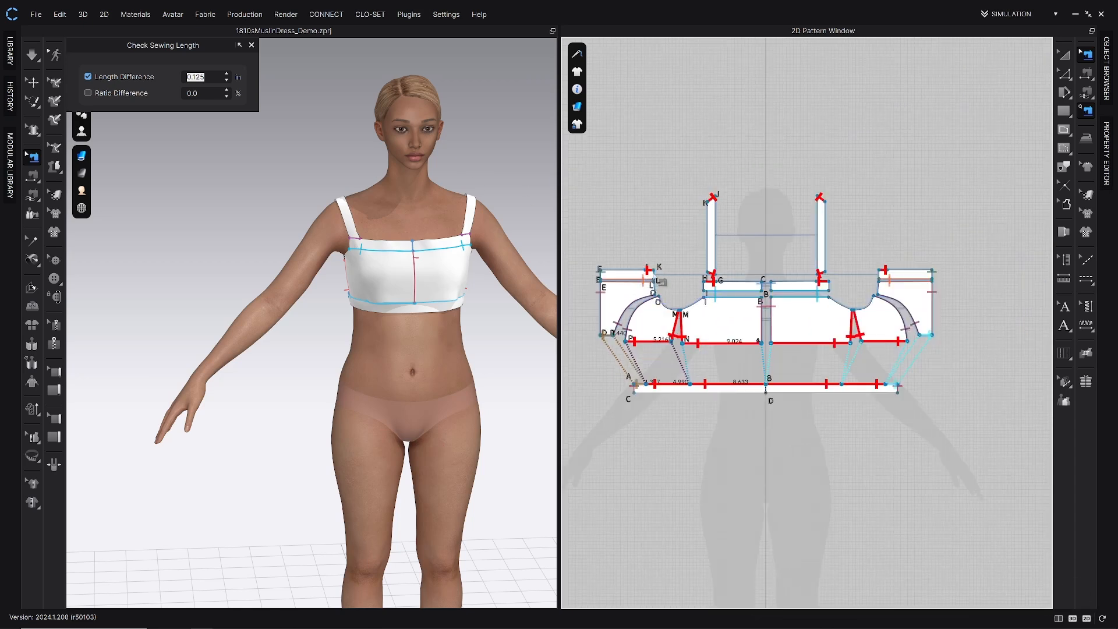
Move point J on the back neckband slightly away from K to match the strap's upper end, and recheck the seam.
{"action": "scroll", "coordinate": [696, 283], "scroll_direction": "up", "scroll_amount": 5}
{"action": "key", "text": "z"}
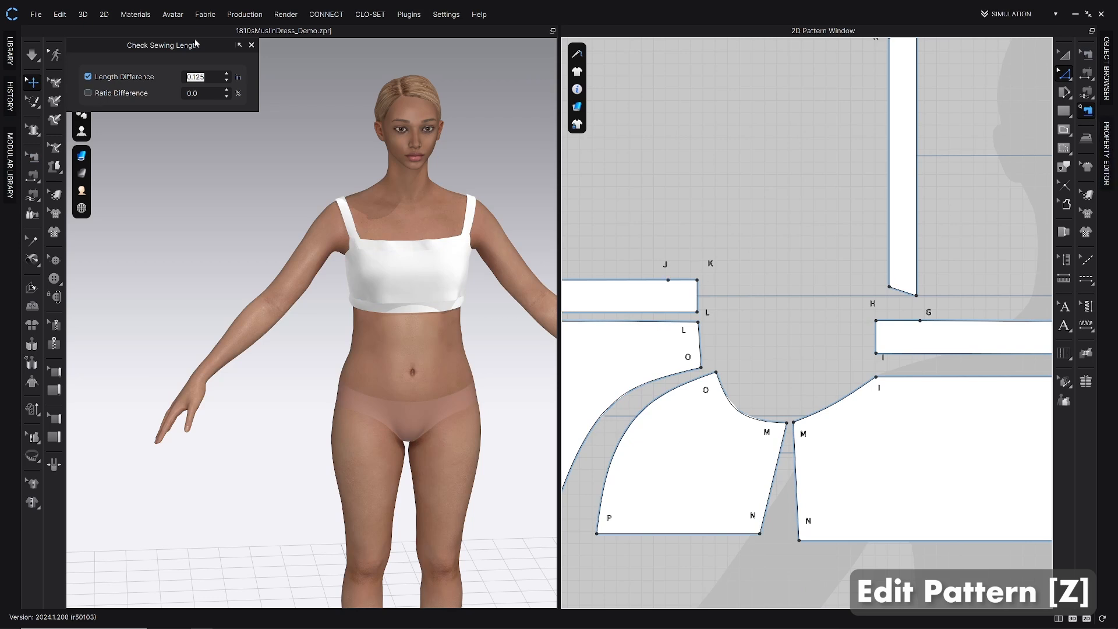
{"action": "left_click_drag", "start_coordinate": [669, 282], "coordinate": [673, 290]}
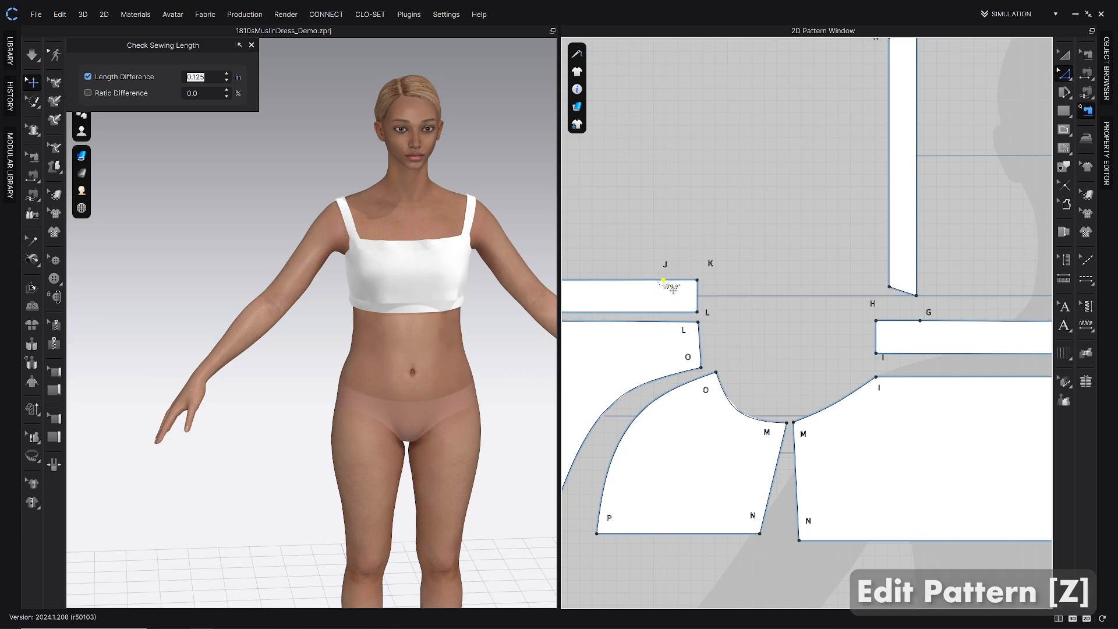
{"action": "key", "text": "b"}
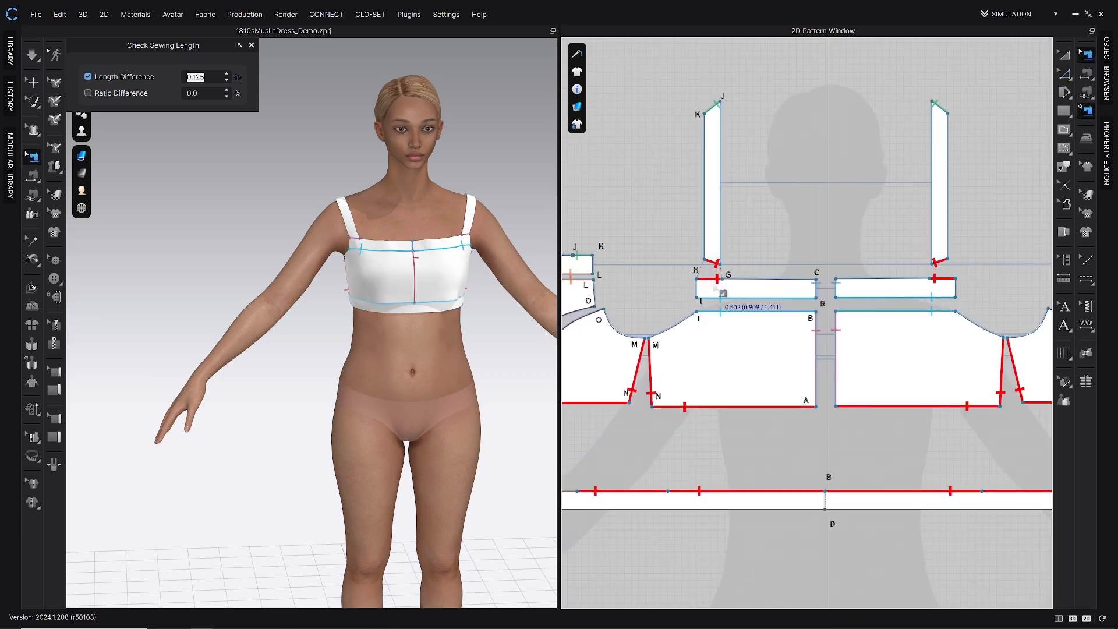
Move point G on the front neckband towards H to match the strap's lower end, and recheck the seam.
{"action": "scroll", "coordinate": [717, 289], "scroll_direction": "down", "scroll_amount": 3}
{"action": "scroll", "coordinate": [717, 289], "scroll_direction": "up", "scroll_amount": 5}
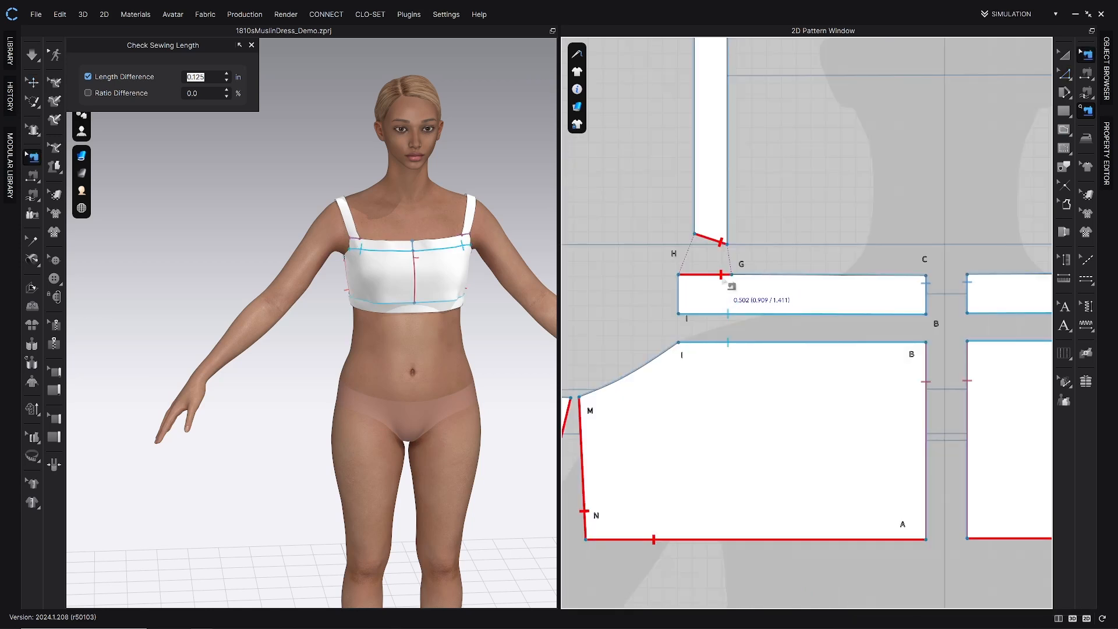
{"action": "key", "text": "z"}
{"action": "left_click_drag", "start_coordinate": [740, 285], "coordinate": [732, 285]}
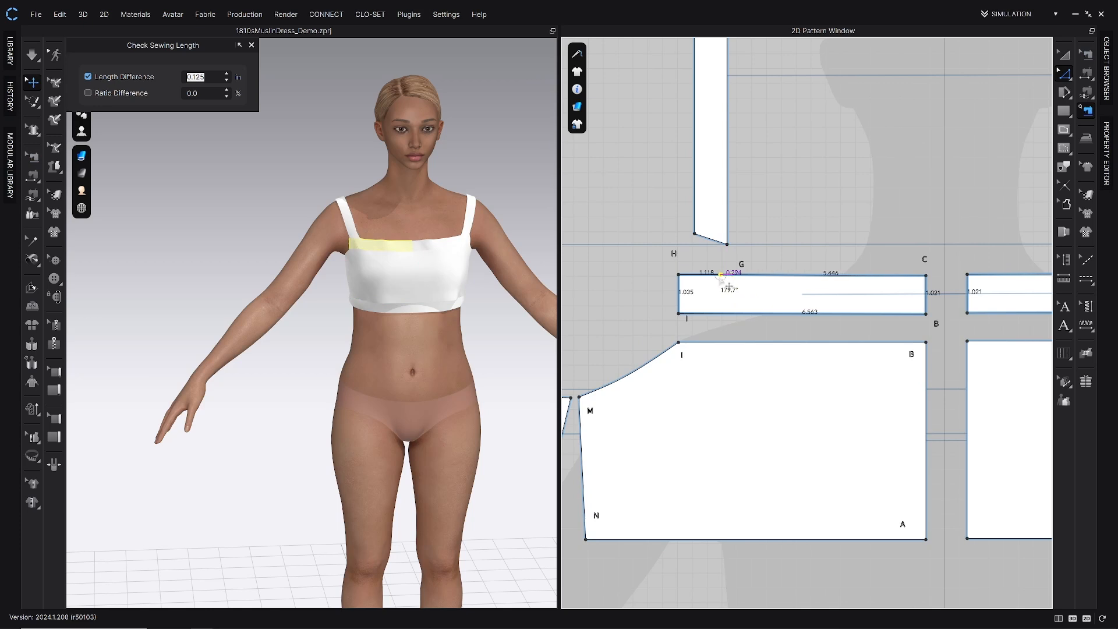
{"action": "key", "text": "b"}
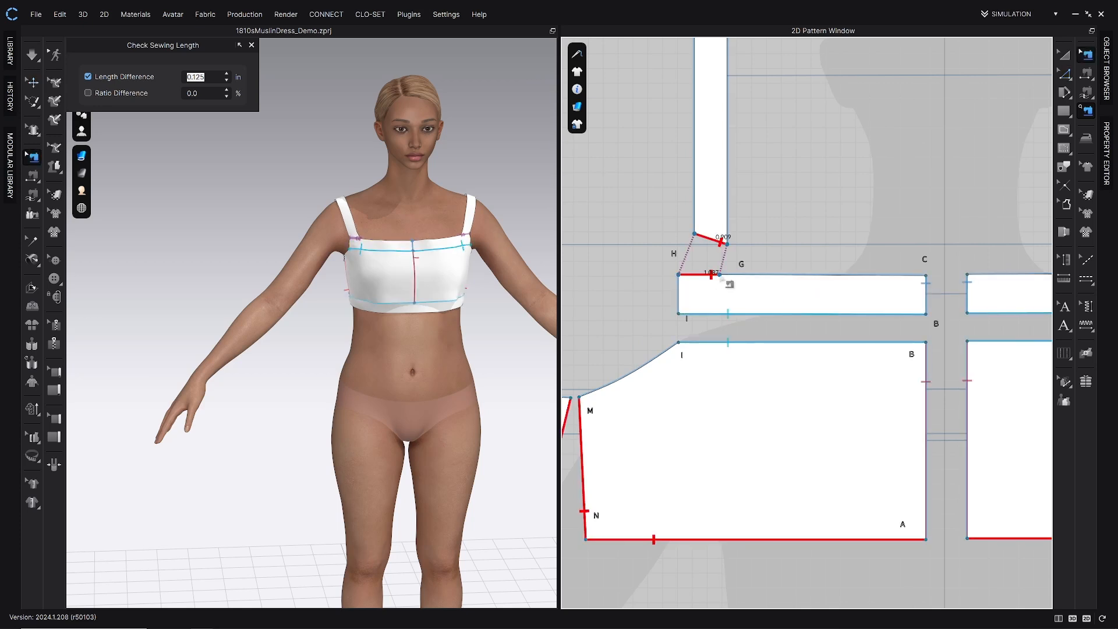
{"action": "key", "text": "a"}
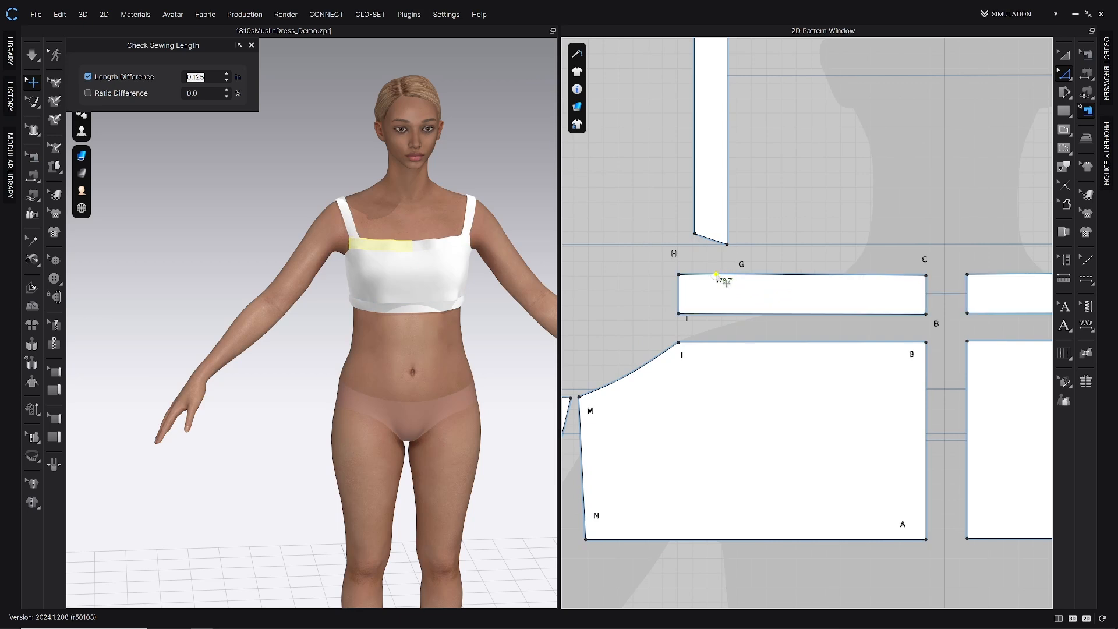
{"action": "key", "text": "b"}
Raise the front bodice's lower N–A edge so its M–N side seam is about 3.67 in, matching the side piece, and recheck.
{"action": "scroll", "coordinate": [728, 298], "scroll_direction": "down", "scroll_amount": 3}
{"action": "middle_click_drag", "start_coordinate": [728, 300], "coordinate": [796, 200]}
{"action": "middle_click_drag", "start_coordinate": [682, 361], "coordinate": [758, 352]}
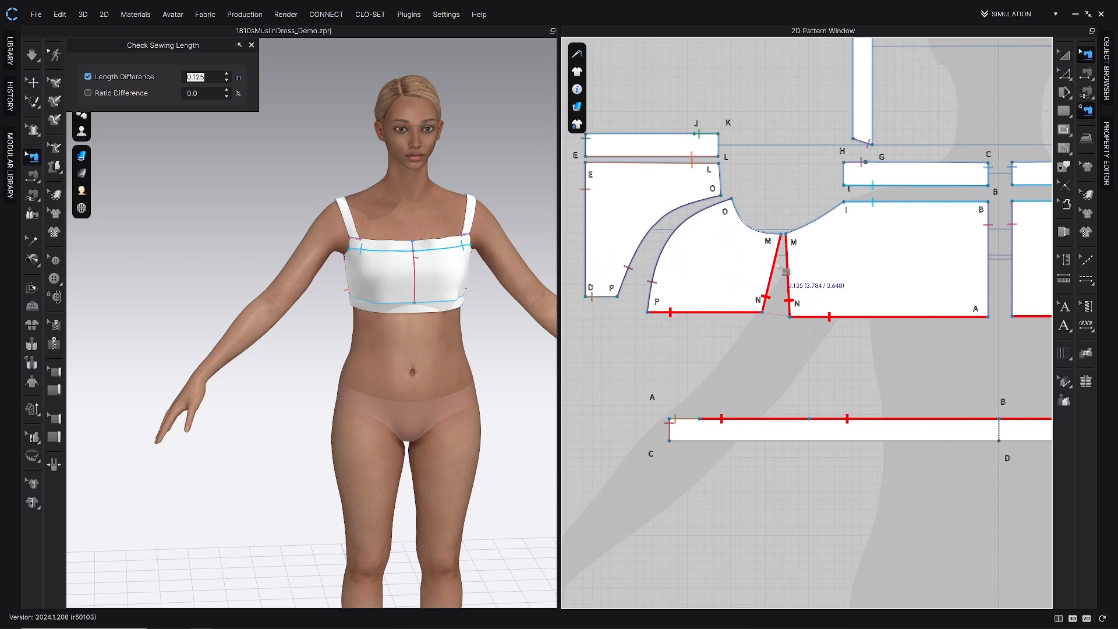
{"action": "middle_click_drag", "start_coordinate": [801, 283], "coordinate": [767, 292]}
{"action": "scroll", "coordinate": [766, 323], "scroll_direction": "down", "scroll_amount": 3}
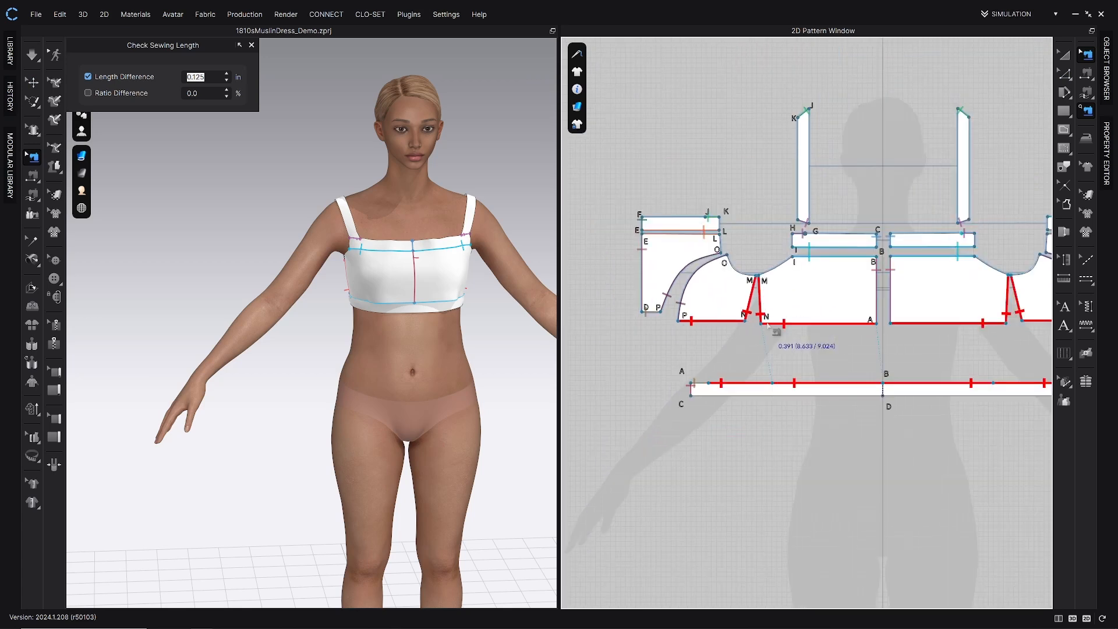
{"action": "scroll", "coordinate": [767, 324], "scroll_direction": "up", "scroll_amount": 7}
{"action": "scroll", "coordinate": [751, 325], "scroll_direction": "down", "scroll_amount": 3}
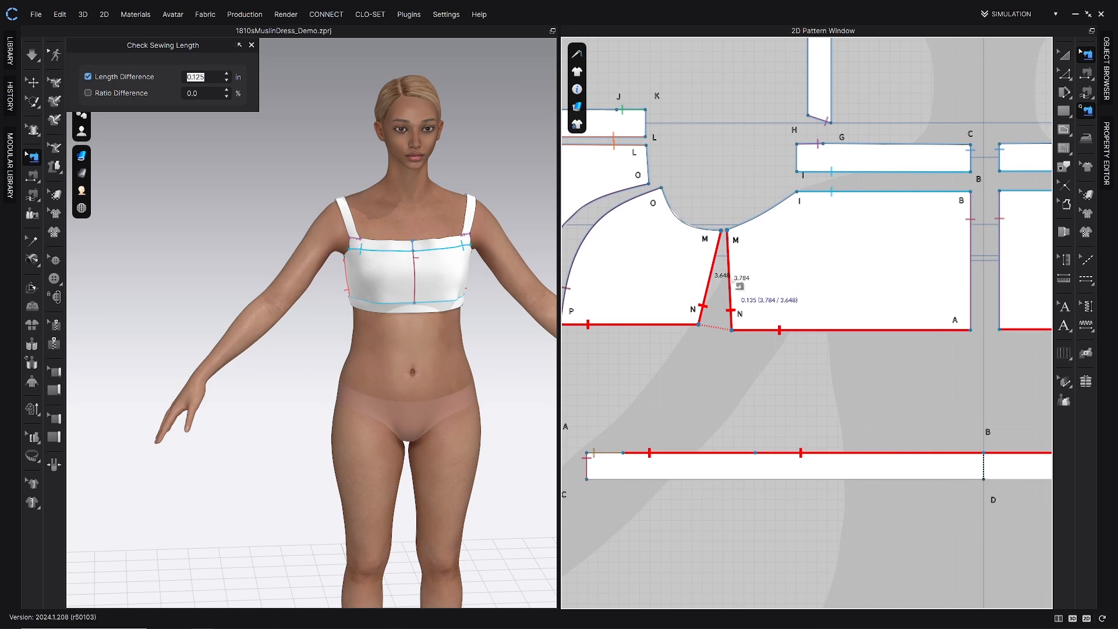
{"action": "key", "text": "Escape"}
{"action": "left_click_drag", "start_coordinate": [761, 333], "coordinate": [763, 332]}
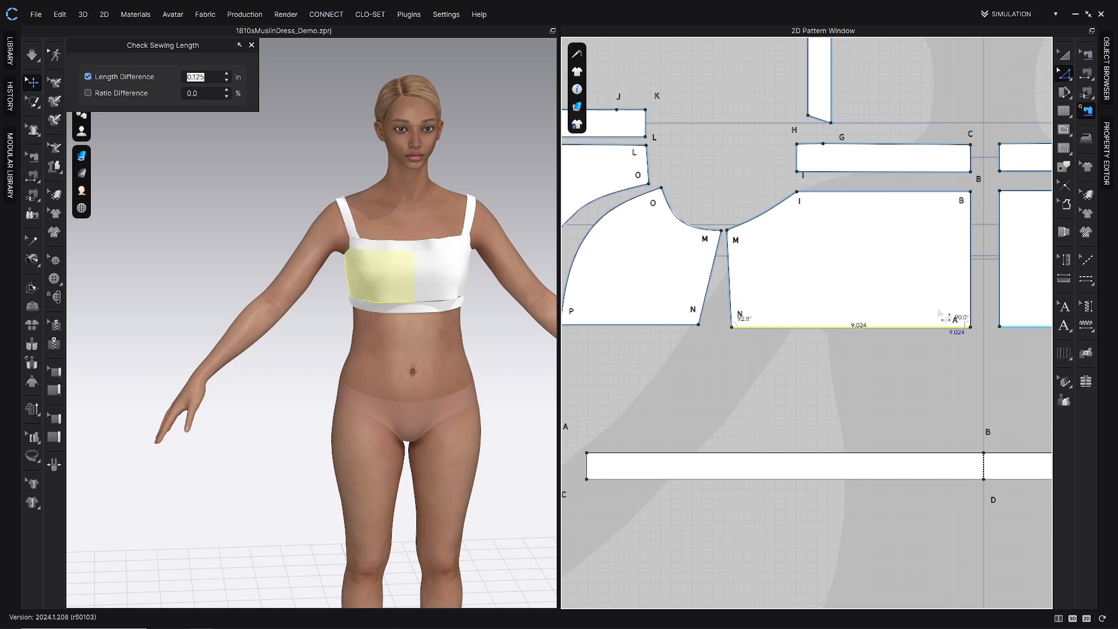
{"action": "key", "text": "b"}
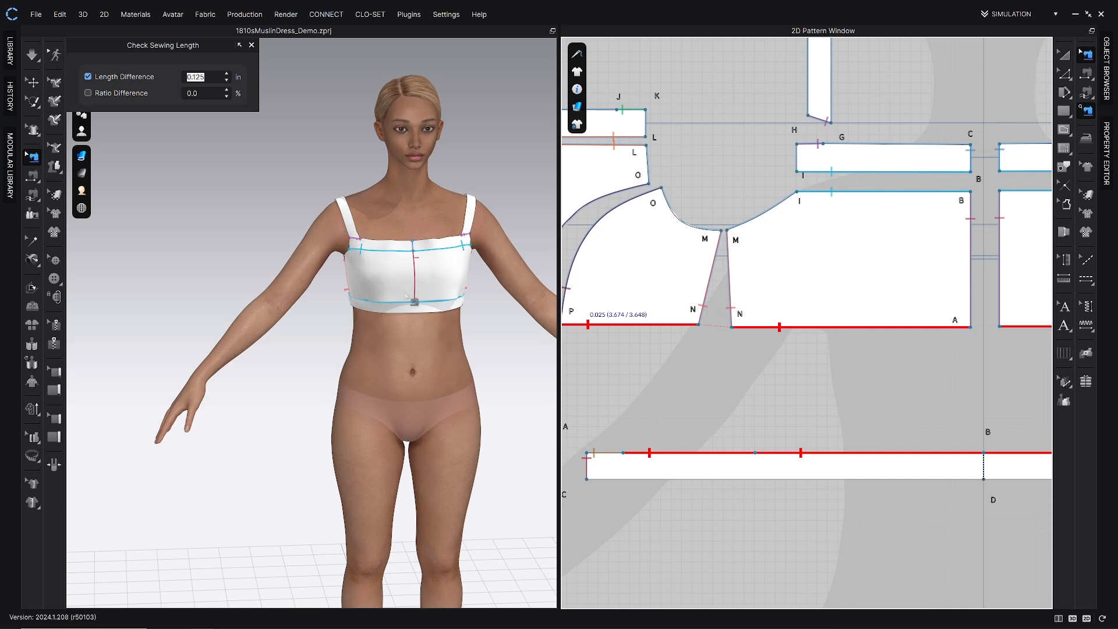
Extend the waistband's seam segment sewn to edge P–N to 5.216 in with Edit Sewing, and check the neighbouring waist seams.
{"action": "left_click", "coordinate": [623, 325]}
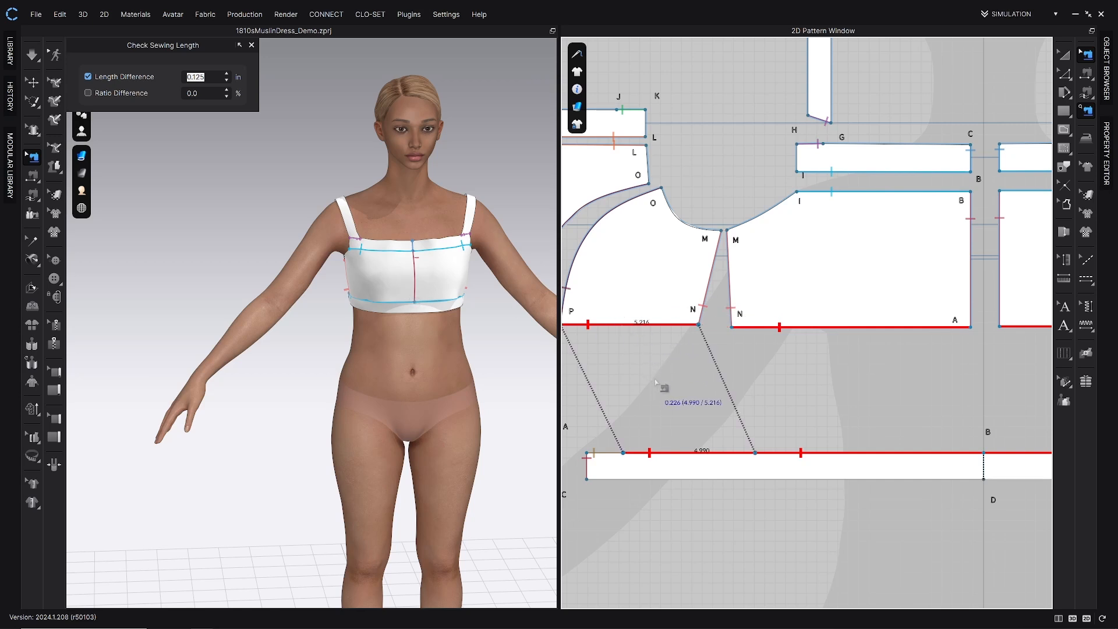
{"action": "scroll", "coordinate": [657, 382], "scroll_direction": "down", "scroll_amount": 4}
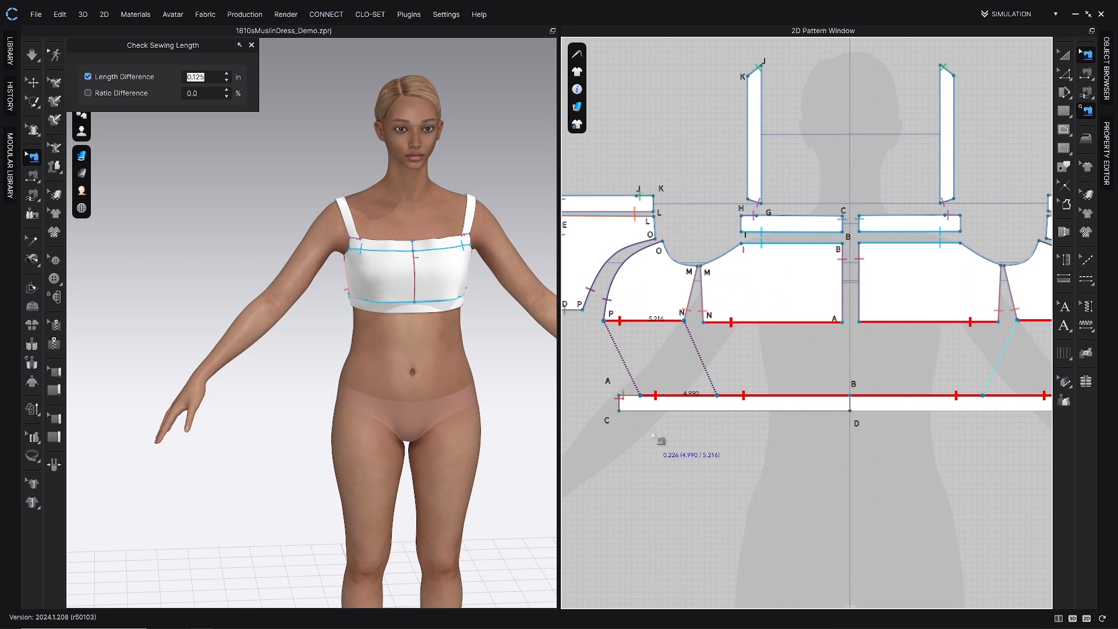
{"action": "scroll", "coordinate": [655, 431], "scroll_direction": "up", "scroll_amount": 3}
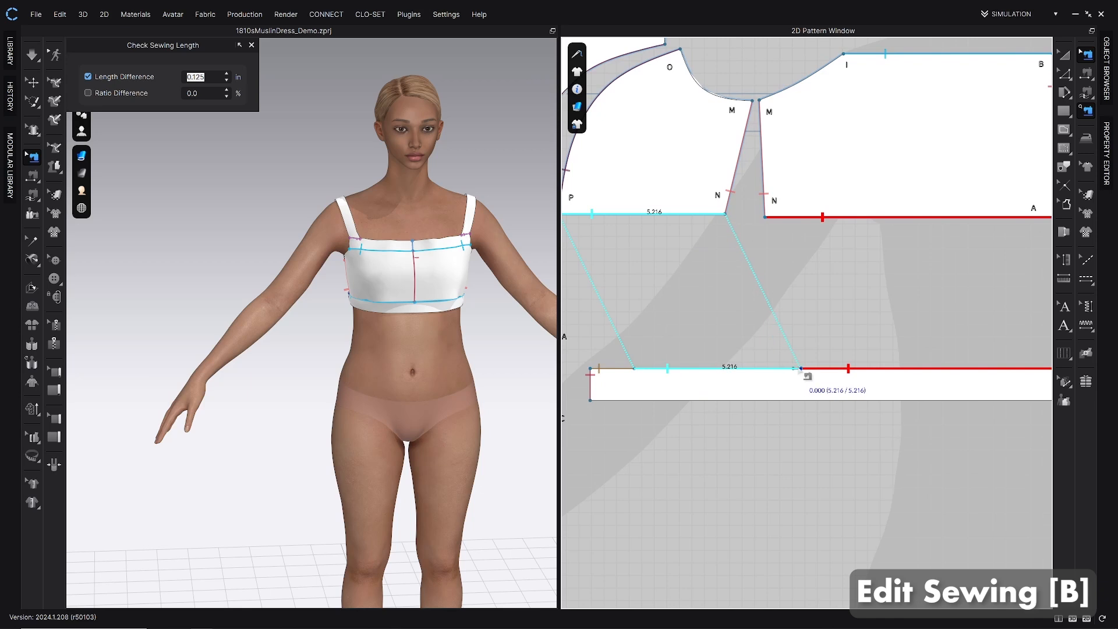
{"action": "left_click_drag", "start_coordinate": [795, 371], "coordinate": [803, 371]}
{"action": "scroll", "coordinate": [908, 401], "scroll_direction": "down", "scroll_amount": 3}
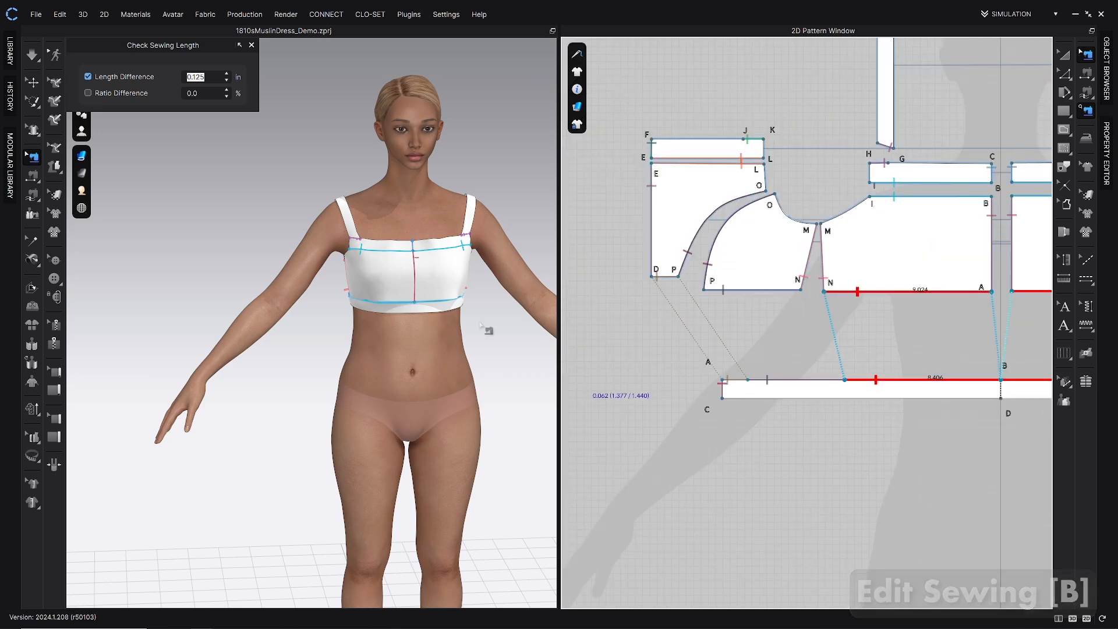
{"action": "scroll", "coordinate": [886, 319], "scroll_direction": "up", "scroll_amount": 2}
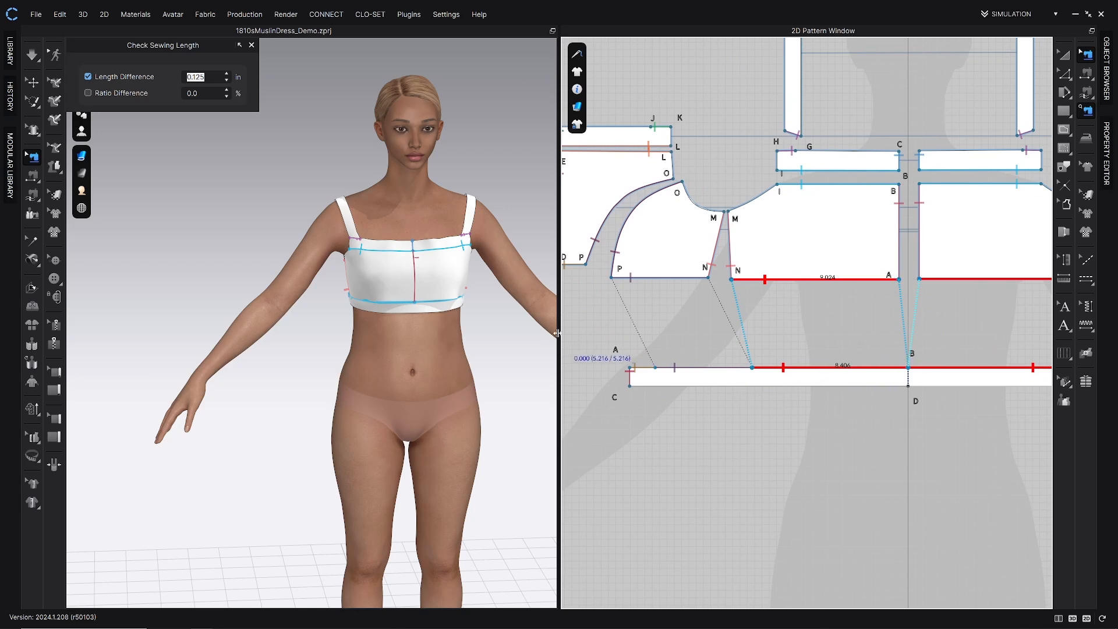
Simulate the garment and pull both halves of the front neckband into place on the avatar.
{"action": "right_click_drag", "start_coordinate": [404, 299], "coordinate": [434, 259]}
{"action": "left_click_drag", "start_coordinate": [430, 258], "coordinate": [458, 248]}
{"action": "right_click_drag", "start_coordinate": [433, 258], "coordinate": [418, 271]}
{"action": "left_click_drag", "start_coordinate": [430, 259], "coordinate": [467, 258]}
{"action": "right_click_drag", "start_coordinate": [478, 250], "coordinate": [480, 231]}
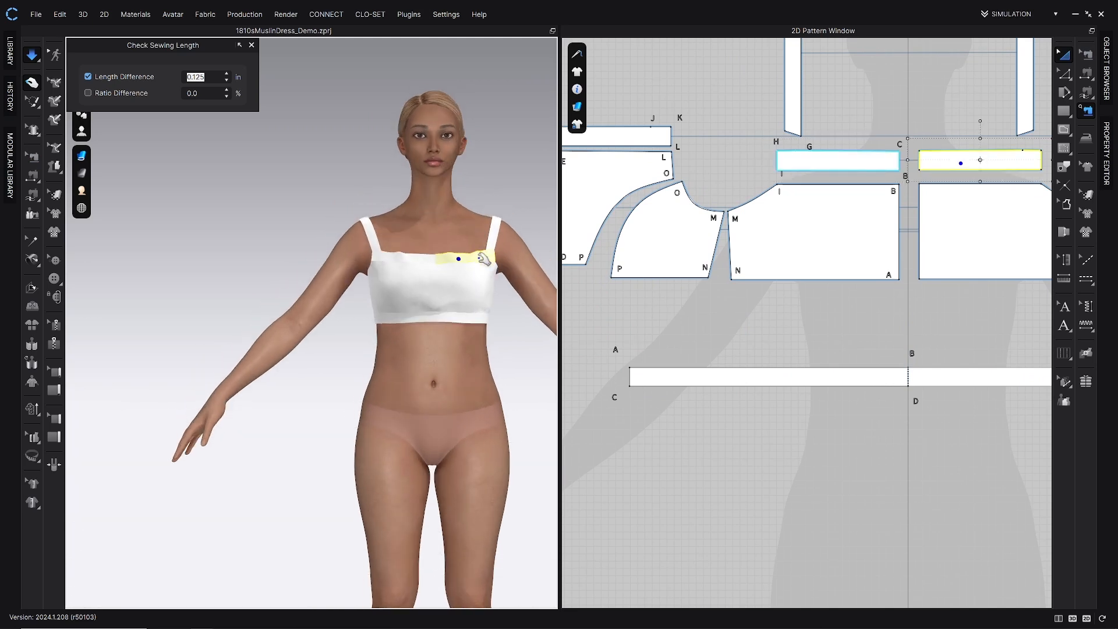
{"action": "left_click", "coordinate": [432, 260]}
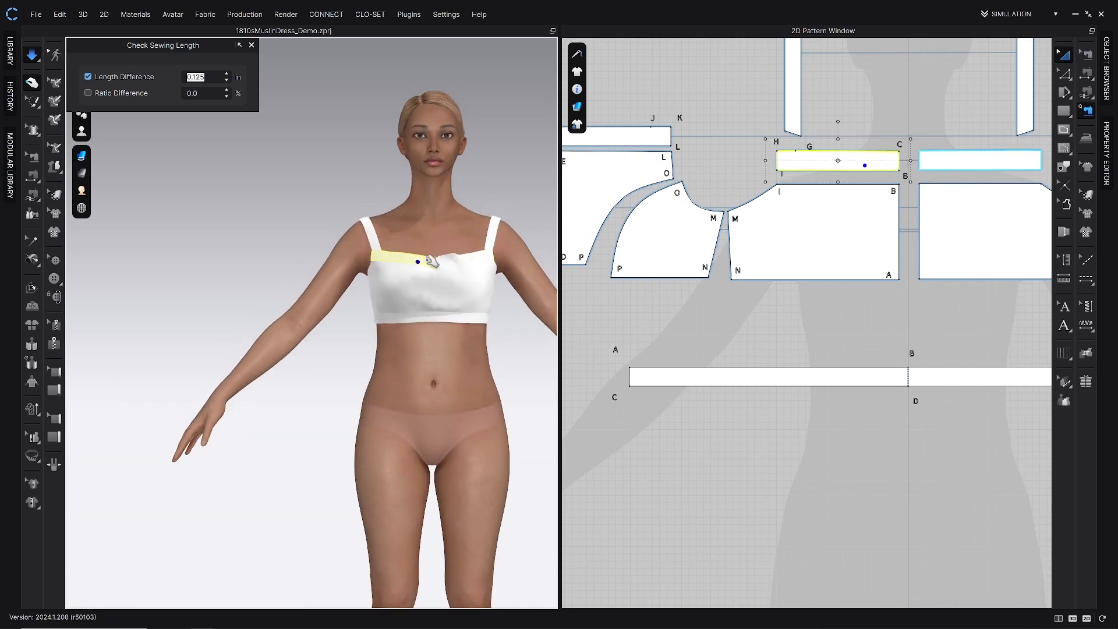
Tug the back bodice pieces into place during simulation, and readjust the front neckband near the center.
{"action": "right_click_drag", "start_coordinate": [432, 261], "coordinate": [501, 262]}
{"action": "left_click", "coordinate": [438, 278]}
{"action": "left_click", "coordinate": [420, 284]}
{"action": "left_click", "coordinate": [452, 269]}
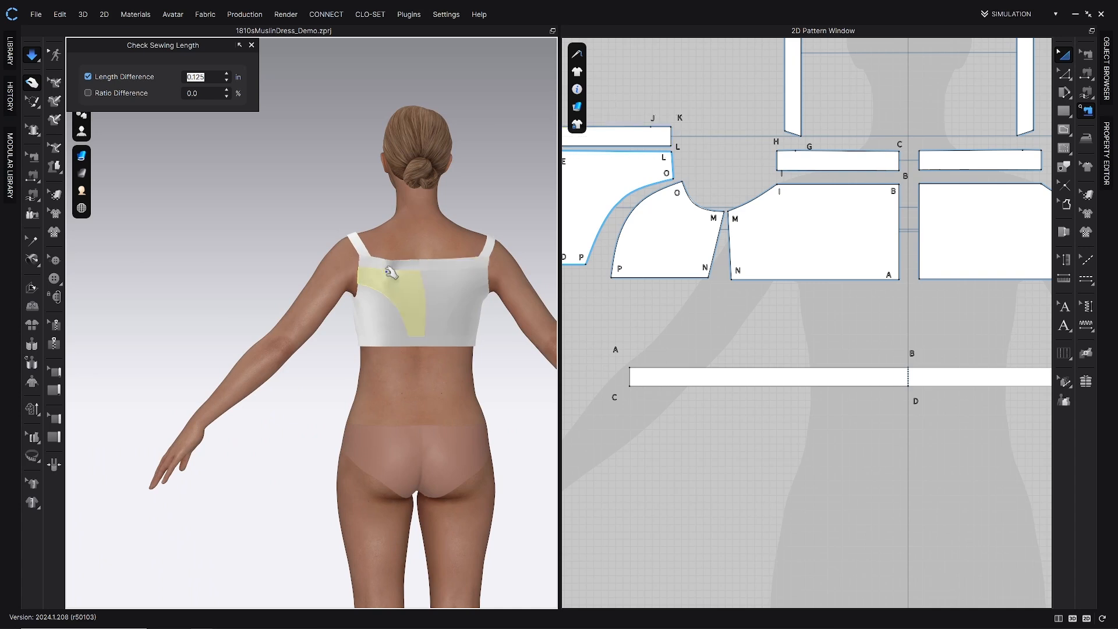
{"action": "right_click_drag", "start_coordinate": [394, 292], "coordinate": [240, 299]}
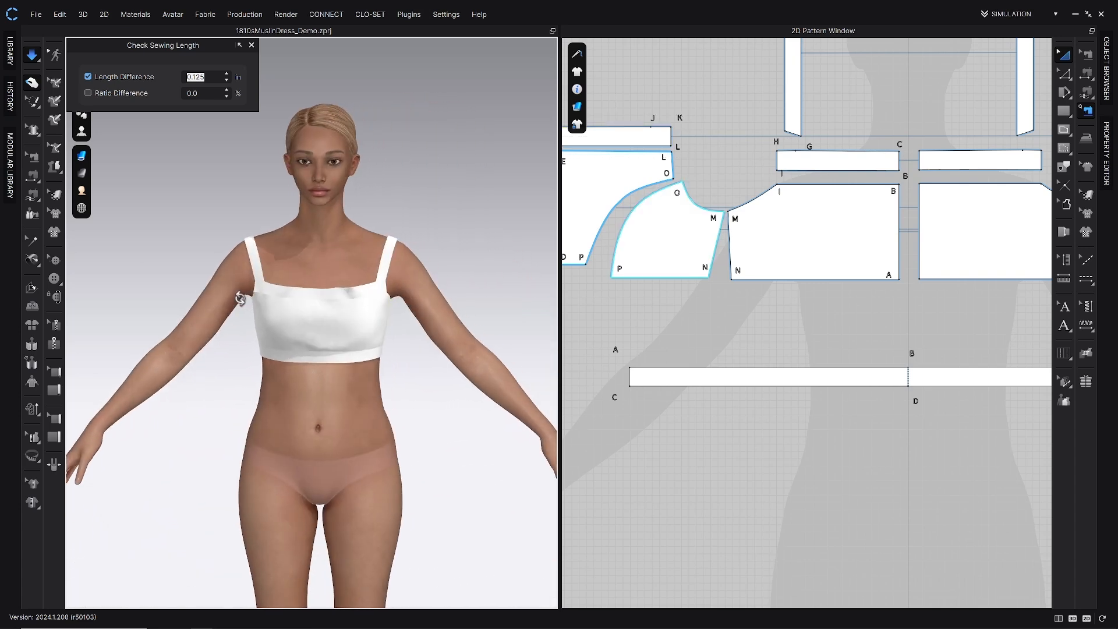
{"action": "left_click", "coordinate": [329, 295]}
{"action": "right_click_drag", "start_coordinate": [973, 317], "coordinate": [901, 320]}
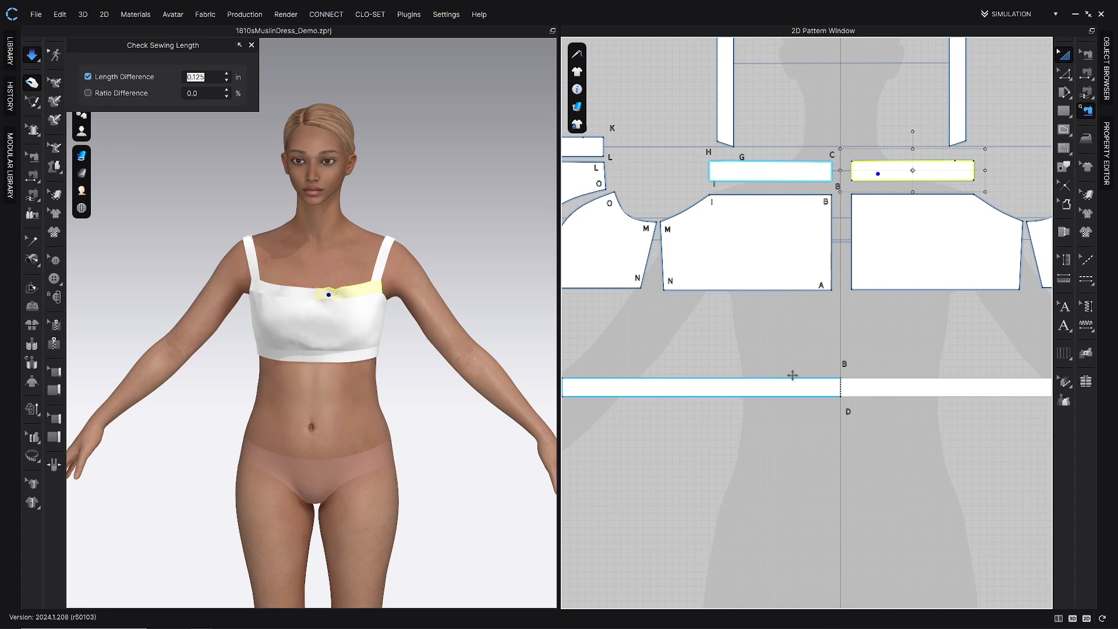
Move the center edges A–B and B–C of the bodice front and neckband inward, shortening edge N–A to about 8.59 in, and recheck.
{"action": "key", "text": "b"}
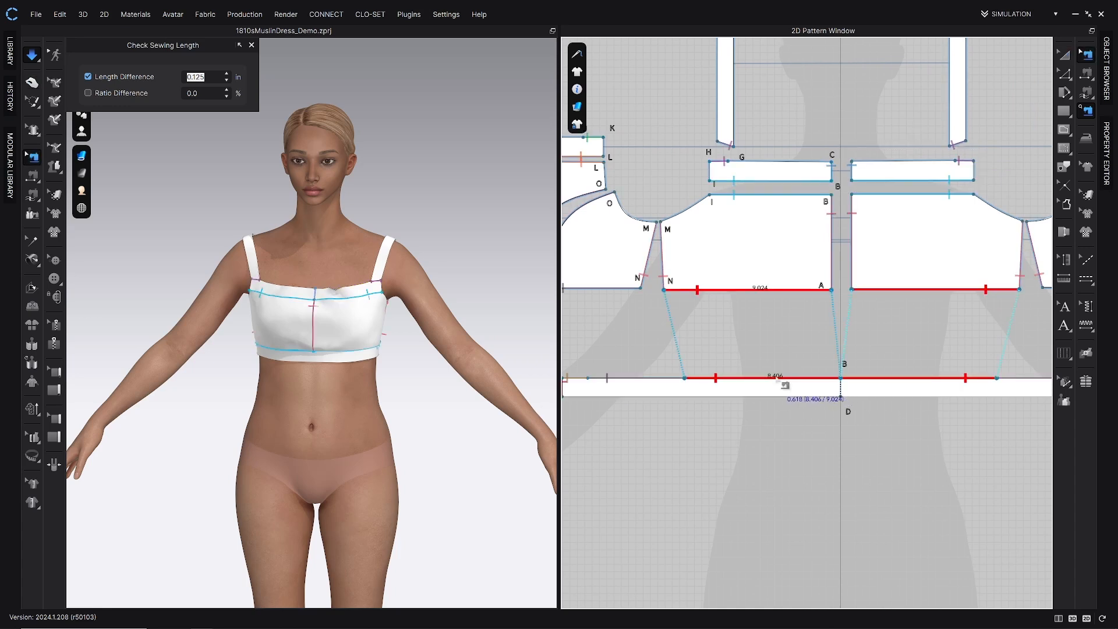
{"action": "key", "text": "z"}
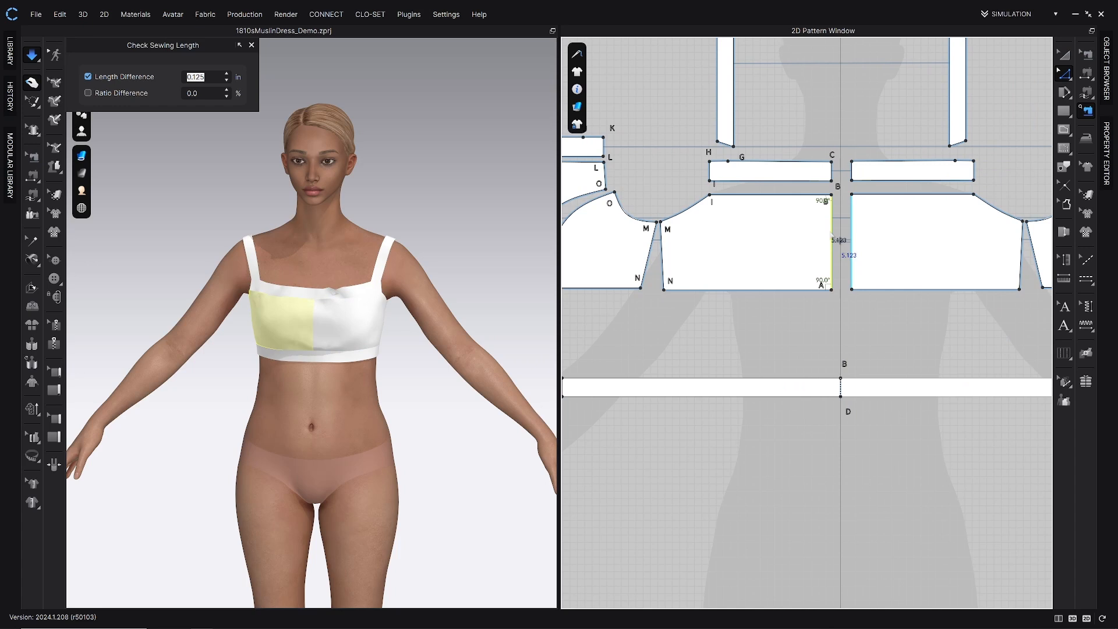
{"action": "left_click", "coordinate": [830, 174]}
{"action": "left_click", "coordinate": [831, 178]}
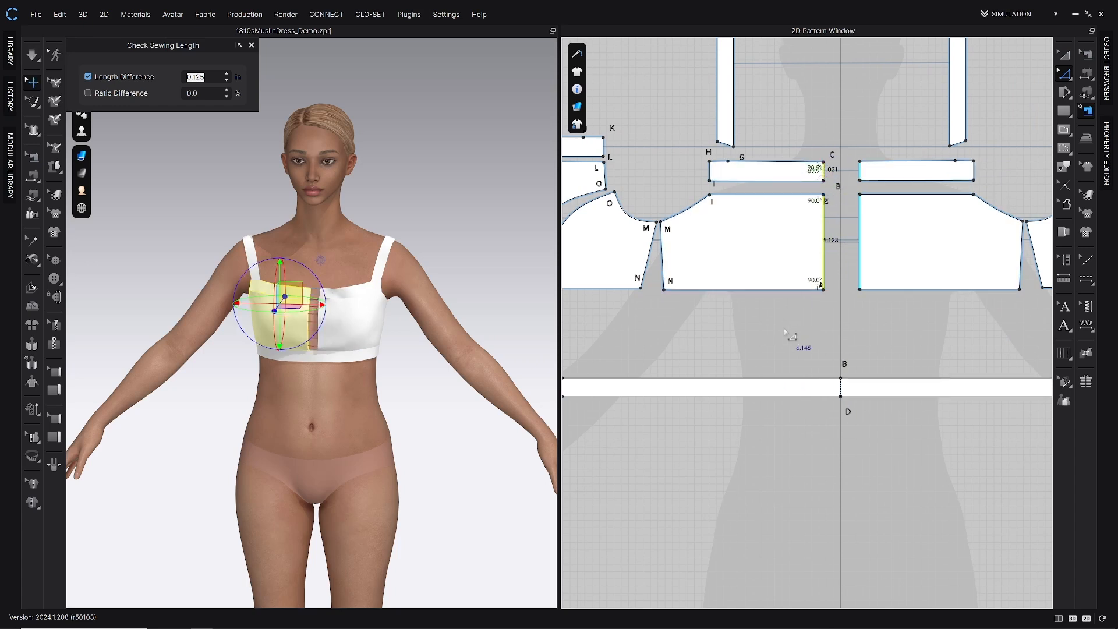
{"action": "key", "text": "b"}
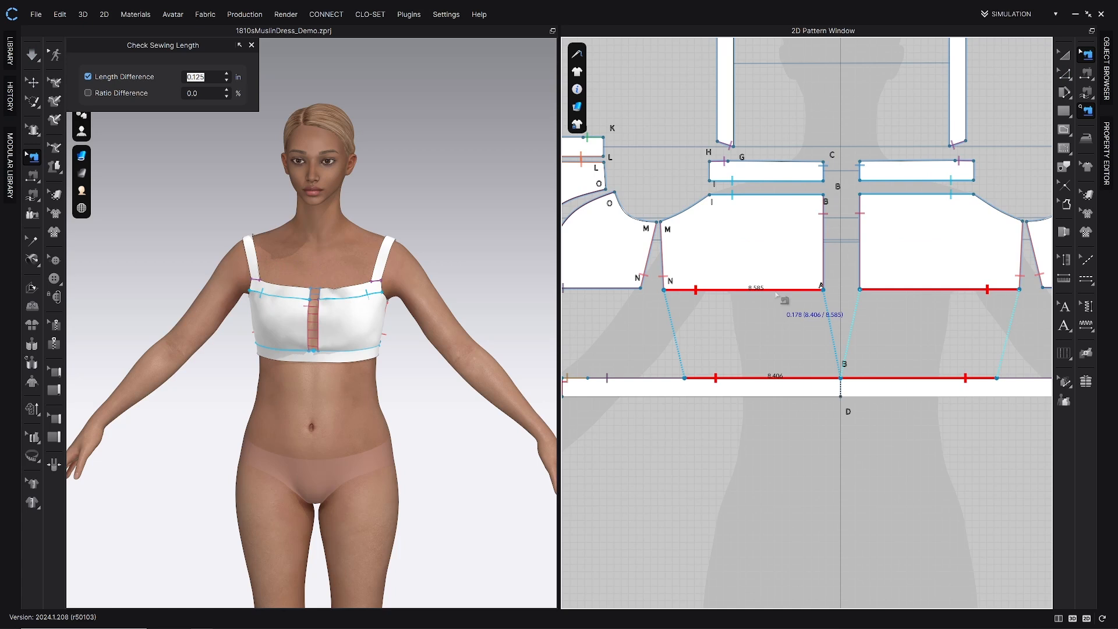
Move the bodice front and neckband center edges slightly further in, making edge N–A about 8.47 in.
{"action": "key", "text": "z"}
{"action": "left_click", "coordinate": [824, 248]}
{"action": "left_click", "coordinate": [823, 172], "text": "shift"}
{"action": "left_click_drag", "start_coordinate": [823, 172], "coordinate": [822, 173], "text": "shift"}
{"action": "left_click", "coordinate": [792, 292]}
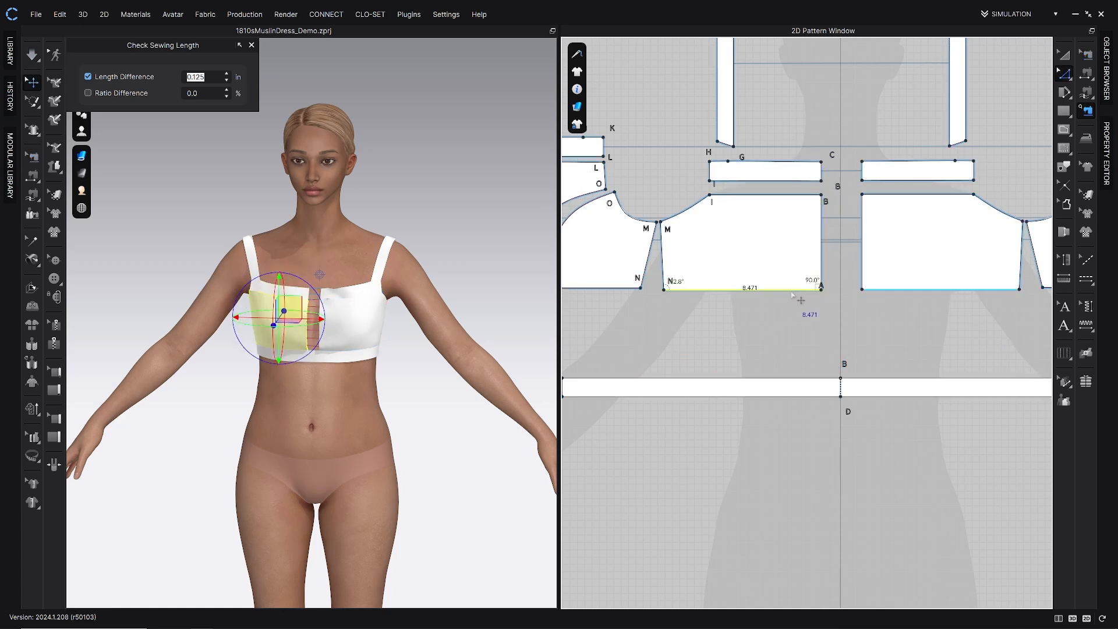
{"action": "key", "text": "b"}
Simulate the narrowed bodice and smooth the center front and neckband on the avatar.
{"action": "key", "text": "space"}
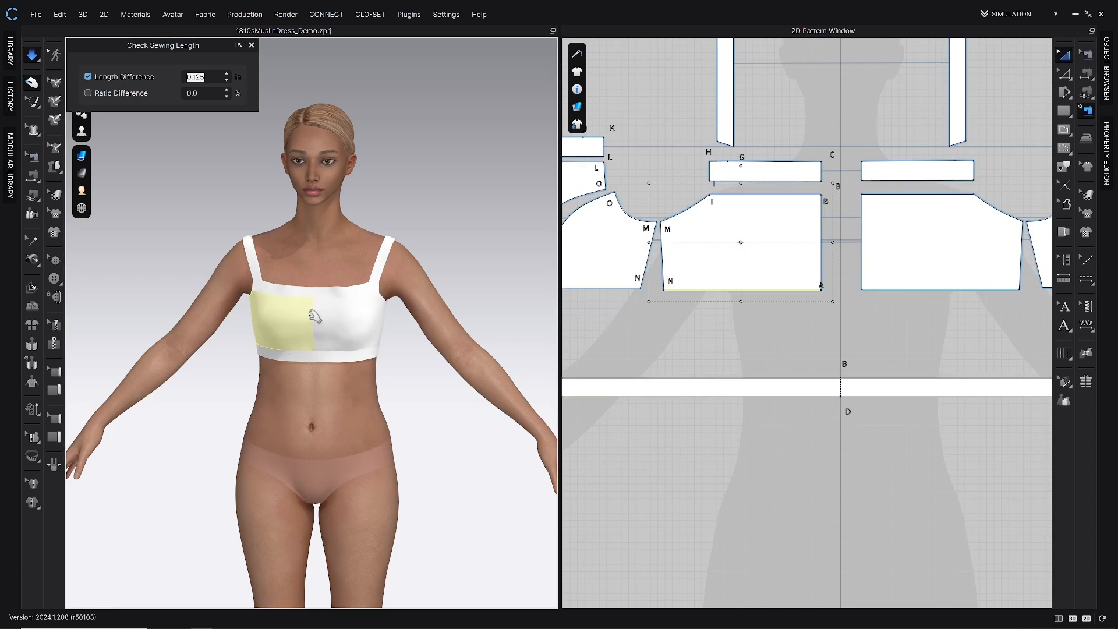
{"action": "left_click_drag", "start_coordinate": [309, 314], "coordinate": [324, 301]}
{"action": "right_click_drag", "start_coordinate": [292, 301], "coordinate": [328, 303]}
{"action": "left_click_drag", "start_coordinate": [343, 278], "coordinate": [302, 284]}
{"action": "left_click", "coordinate": [283, 289]}
{"action": "right_click_drag", "start_coordinate": [259, 292], "coordinate": [245, 290]}
{"action": "left_click_drag", "start_coordinate": [249, 289], "coordinate": [233, 284]}
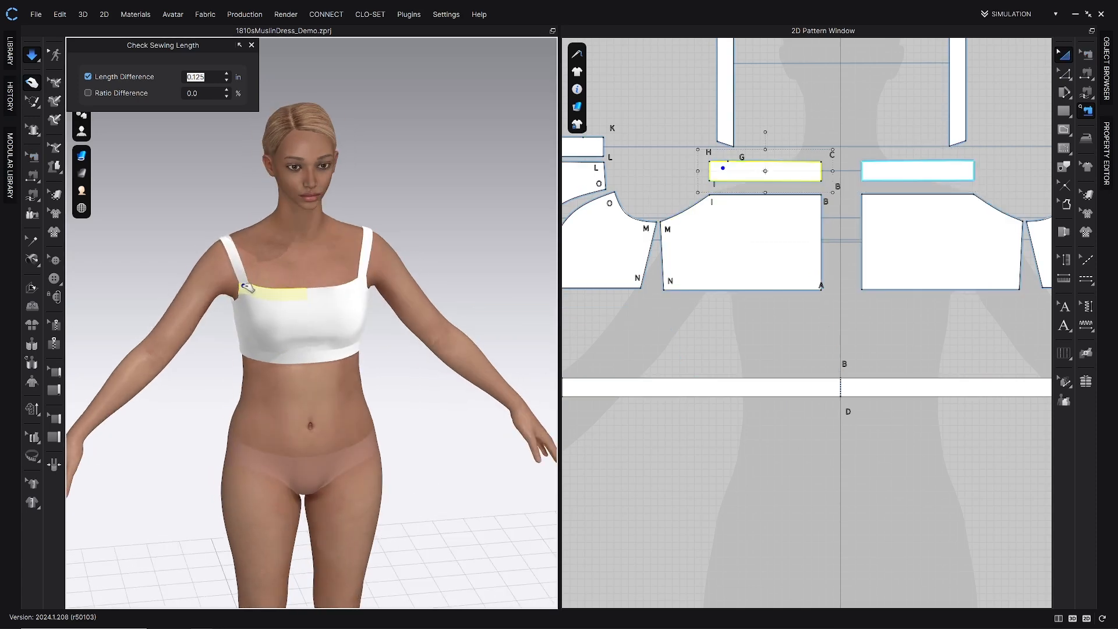
Adjust one shoulder strap and both ends of the front neckband on the avatar, and view the fit at the back.
{"action": "right_click_drag", "start_coordinate": [237, 283], "coordinate": [236, 282]}
{"action": "left_click", "coordinate": [359, 297]}
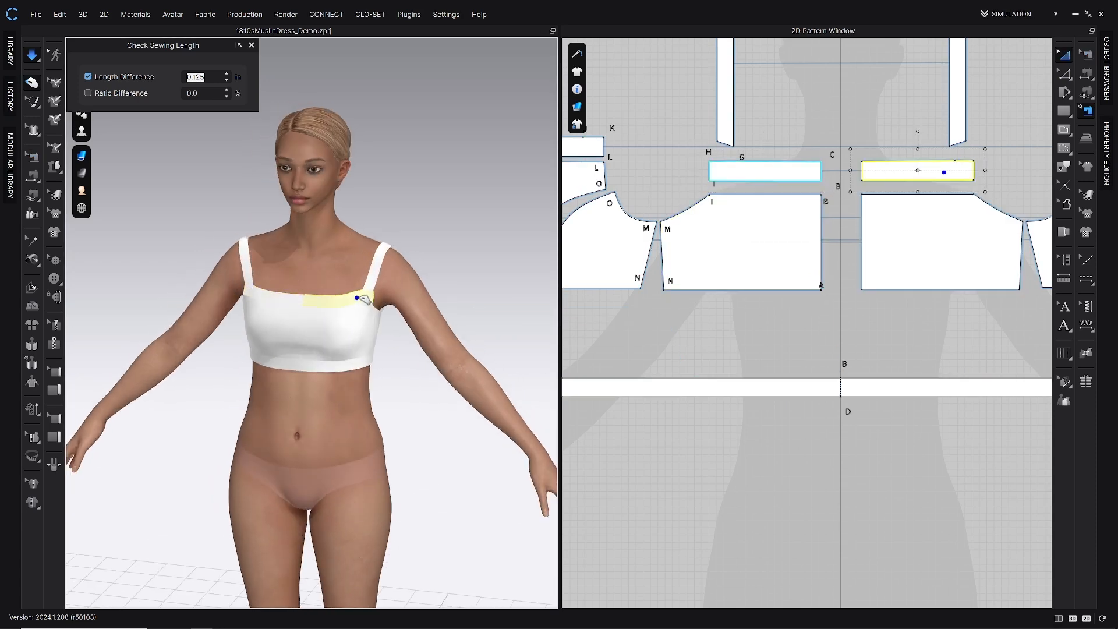
{"action": "left_click", "coordinate": [383, 264]}
{"action": "right_click_drag", "start_coordinate": [386, 264], "coordinate": [398, 269]}
{"action": "left_click", "coordinate": [356, 305]}
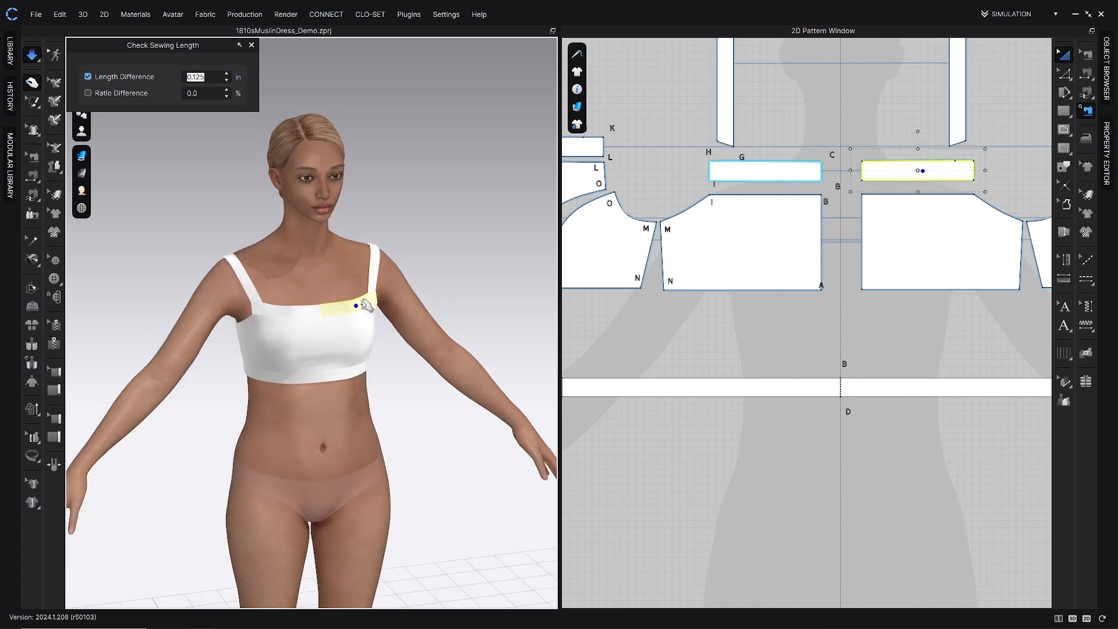
{"action": "left_click", "coordinate": [260, 310]}
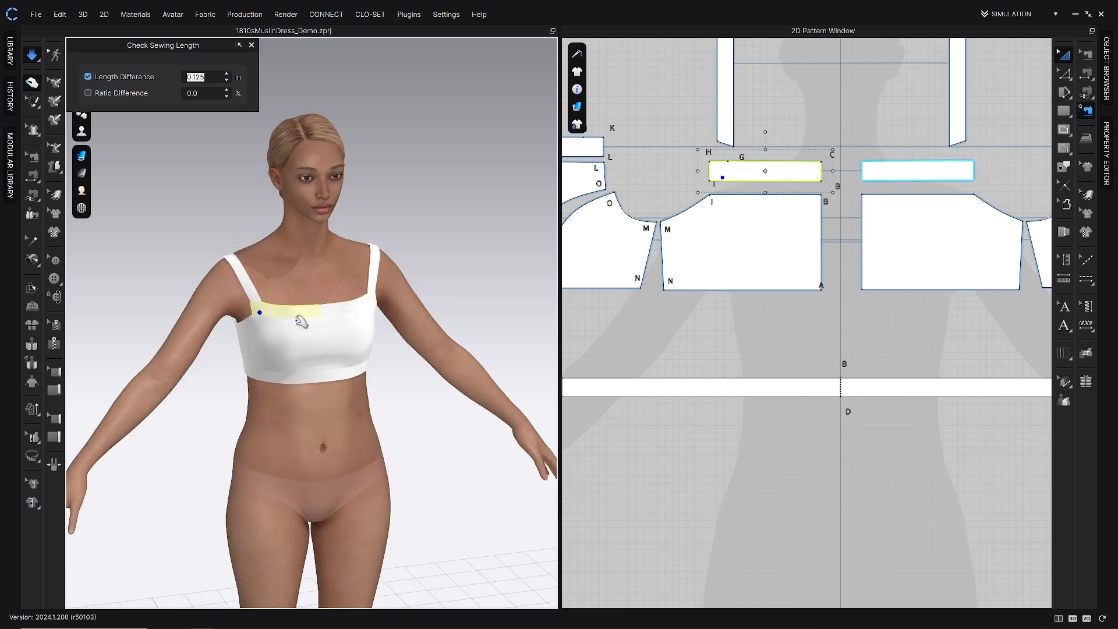
{"action": "right_click_drag", "start_coordinate": [282, 316], "coordinate": [364, 270]}
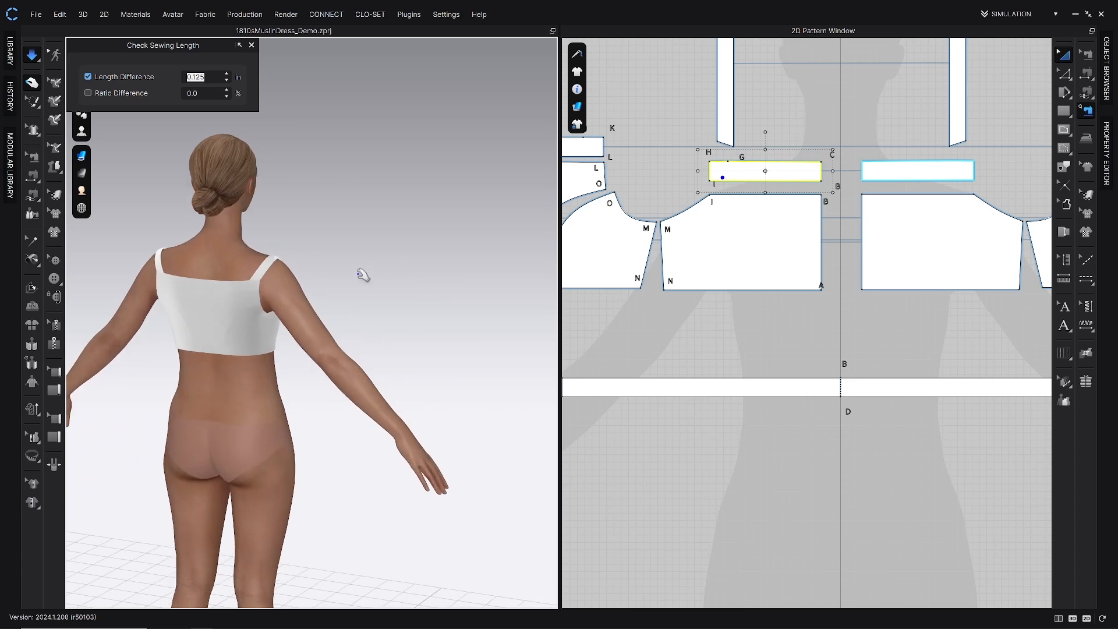
Settle the shoulder strap from back and front, and even out the front neckband where it meets the straps.
{"action": "left_click", "coordinate": [271, 259]}
{"action": "right_click_drag", "start_coordinate": [271, 259], "coordinate": [383, 302]}
{"action": "left_click", "coordinate": [387, 267]}
{"action": "left_click", "coordinate": [381, 305]}
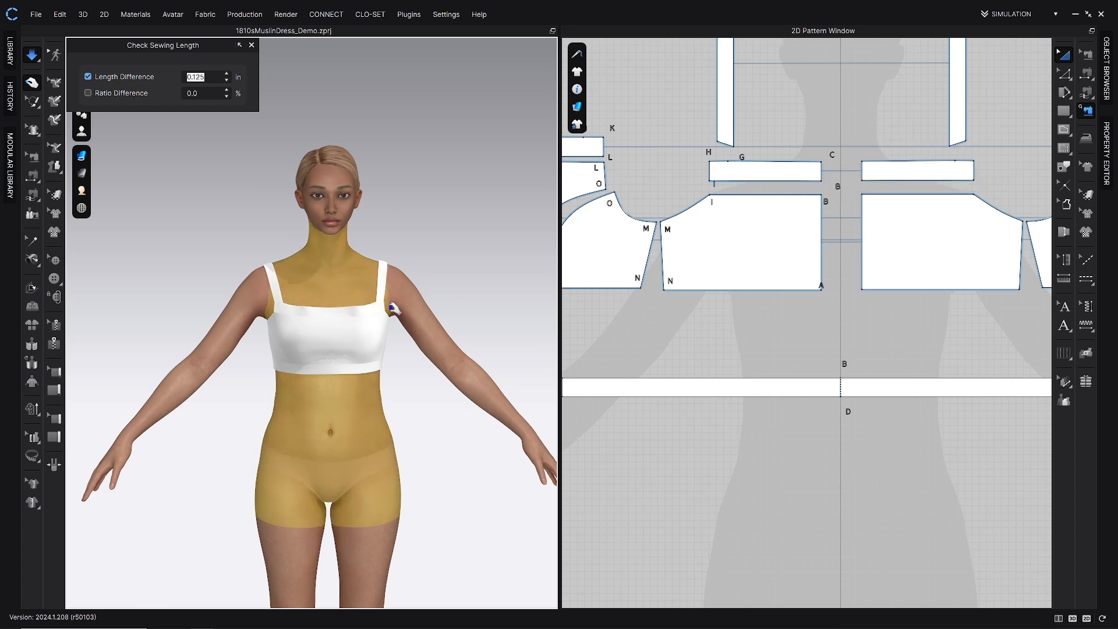
{"action": "scroll", "coordinate": [375, 298], "scroll_direction": "up", "scroll_amount": 2}
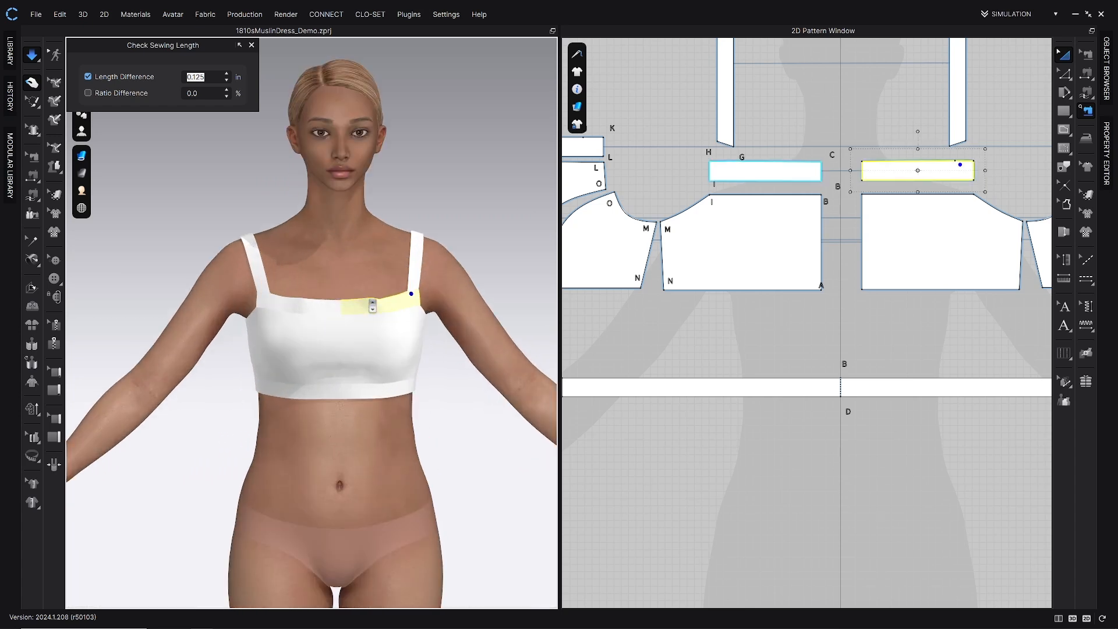
{"action": "left_click", "coordinate": [309, 310]}
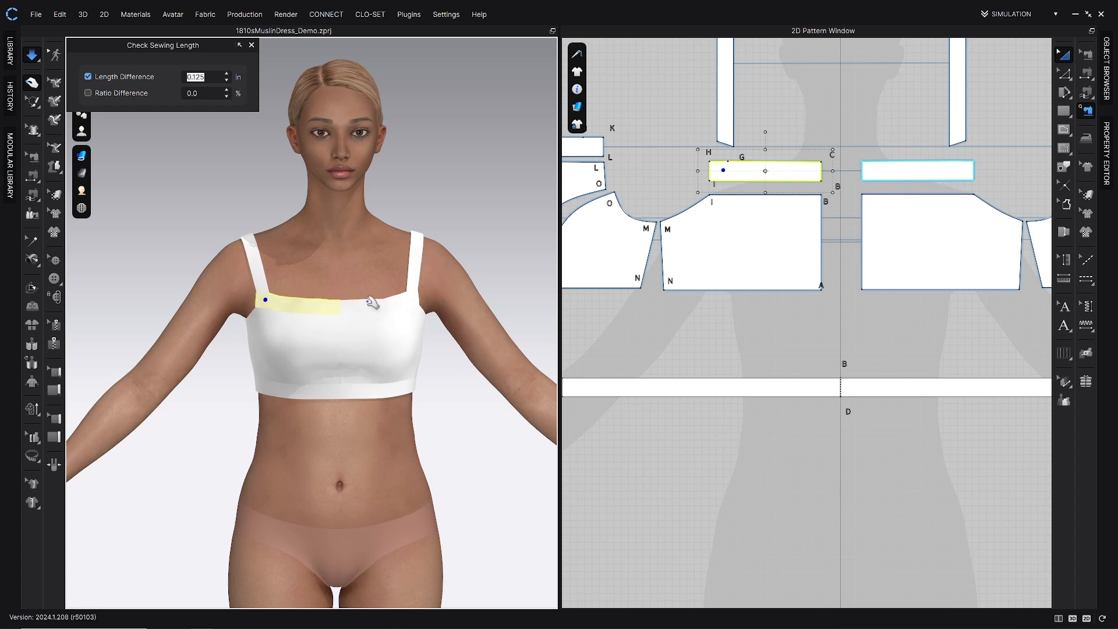
{"action": "left_click", "coordinate": [413, 300]}
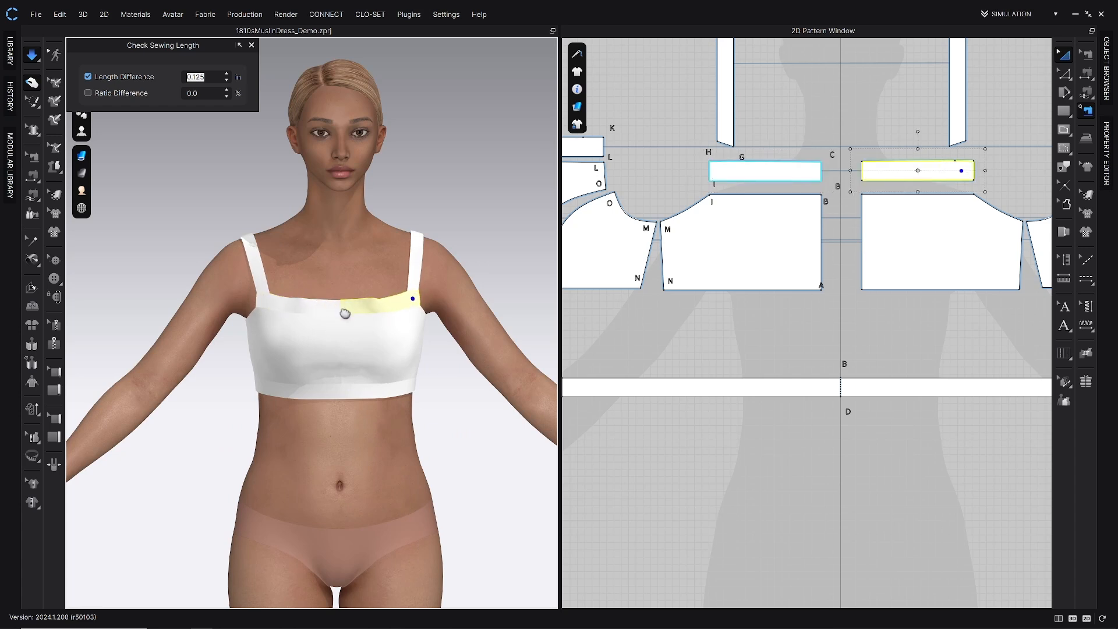
{"action": "right_click_drag", "start_coordinate": [332, 313], "coordinate": [337, 315]}
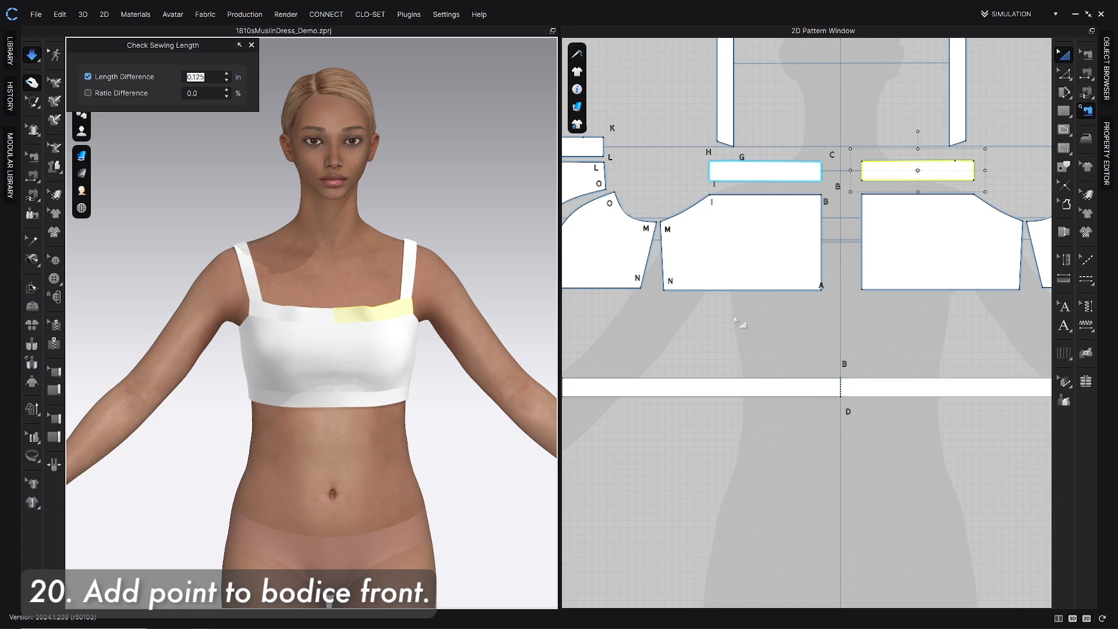
Add a point on the bodice front's lower edge, 2 in from corner N toward A.
{"action": "right_click_drag", "start_coordinate": [280, 310], "coordinate": [517, 237]}
{"action": "middle_click_drag", "start_coordinate": [516, 237], "coordinate": [480, 175]}
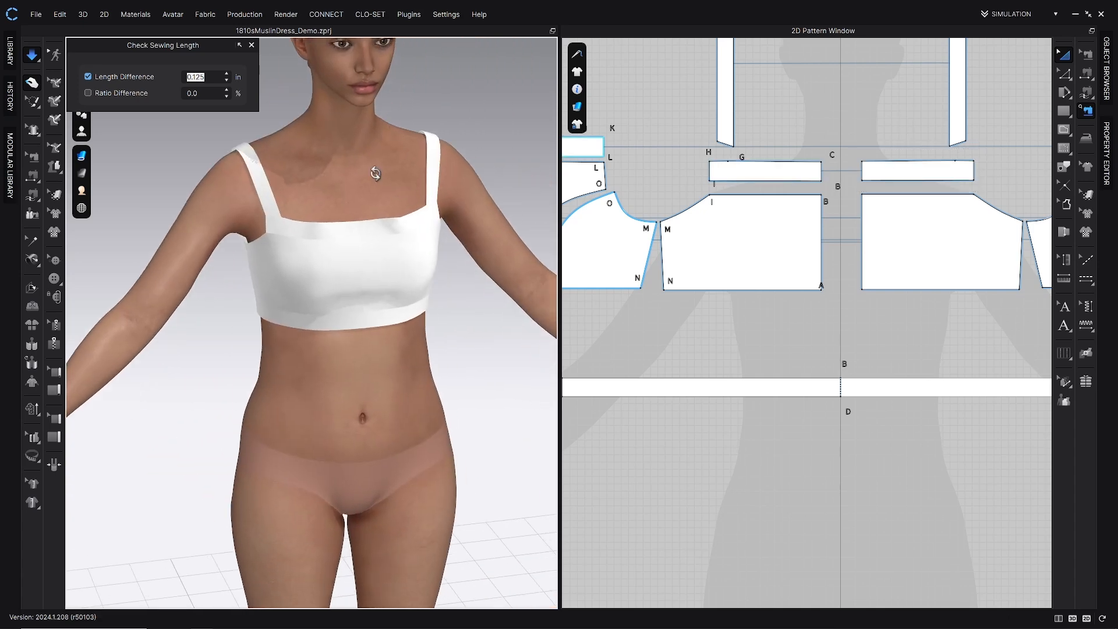
{"action": "right_click_drag", "start_coordinate": [374, 175], "coordinate": [402, 177]}
{"action": "right_click_drag", "start_coordinate": [361, 267], "coordinate": [370, 256]}
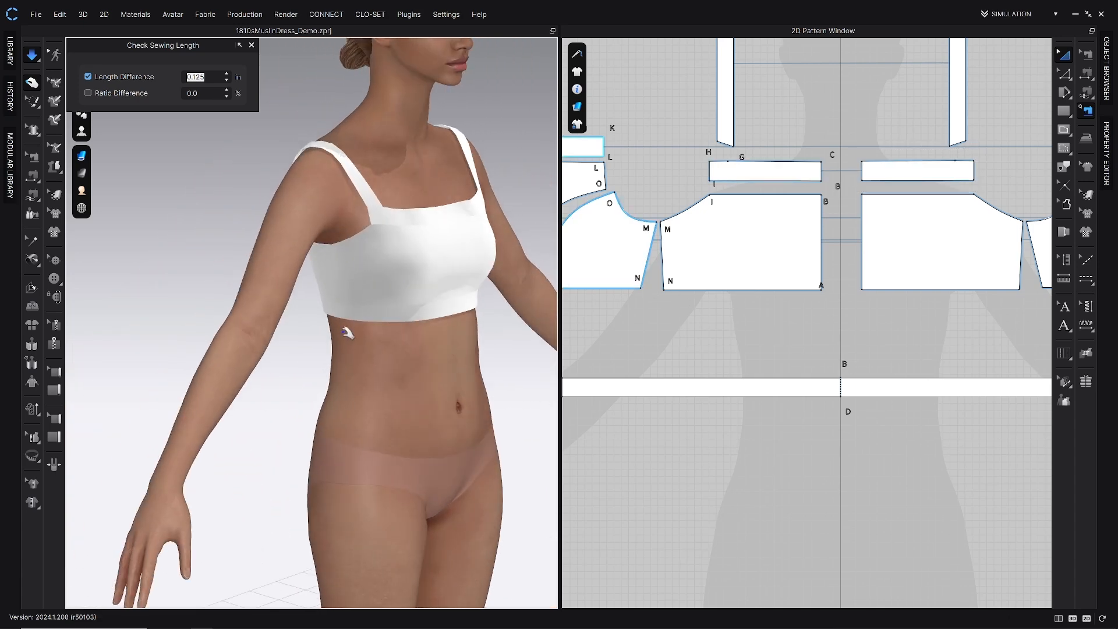
{"action": "right_click_drag", "start_coordinate": [370, 295], "coordinate": [411, 282]}
{"action": "left_click", "coordinate": [415, 286]}
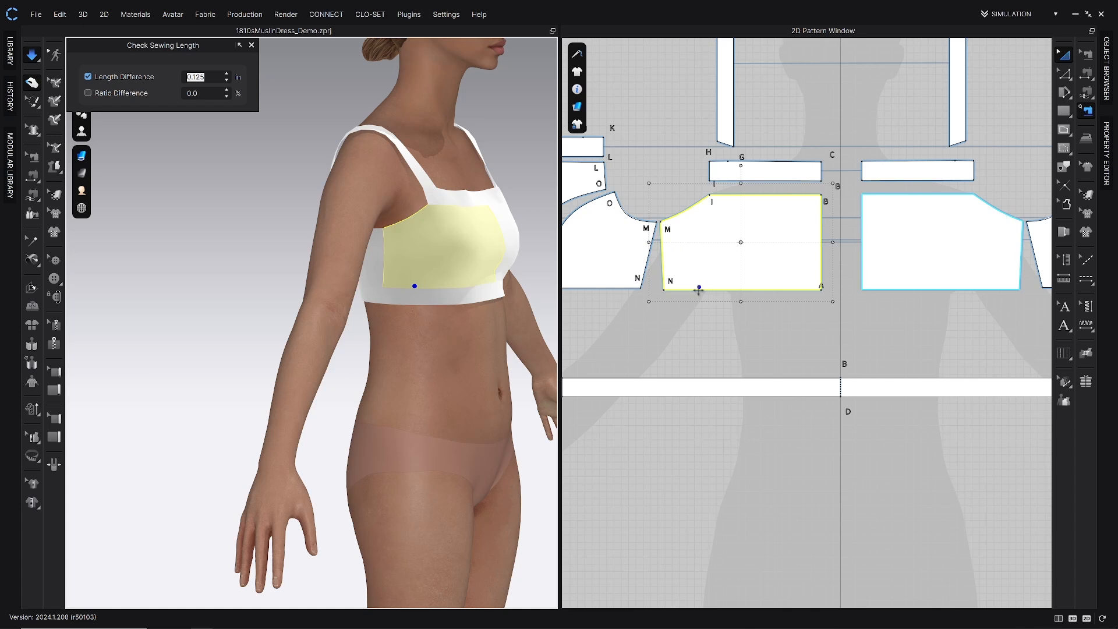
{"action": "key", "text": "x"}
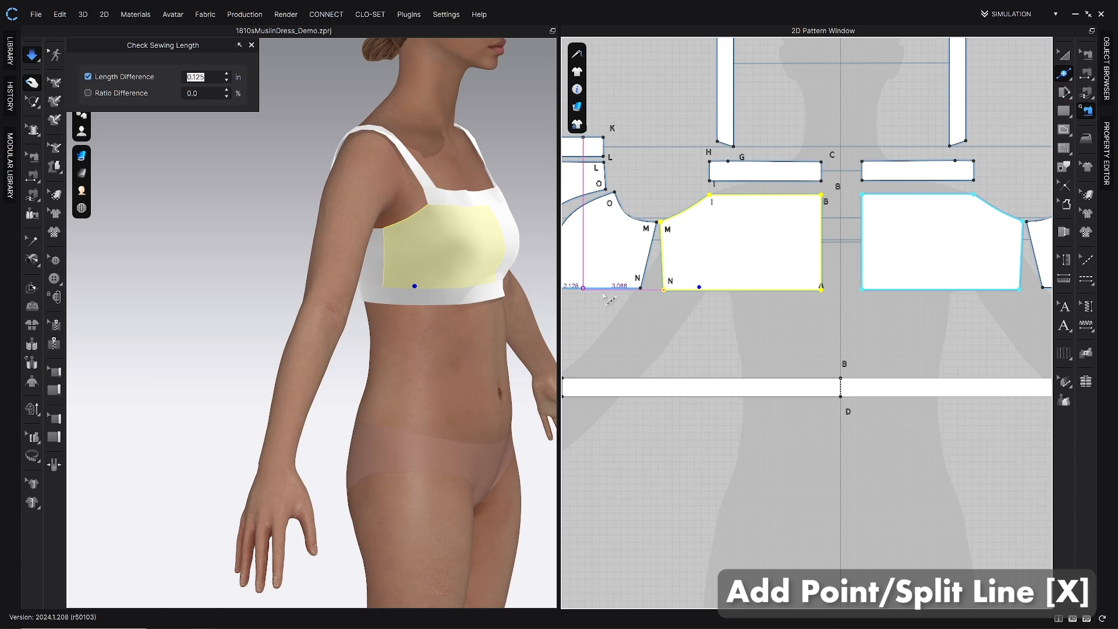
{"action": "right_click", "coordinate": [699, 289]}
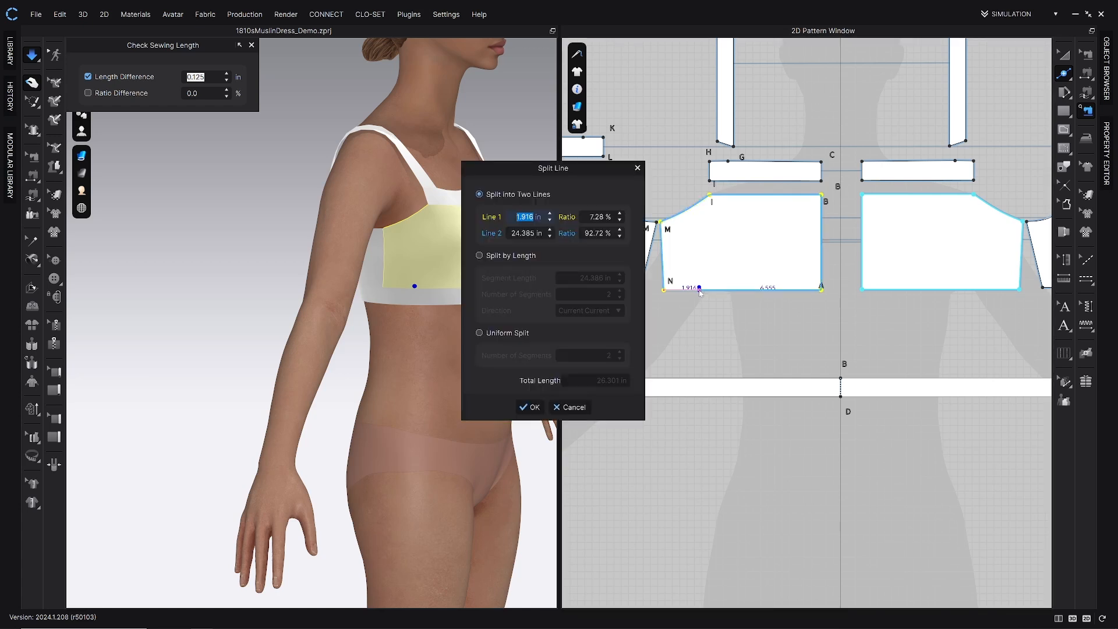
{"action": "type", "text": "2"}
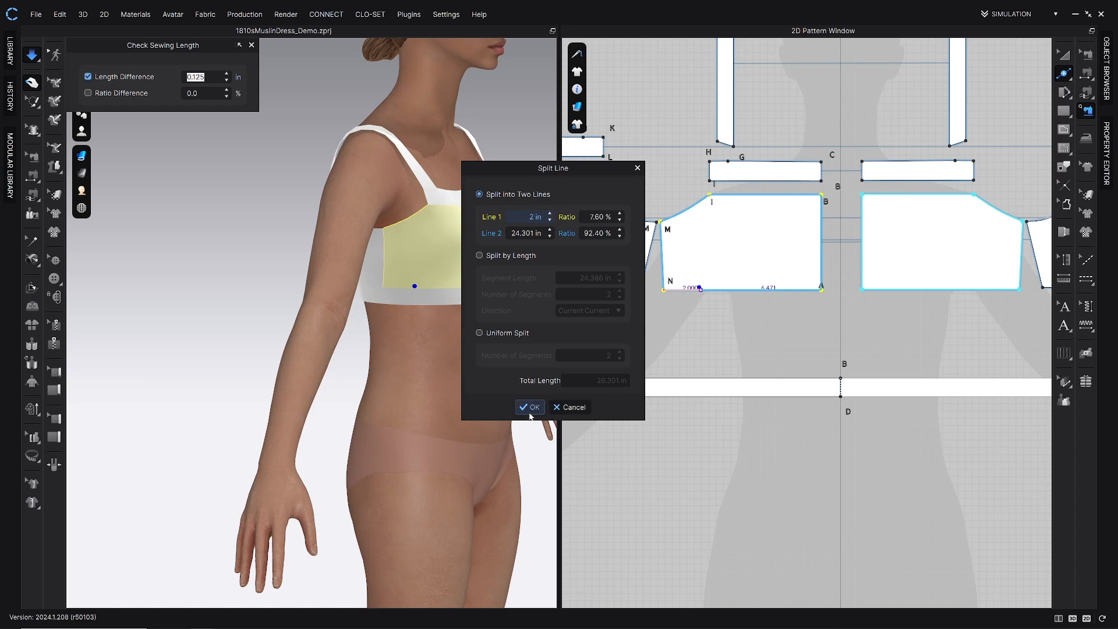
{"action": "left_click", "coordinate": [531, 407]}
Spread the two mirrored halves of the bodice patterns apart to open a wide gap at center front.
{"action": "middle_click_drag", "start_coordinate": [756, 342], "coordinate": [737, 360]}
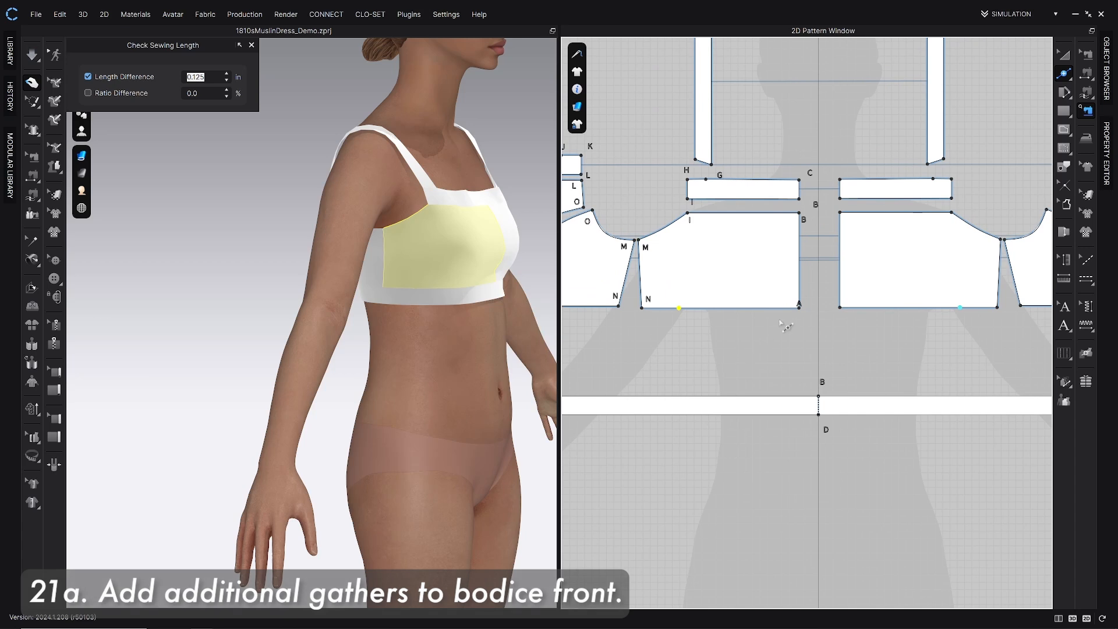
{"action": "scroll", "coordinate": [783, 326], "scroll_direction": "down", "scroll_amount": 3}
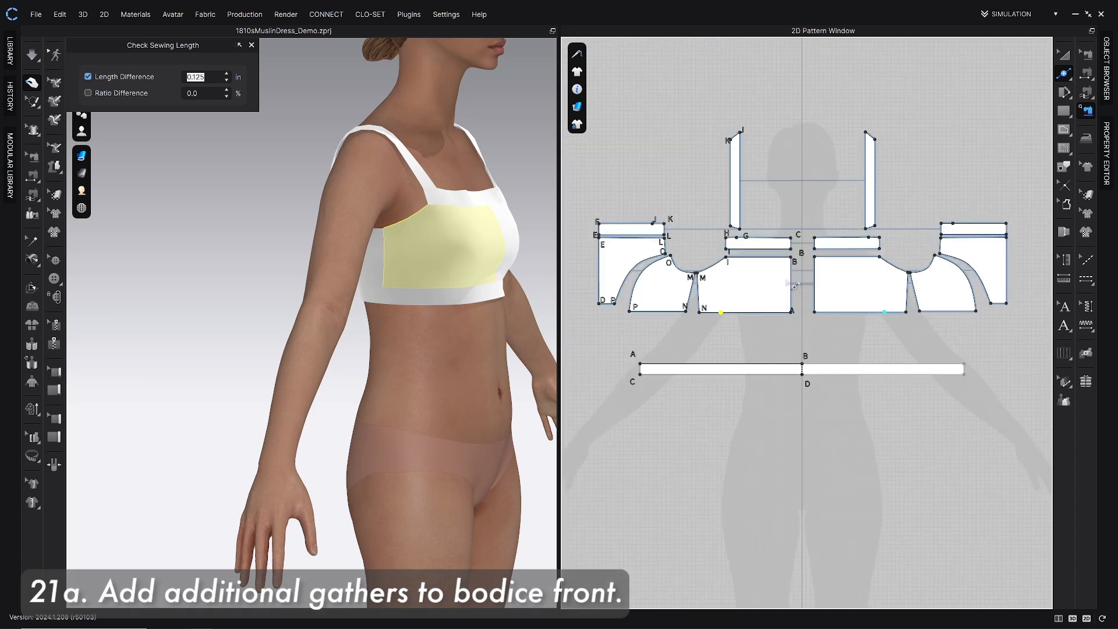
{"action": "key", "text": "z"}
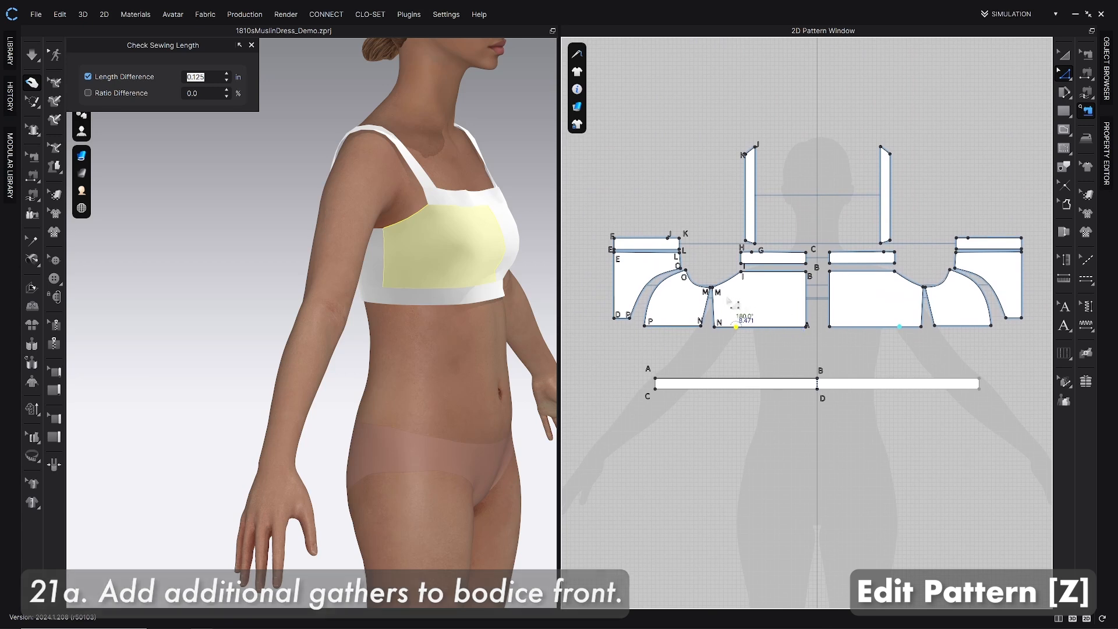
{"action": "scroll", "coordinate": [731, 301], "scroll_direction": "down", "scroll_amount": 3}
{"action": "left_click_drag", "start_coordinate": [656, 199], "coordinate": [728, 296]}
{"action": "key", "text": "a"}
{"action": "left_click_drag", "start_coordinate": [877, 285], "coordinate": [782, 204]}
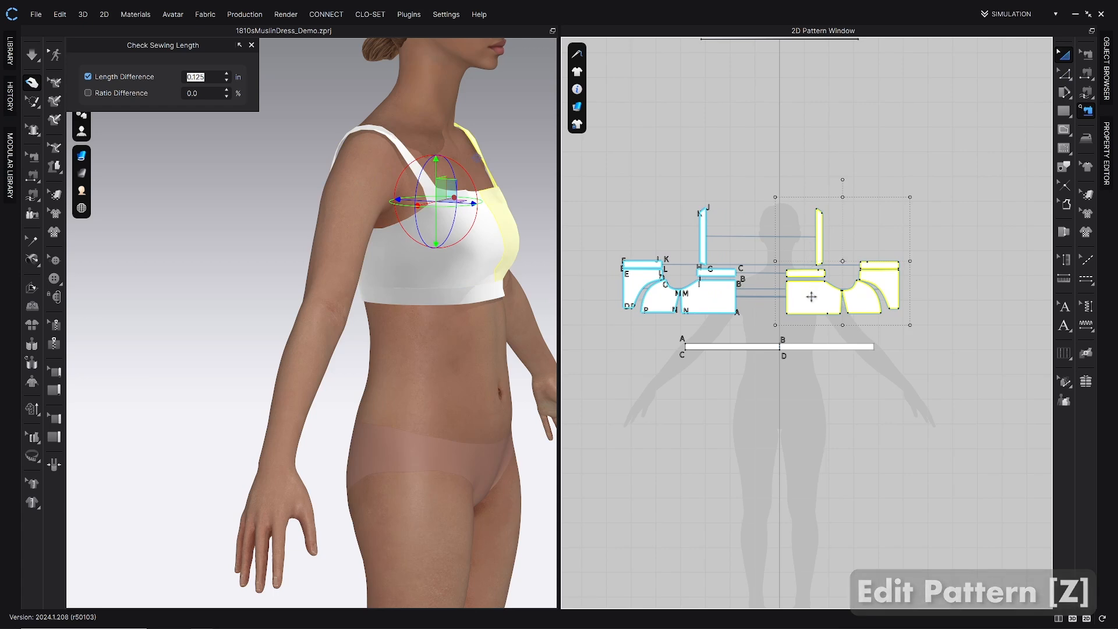
{"action": "left_click_drag", "start_coordinate": [817, 299], "coordinate": [876, 299]}
{"action": "left_click_drag", "start_coordinate": [587, 182], "coordinate": [763, 329]}
{"action": "left_click", "coordinate": [758, 298]}
{"action": "scroll", "coordinate": [757, 300], "scroll_direction": "up", "scroll_amount": 5}
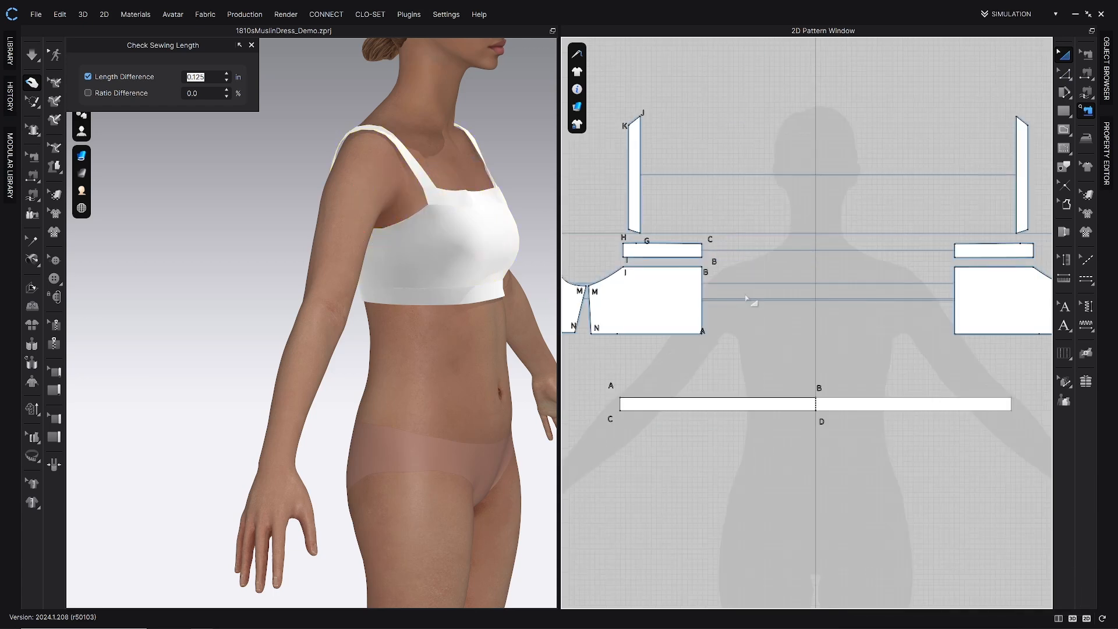
Extend the bodice front's center edge straight outward by 9 in to add gathering fullness.
{"action": "key", "text": "z"}
{"action": "left_click", "coordinate": [817, 295]}
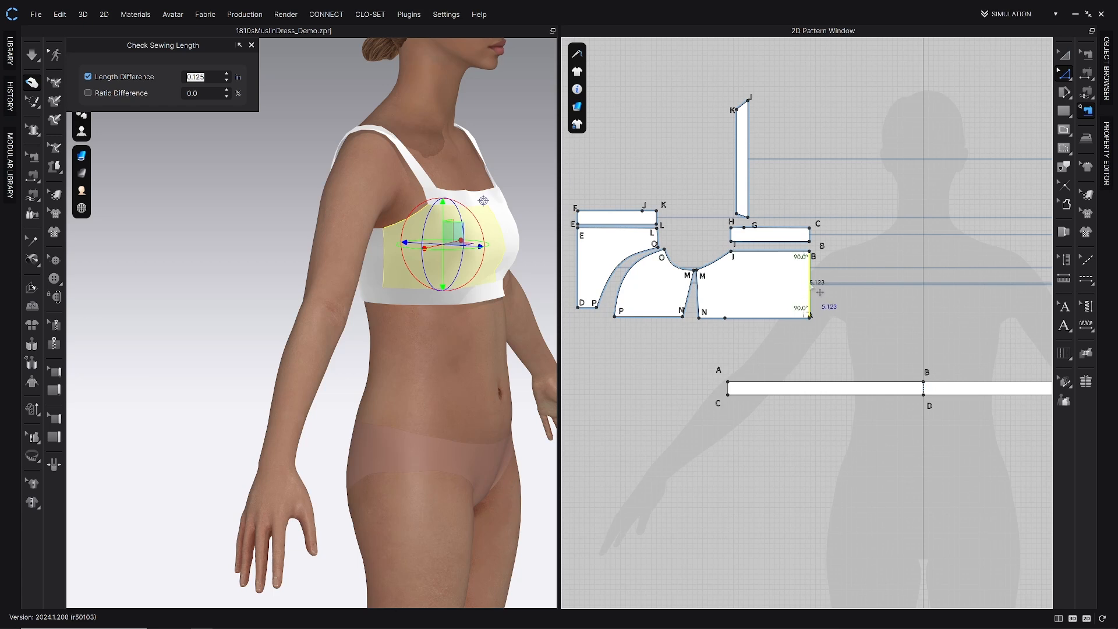
{"action": "left_click_drag", "start_coordinate": [819, 292], "coordinate": [875, 292]}
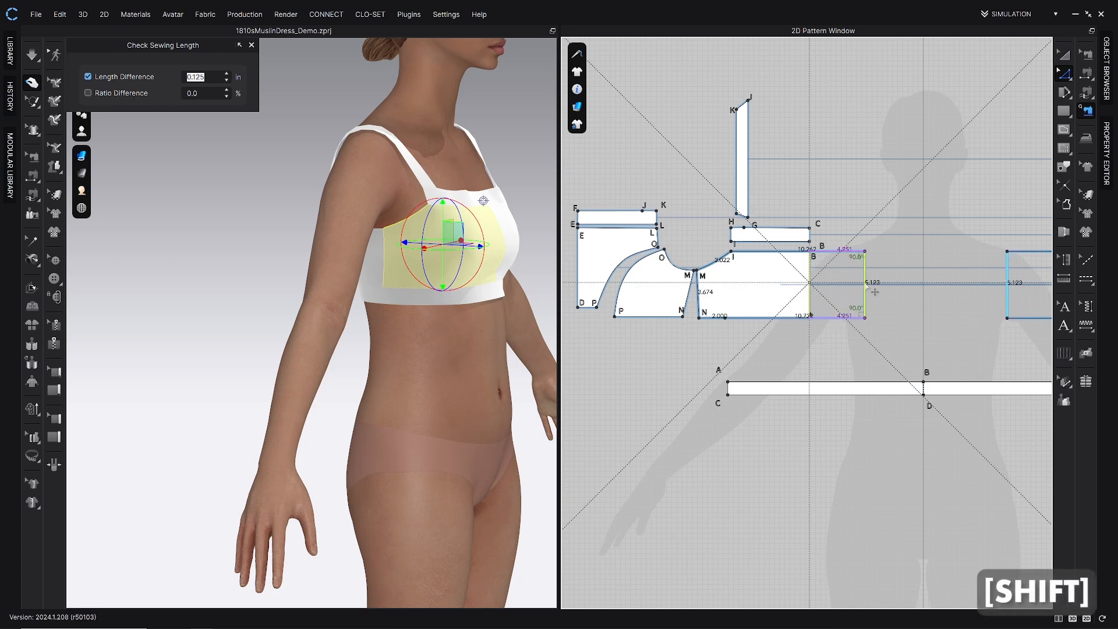
{"action": "right_click", "coordinate": [866, 286]}
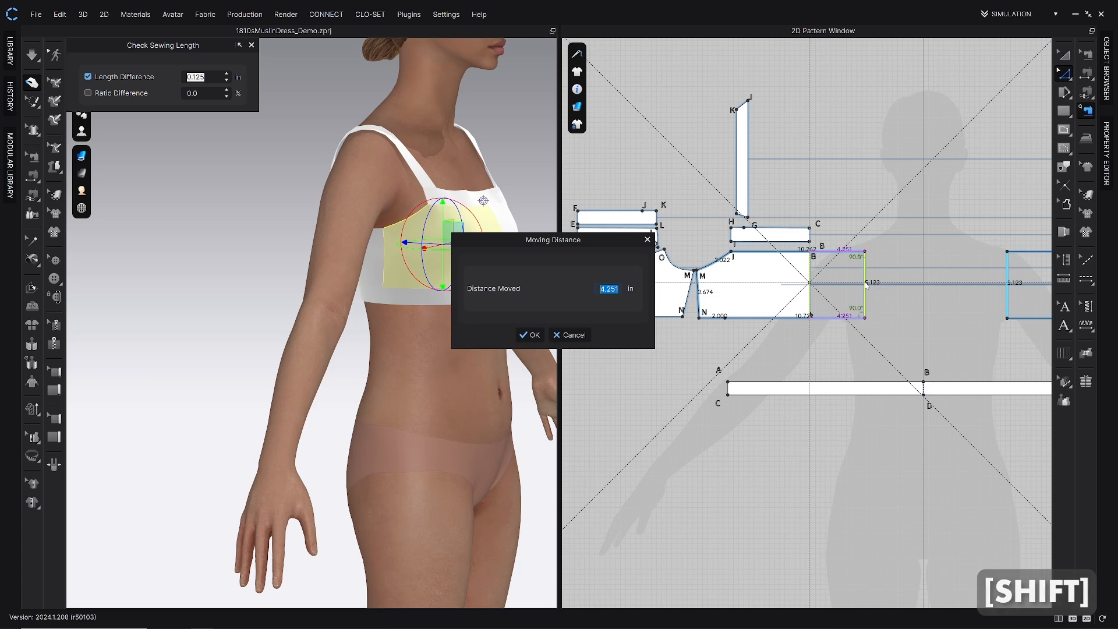
{"action": "type", "text": "9"}
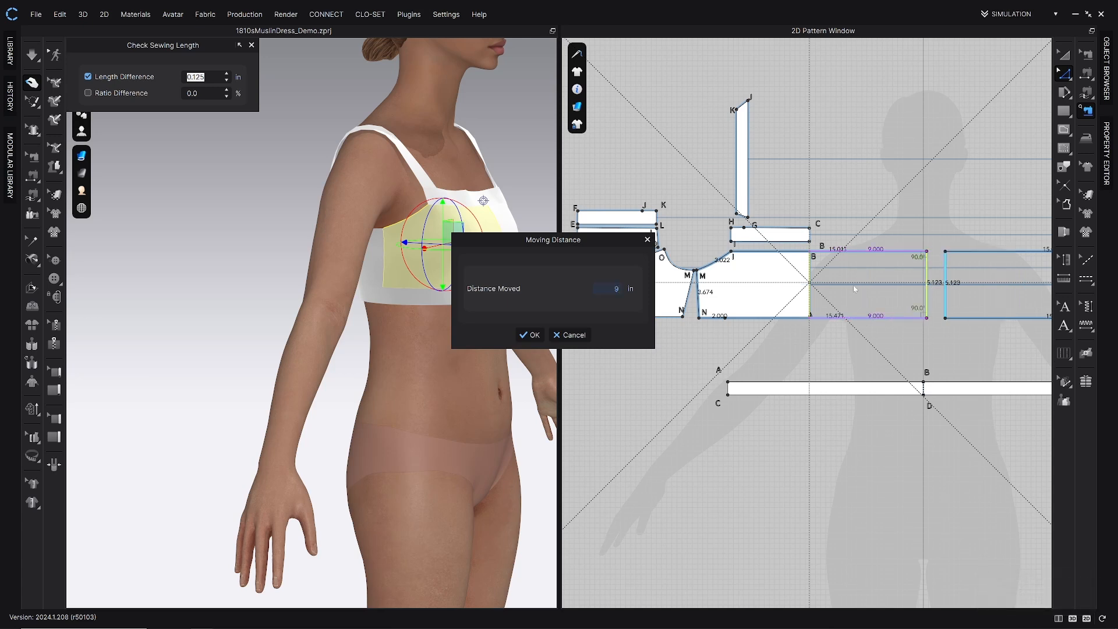
{"action": "left_click", "coordinate": [531, 336]}
Simulate the widened bodice front and pull its extra fabric into place on the avatar.
{"action": "scroll", "coordinate": [422, 309], "scroll_direction": "up", "scroll_amount": 2}
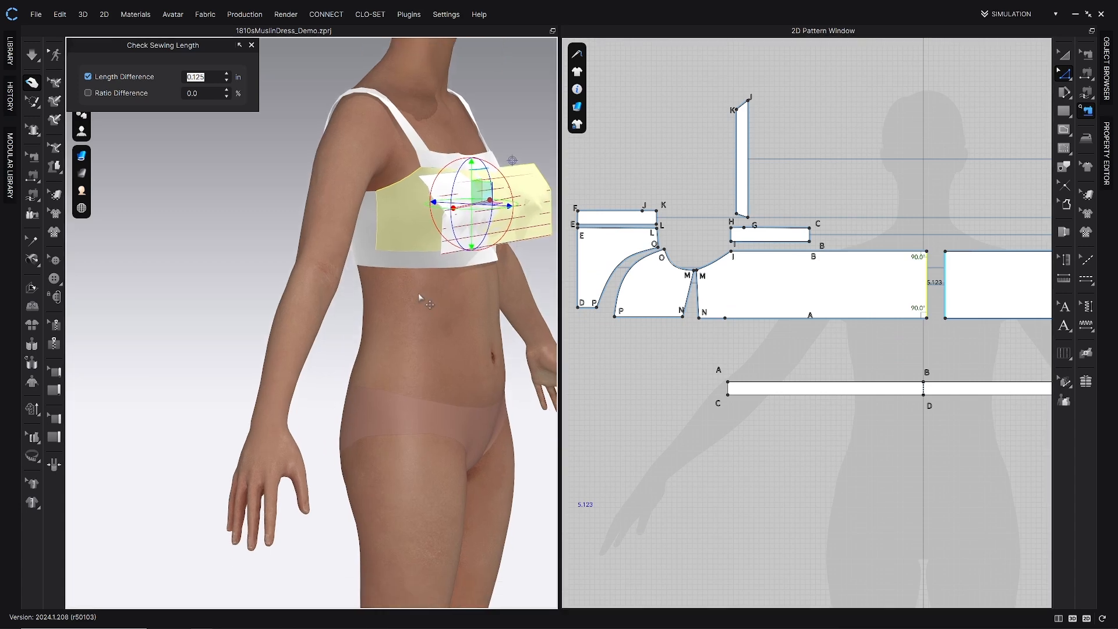
{"action": "right_click_drag", "start_coordinate": [418, 298], "coordinate": [392, 300]}
{"action": "key", "text": "space"}
{"action": "left_click_drag", "start_coordinate": [434, 203], "coordinate": [419, 209]}
{"action": "left_click_drag", "start_coordinate": [497, 197], "coordinate": [431, 130]}
{"action": "right_click_drag", "start_coordinate": [503, 172], "coordinate": [407, 247]}
{"action": "left_click", "coordinate": [346, 299]}
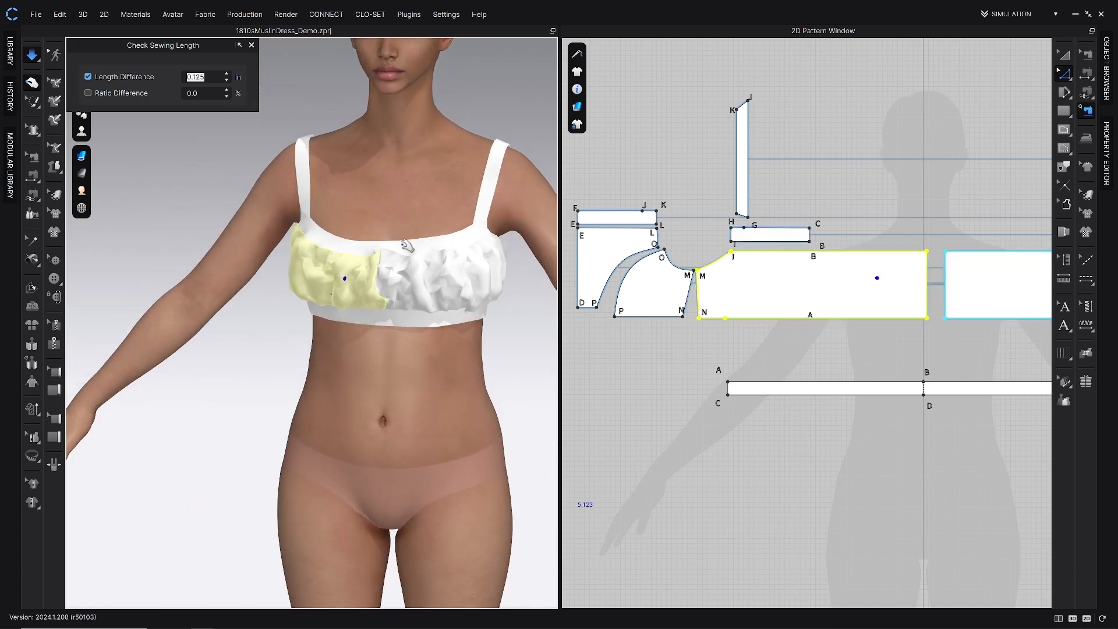
Lift the front neckband, one shoulder strap and the gathered bodice front into position on the avatar.
{"action": "left_click_drag", "start_coordinate": [407, 247], "coordinate": [417, 205]}
{"action": "left_click_drag", "start_coordinate": [462, 235], "coordinate": [484, 213]}
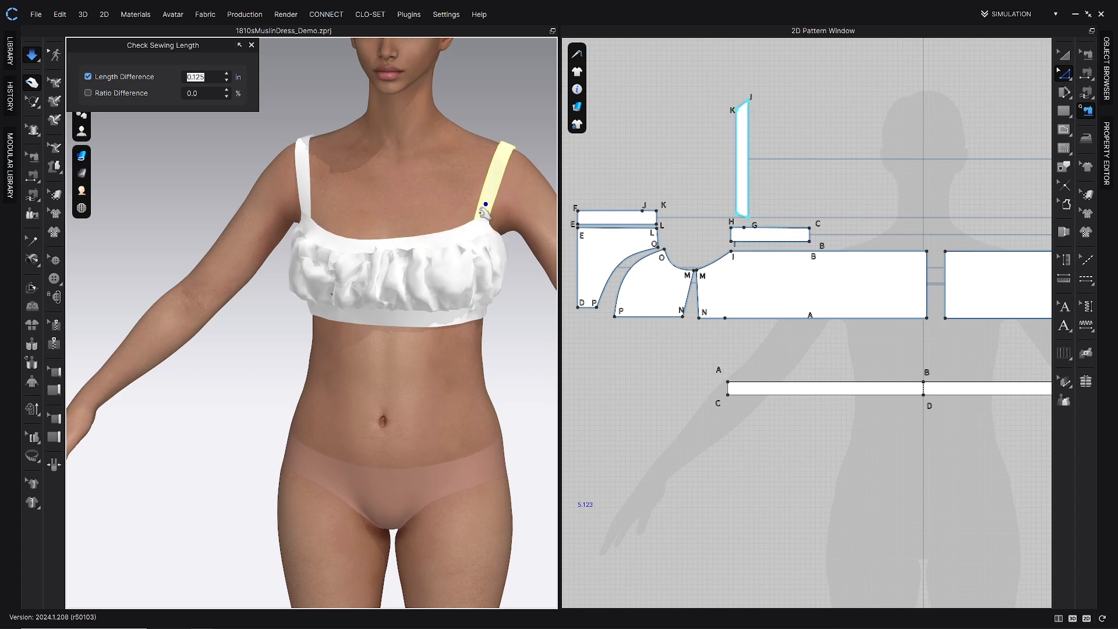
{"action": "scroll", "coordinate": [485, 213], "scroll_direction": "down", "scroll_amount": 10}
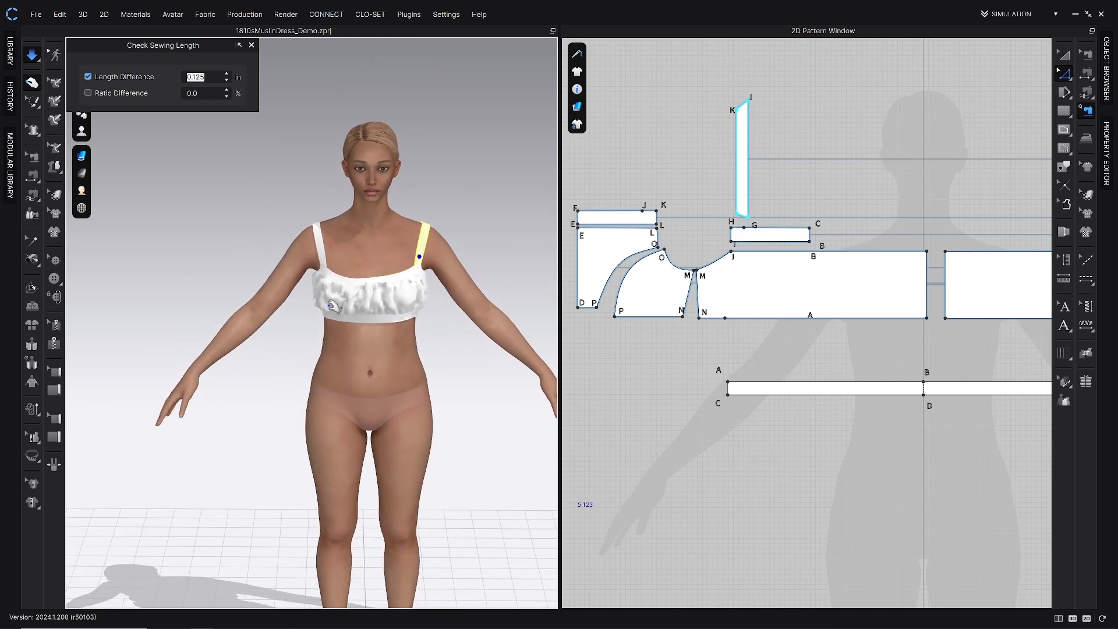
{"action": "left_click_drag", "start_coordinate": [333, 304], "coordinate": [345, 273]}
{"action": "scroll", "coordinate": [345, 275], "scroll_direction": "up", "scroll_amount": 4}
{"action": "middle_click_drag", "start_coordinate": [344, 276], "coordinate": [263, 329]}
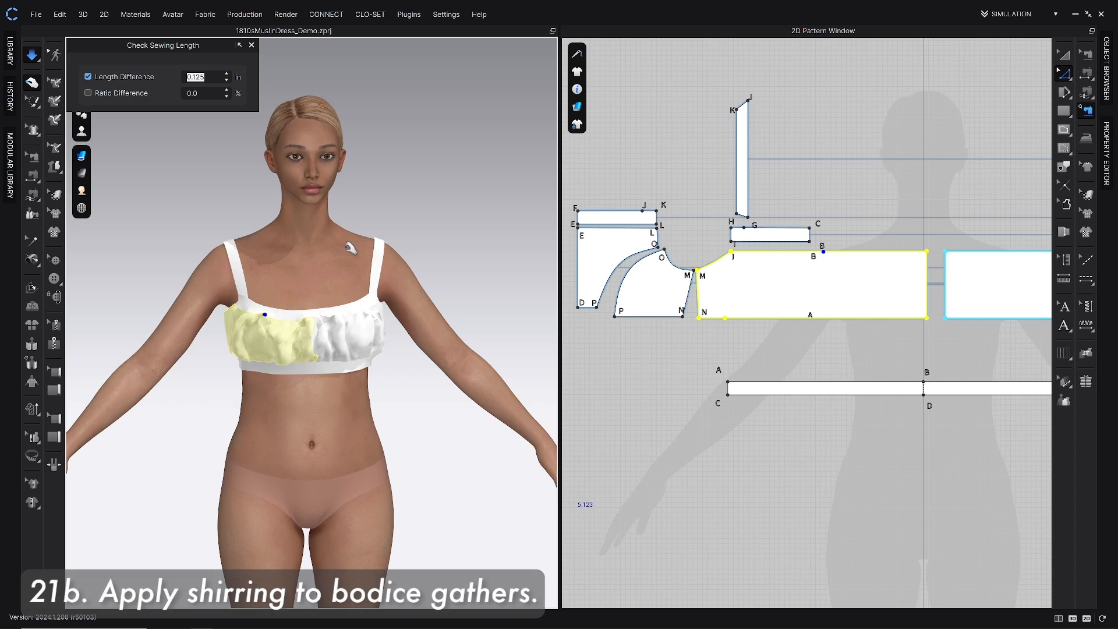
Show the pattern properties and label the added point on the bodice front's lower edge as 1.
{"action": "left_click", "coordinate": [1106, 153]}
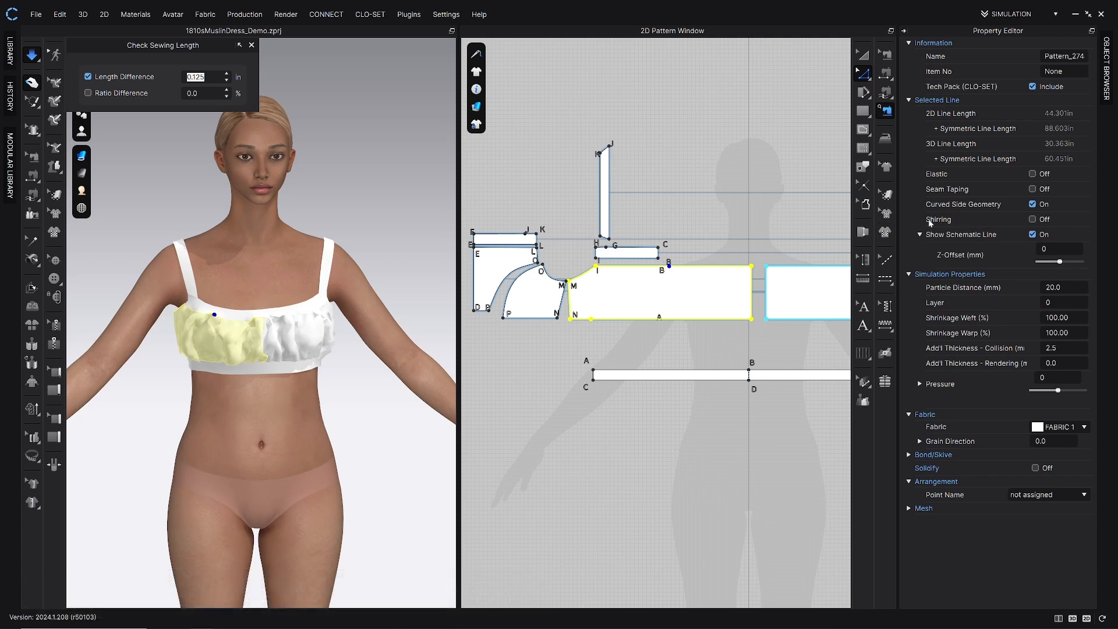
{"action": "left_click", "coordinate": [721, 227]}
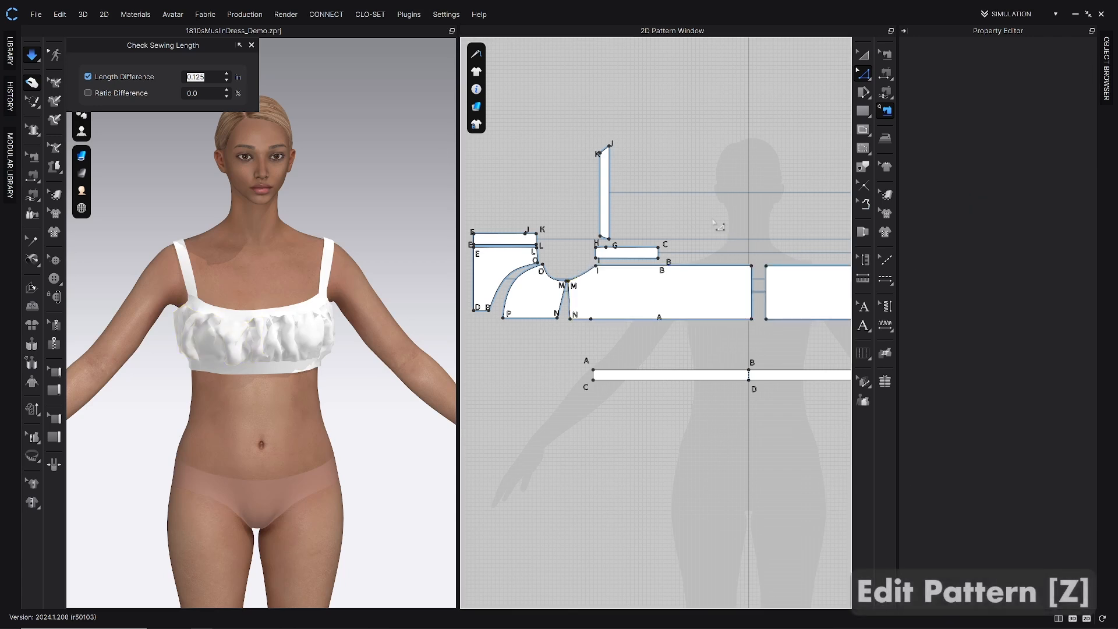
{"action": "left_click", "coordinate": [693, 269]}
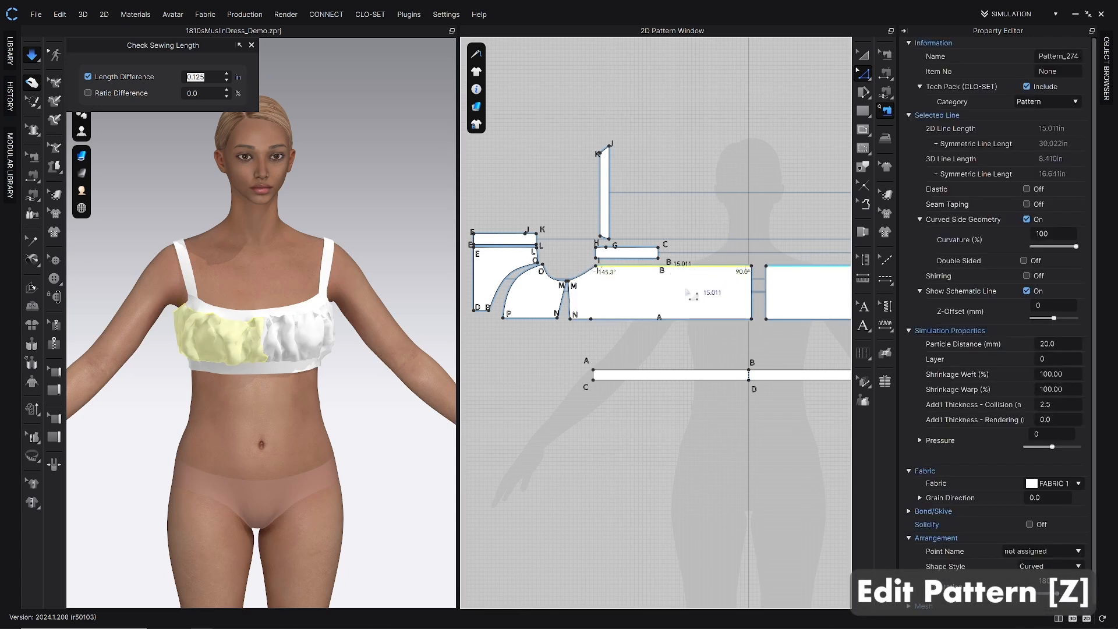
{"action": "left_click", "coordinate": [647, 319], "text": "shift"}
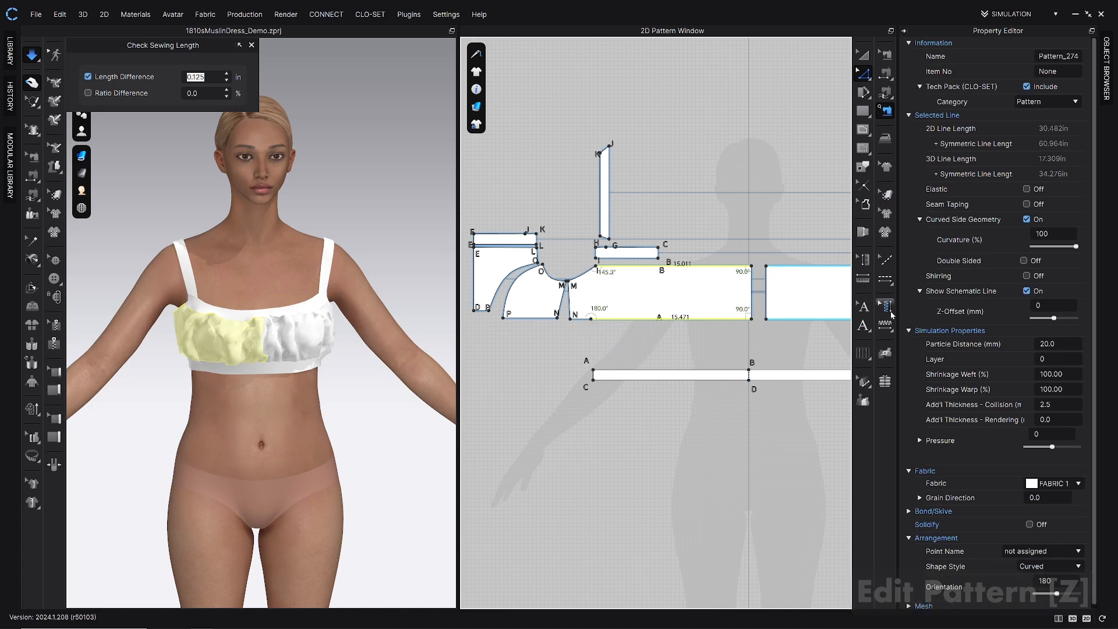
{"action": "left_click", "coordinate": [863, 325]}
{"action": "type", "text": "1"}
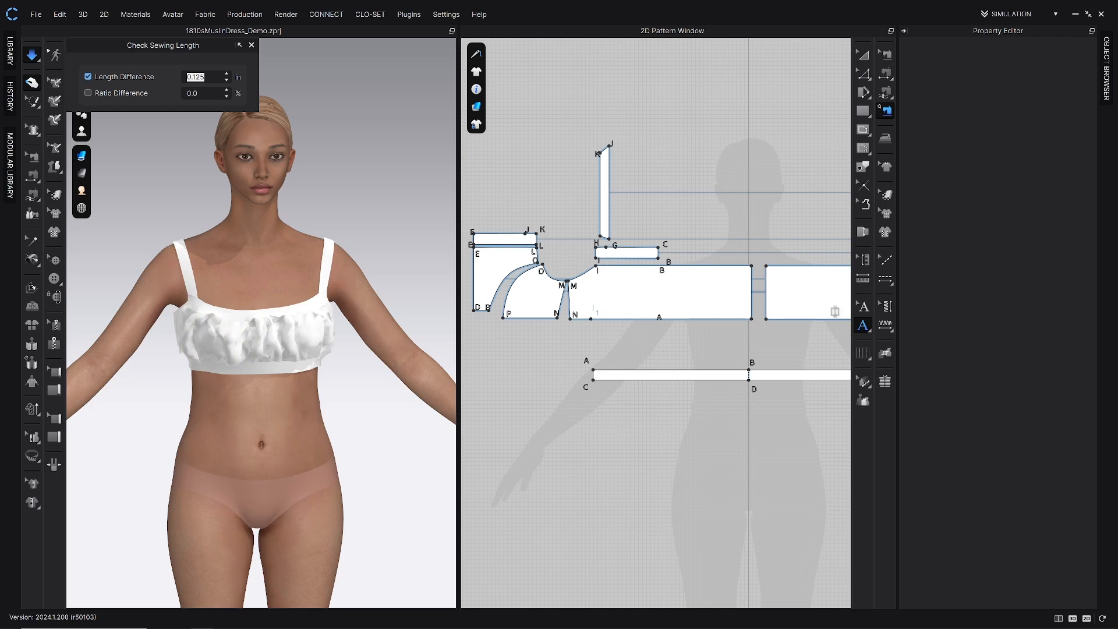
{"action": "left_click", "coordinate": [863, 308]}
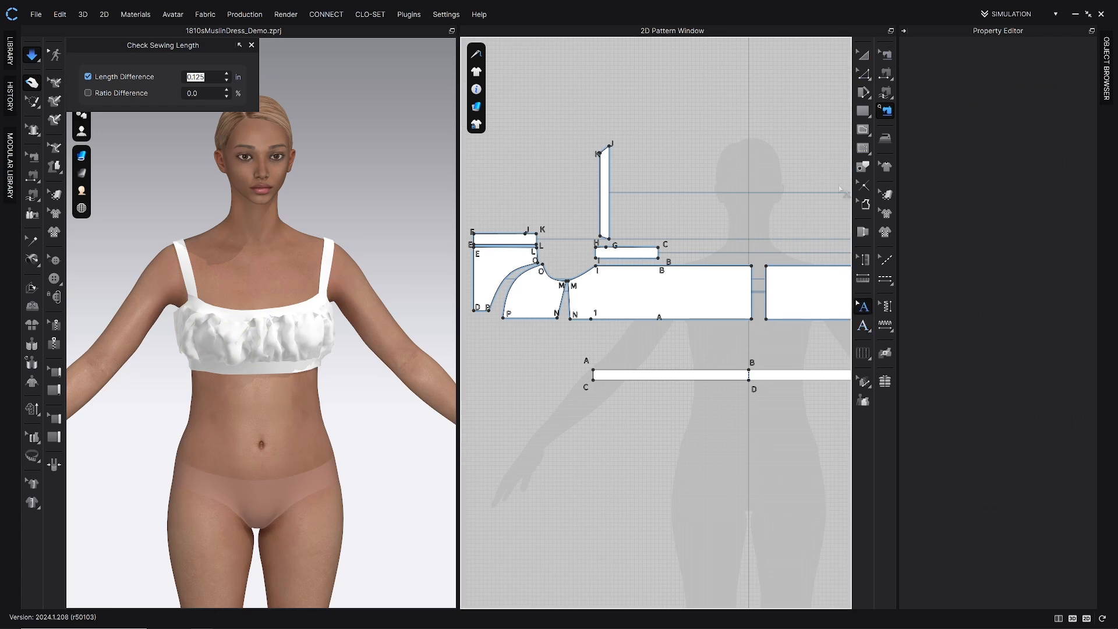
Apply shirring to the bodice front's edges I–B and 1–A, with a height of 3 in.
{"action": "key", "text": "z"}
{"action": "left_click", "coordinate": [650, 319]}
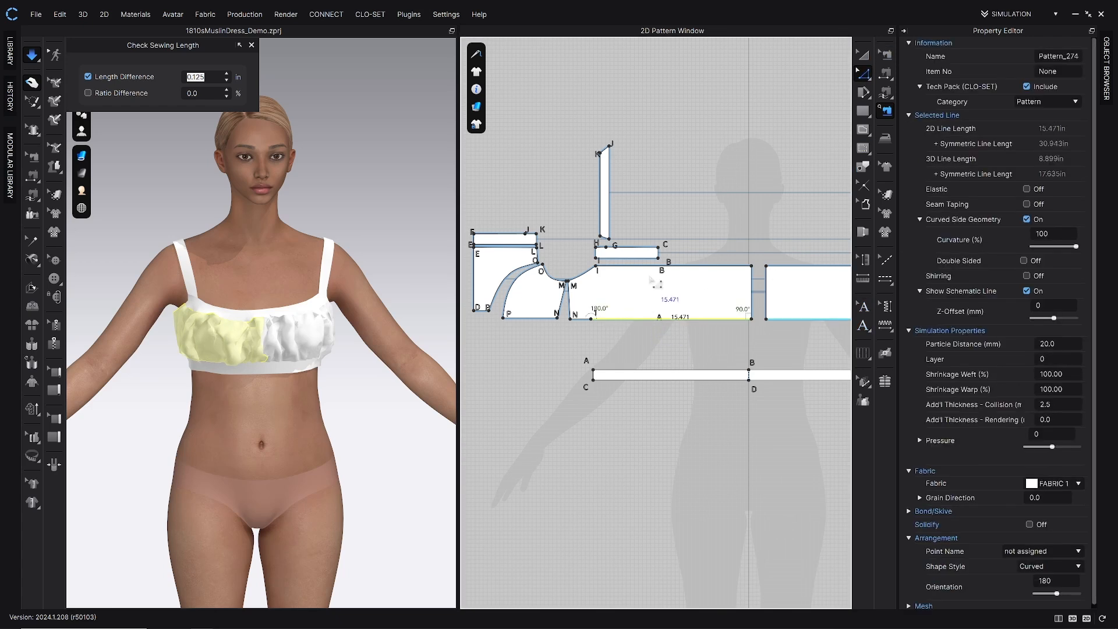
{"action": "left_click", "coordinate": [648, 267], "text": "shift"}
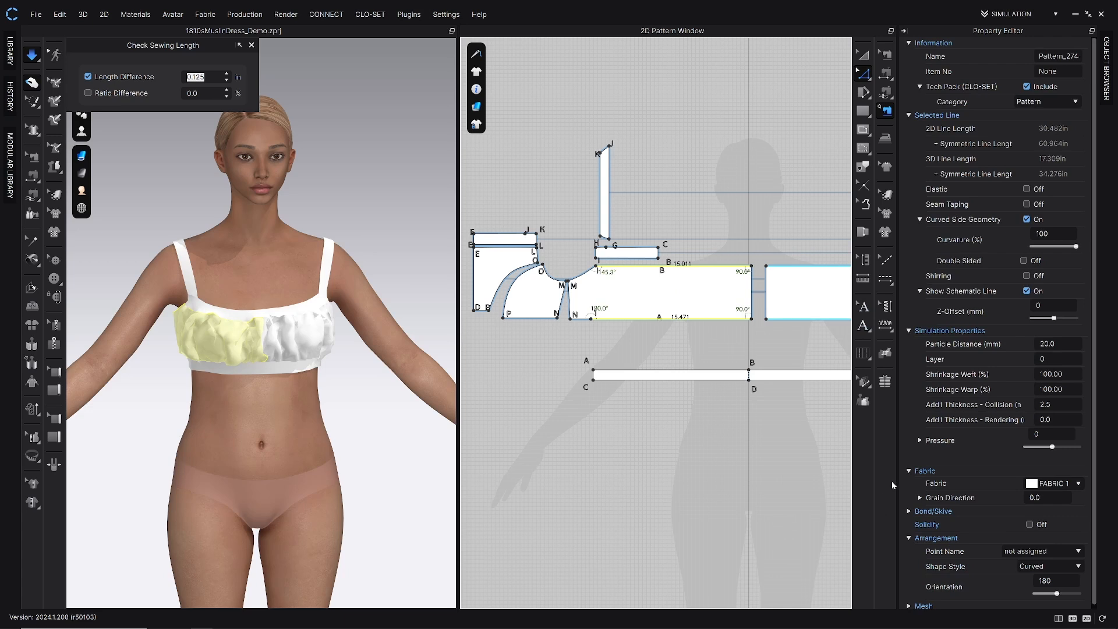
{"action": "left_click", "coordinate": [1027, 276]}
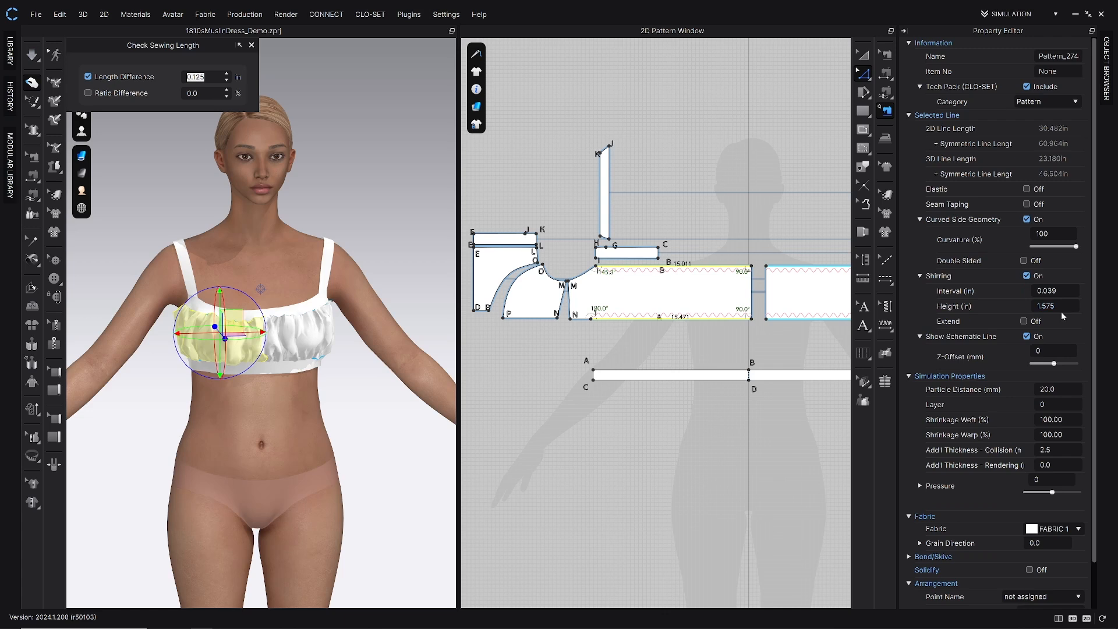
{"action": "left_click", "coordinate": [1053, 307]}
{"action": "type", "text": "3"}
{"action": "key", "text": "Return"}
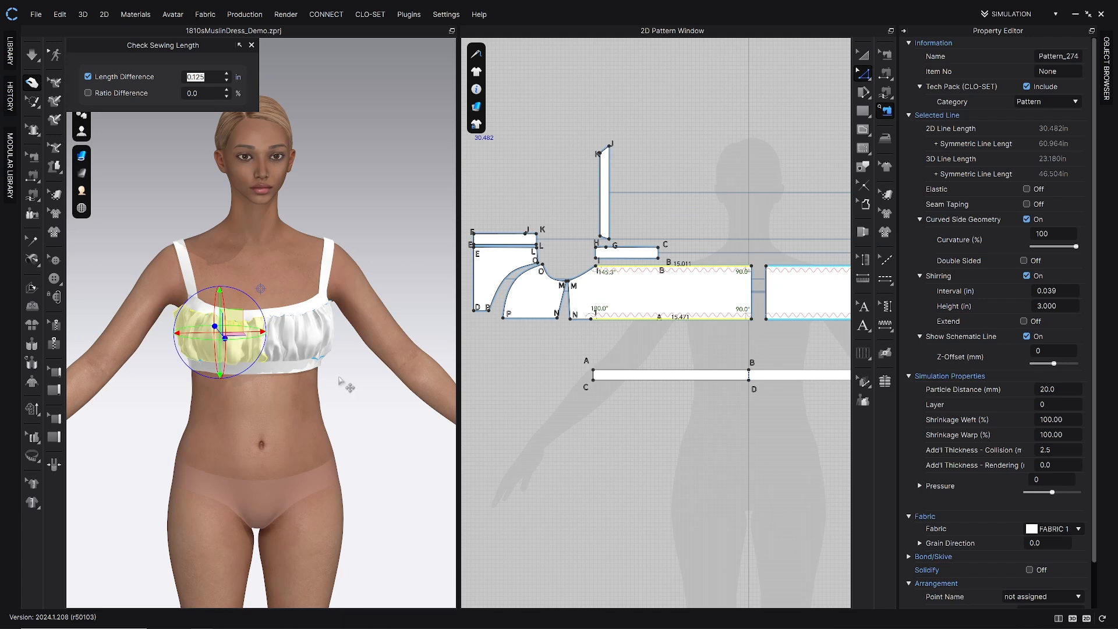
Simulate the shirred bodice and tug the front gathers and waistband into place from front and side.
{"action": "key", "text": "space"}
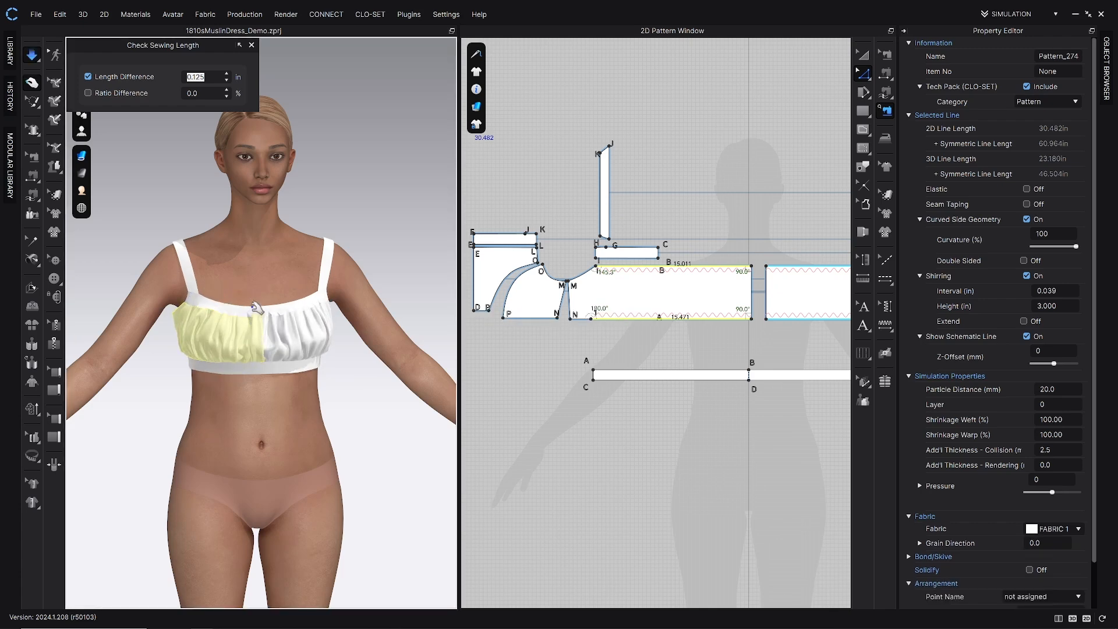
{"action": "left_click", "coordinate": [233, 289]}
{"action": "right_click_drag", "start_coordinate": [232, 284], "coordinate": [292, 290]}
{"action": "left_click", "coordinate": [202, 371]}
{"action": "mouse_move", "coordinate": [236, 371]}
{"action": "right_mouse_down"}
{"action": "mouse_move", "coordinate": [273, 370]}
{"action": "mouse_move", "coordinate": [251, 371]}
{"action": "right_mouse_up"}
{"action": "left_click", "coordinate": [236, 369]}
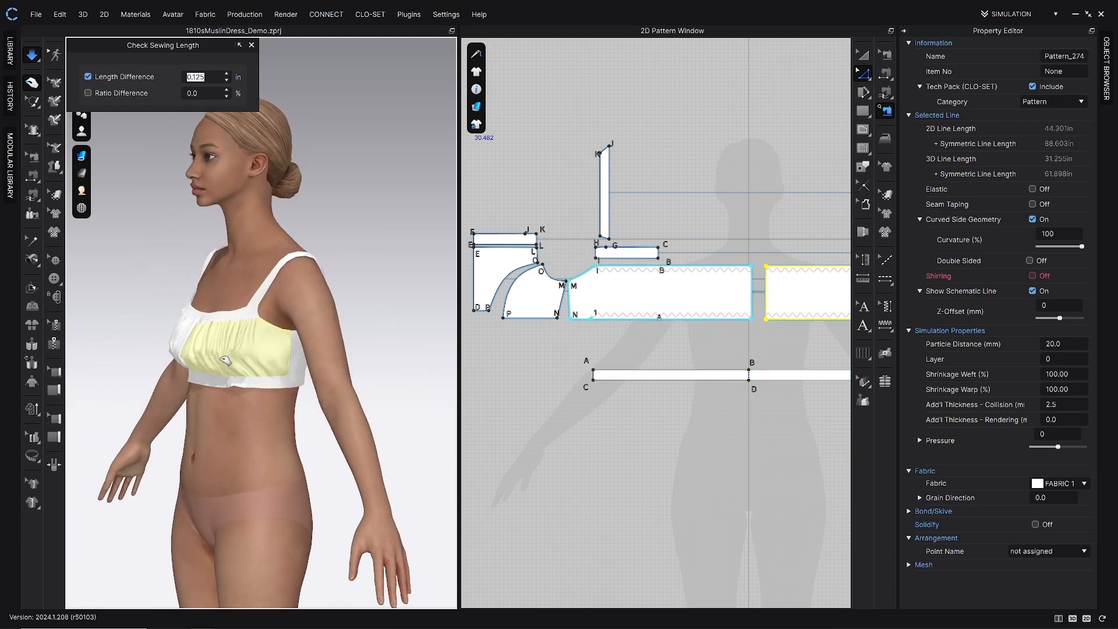
Settle the side bodice panels under the arms and the waistband around to the back of the avatar.
{"action": "left_click", "coordinate": [234, 382]}
{"action": "right_click_drag", "start_coordinate": [234, 382], "coordinate": [372, 355]}
{"action": "left_click", "coordinate": [273, 325]}
{"action": "left_click", "coordinate": [290, 341]}
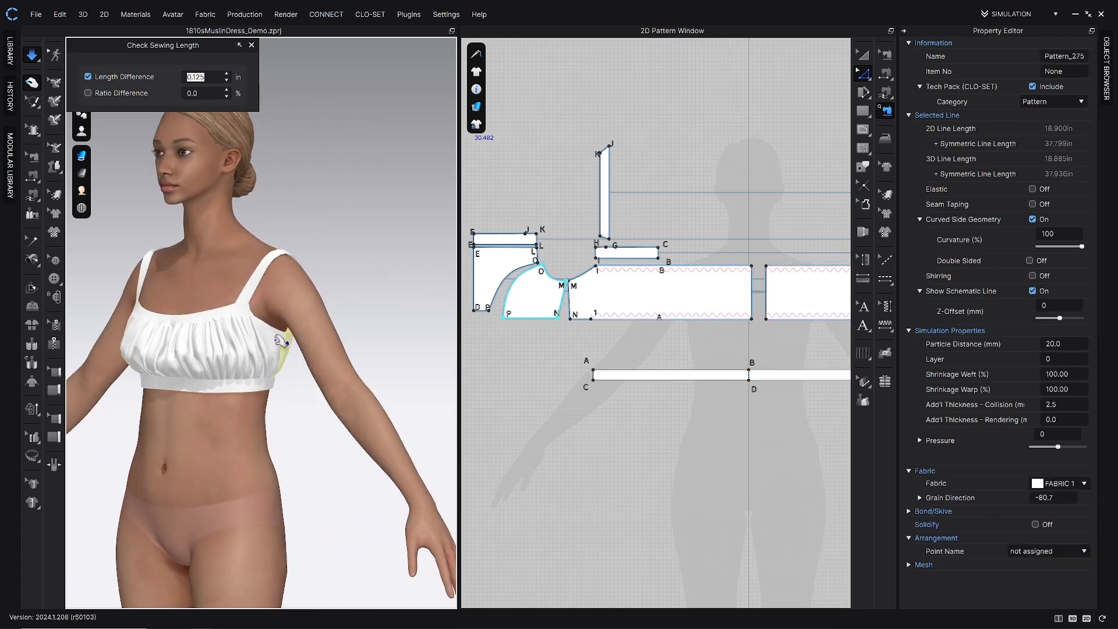
{"action": "mouse_move", "coordinate": [262, 340]}
{"action": "right_mouse_down"}
{"action": "mouse_move", "coordinate": [315, 325]}
{"action": "mouse_move", "coordinate": [265, 402]}
{"action": "mouse_move", "coordinate": [326, 402]}
{"action": "mouse_move", "coordinate": [305, 387]}
{"action": "right_mouse_up"}
{"action": "left_click", "coordinate": [315, 325]}
{"action": "left_click", "coordinate": [262, 405]}
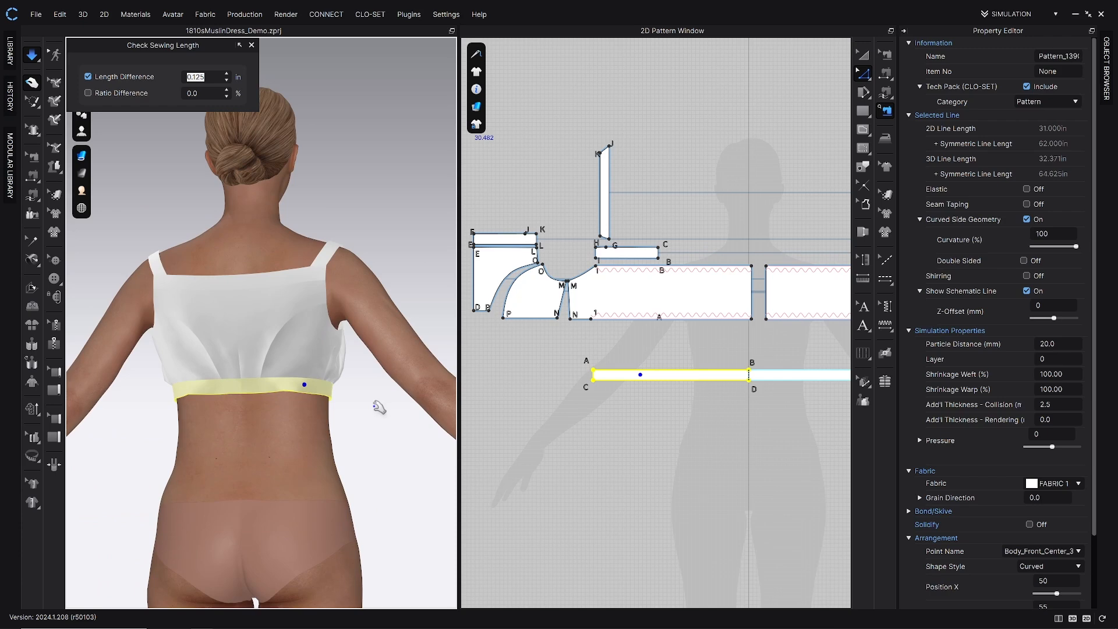
Hide the pattern properties, then adjust the side panel and front waistband on the avatar.
{"action": "right_click_drag", "start_coordinate": [300, 387], "coordinate": [256, 304]}
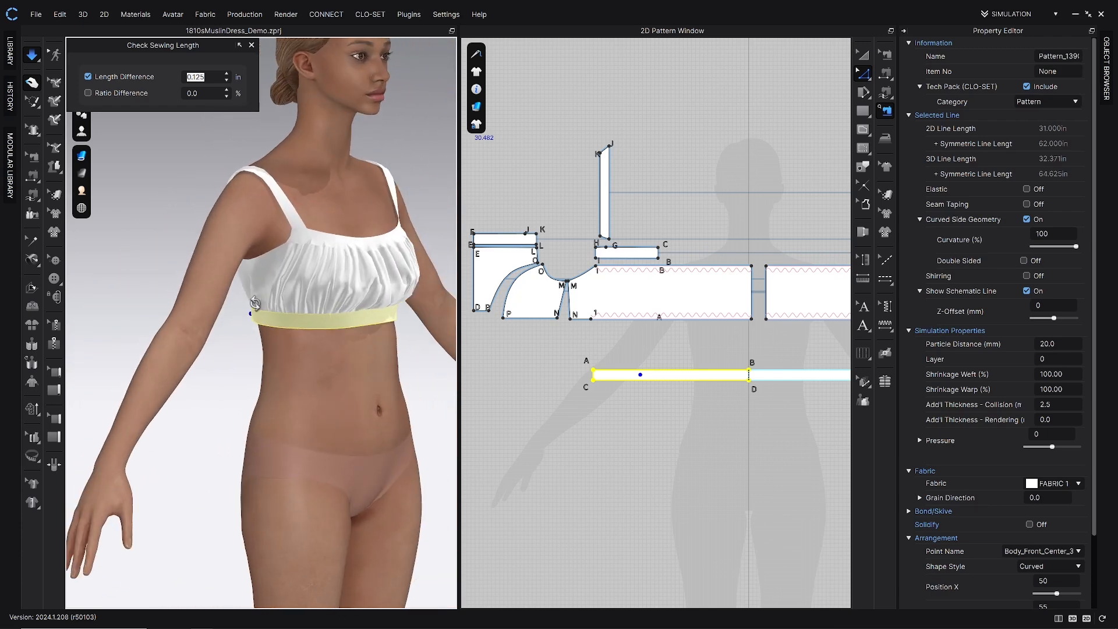
{"action": "left_click", "coordinate": [906, 31]}
{"action": "right_click_drag", "start_coordinate": [262, 361], "coordinate": [385, 356]}
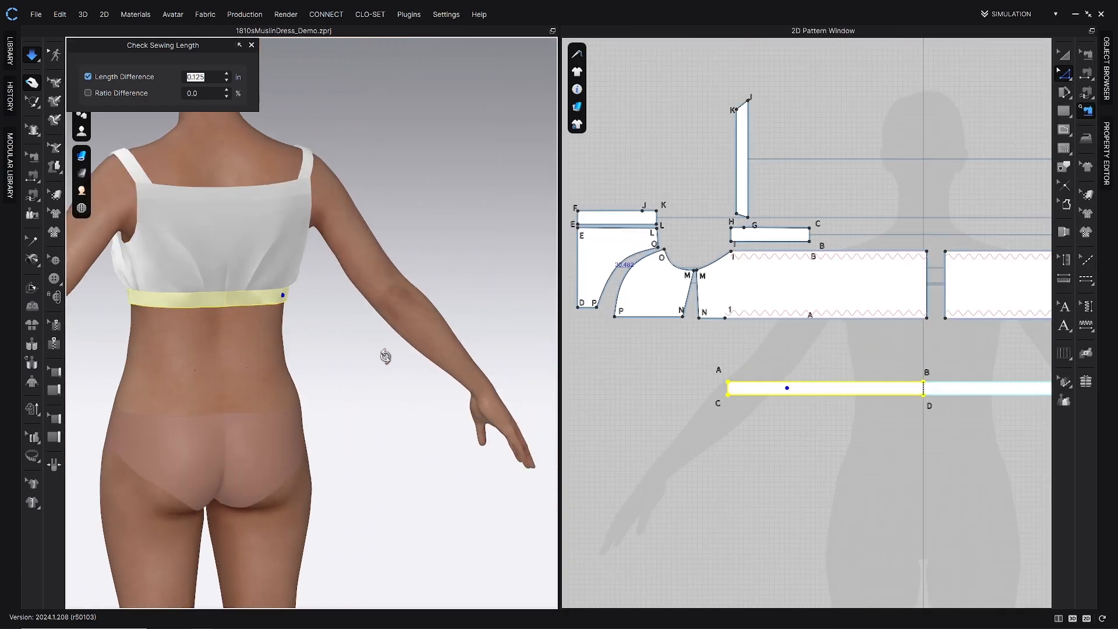
{"action": "left_click", "coordinate": [274, 256]}
{"action": "right_click_drag", "start_coordinate": [259, 256], "coordinate": [202, 252]}
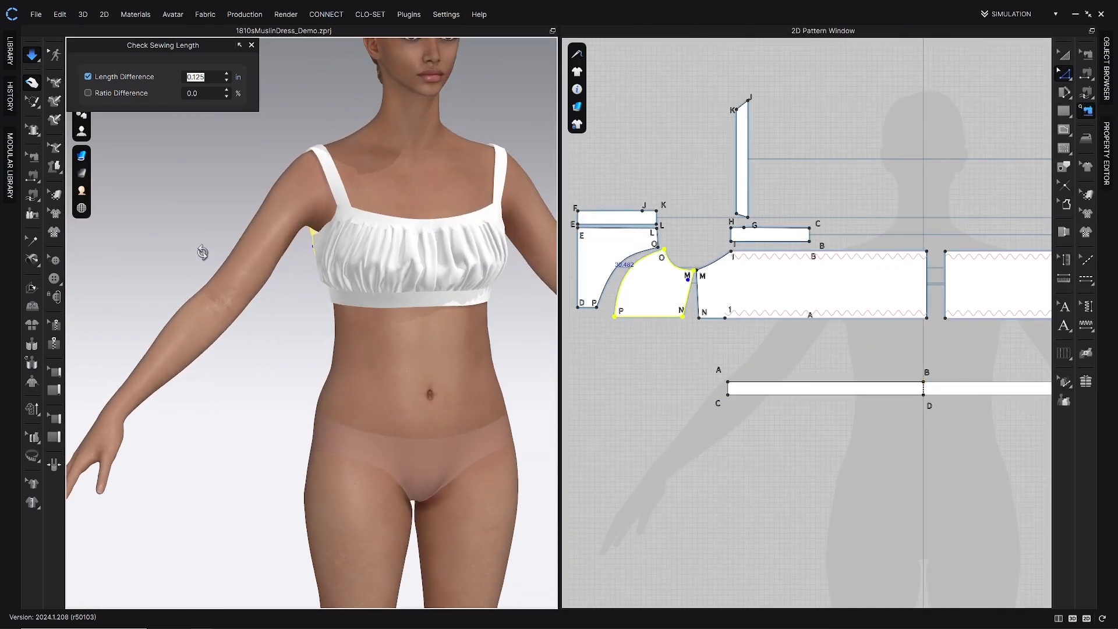
{"action": "left_click", "coordinate": [409, 298]}
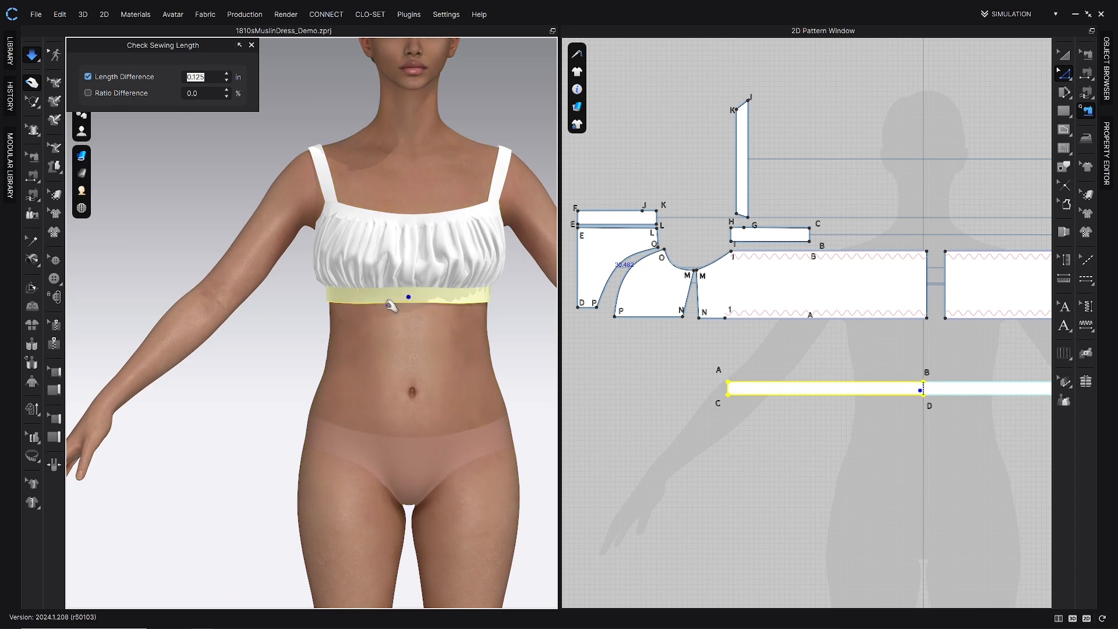
{"action": "left_click", "coordinate": [314, 342]}
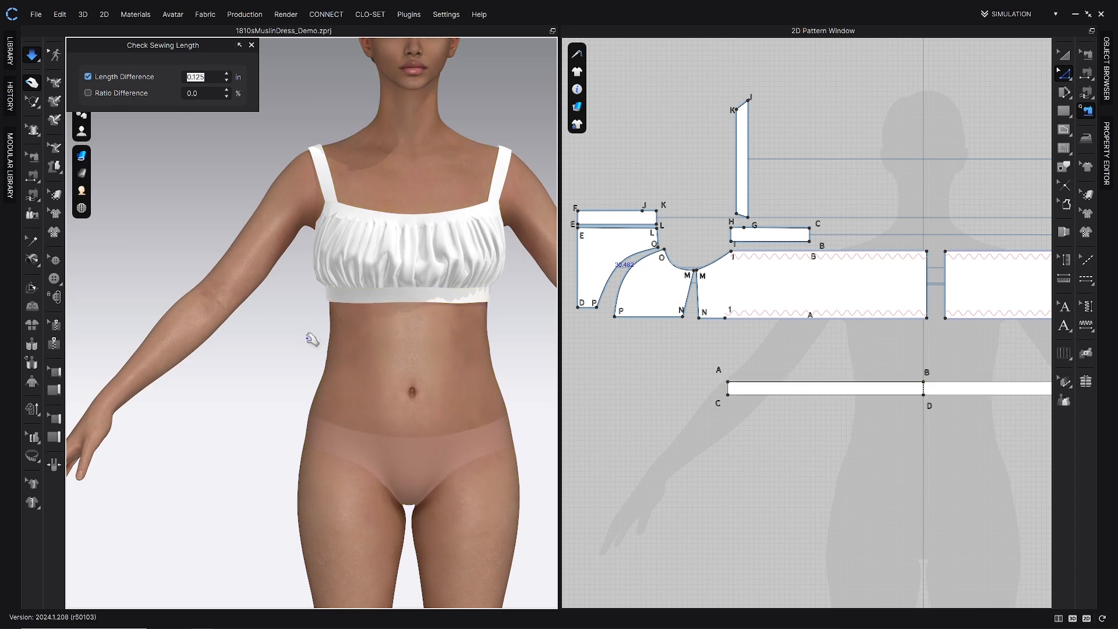